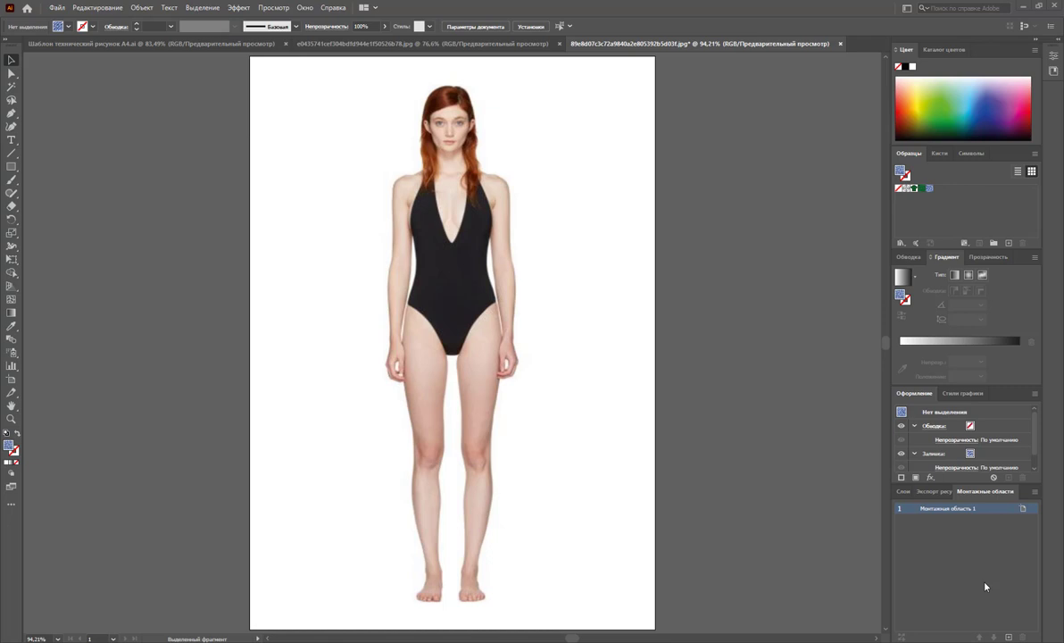
- Lock the photo layer Слой 1 and add a new empty layer above it
{"action": "left_click", "coordinate": [904, 491]}
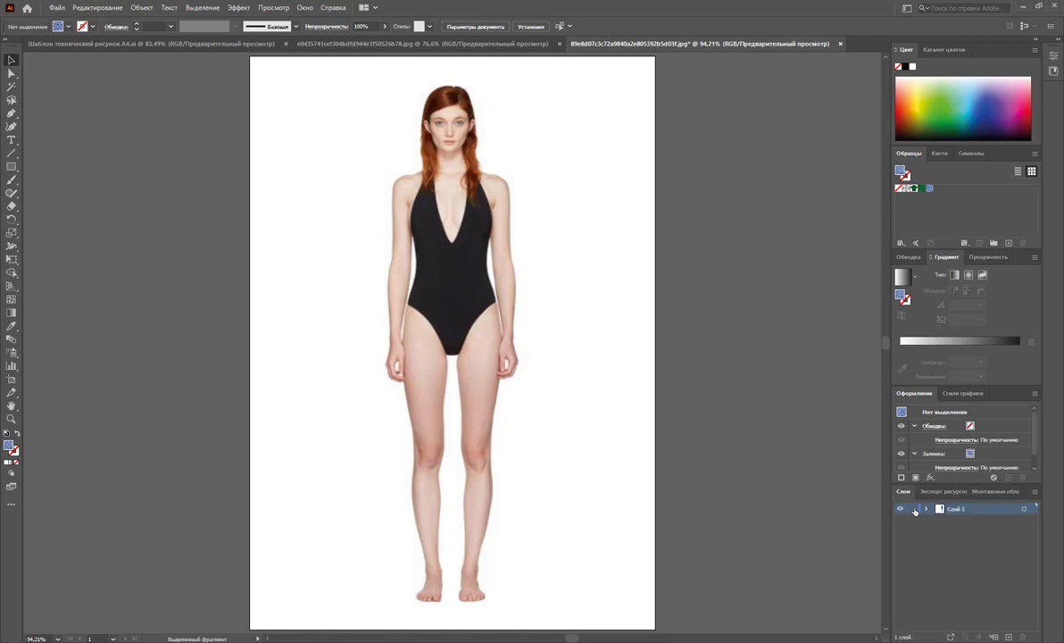
{"action": "left_click", "coordinate": [913, 509]}
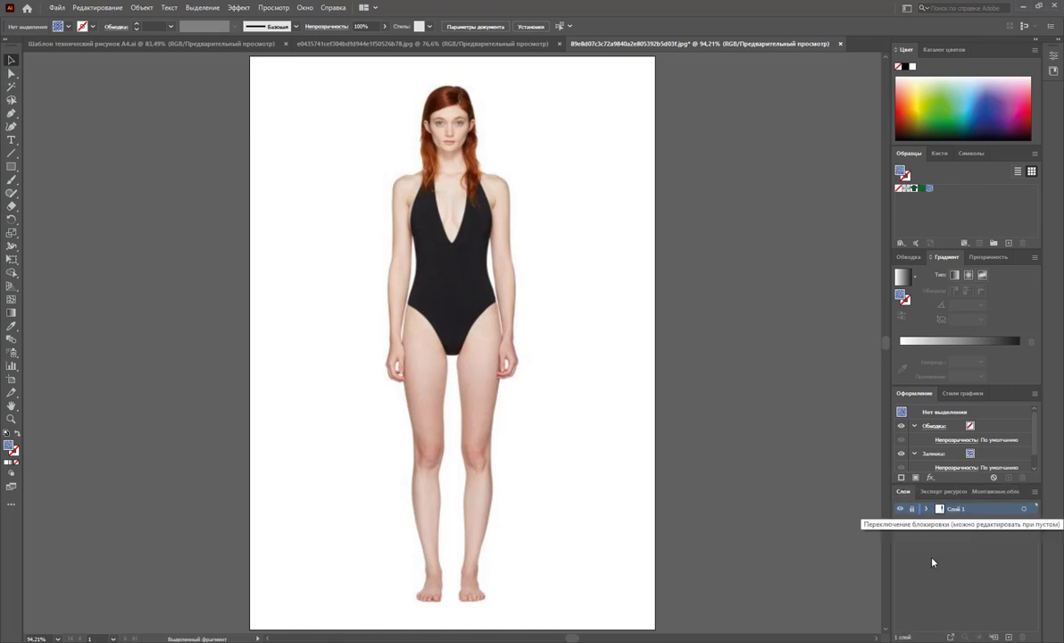
{"action": "left_click", "coordinate": [1009, 636]}
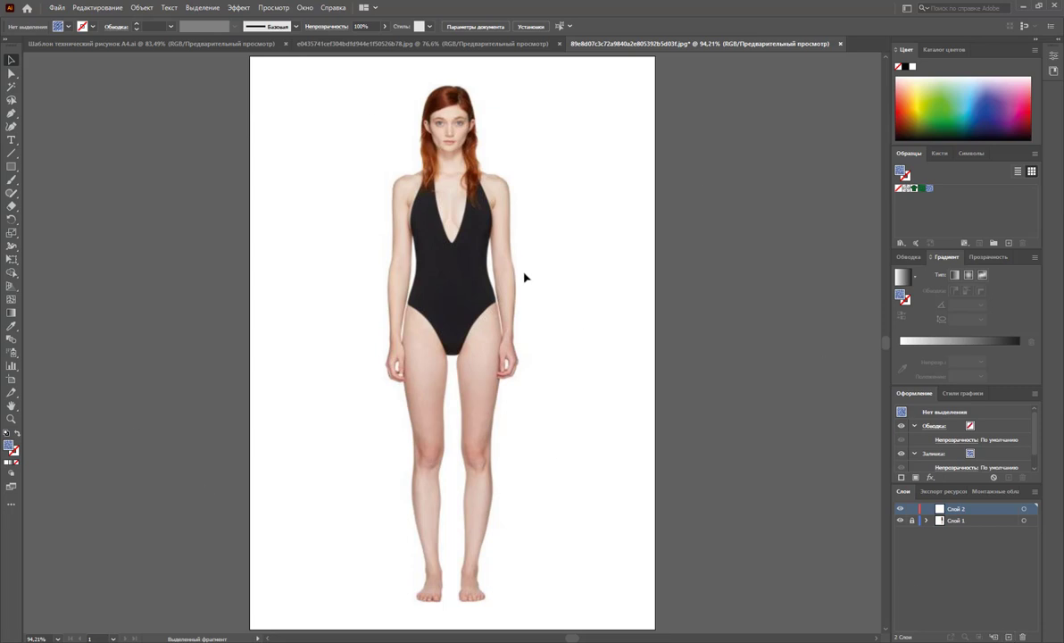
- Zoom in on the model's upper body
{"action": "left_click_drag", "start_coordinate": [11, 113], "coordinate": [42, 115]}
{"action": "left_click", "coordinate": [12, 418]}
{"action": "left_click_drag", "start_coordinate": [475, 255], "coordinate": [578, 327]}
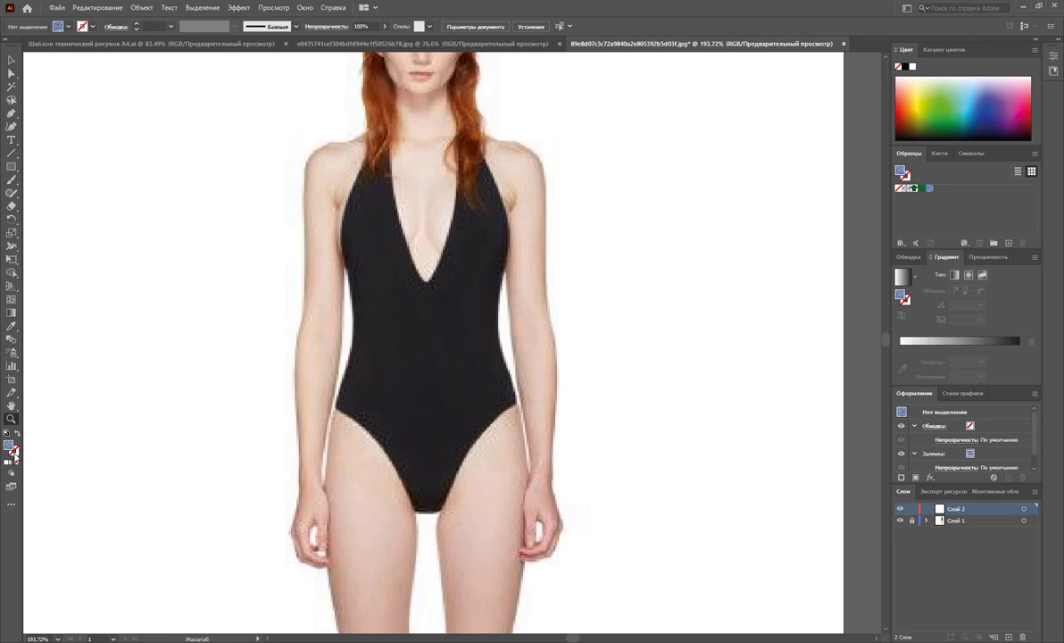
- Set fill to None and make the 1 pt stroke red FF0000
{"action": "left_click", "coordinate": [15, 460]}
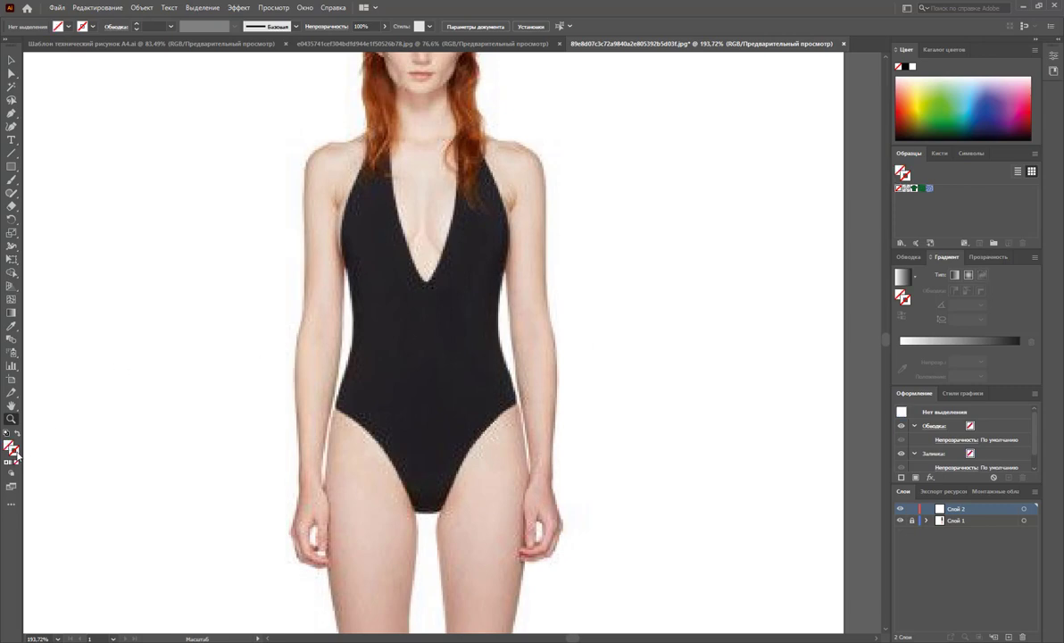
{"action": "double_click", "coordinate": [15, 453]}
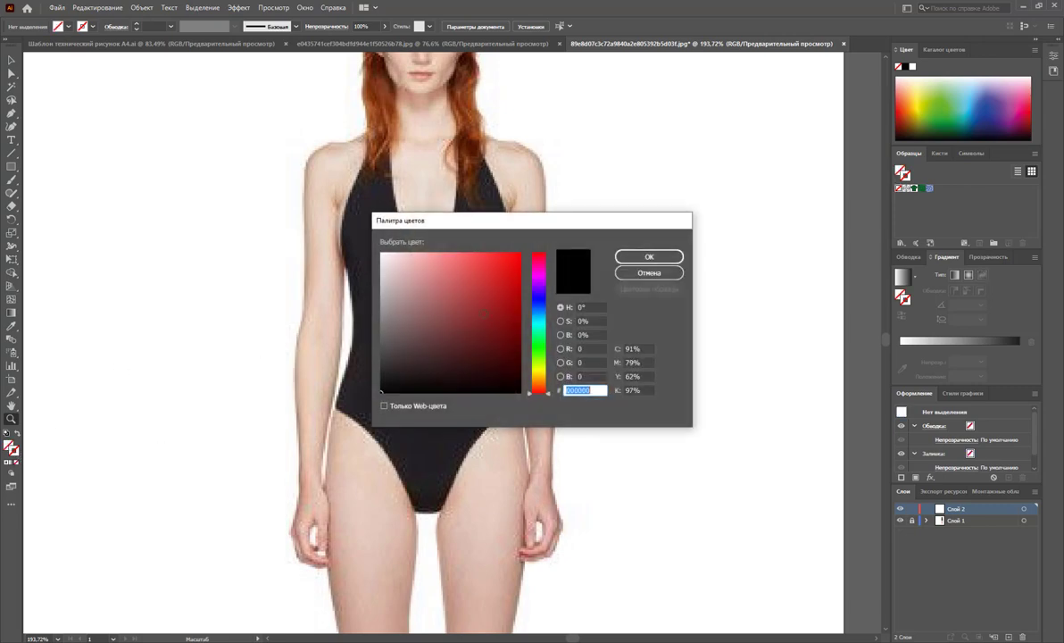
{"action": "left_click", "coordinate": [649, 256]}
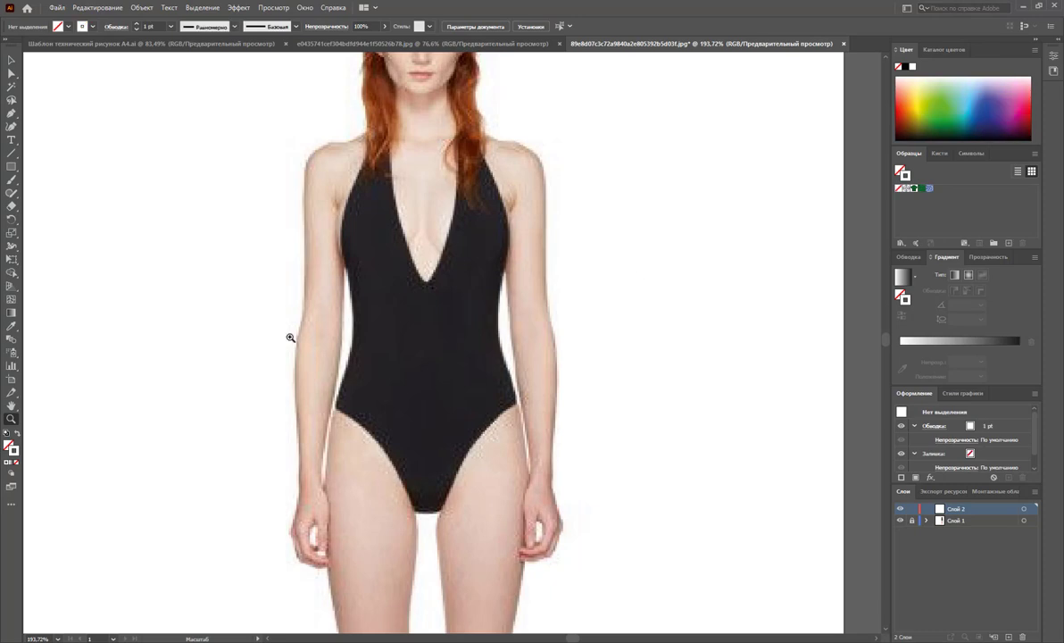
{"action": "double_click", "coordinate": [18, 454]}
{"action": "type", "text": "ff0000"}
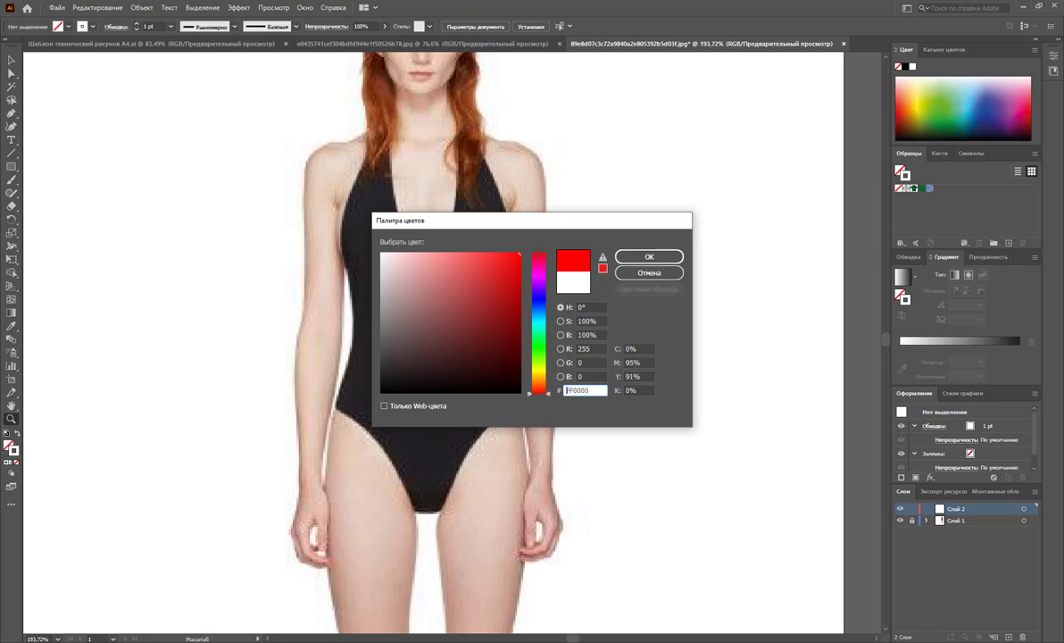
{"action": "left_click", "coordinate": [650, 256]}
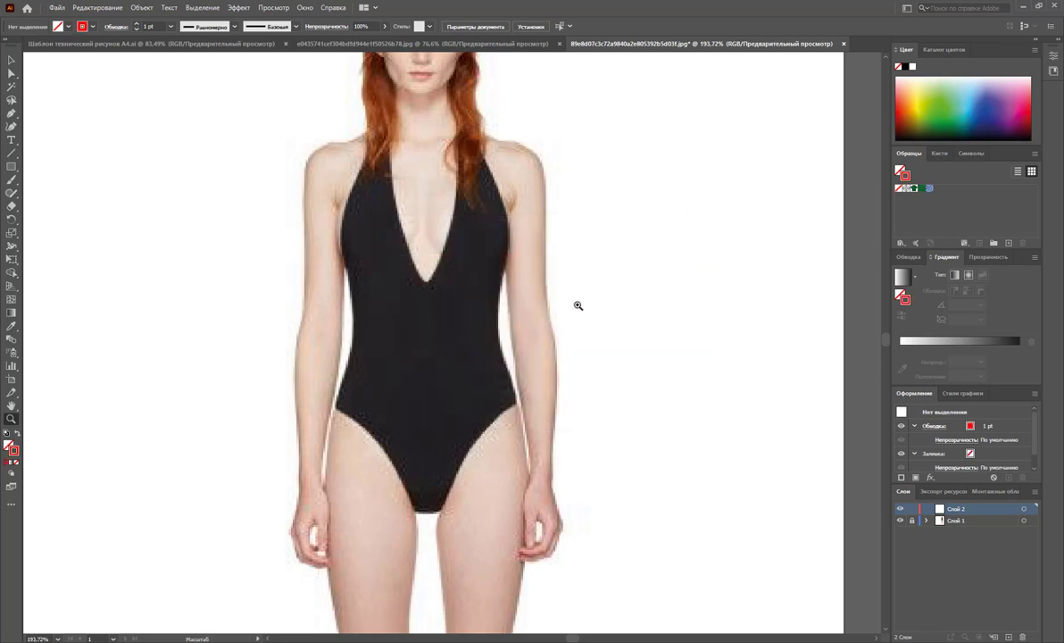
{"action": "left_click", "coordinate": [11, 114]}
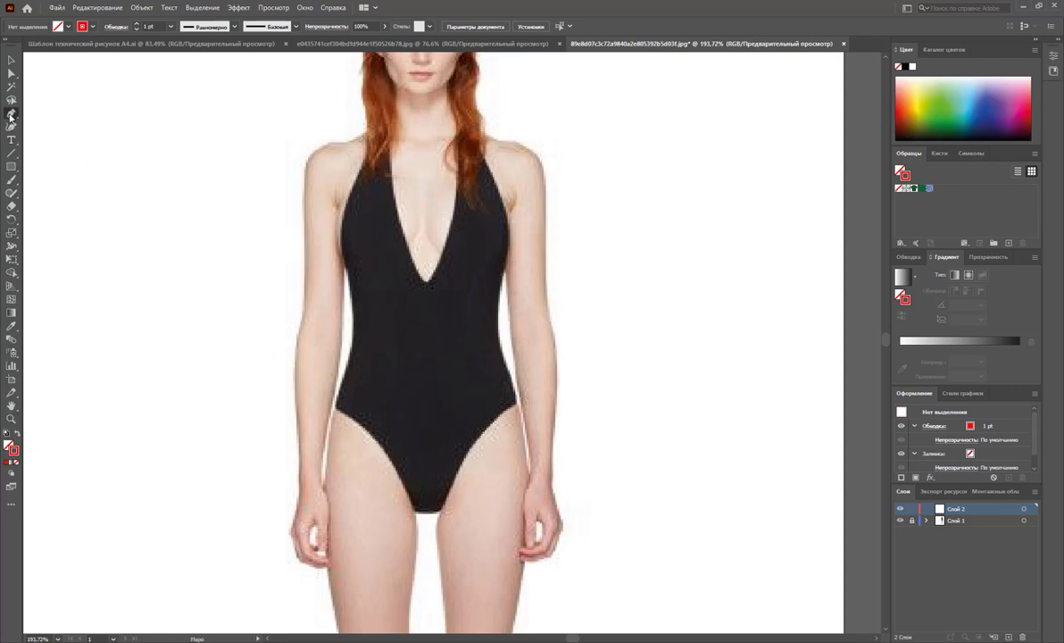
- Pen-trace the right bodice from neckline over the strap to under the bust, closing at the start
{"action": "left_click", "coordinate": [418, 170]}
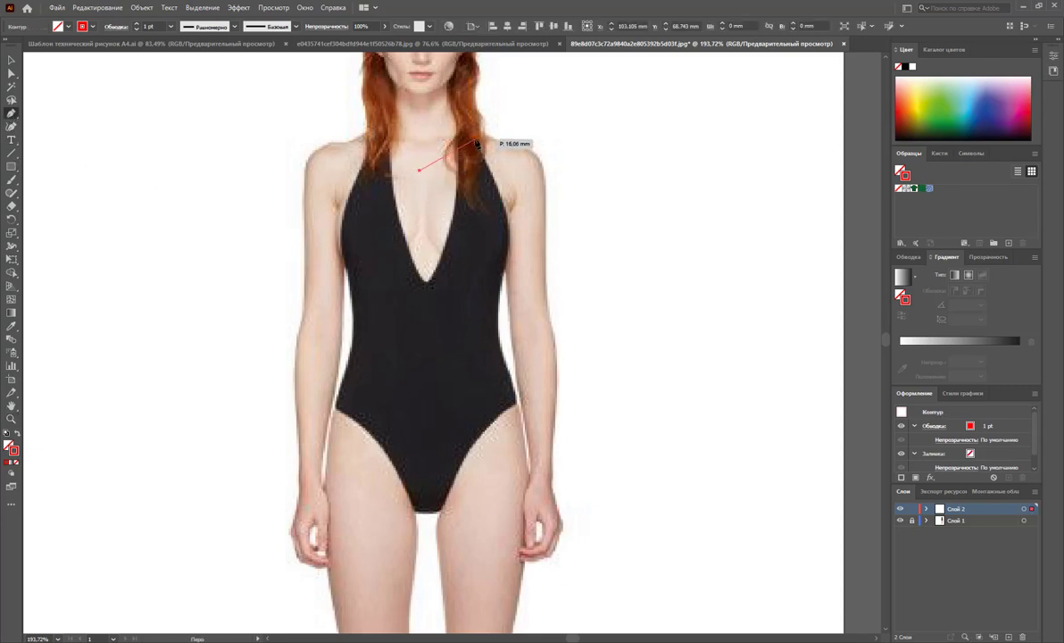
{"action": "left_click_drag", "start_coordinate": [473, 141], "coordinate": [487, 126]}
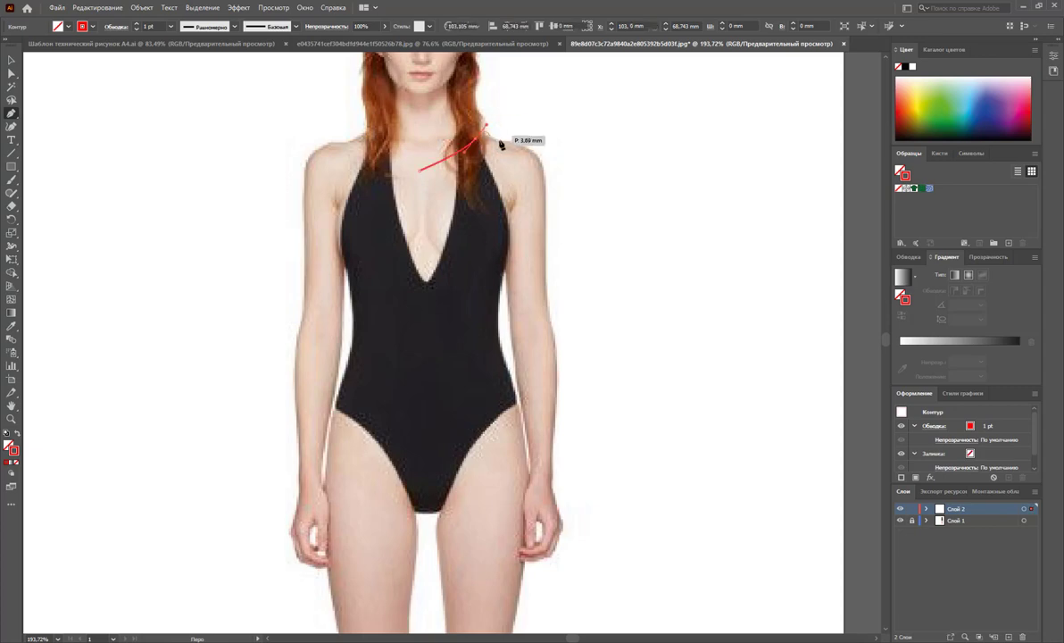
{"action": "left_click", "coordinate": [547, 159]}
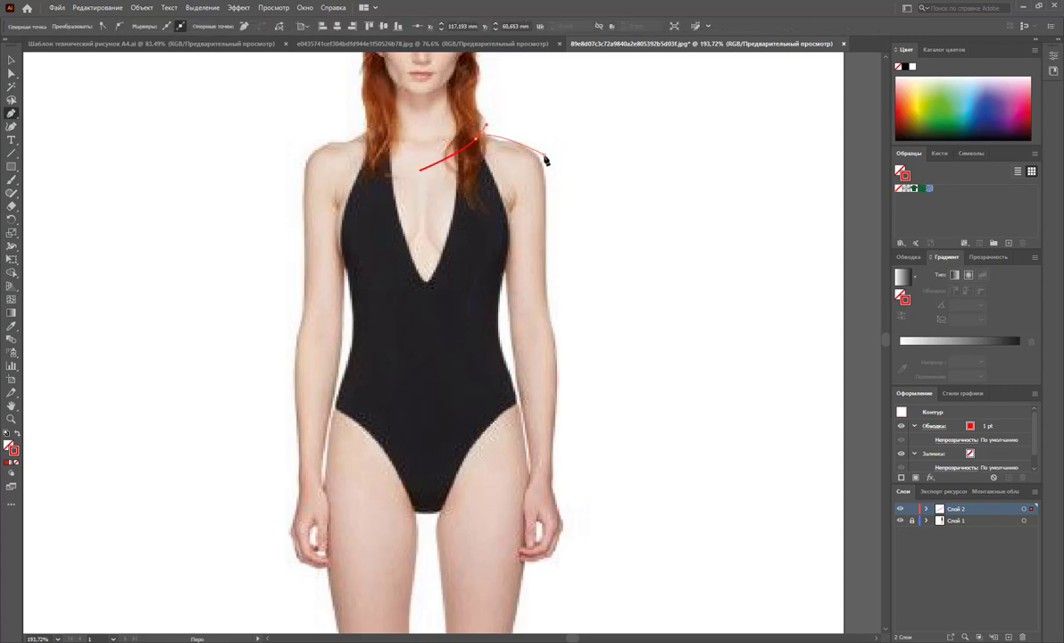
{"action": "key", "text": "a"}
{"action": "key", "text": "p"}
{"action": "left_click_drag", "start_coordinate": [523, 150], "coordinate": [532, 153]}
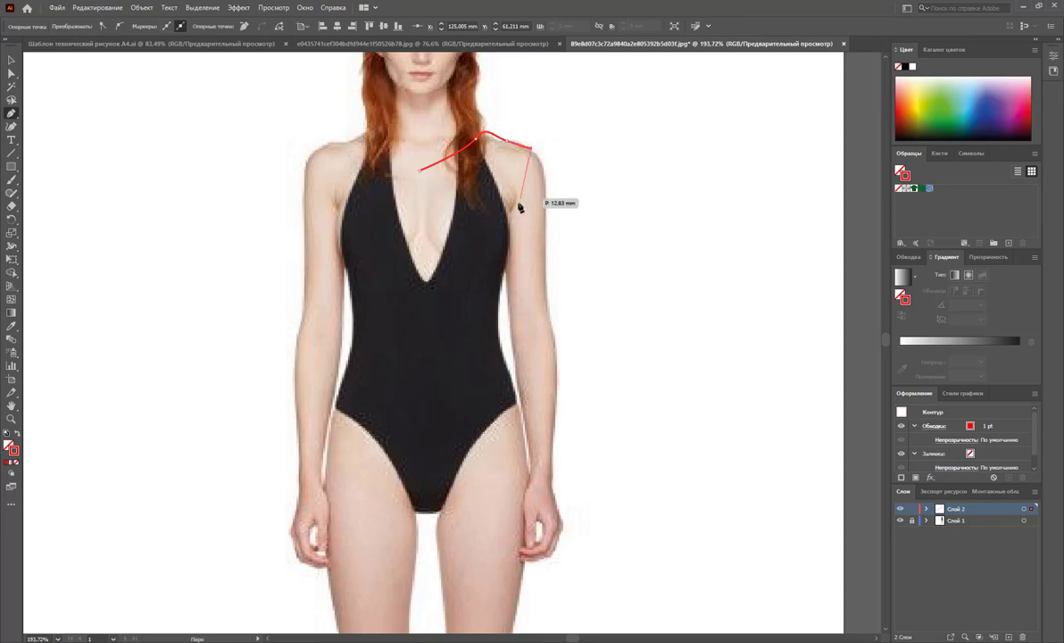
{"action": "mouse_move", "coordinate": [508, 223]}
{"action": "left_mouse_down"}
{"action": "mouse_move", "coordinate": [501, 330]}
{"action": "mouse_move", "coordinate": [500, 302]}
{"action": "mouse_move", "coordinate": [428, 305]}
{"action": "left_mouse_up"}
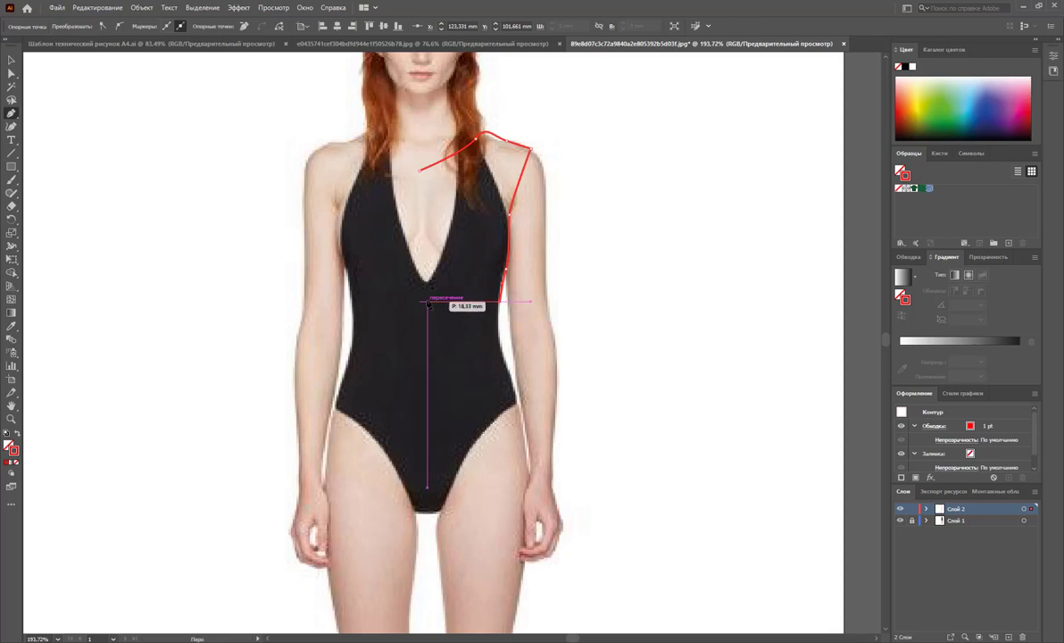
{"action": "left_click", "coordinate": [420, 301]}
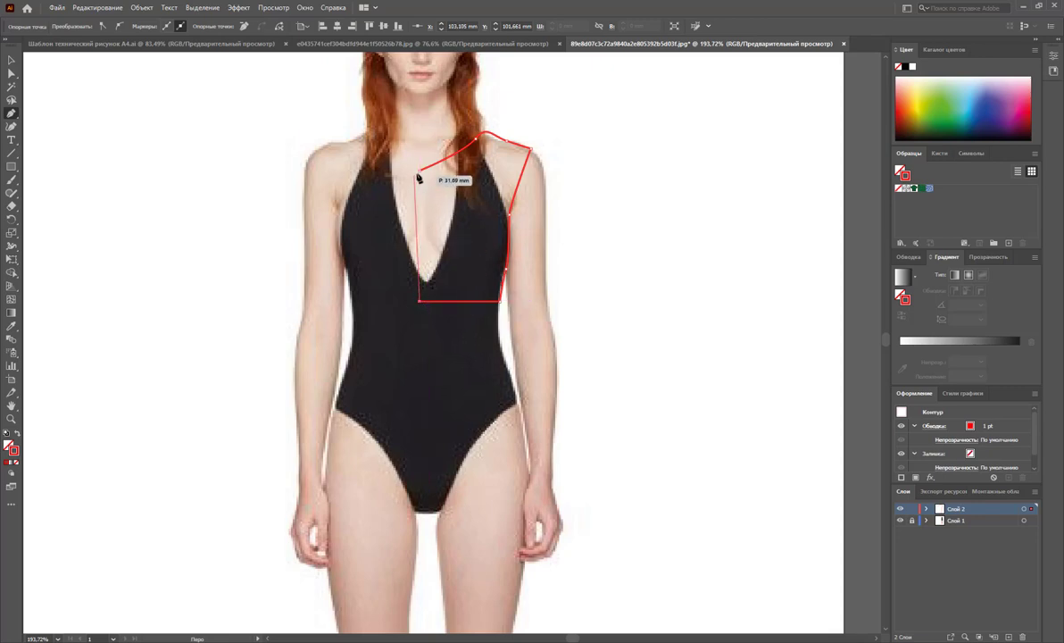
{"action": "left_click", "coordinate": [420, 171]}
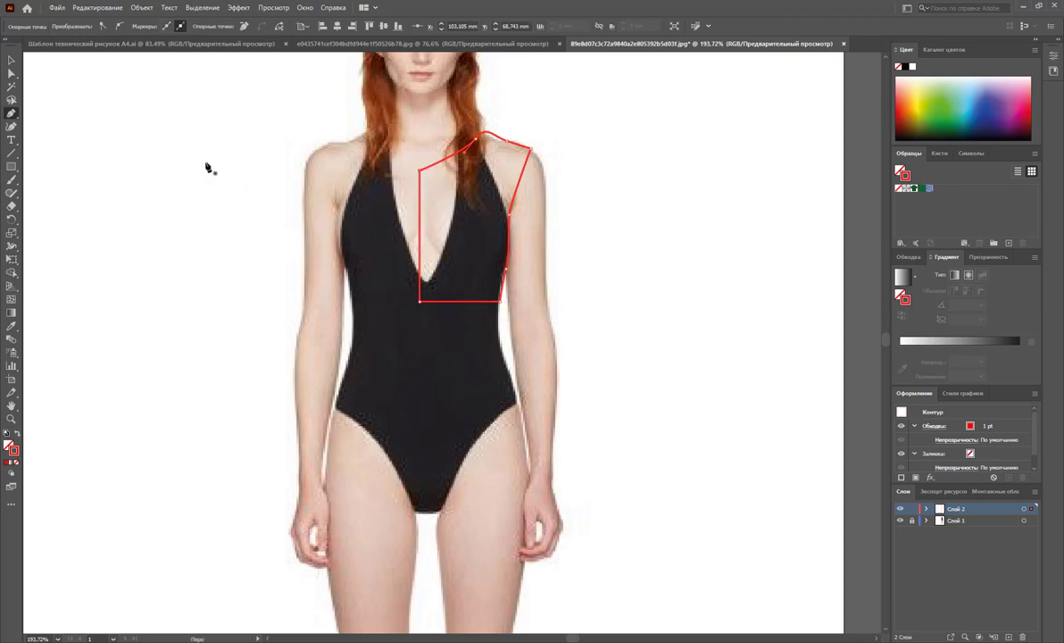
{"action": "left_click", "coordinate": [12, 73]}
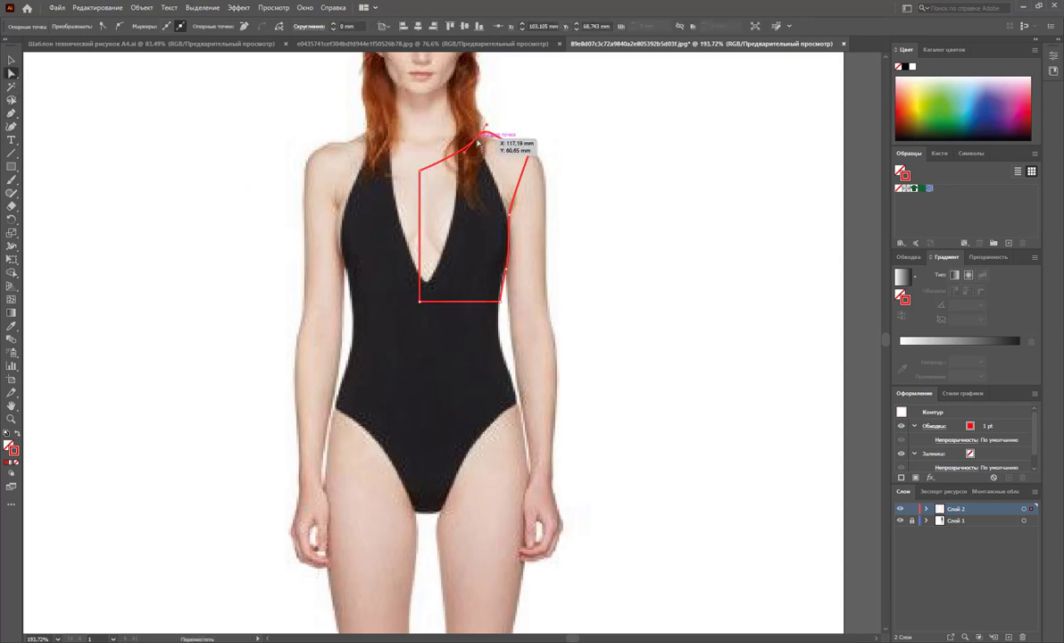
- Move the bodice's top shoulder anchor up and outward along the strap
{"action": "mouse_move", "coordinate": [478, 139]}
{"action": "left_mouse_down"}
{"action": "mouse_move", "coordinate": [488, 126]}
{"action": "mouse_move", "coordinate": [477, 140]}
{"action": "left_mouse_up"}
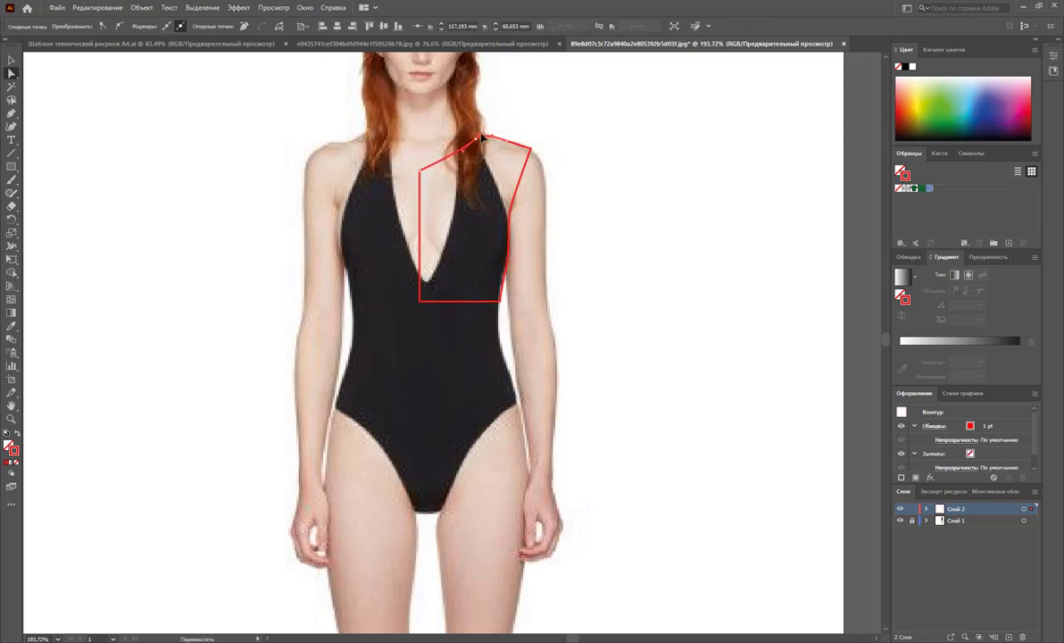
{"action": "left_click", "coordinate": [574, 183]}
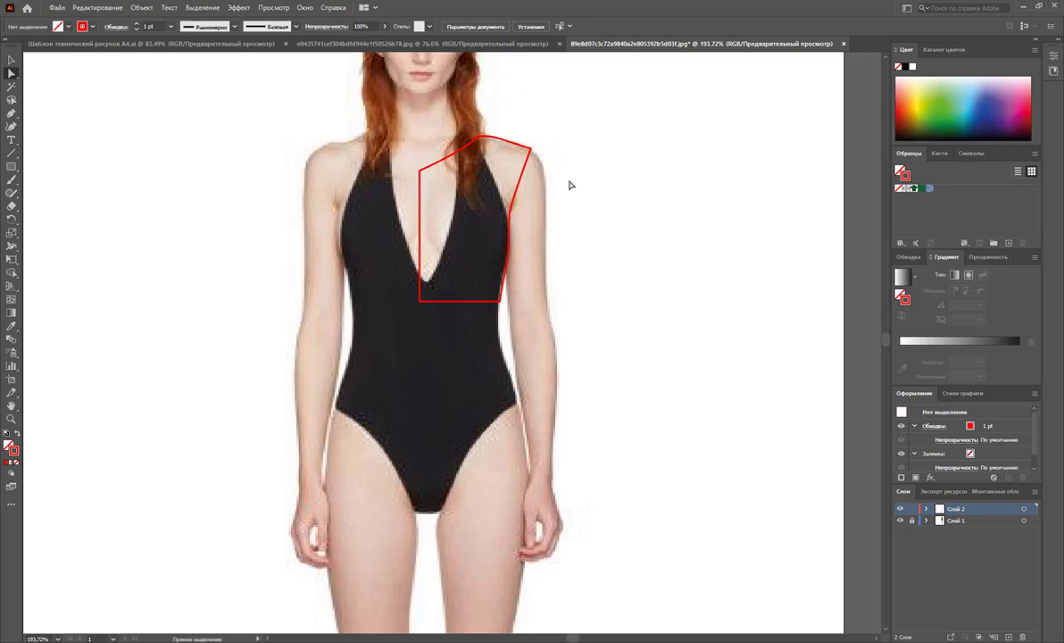
{"action": "left_click", "coordinate": [417, 172]}
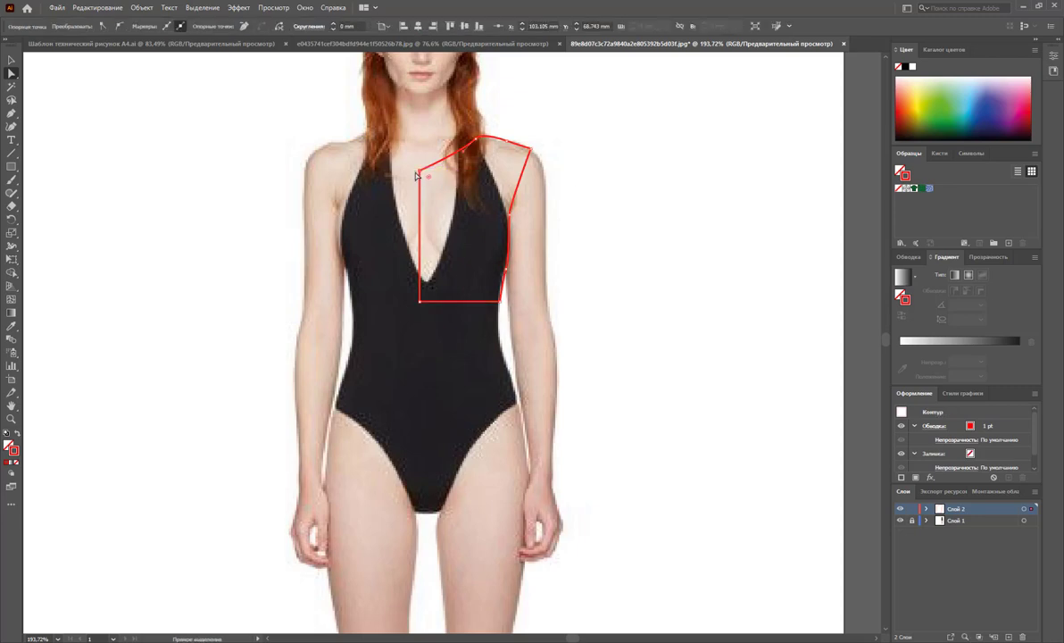
- Try curving the neckline corner, undo it, then shift the shoulder anchor further right
{"action": "left_click", "coordinate": [12, 113]}
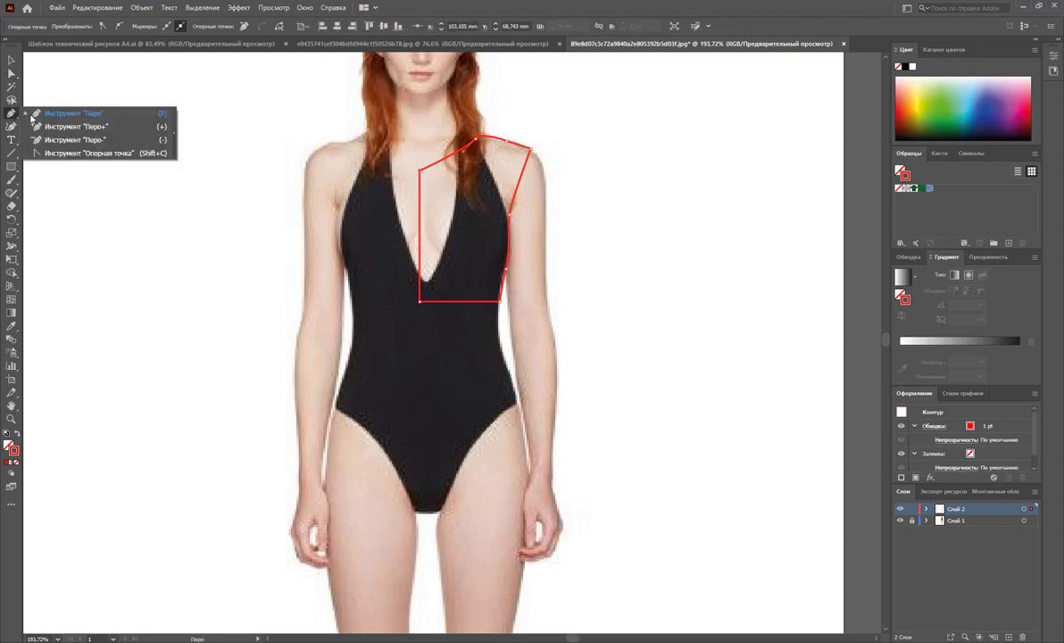
{"action": "left_click", "coordinate": [94, 154]}
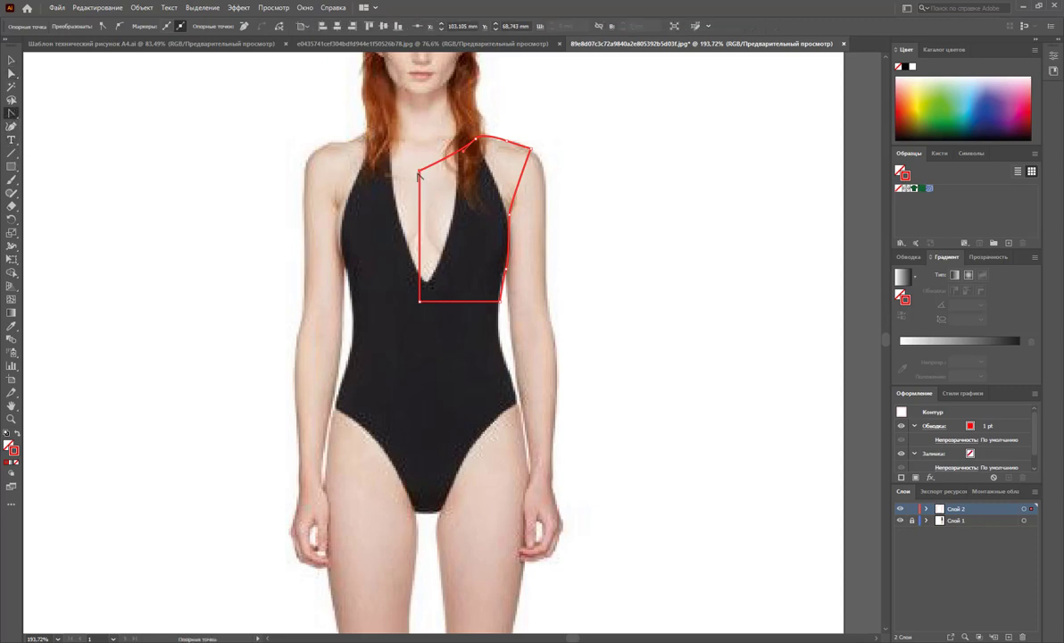
{"action": "left_click_drag", "start_coordinate": [419, 171], "coordinate": [404, 173]}
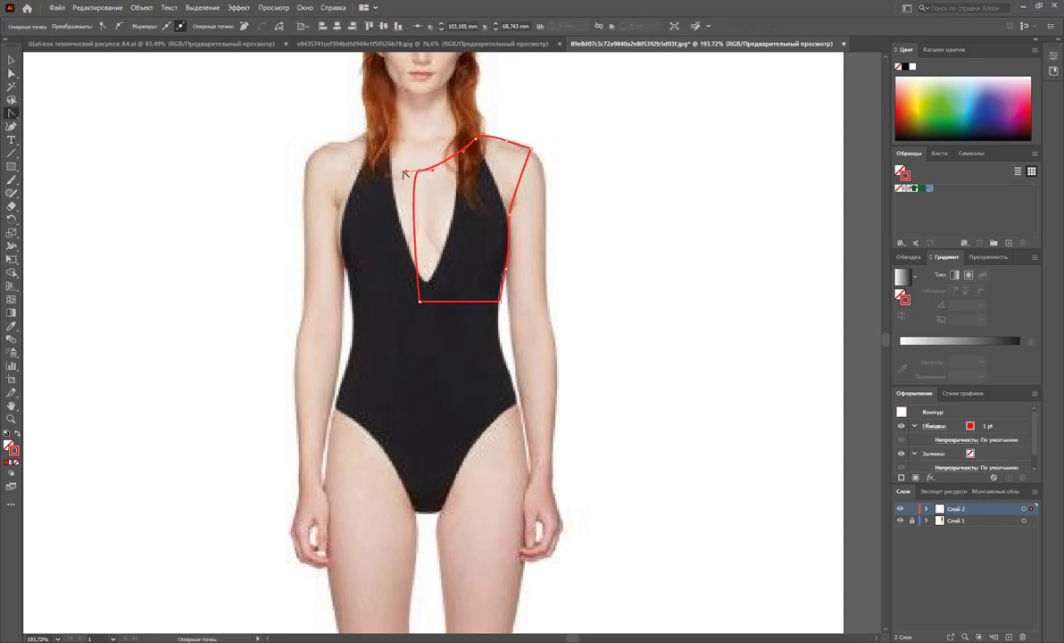
{"action": "key", "text": "ctrl+z"}
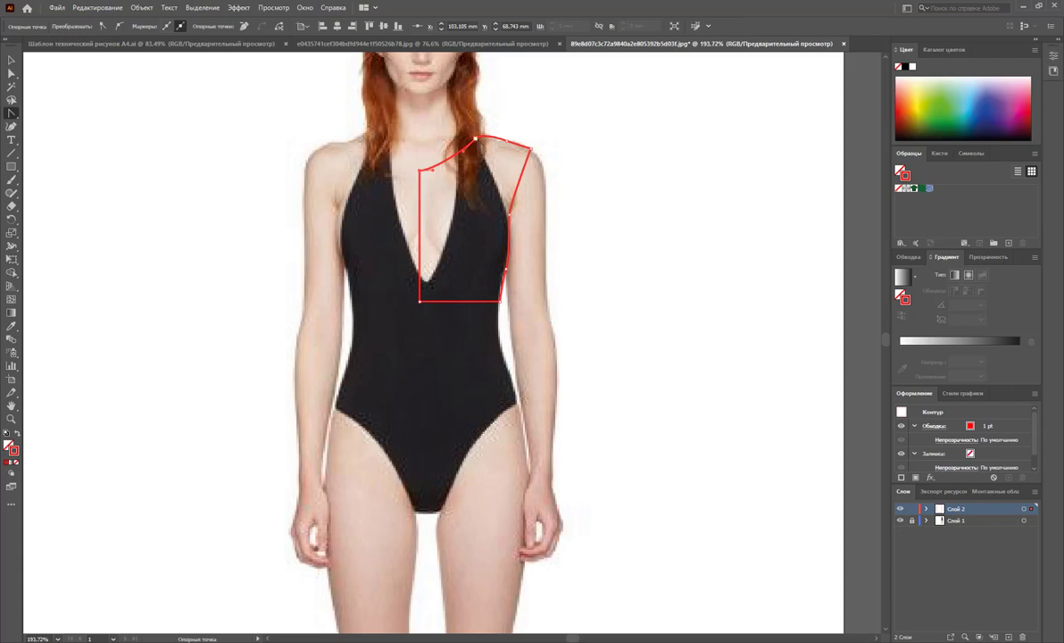
{"action": "left_click_drag", "start_coordinate": [476, 137], "coordinate": [491, 136]}
{"action": "left_click", "coordinate": [13, 60]}
{"action": "left_click", "coordinate": [576, 137]}
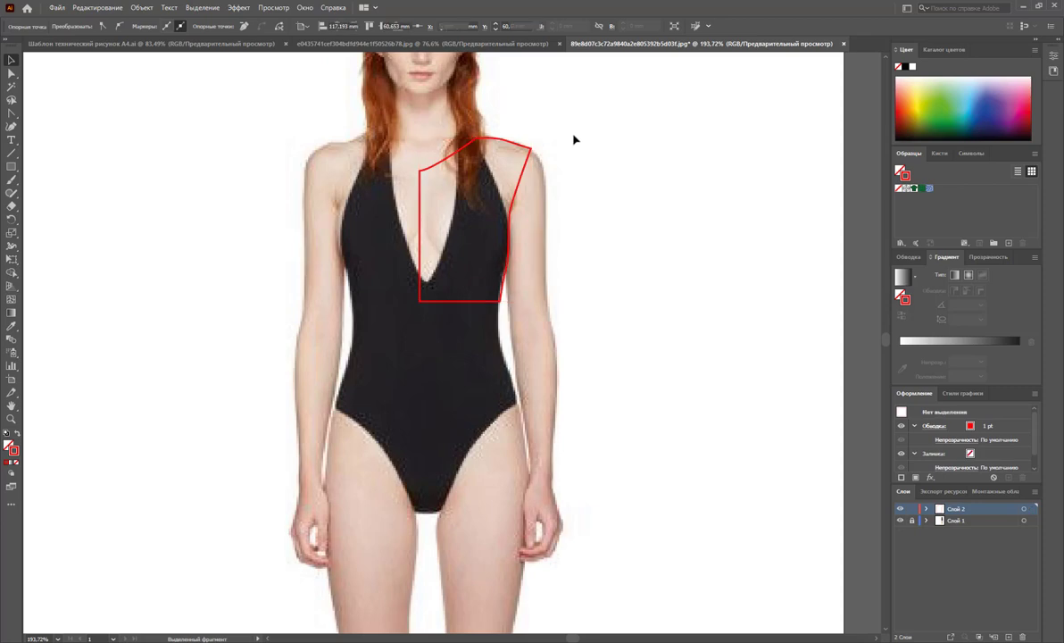
- Tear the pen tool variants off into a floating palette and pick the Pen
{"action": "left_click", "coordinate": [12, 126]}
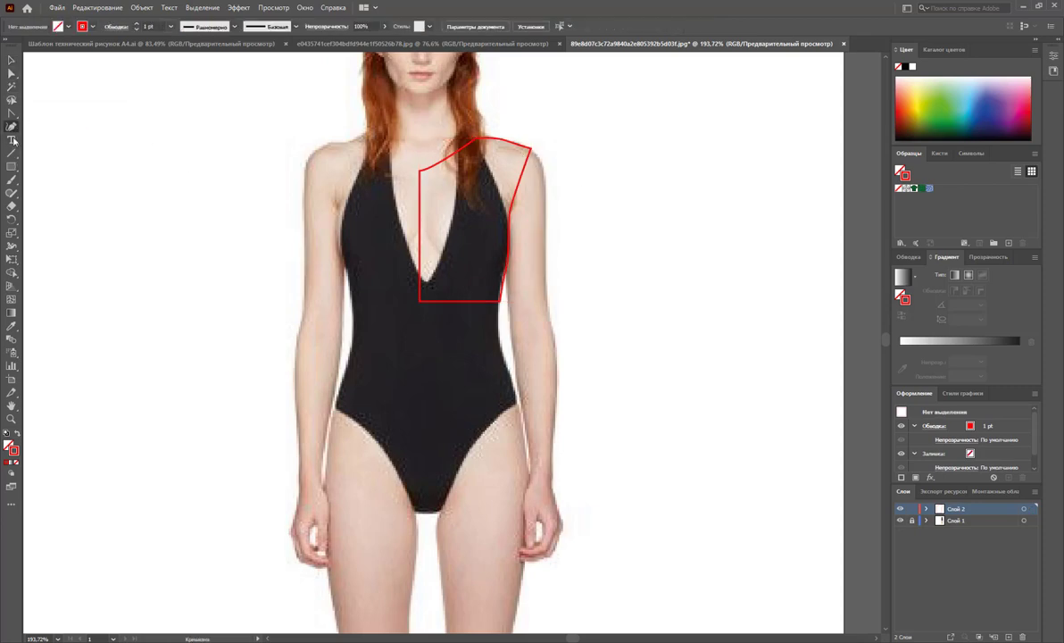
{"action": "left_click_drag", "start_coordinate": [13, 114], "coordinate": [167, 121]}
{"action": "left_click_drag", "start_coordinate": [52, 124], "coordinate": [66, 107]}
{"action": "left_click", "coordinate": [46, 123]}
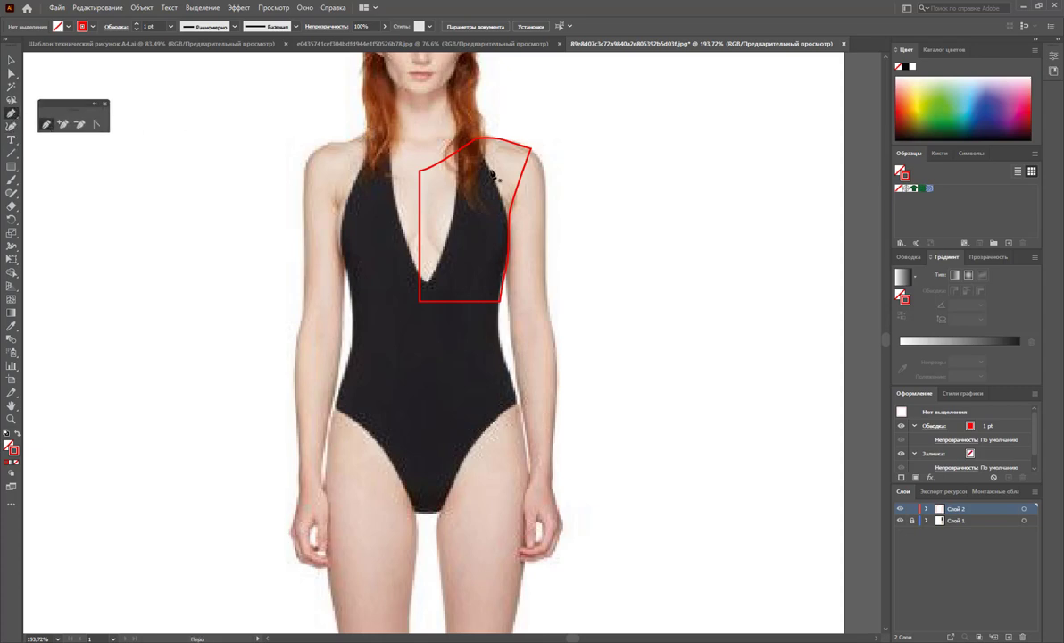
- Trace the sleeve from shoulder tip down to the wrist and back, closing at the shoulder
{"action": "left_click", "coordinate": [533, 149]}
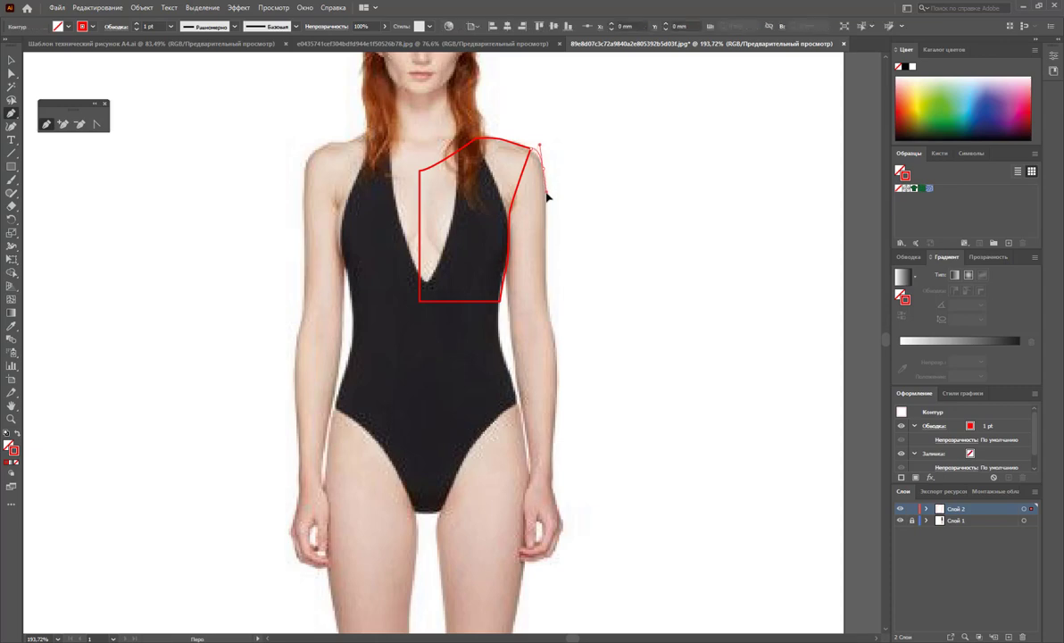
{"action": "left_click", "coordinate": [548, 185]}
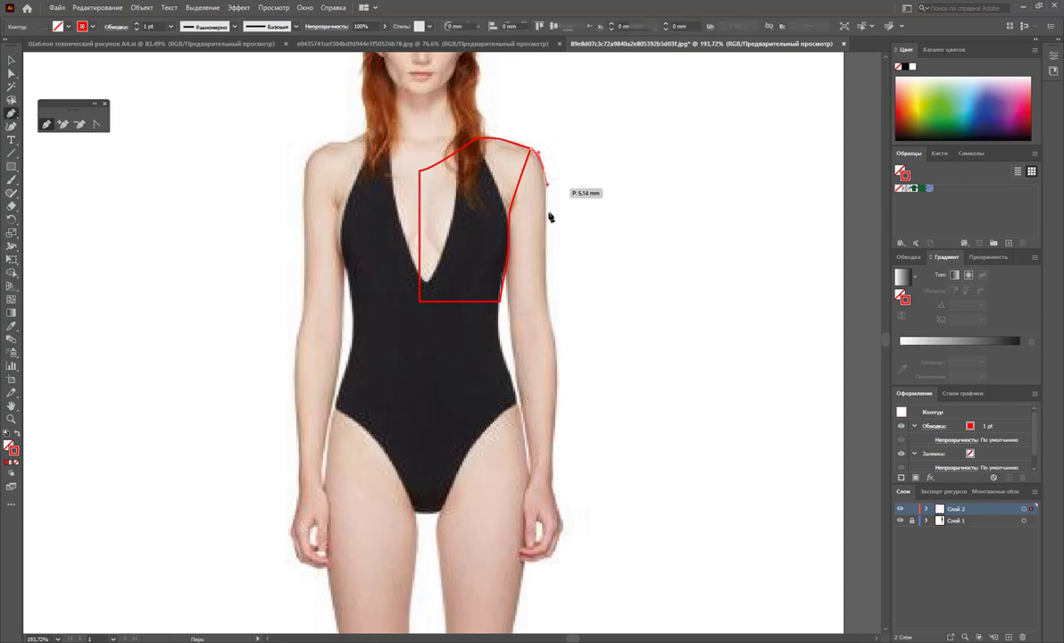
{"action": "left_click", "coordinate": [550, 299]}
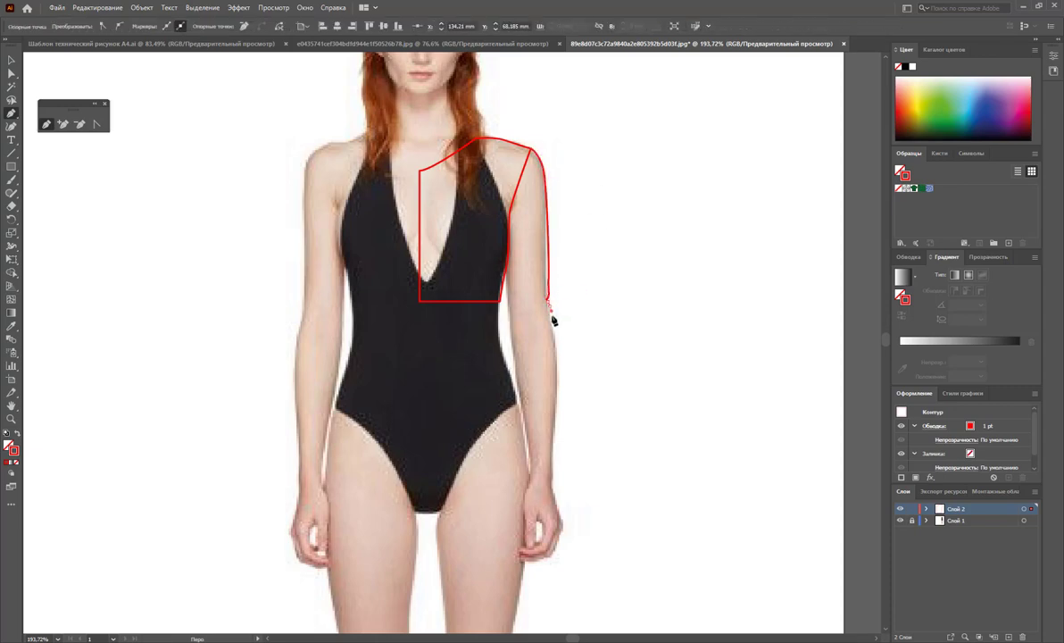
{"action": "left_click", "coordinate": [560, 376]}
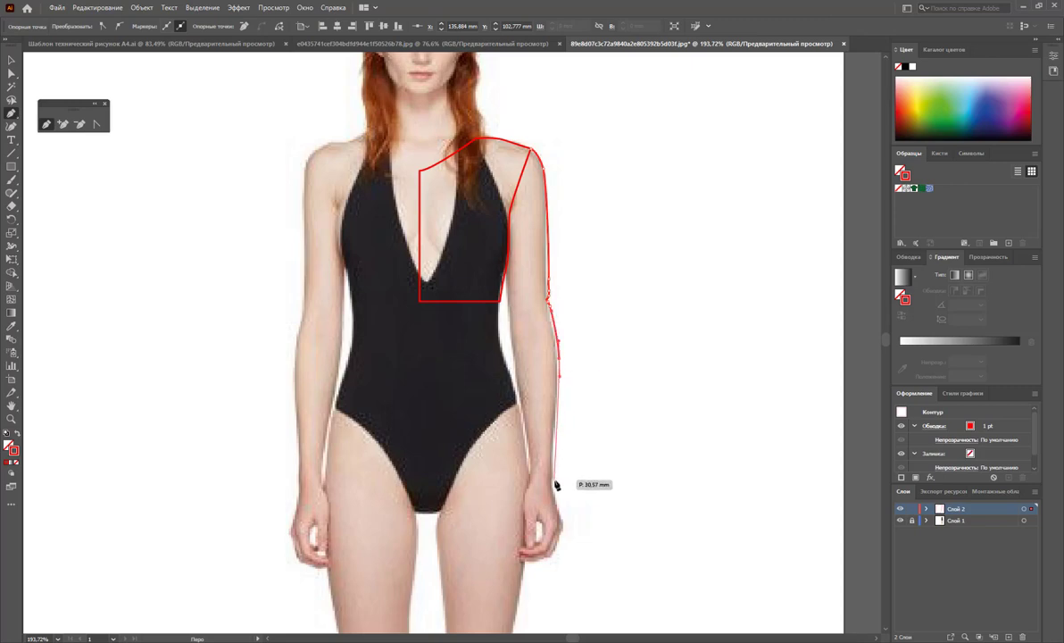
{"action": "left_click", "coordinate": [554, 487]}
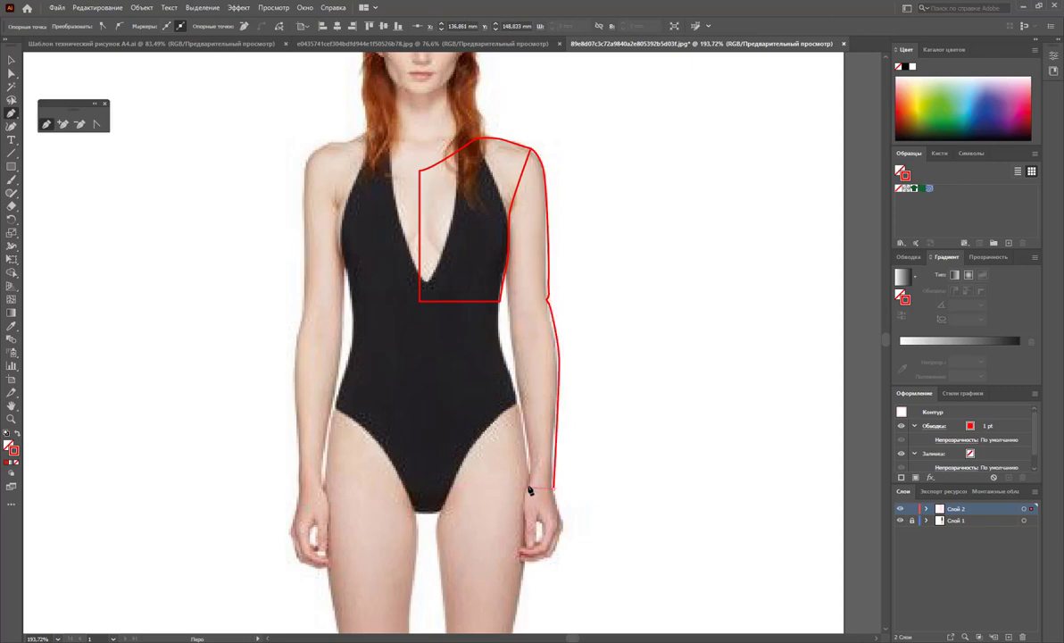
{"action": "left_click", "coordinate": [530, 488]}
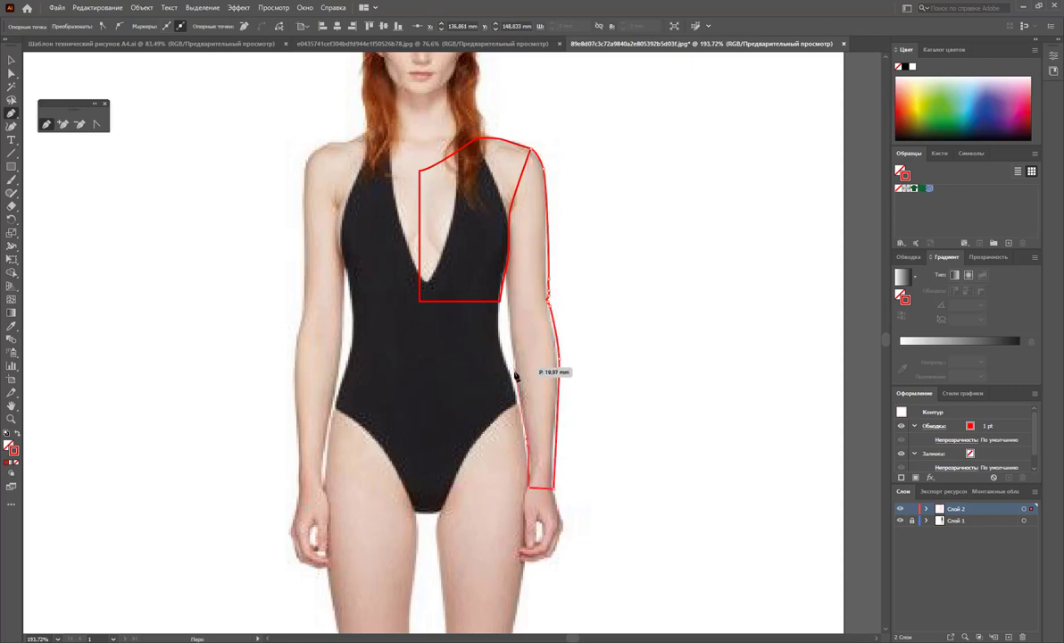
{"action": "left_click", "coordinate": [511, 311]}
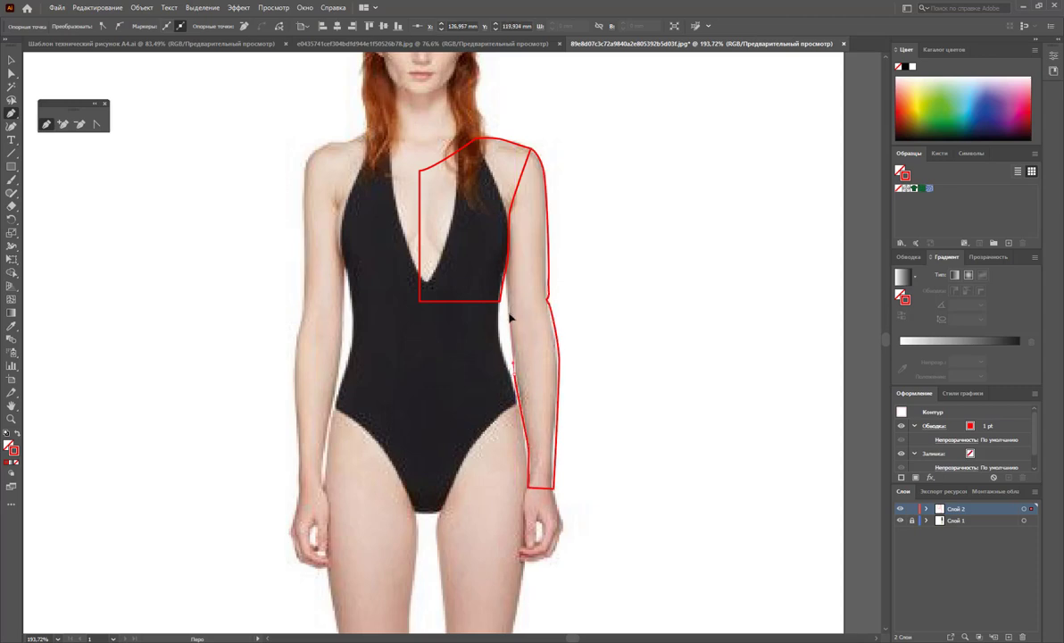
{"action": "left_click", "coordinate": [510, 267]}
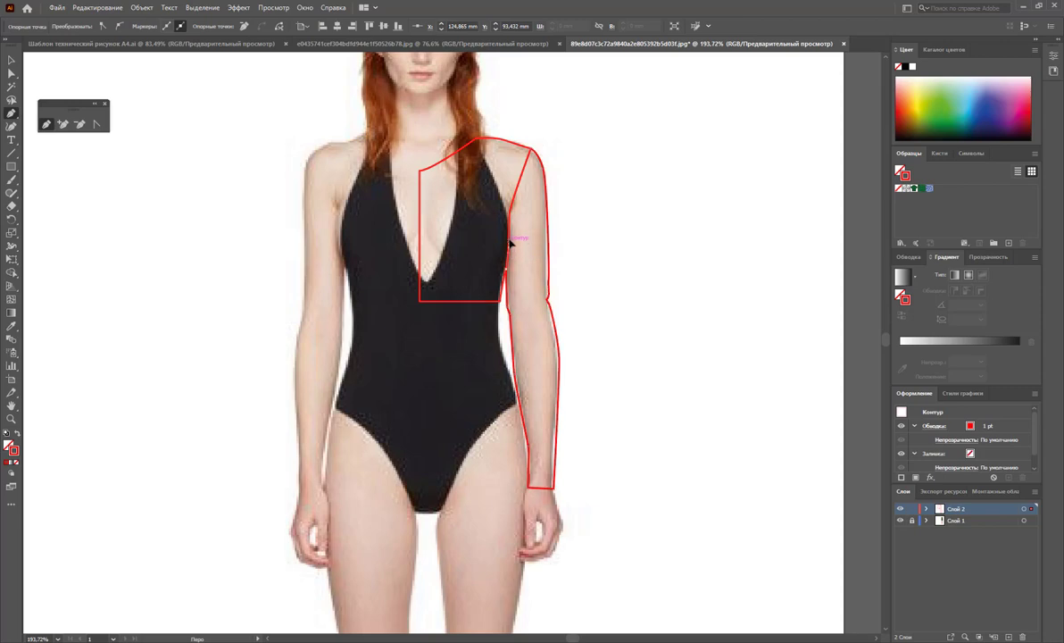
{"action": "left_click", "coordinate": [514, 212]}
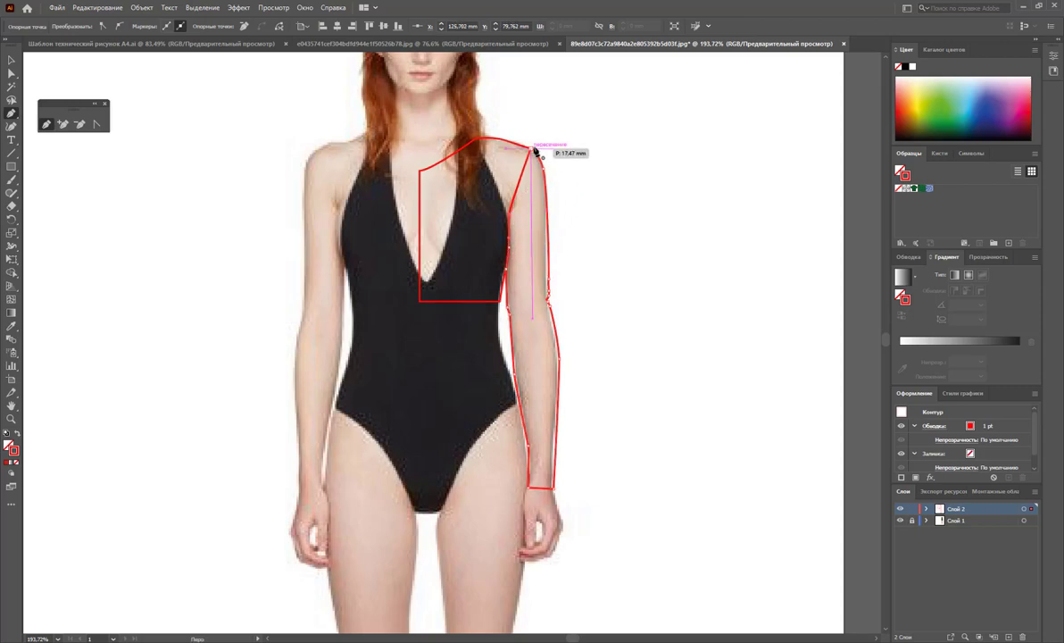
{"action": "left_click", "coordinate": [533, 146]}
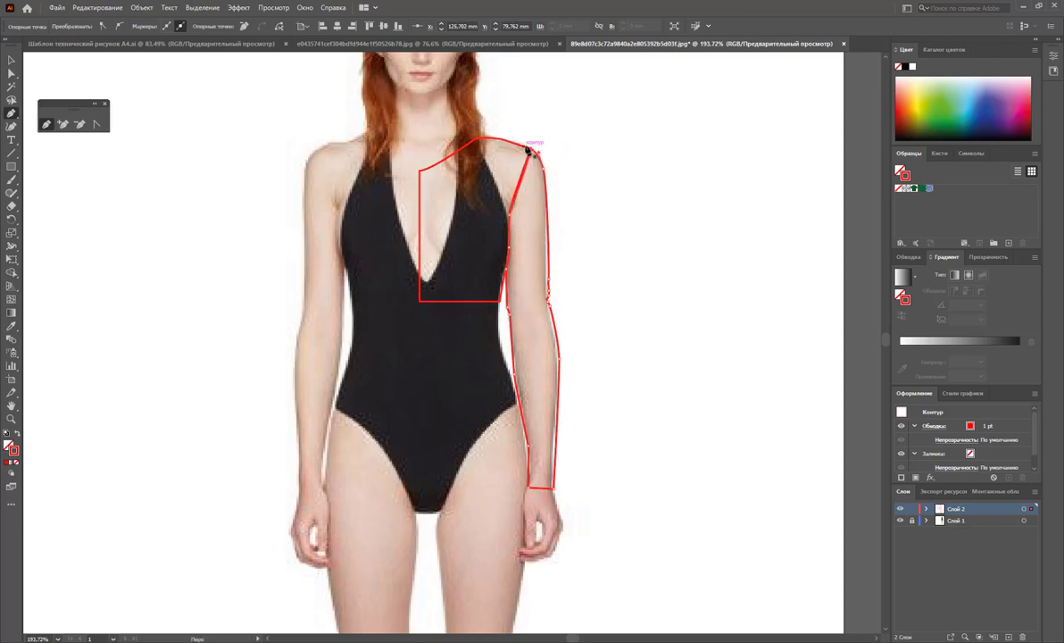
{"action": "left_click", "coordinate": [11, 73]}
{"action": "left_click", "coordinate": [619, 259]}
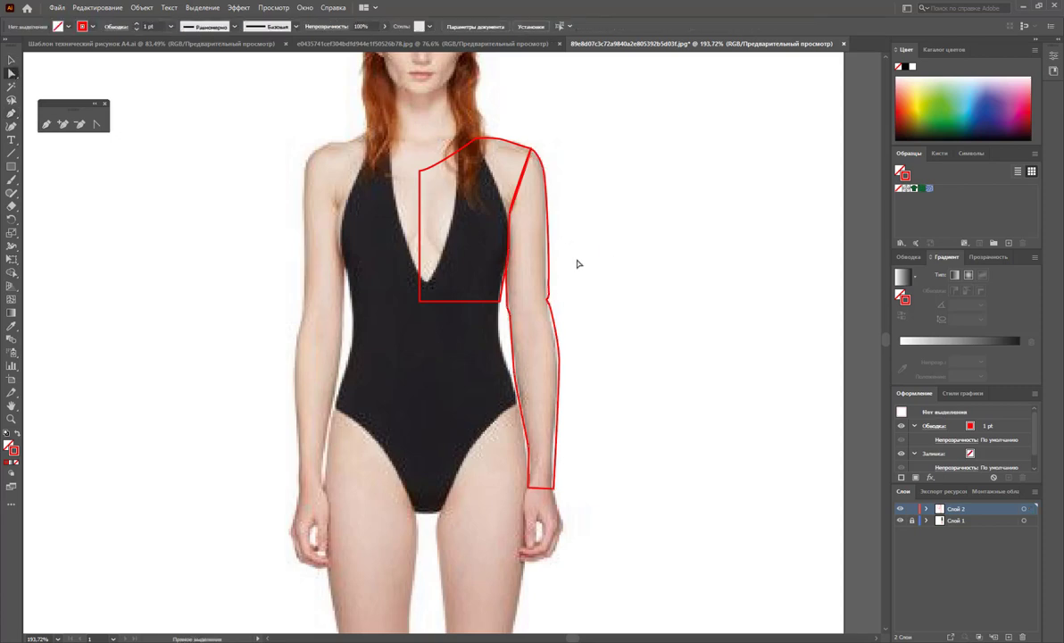
{"action": "left_click", "coordinate": [545, 324]}
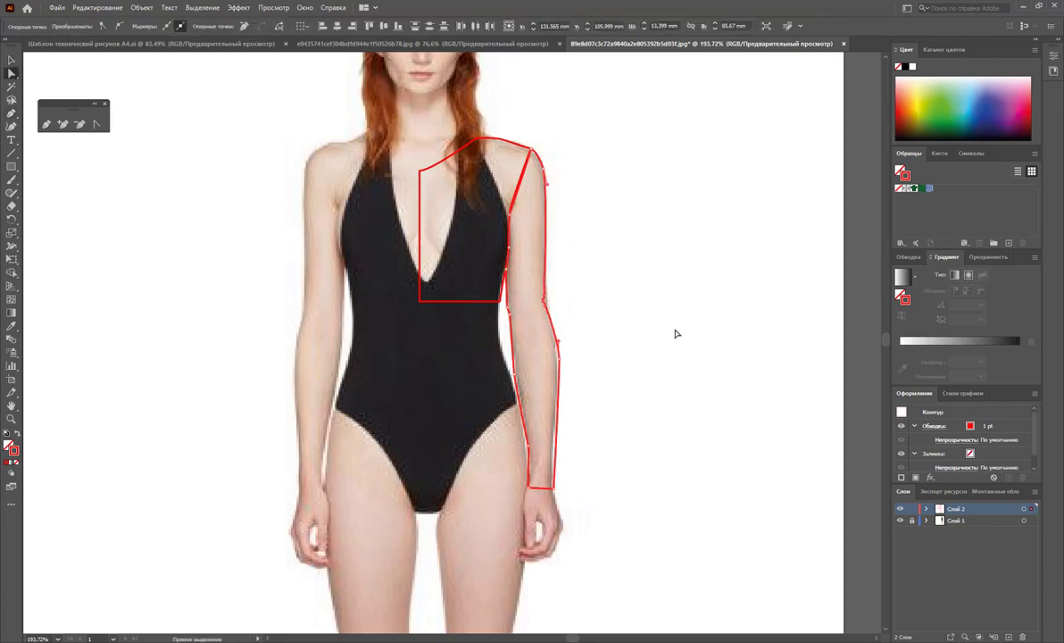
{"action": "left_click", "coordinate": [638, 327]}
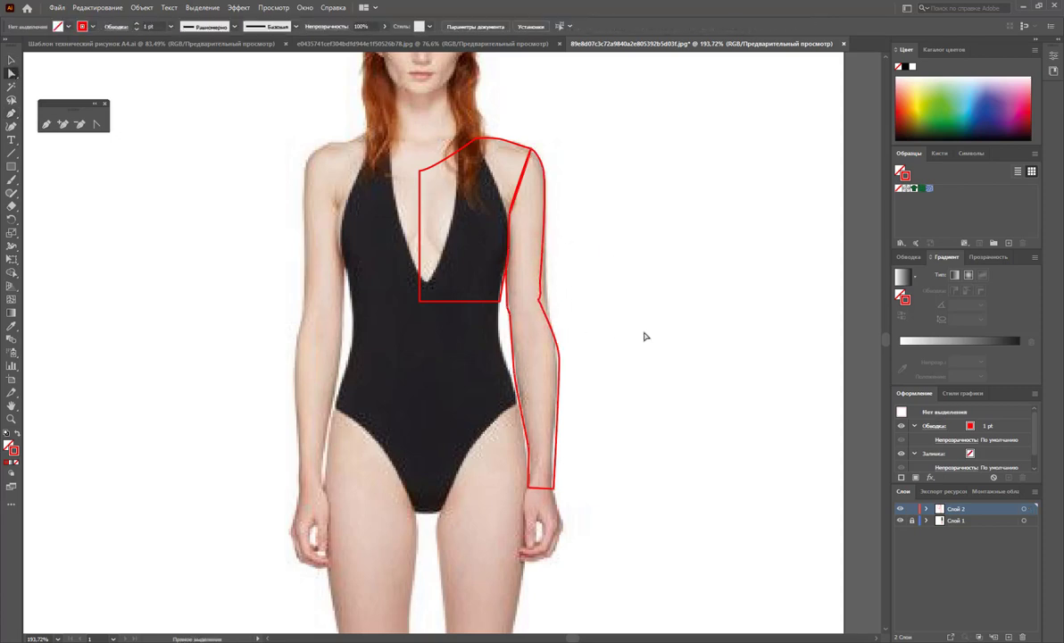
{"action": "key", "text": "ctrl+z"}
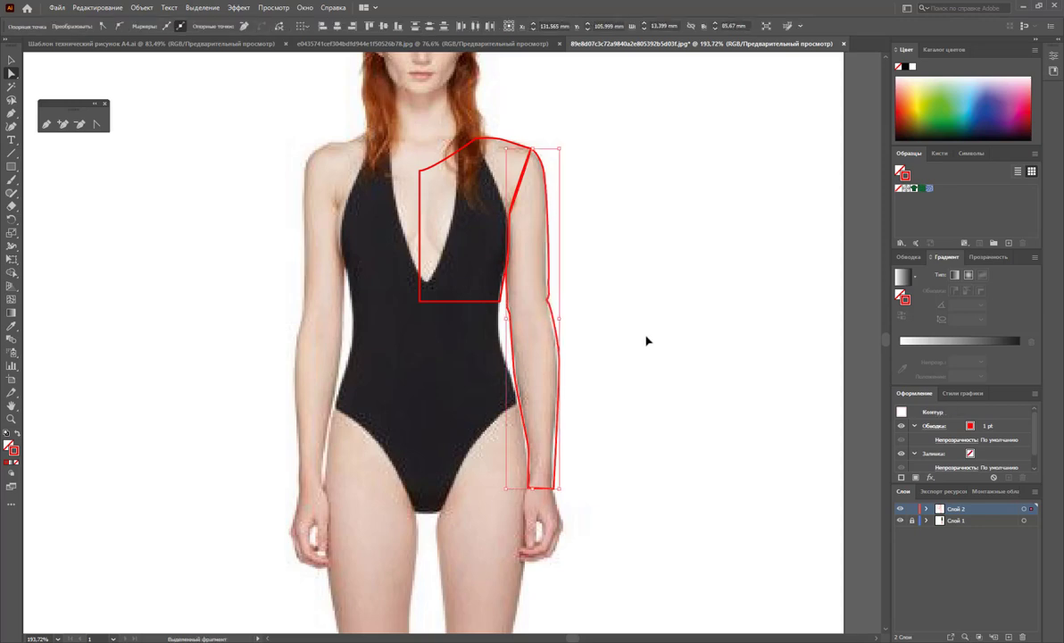
{"action": "key", "text": "ctrl+z"}
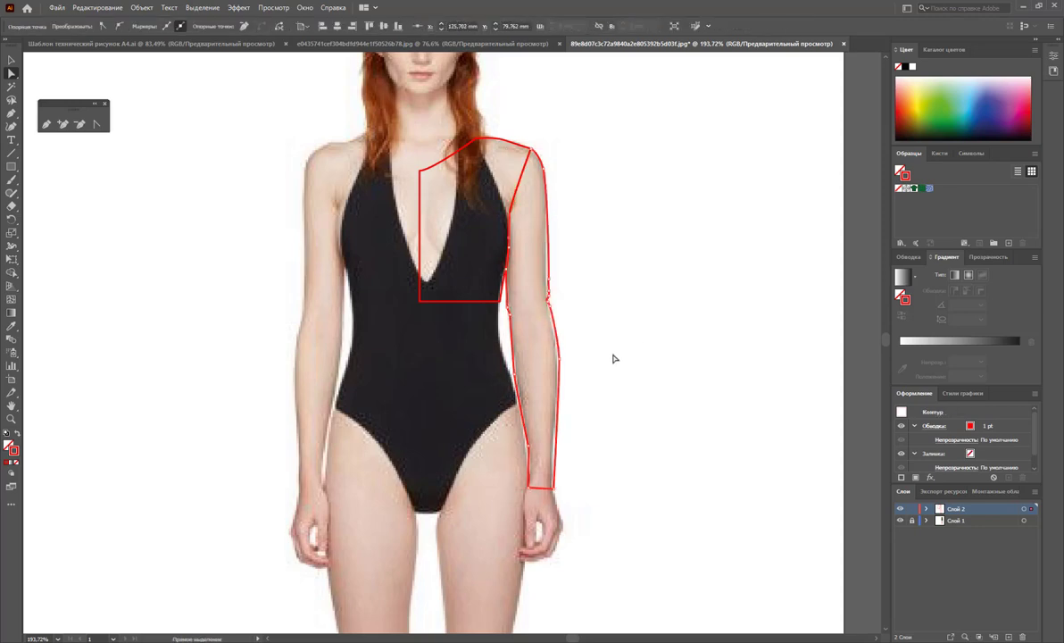
{"action": "key", "text": "ctrl+z"}
{"action": "key", "text": "ctrl+z"}
{"action": "key", "text": "ctrl+z"}
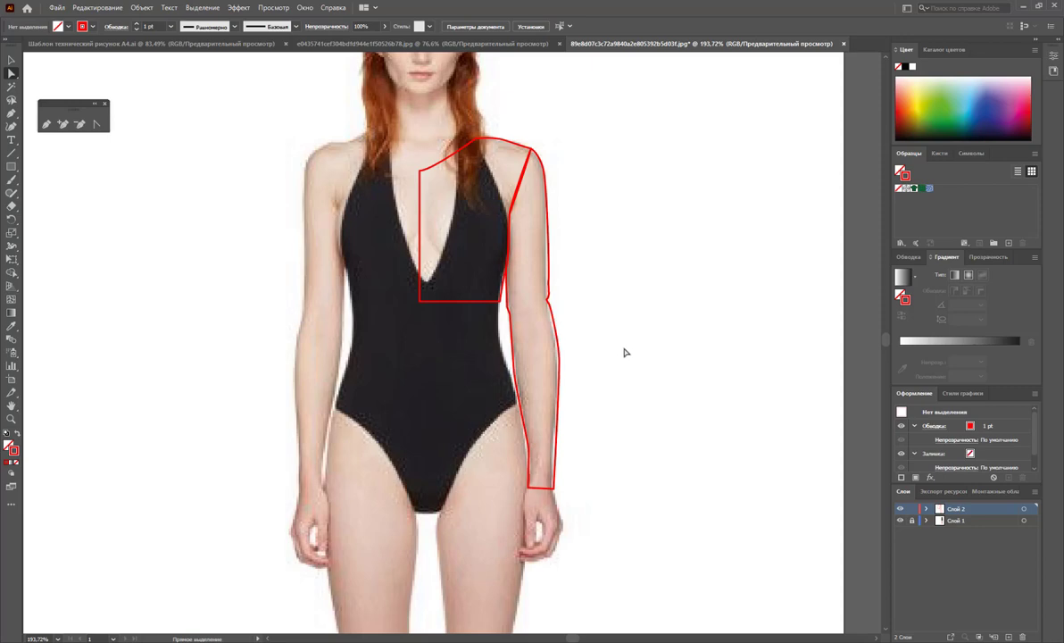
{"action": "left_click", "coordinate": [547, 314]}
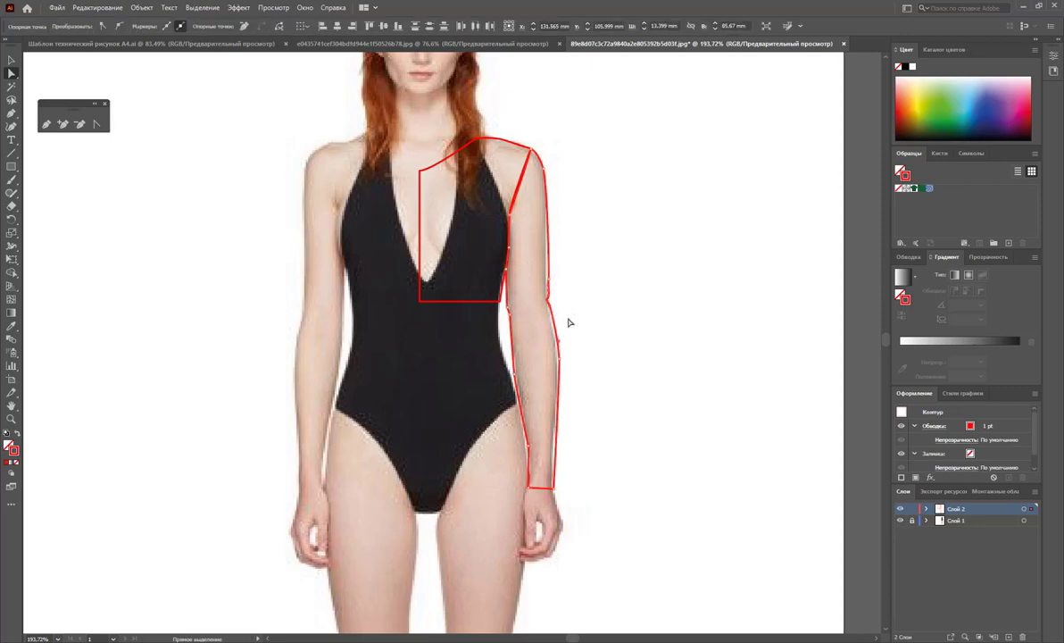
{"action": "left_click", "coordinate": [580, 327]}
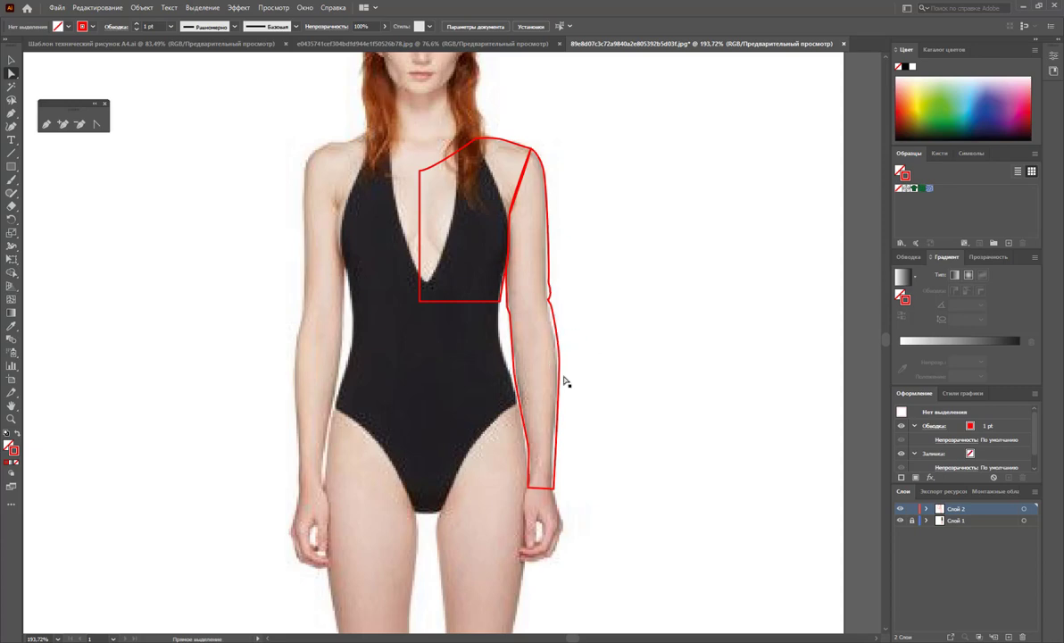
- Draw the side seam from the underarm down to the knee and curve into the hem
{"action": "scroll", "coordinate": [601, 415], "scroll_direction": "down", "scroll_amount": 1}
{"action": "scroll", "coordinate": [602, 409], "scroll_direction": "down", "scroll_amount": 3}
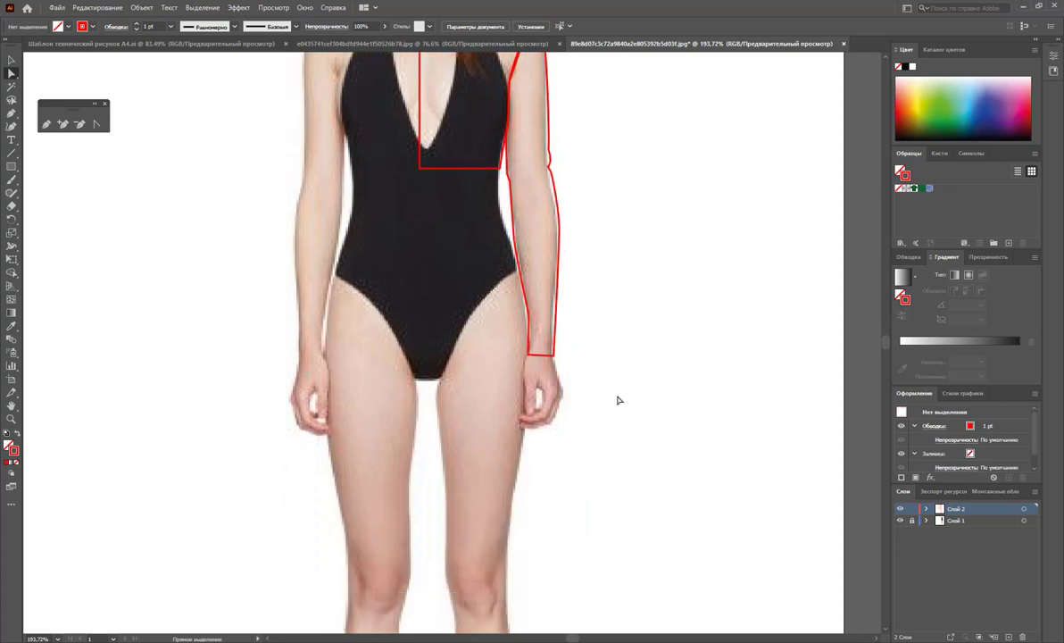
{"action": "scroll", "coordinate": [617, 400], "scroll_direction": "down", "scroll_amount": 1}
{"action": "left_click", "coordinate": [49, 123]}
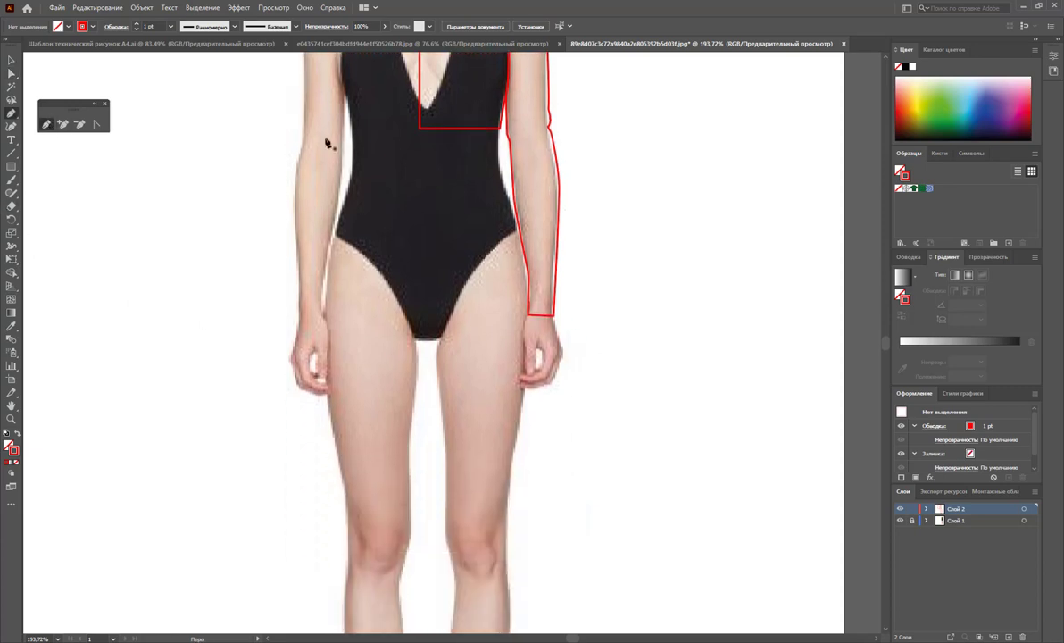
{"action": "left_click", "coordinate": [505, 128]}
{"action": "left_click", "coordinate": [516, 220]}
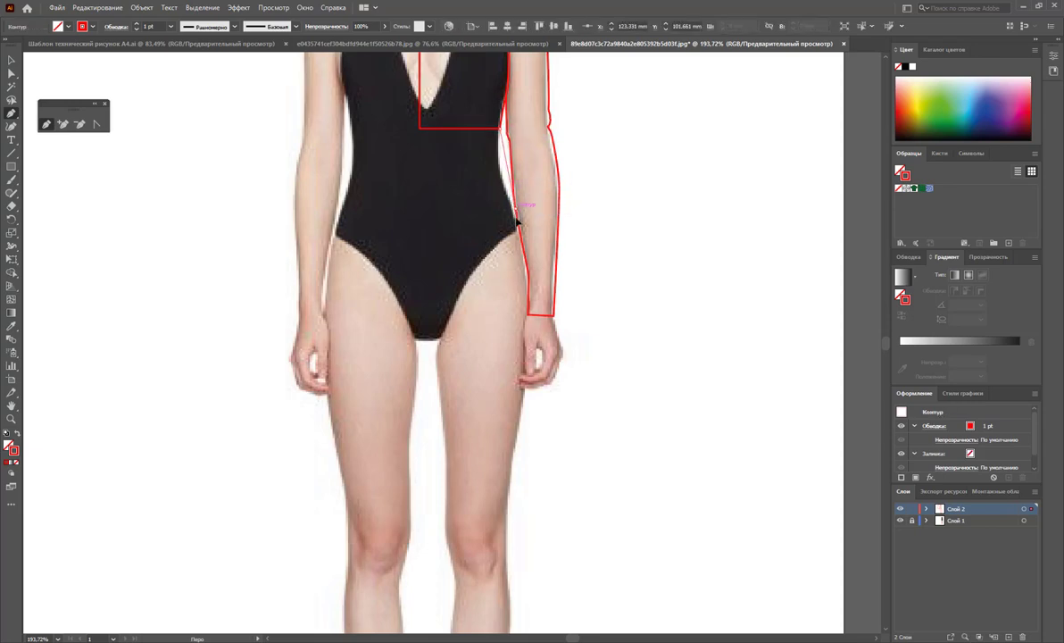
{"action": "left_click", "coordinate": [533, 410]}
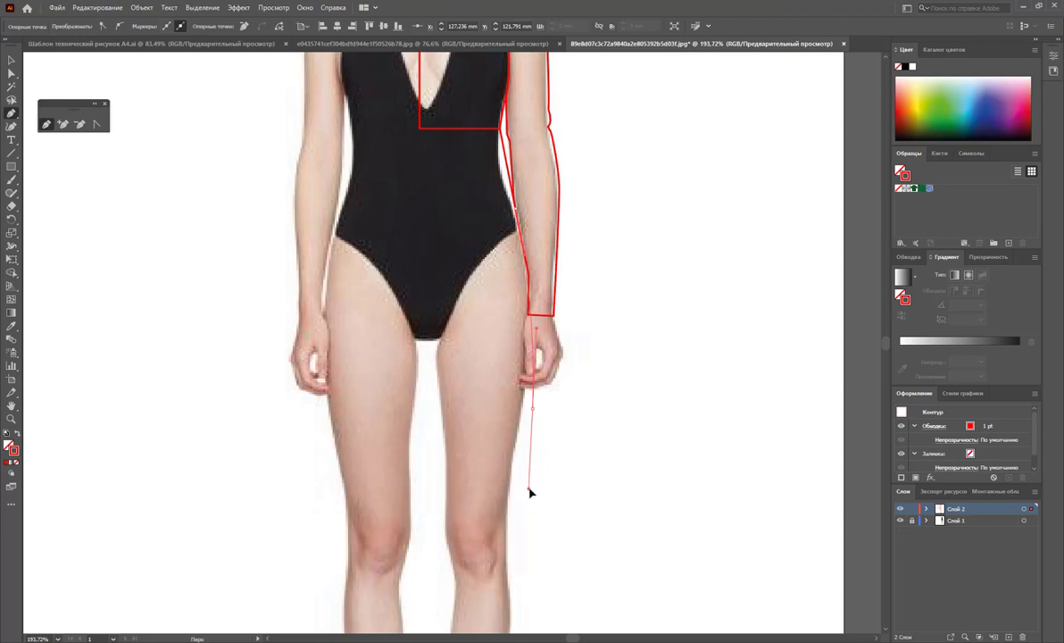
{"action": "left_click_drag", "start_coordinate": [533, 520], "coordinate": [517, 518]}
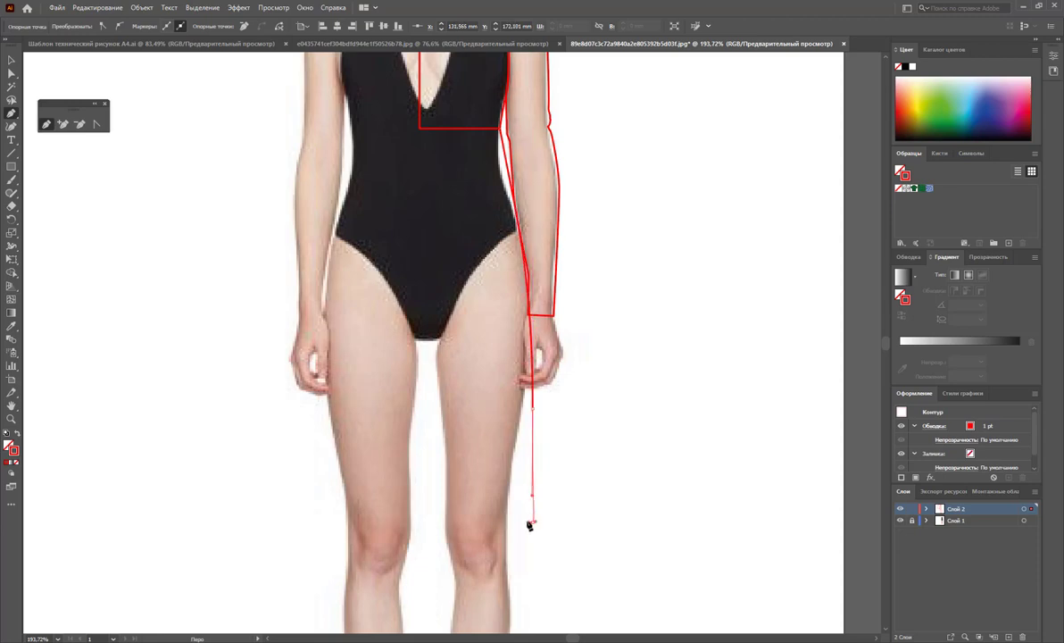
{"action": "left_click_drag", "start_coordinate": [517, 518], "coordinate": [421, 520]}
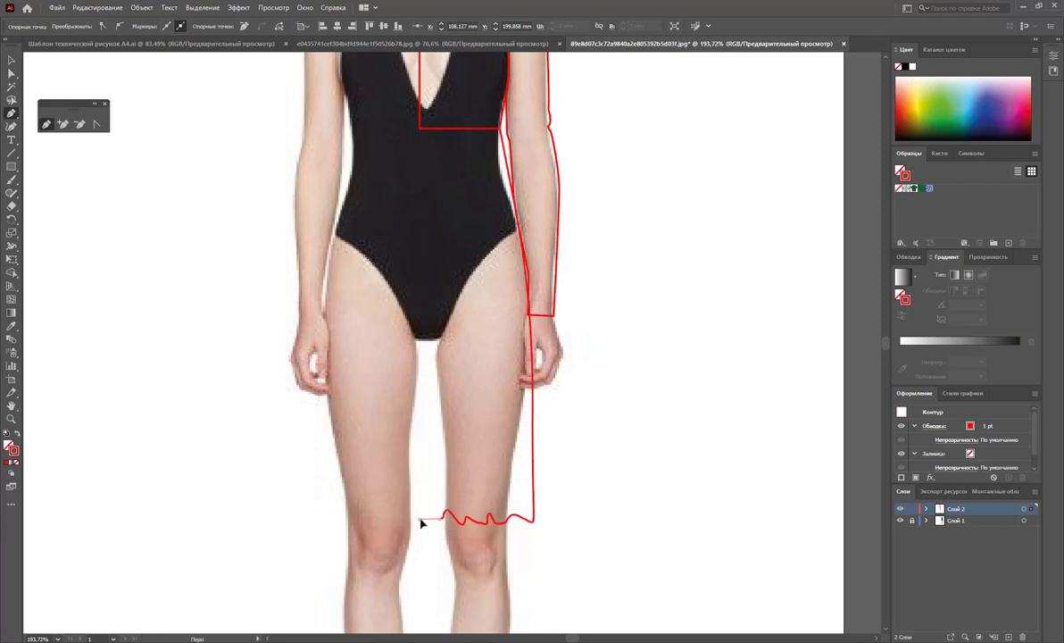
- Draw the centre front line up to the bust and the waist seam across
{"action": "left_click", "coordinate": [420, 130]}
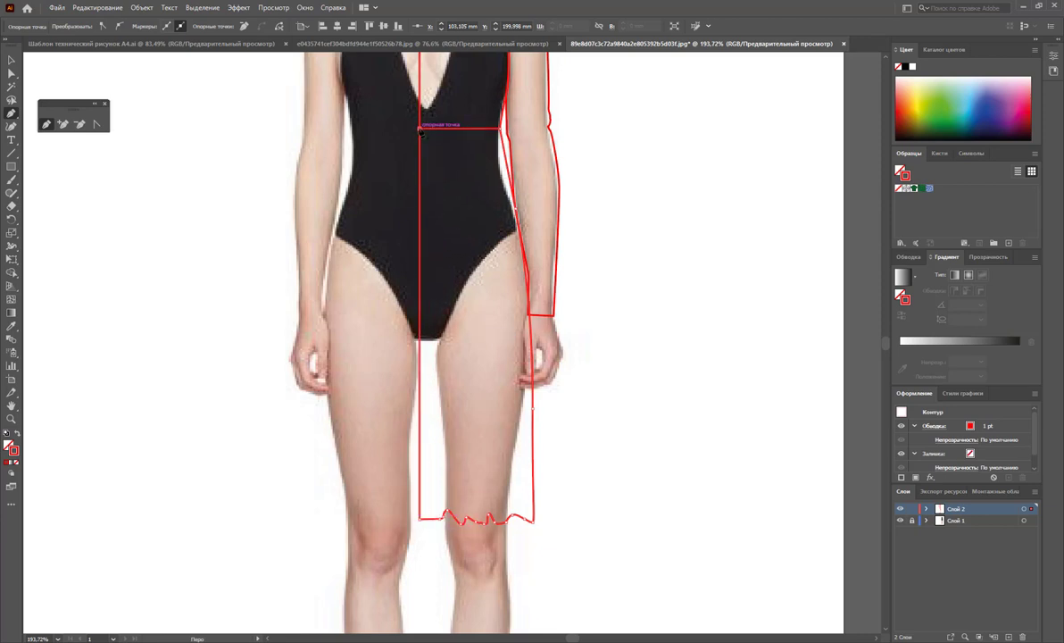
{"action": "left_click", "coordinate": [500, 129]}
{"action": "scroll", "coordinate": [641, 214], "scroll_direction": "up", "scroll_amount": 2}
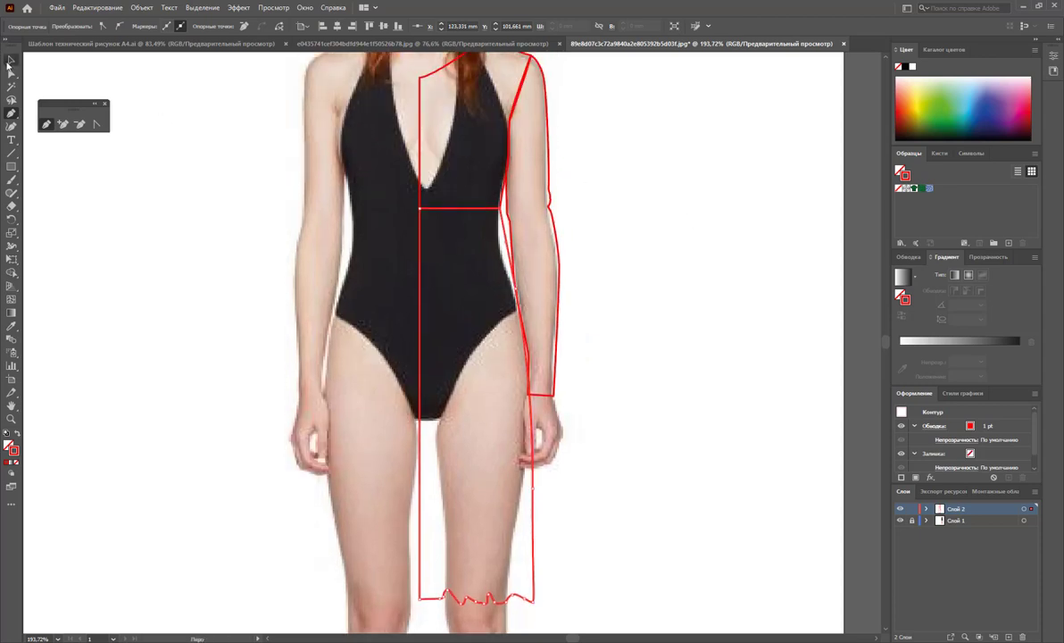
{"action": "left_click", "coordinate": [10, 60]}
{"action": "left_click", "coordinate": [594, 228]}
{"action": "scroll", "coordinate": [595, 228], "scroll_direction": "up", "scroll_amount": 2}
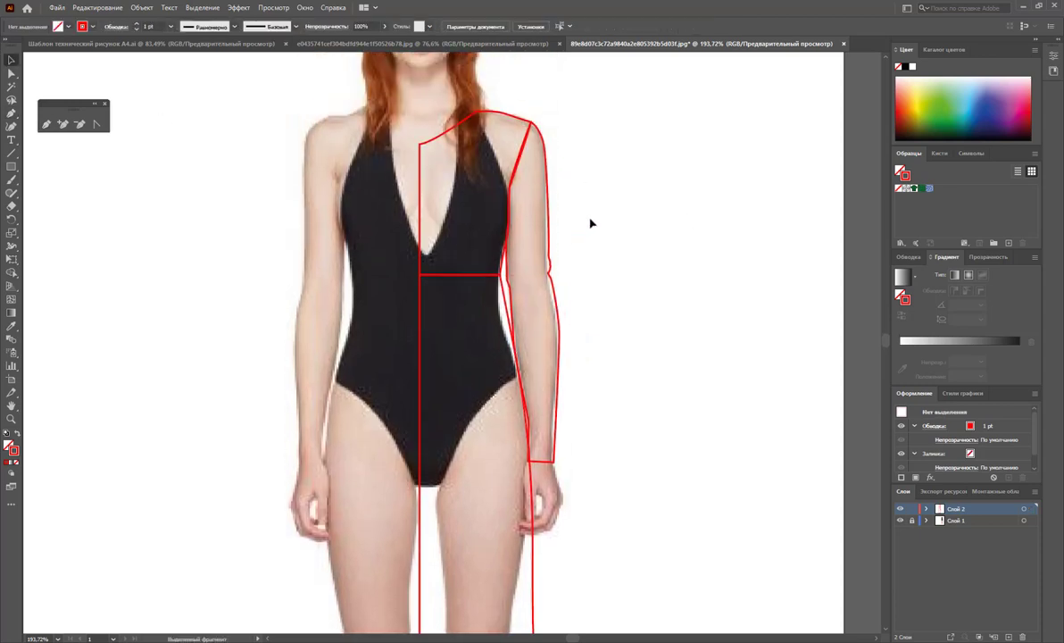
- Reflect a copy of the dress half and sleeve across the centre, nudging it two steps right
{"action": "left_click", "coordinate": [547, 232]}
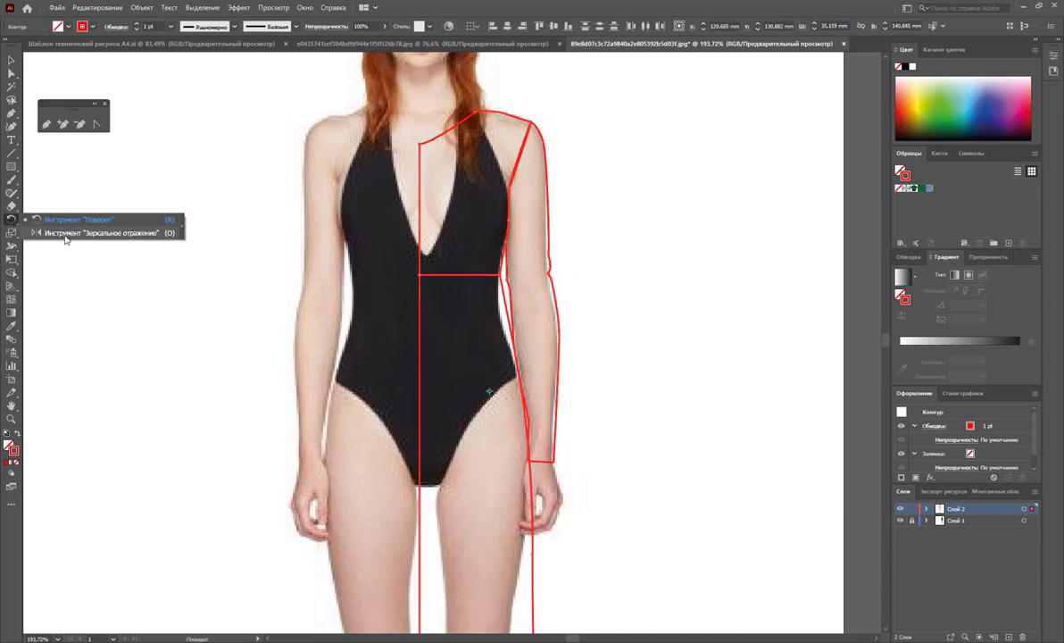
{"action": "left_click_drag", "start_coordinate": [11, 218], "coordinate": [28, 230]}
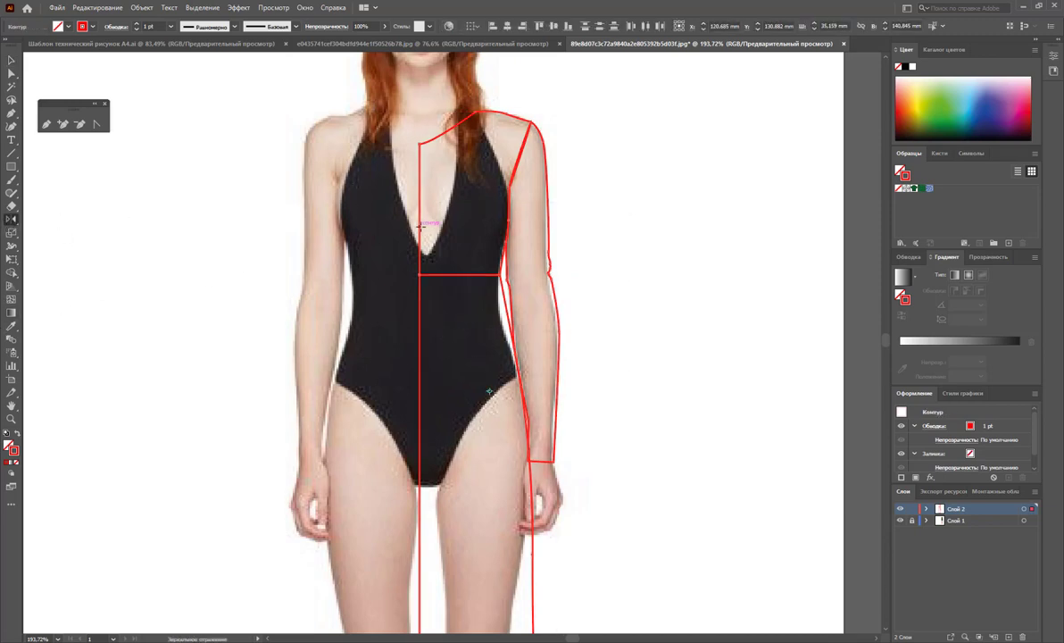
{"action": "left_click_drag", "start_coordinate": [433, 230], "coordinate": [357, 207]}
{"action": "key", "text": "Right"}
{"action": "key", "text": "Right"}
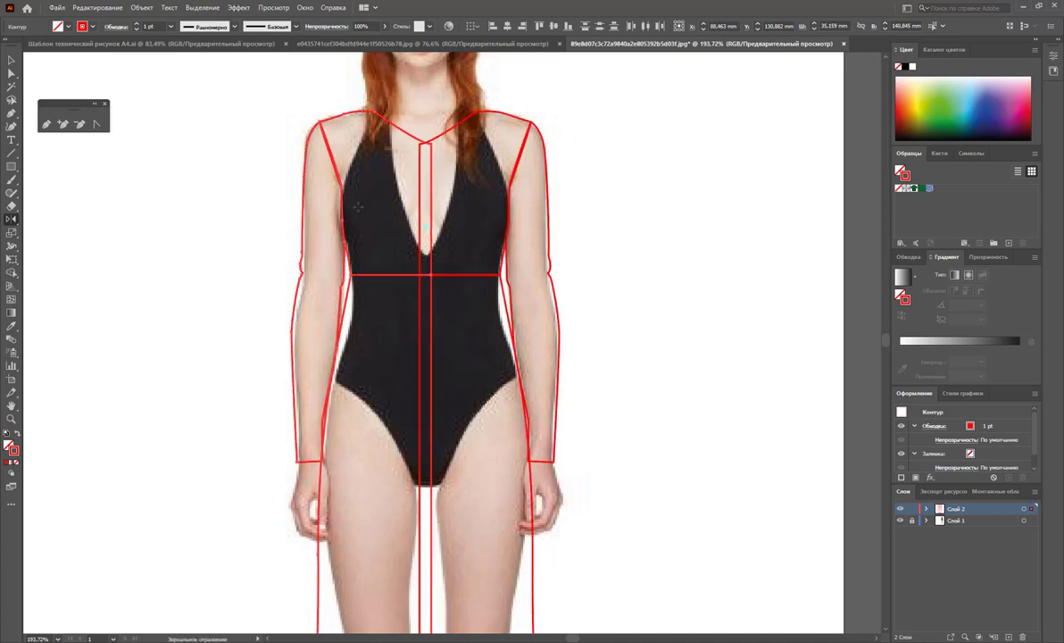
{"action": "key", "text": "Right"}
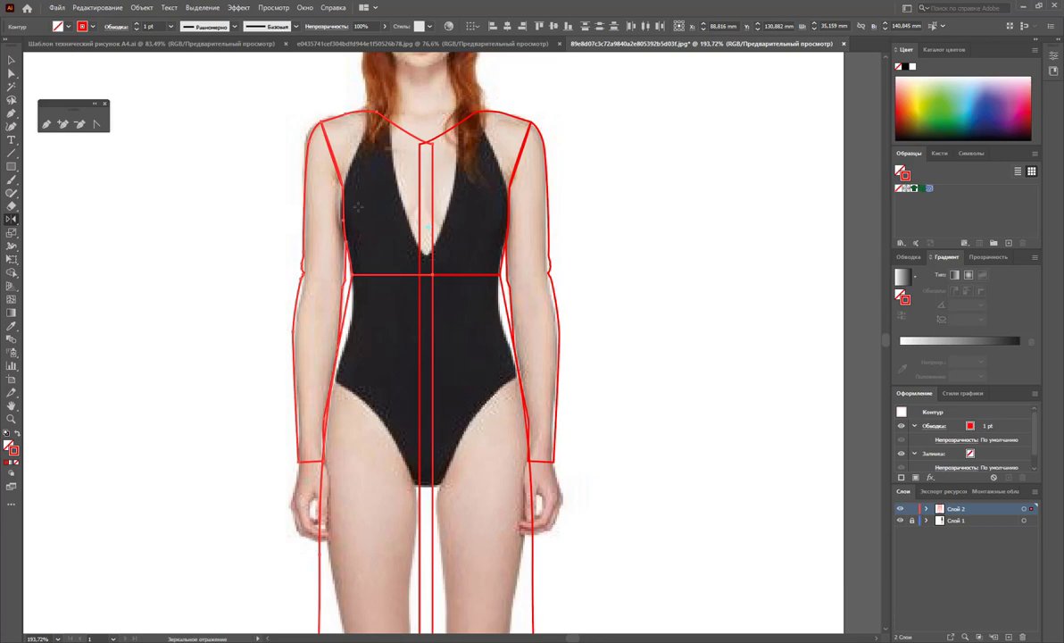
{"action": "left_click", "coordinate": [12, 59]}
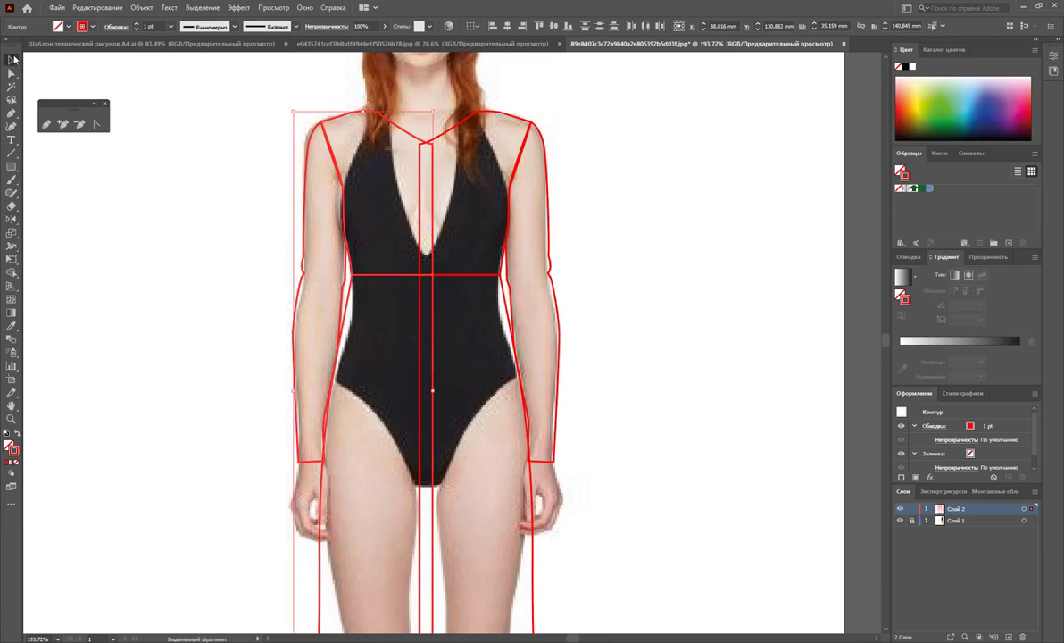
{"action": "left_click", "coordinate": [615, 306]}
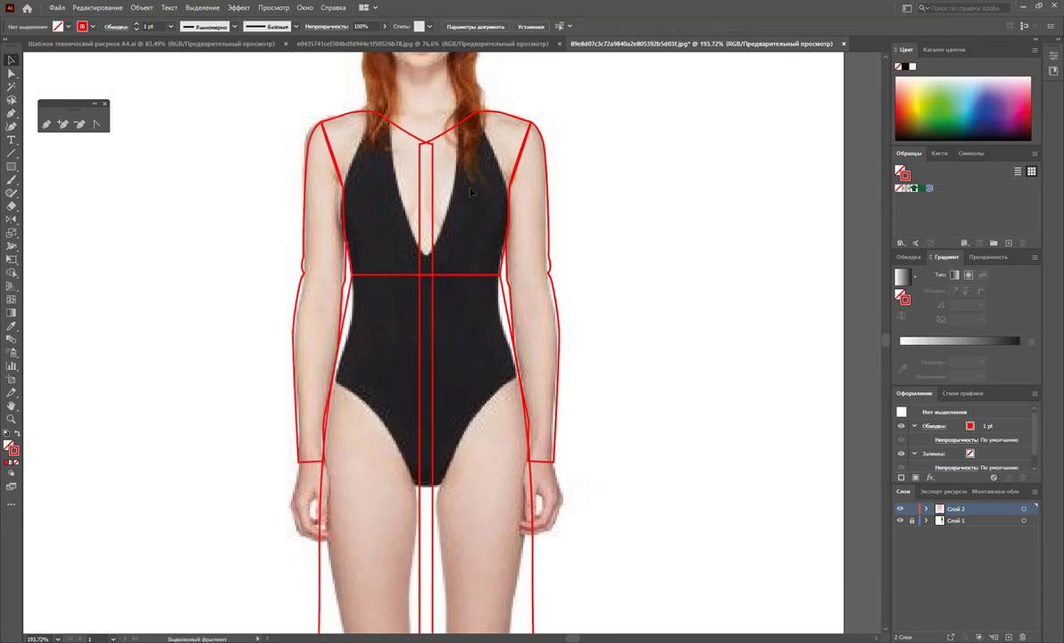
- Merge the selected outline shapes into one with the Pathfinder panel
{"action": "scroll", "coordinate": [480, 437], "scroll_direction": "down", "scroll_amount": 3}
{"action": "left_click_drag", "start_coordinate": [605, 487], "coordinate": [235, 504]}
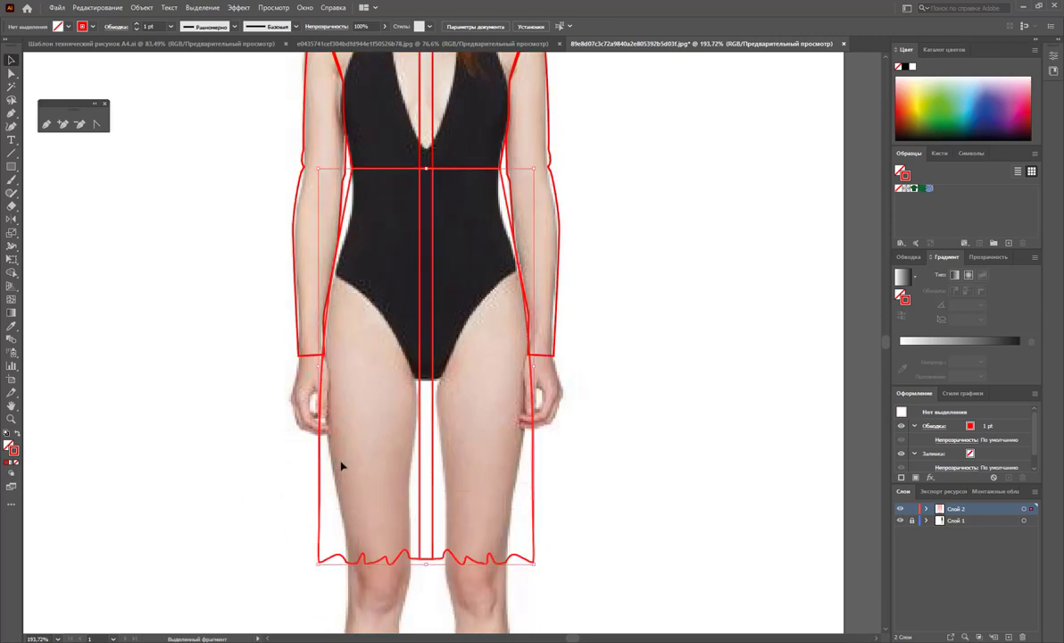
{"action": "left_click", "coordinate": [308, 9]}
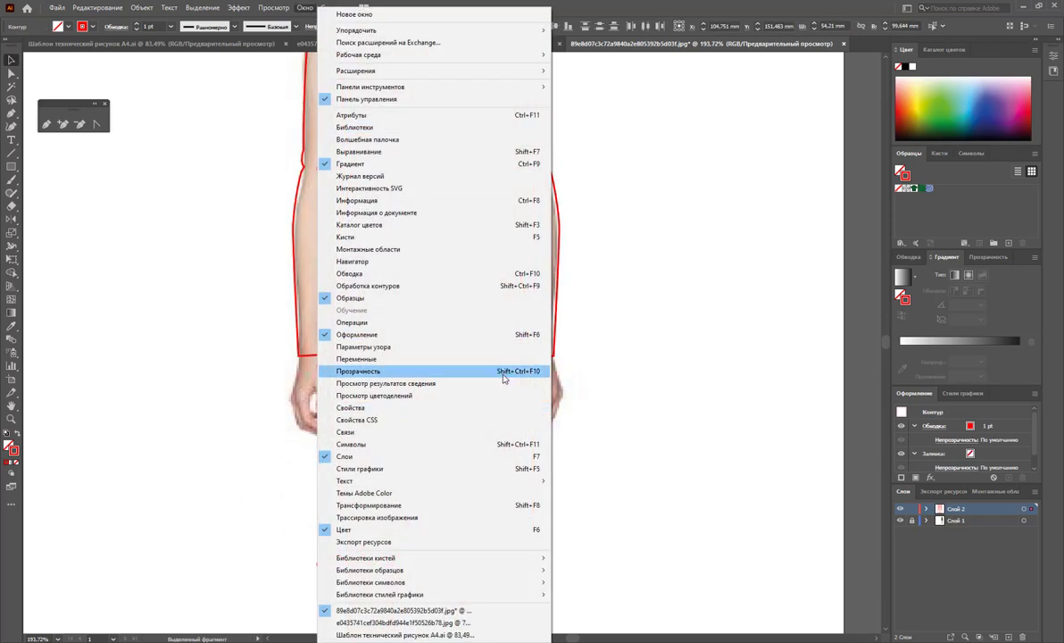
{"action": "left_click", "coordinate": [463, 287]}
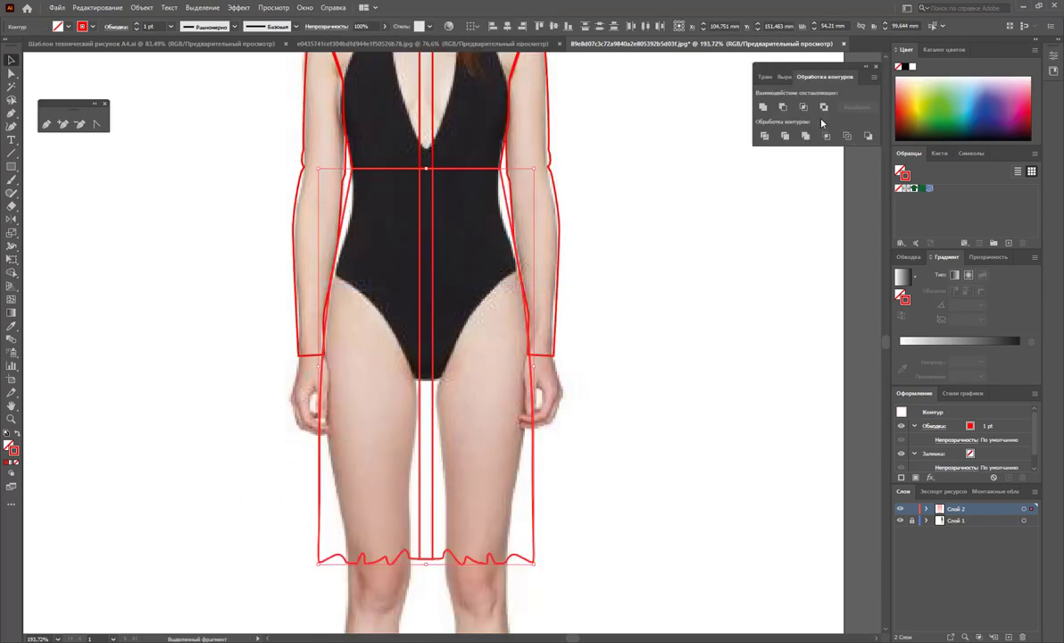
{"action": "left_click", "coordinate": [764, 108]}
{"action": "left_click", "coordinate": [674, 293]}
{"action": "scroll", "coordinate": [674, 290], "scroll_direction": "up", "scroll_amount": 2}
{"action": "scroll", "coordinate": [674, 287], "scroll_direction": "up", "scroll_amount": 1}
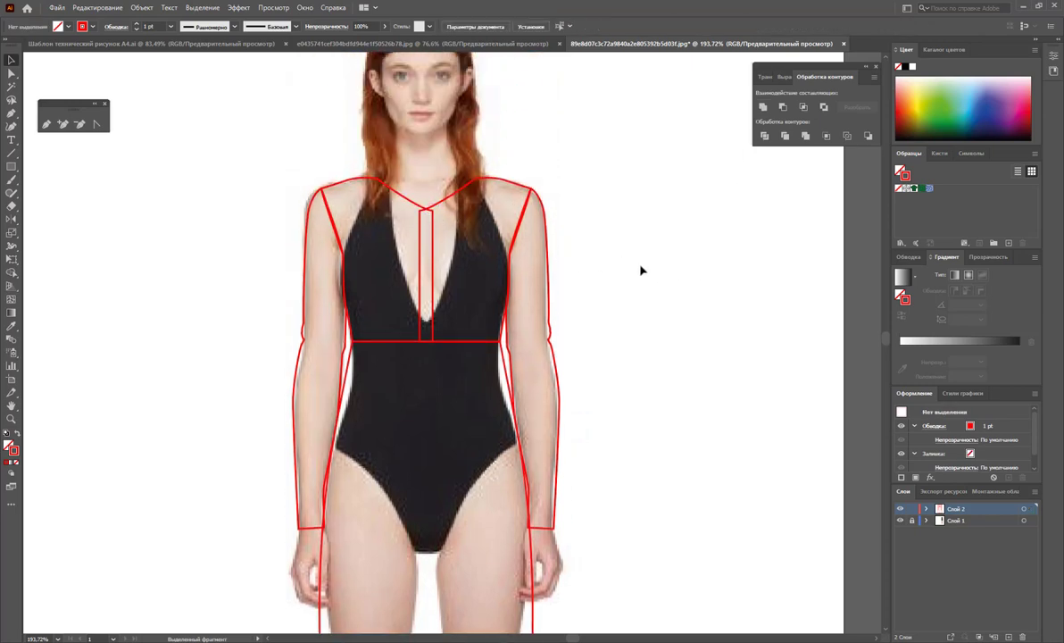
- Give the whole dress outline a white ffffff fill
{"action": "left_click_drag", "start_coordinate": [627, 266], "coordinate": [341, 397]}
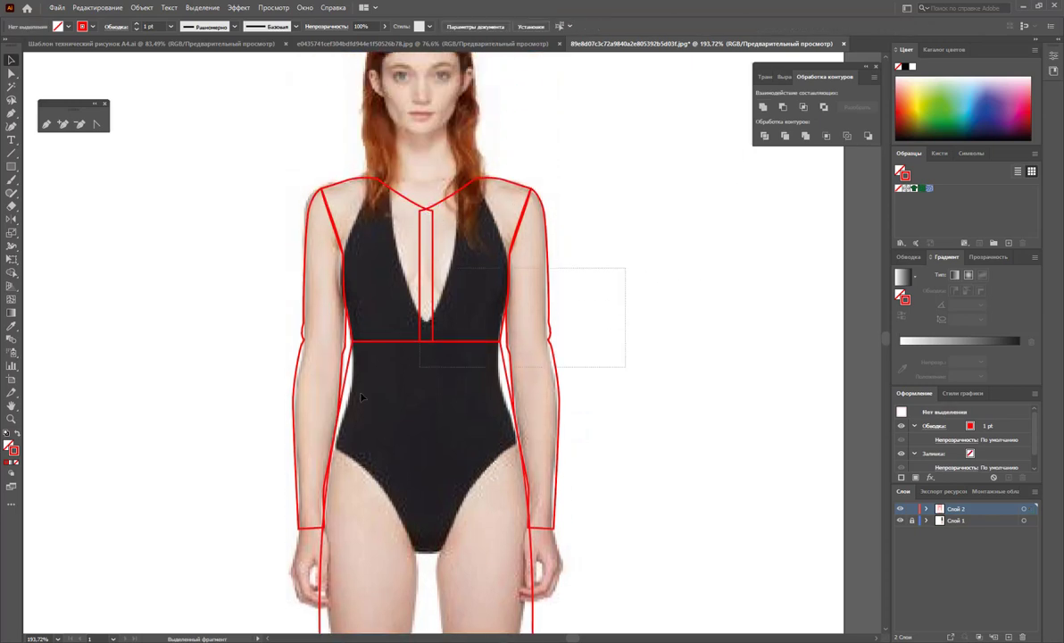
{"action": "left_click", "coordinate": [9, 445]}
{"action": "double_click", "coordinate": [9, 445]}
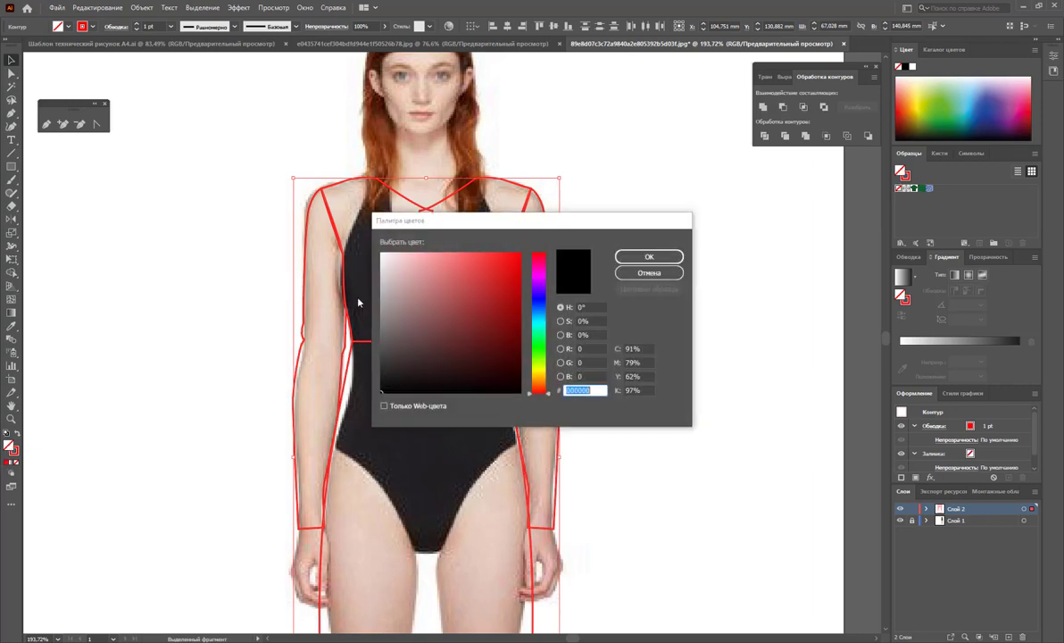
{"action": "type", "text": "ffffff"}
{"action": "left_click", "coordinate": [632, 256]}
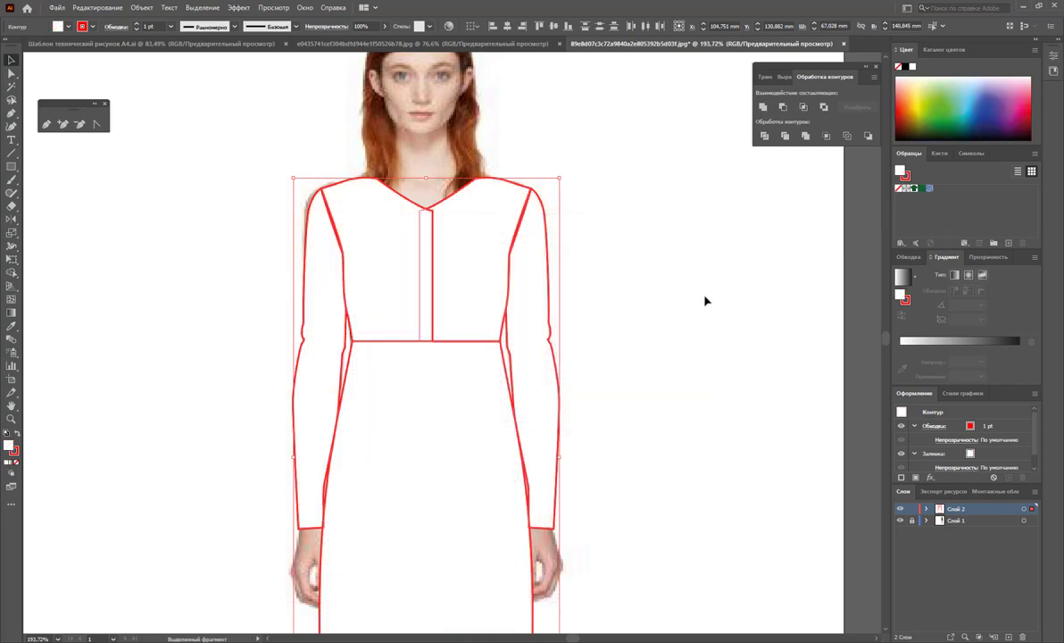
{"action": "left_click", "coordinate": [705, 302]}
{"action": "scroll", "coordinate": [687, 294], "scroll_direction": "down", "scroll_amount": 3}
{"action": "scroll", "coordinate": [684, 288], "scroll_direction": "down", "scroll_amount": 2}
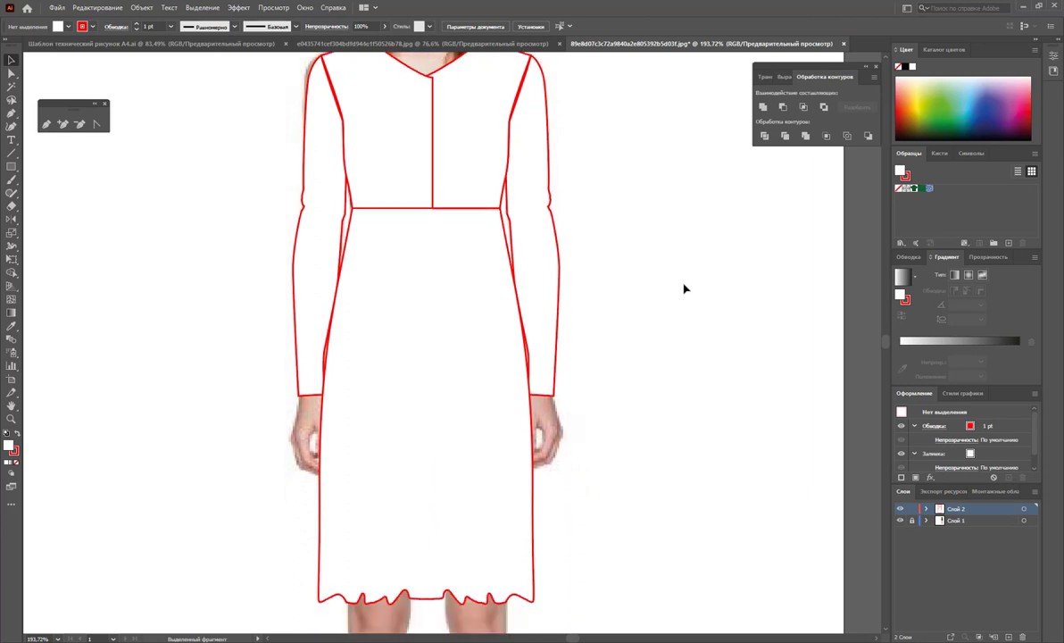
- Bring the centre placket to the front of the dress shapes
{"action": "key", "text": "z"}
{"action": "left_click", "coordinate": [551, 290], "text": "alt"}
{"action": "left_click", "coordinate": [467, 305], "text": "alt"}
{"action": "left_click_drag", "start_coordinate": [473, 355], "coordinate": [470, 368]}
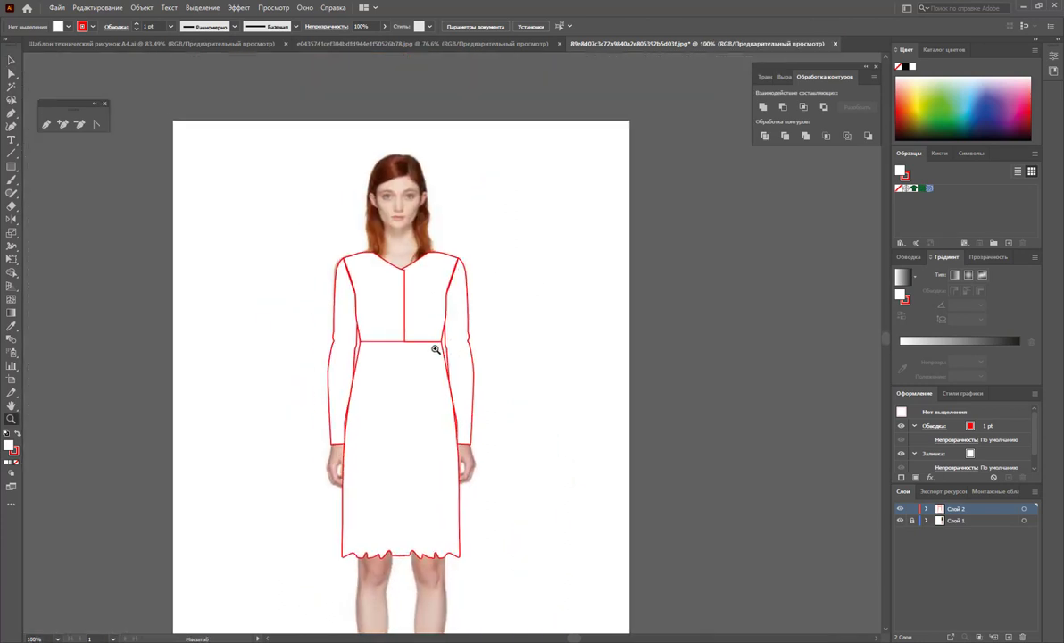
{"action": "left_click", "coordinate": [12, 59]}
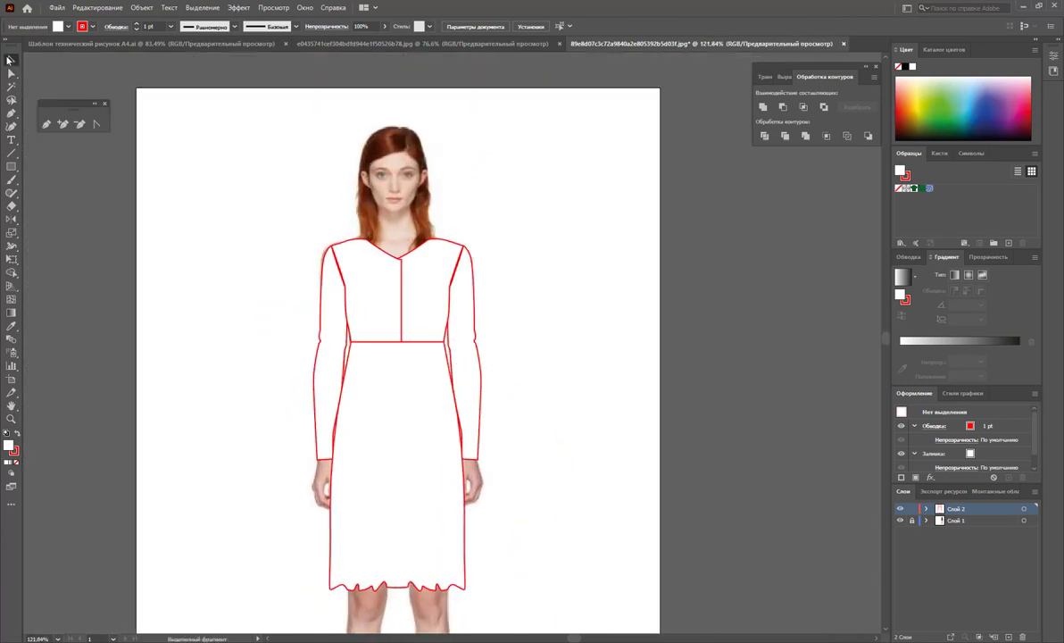
{"action": "left_click", "coordinate": [397, 285]}
{"action": "left_click", "coordinate": [423, 279]}
{"action": "right_click", "coordinate": [420, 276]}
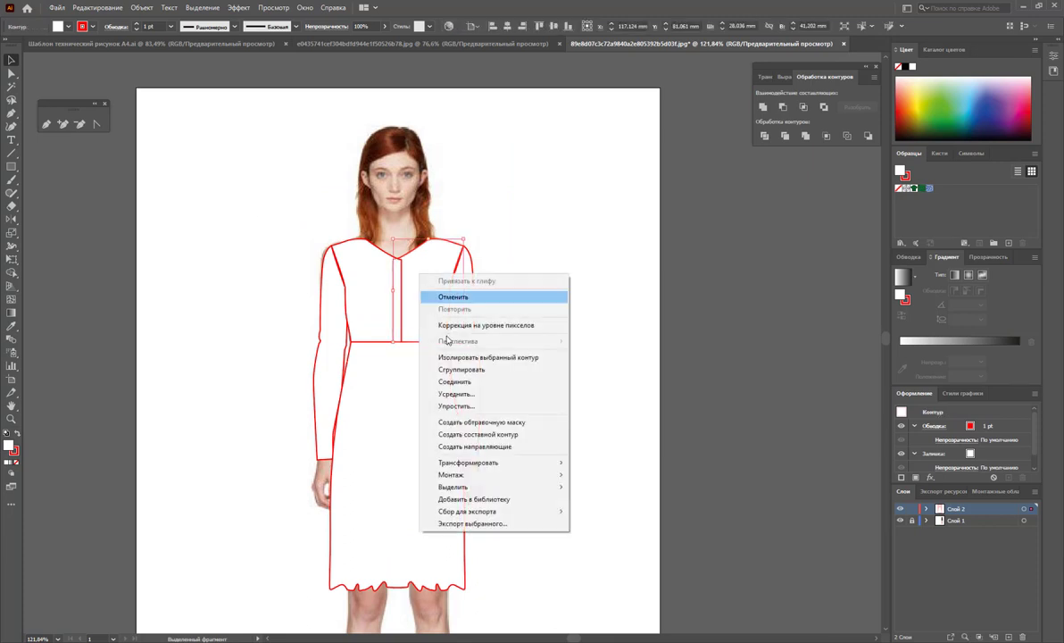
{"action": "left_click", "coordinate": [612, 475]}
{"action": "left_click", "coordinate": [568, 423]}
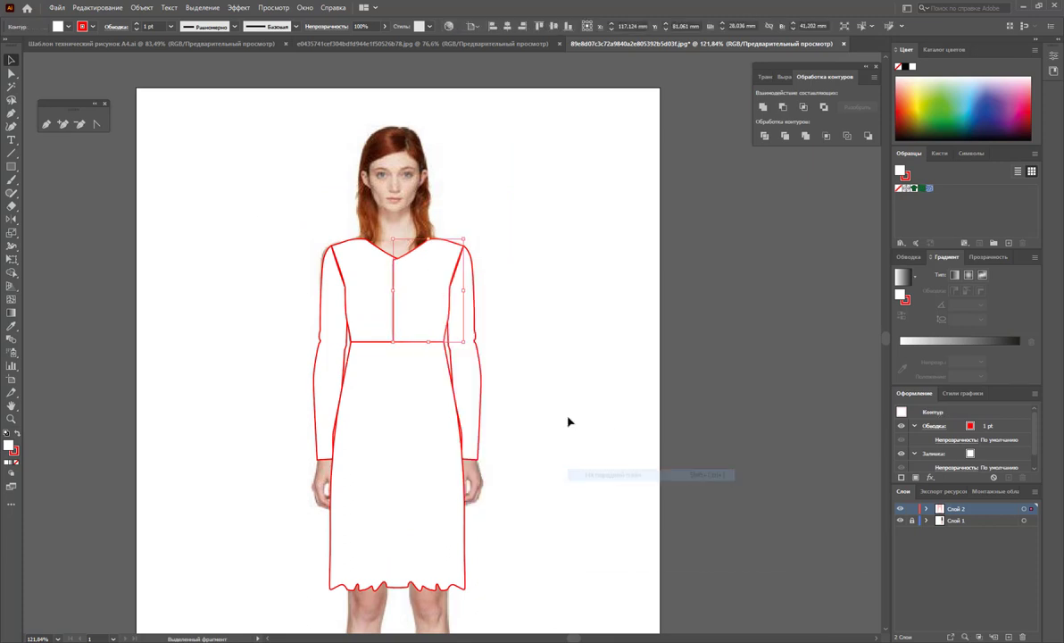
- Bring the left bodice piece to the front, then the placket again via Arrange
{"action": "left_click", "coordinate": [363, 281]}
{"action": "right_click", "coordinate": [361, 278]}
{"action": "mouse_move", "coordinate": [392, 475]}
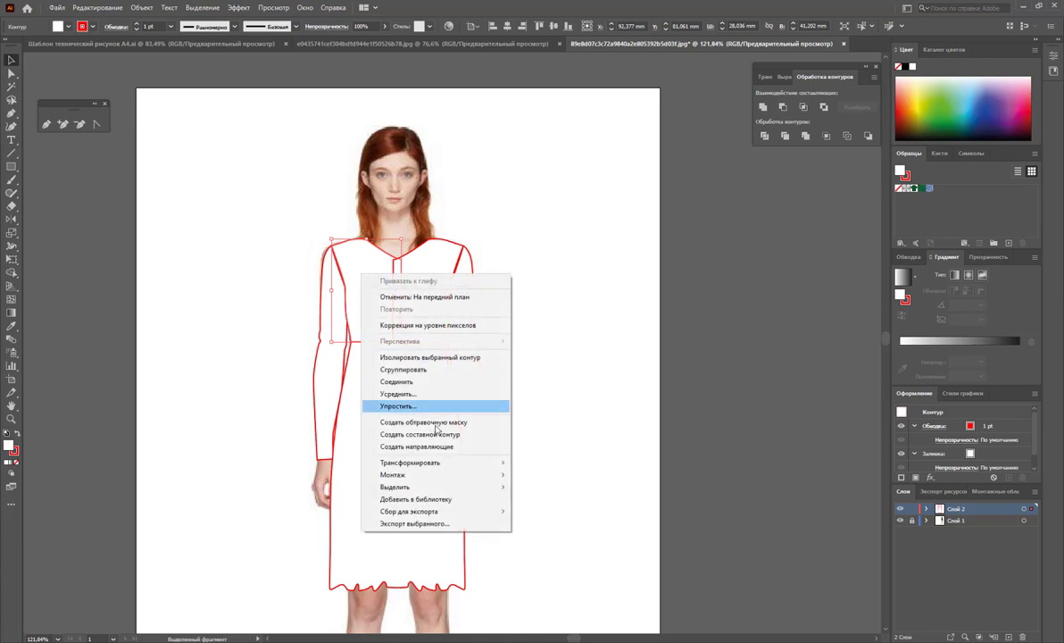
{"action": "left_click", "coordinate": [539, 475]}
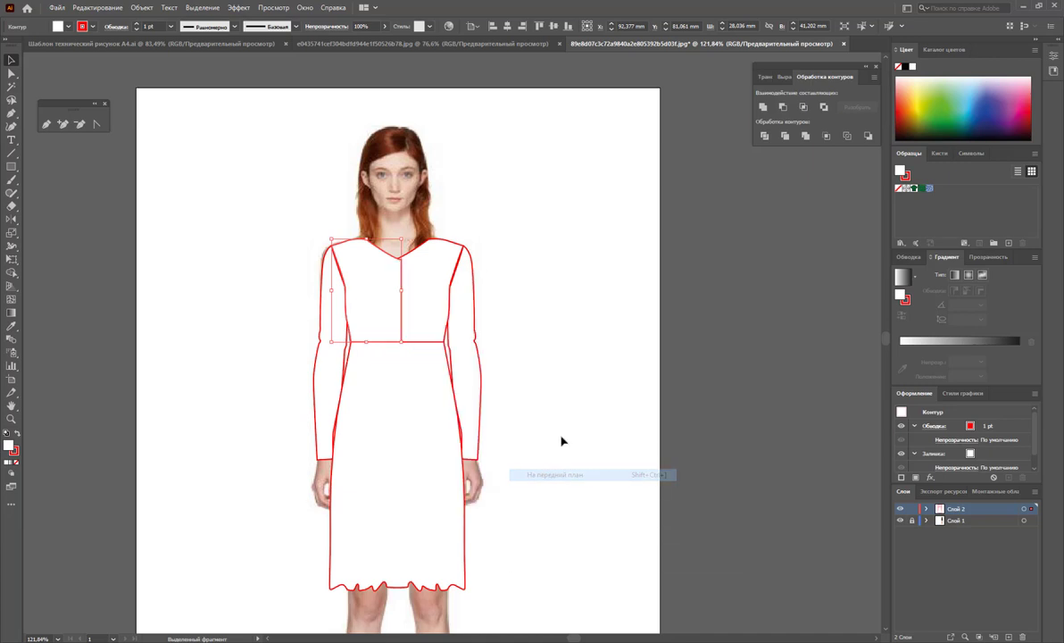
{"action": "right_click", "coordinate": [430, 290]}
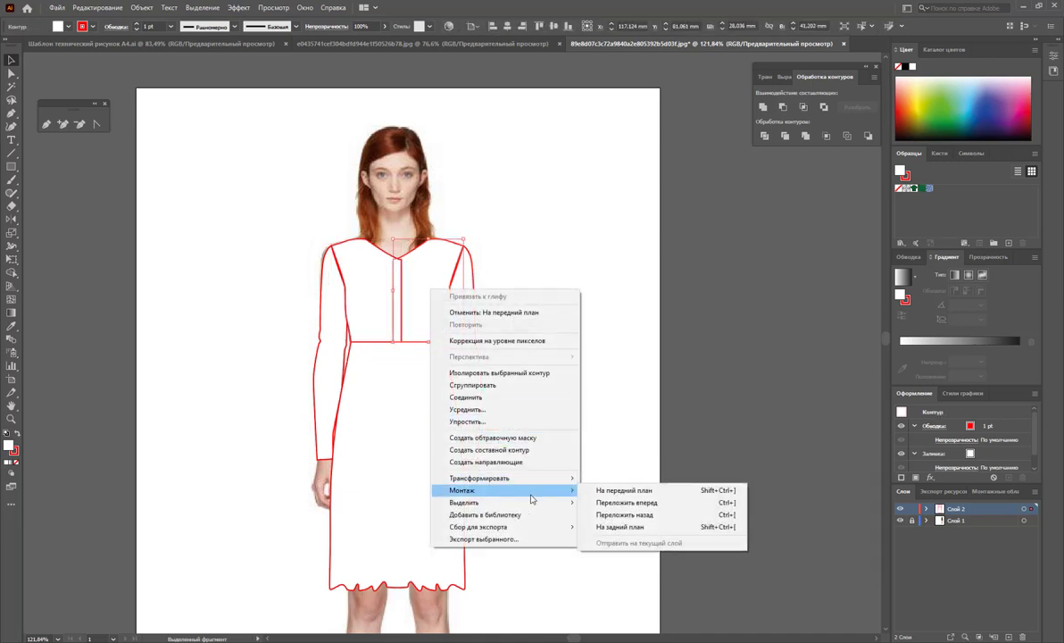
{"action": "left_click", "coordinate": [591, 486]}
{"action": "left_click", "coordinate": [442, 357]}
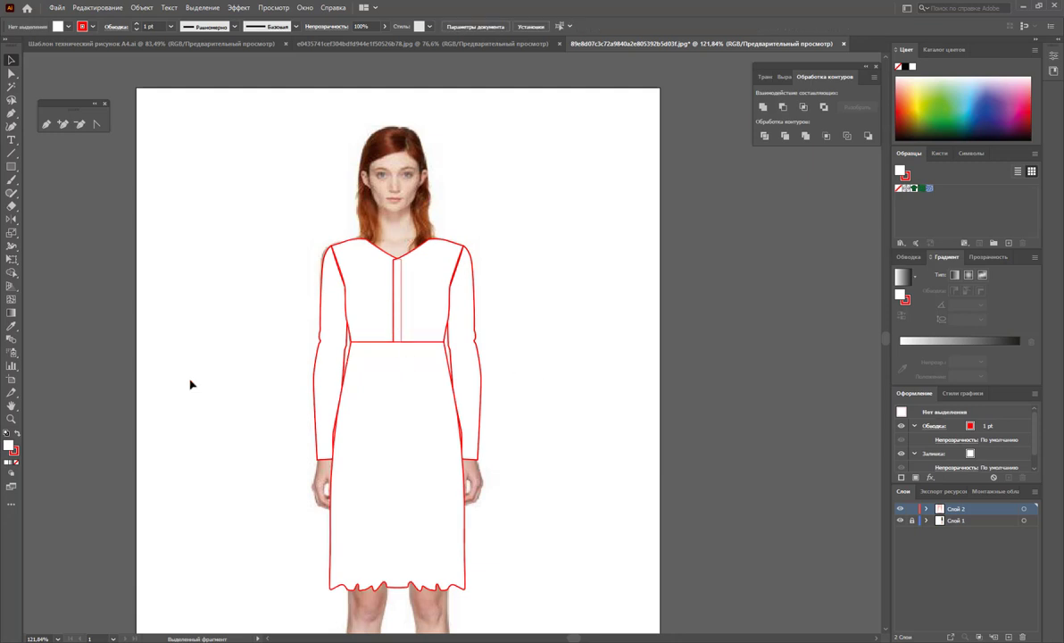
- Raise the left and right neckline points up and outward
{"action": "left_click_drag", "start_coordinate": [366, 261], "coordinate": [391, 286]}
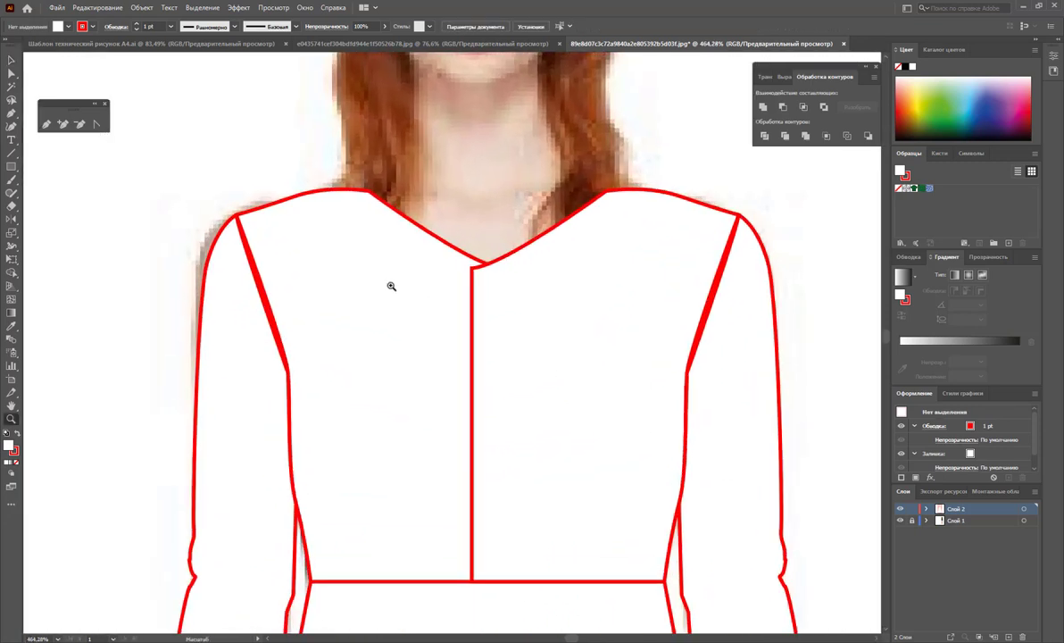
{"action": "left_click", "coordinate": [11, 75]}
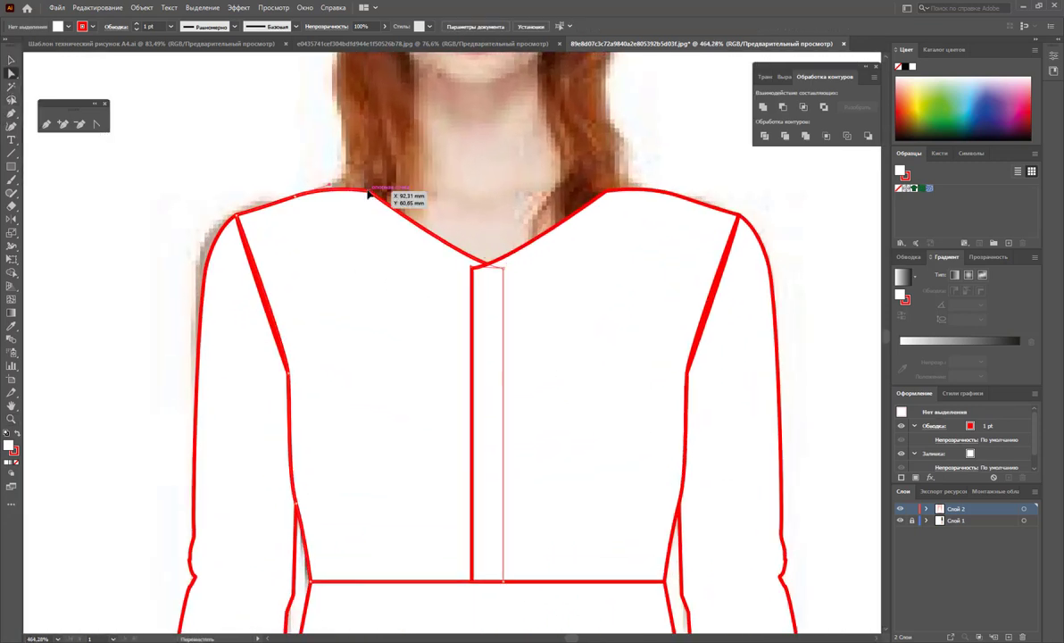
{"action": "left_click_drag", "start_coordinate": [374, 194], "coordinate": [364, 181]}
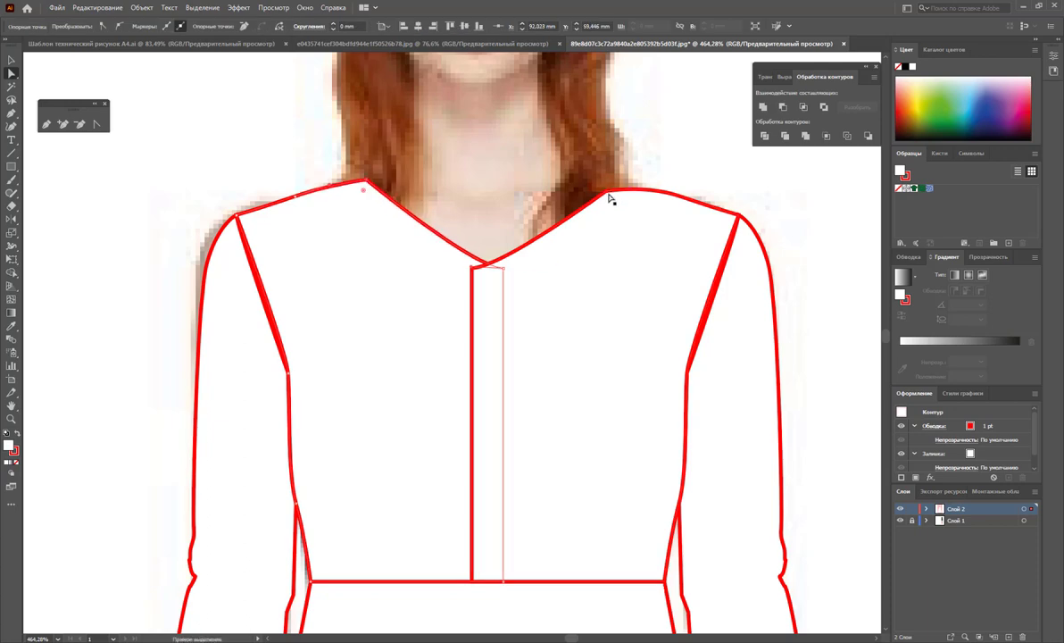
{"action": "left_click_drag", "start_coordinate": [609, 192], "coordinate": [612, 185]}
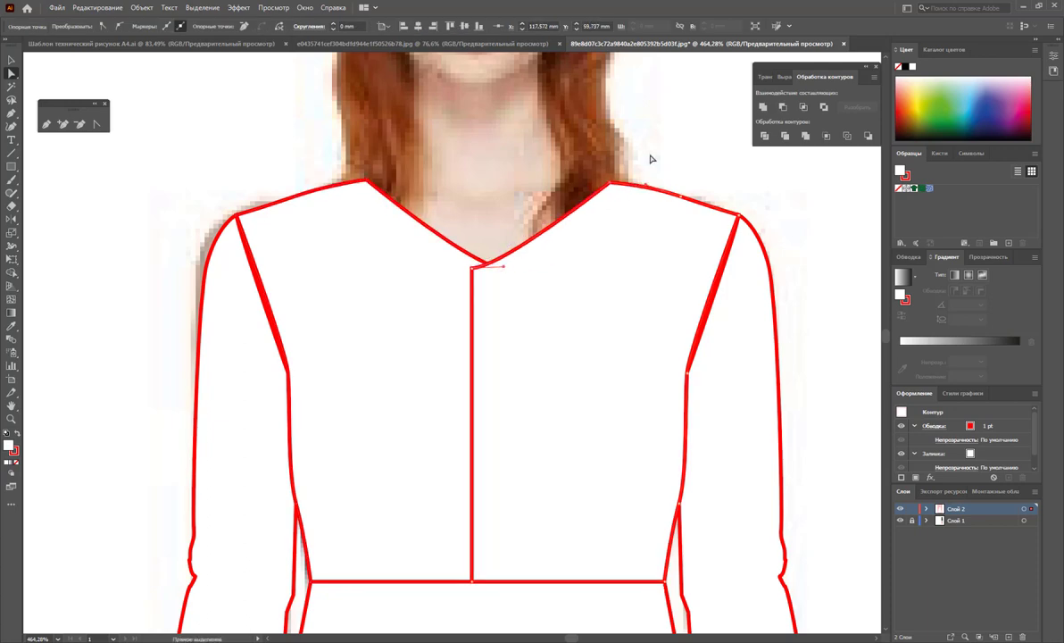
{"action": "left_click", "coordinate": [566, 165]}
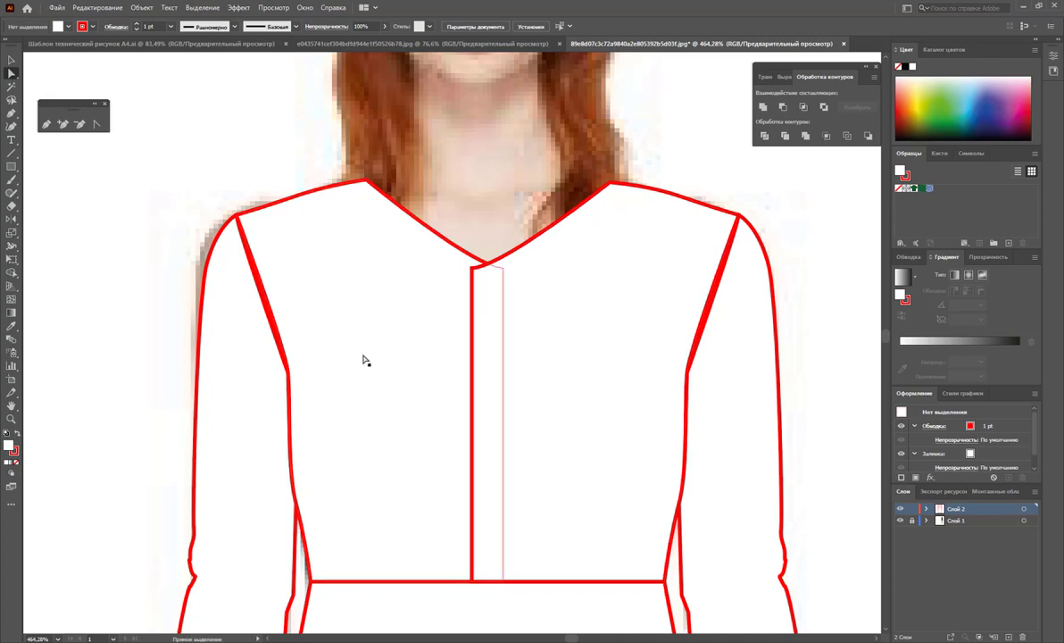
- Nudge the left and right side seam points upward
{"action": "left_click", "coordinate": [257, 303]}
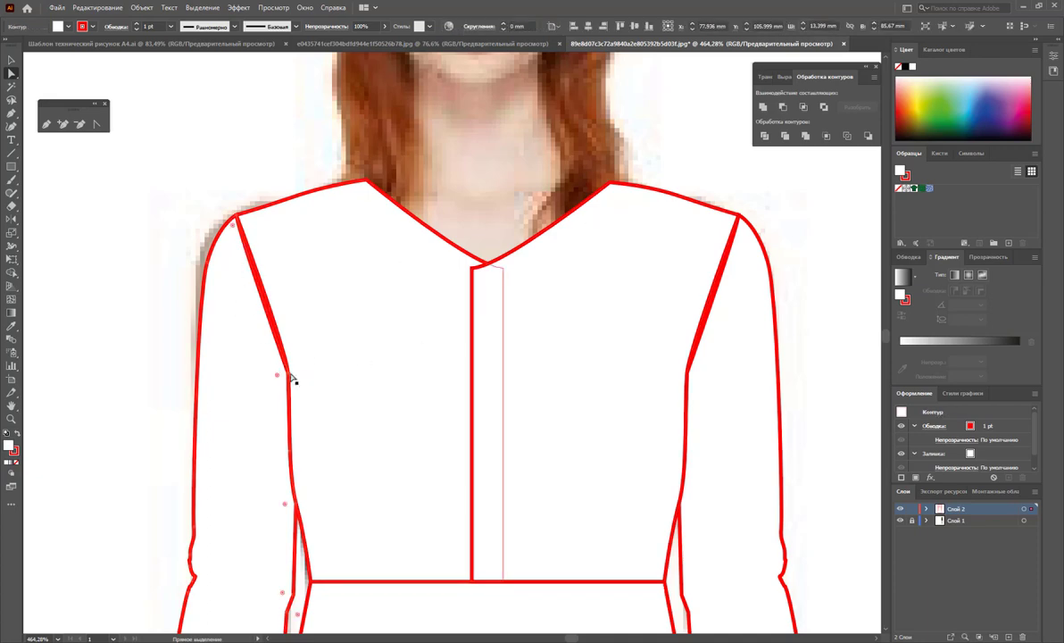
{"action": "left_click_drag", "start_coordinate": [288, 373], "coordinate": [288, 360]}
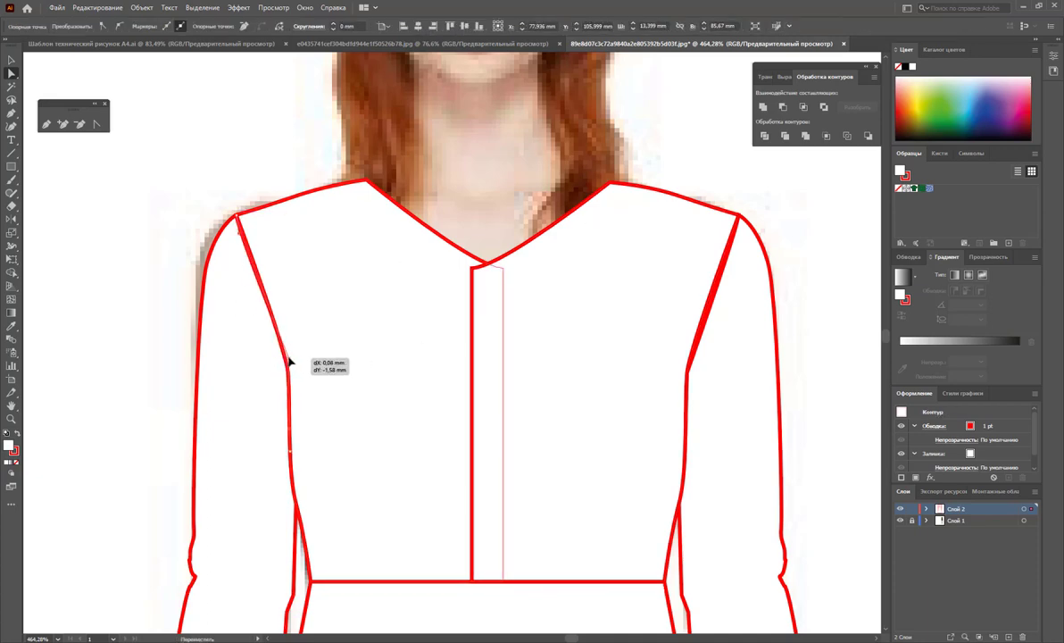
{"action": "left_click", "coordinate": [691, 377]}
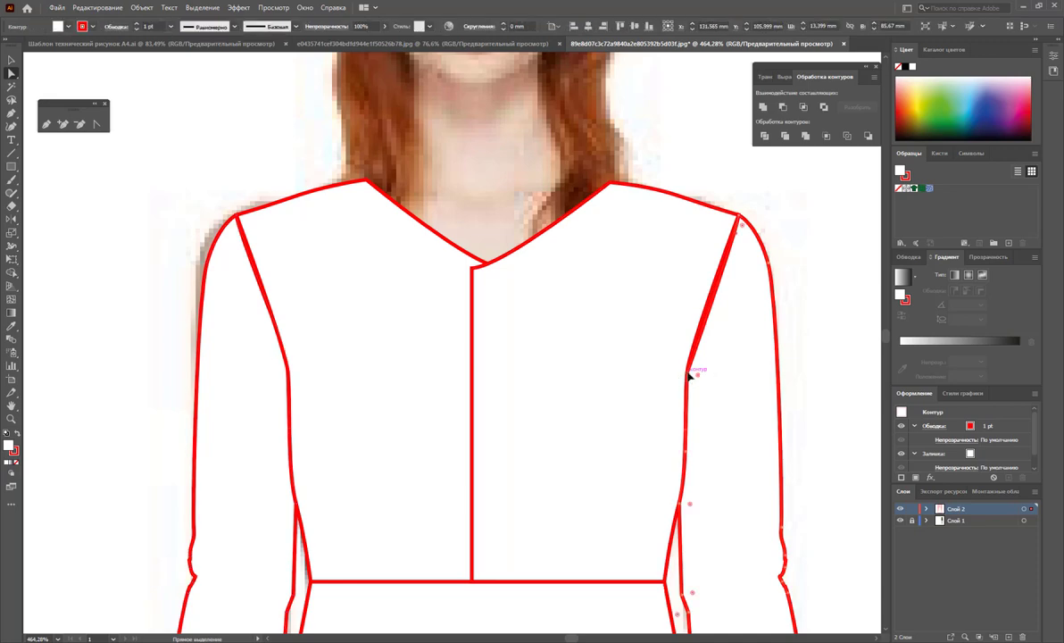
{"action": "left_click_drag", "start_coordinate": [688, 376], "coordinate": [688, 366]}
{"action": "left_click", "coordinate": [808, 275]}
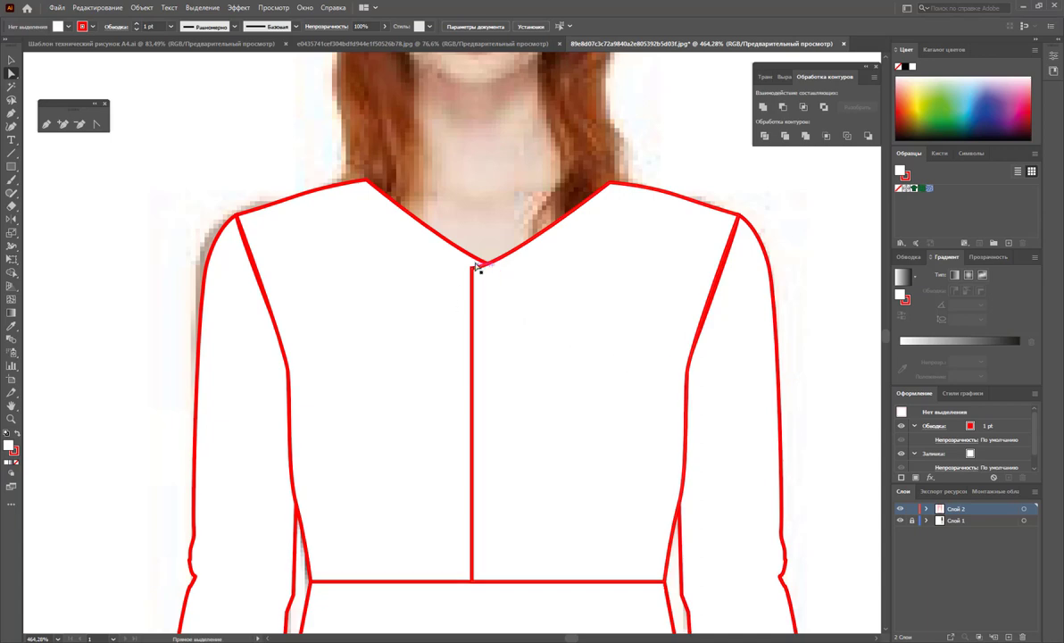
- Realign the thin centre front line's top and bottom points
{"action": "mouse_move", "coordinate": [476, 270]}
{"action": "left_mouse_down"}
{"action": "mouse_move", "coordinate": [509, 279]}
{"action": "mouse_move", "coordinate": [497, 262]}
{"action": "left_mouse_up"}
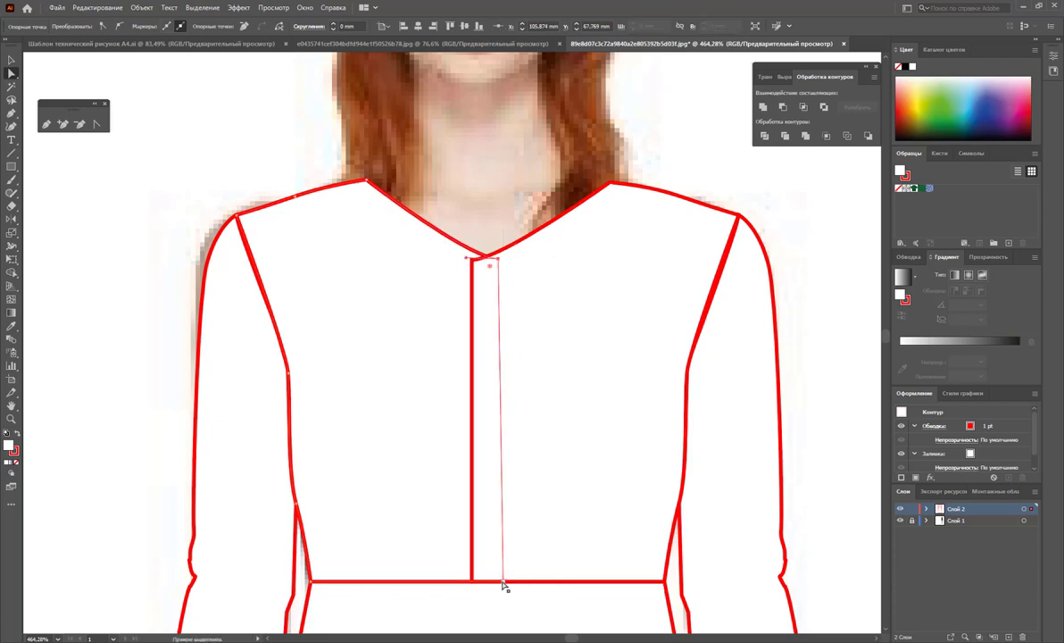
{"action": "left_click_drag", "start_coordinate": [504, 585], "coordinate": [494, 586]}
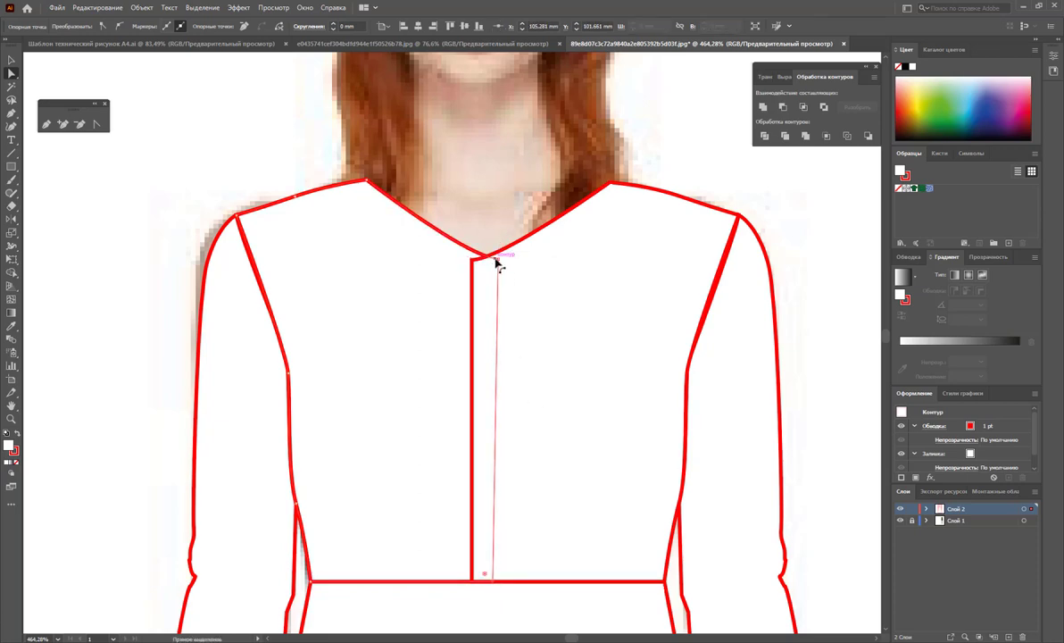
{"action": "mouse_move", "coordinate": [498, 265]}
{"action": "left_mouse_down"}
{"action": "mouse_move", "coordinate": [474, 255]}
{"action": "mouse_move", "coordinate": [549, 256]}
{"action": "left_mouse_up"}
- Round out both halves of the neckline into a curve
{"action": "left_click", "coordinate": [456, 259]}
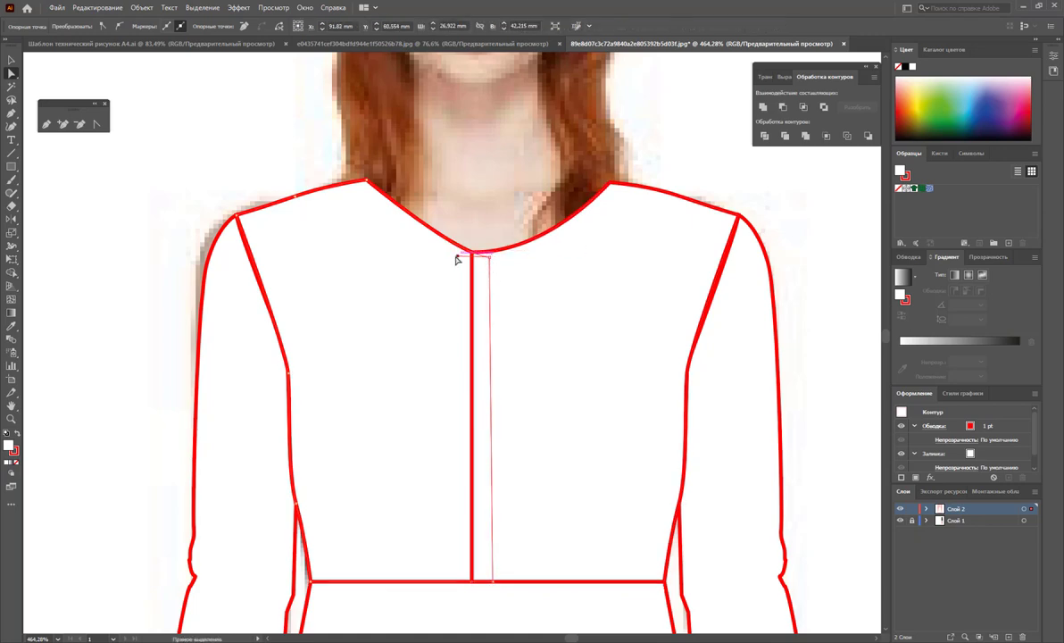
{"action": "left_click_drag", "start_coordinate": [457, 259], "coordinate": [400, 256]}
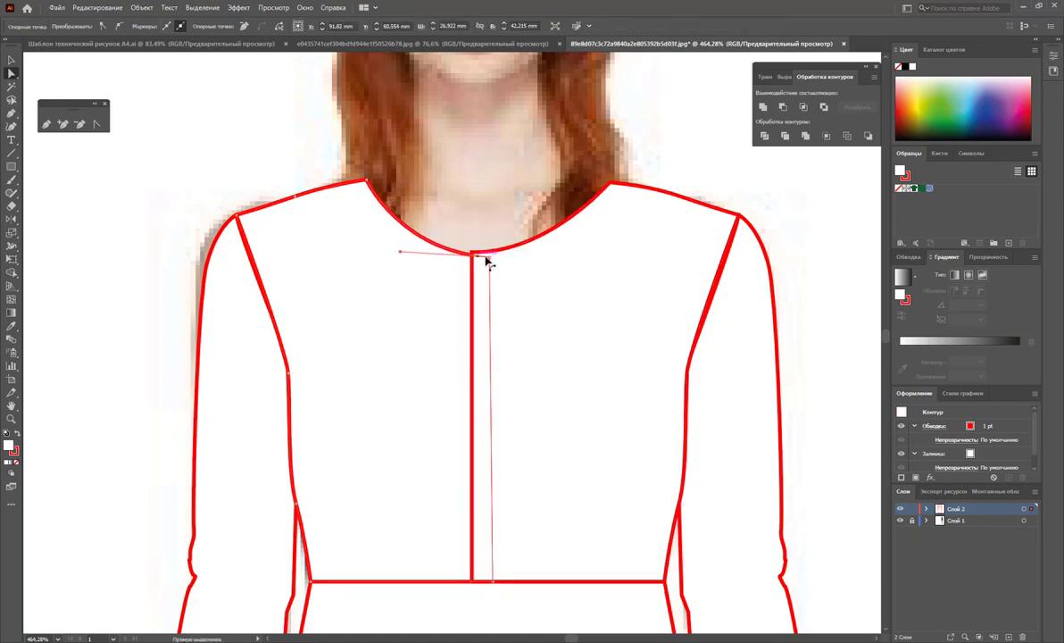
{"action": "left_click_drag", "start_coordinate": [488, 261], "coordinate": [489, 252]}
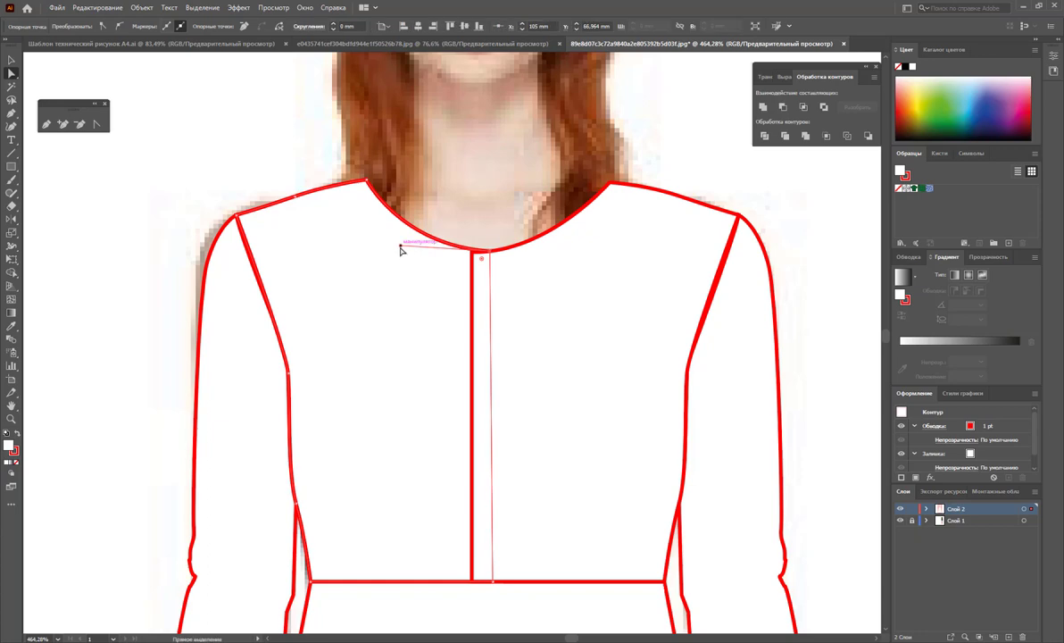
{"action": "left_click_drag", "start_coordinate": [400, 250], "coordinate": [387, 261]}
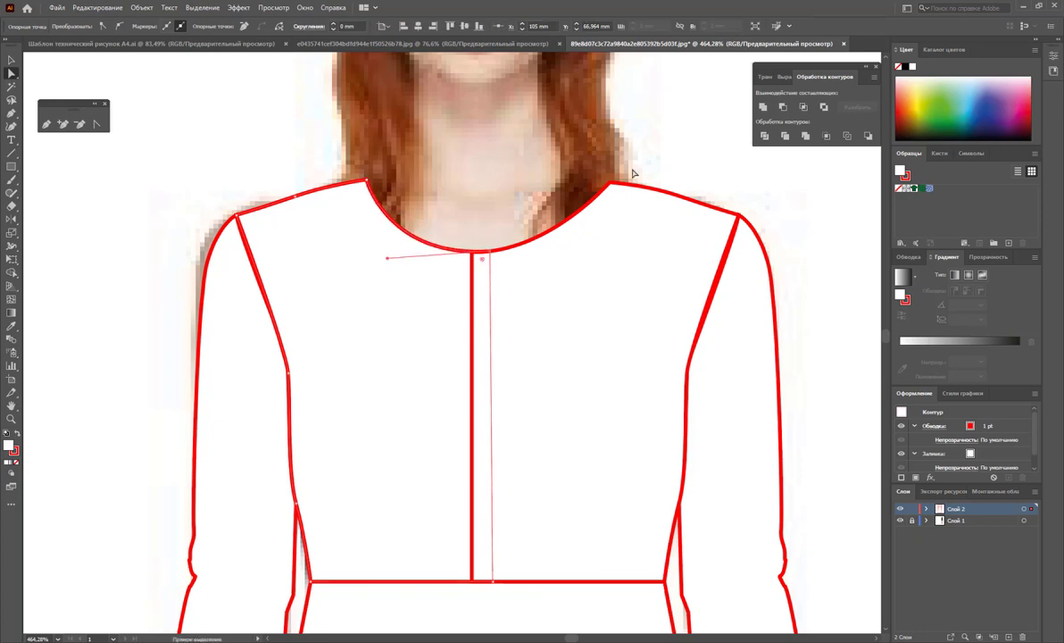
{"action": "left_click", "coordinate": [540, 231]}
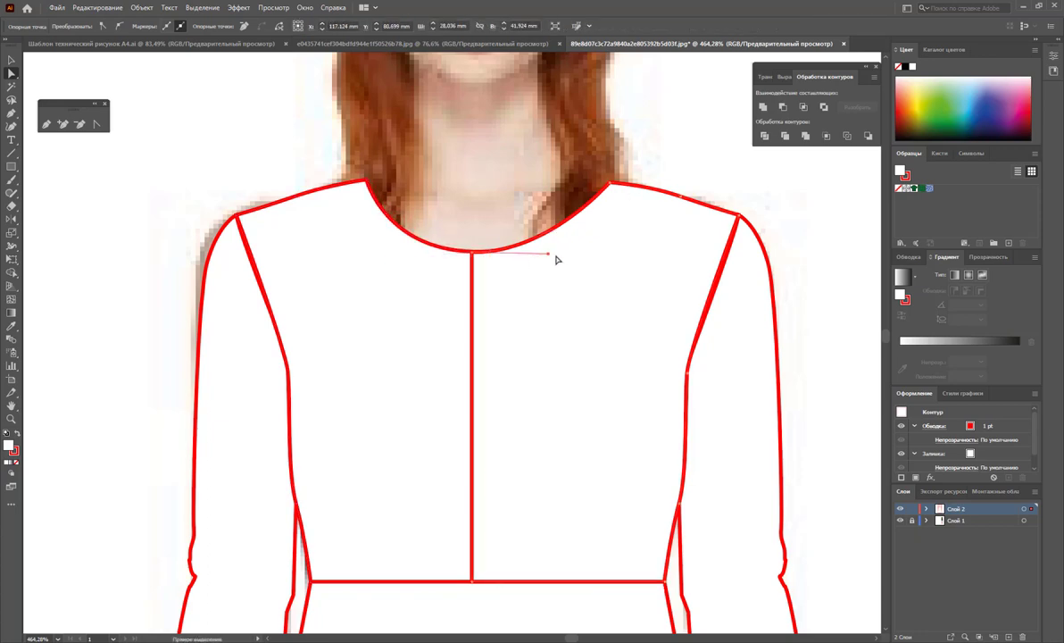
{"action": "left_click_drag", "start_coordinate": [550, 253], "coordinate": [579, 252]}
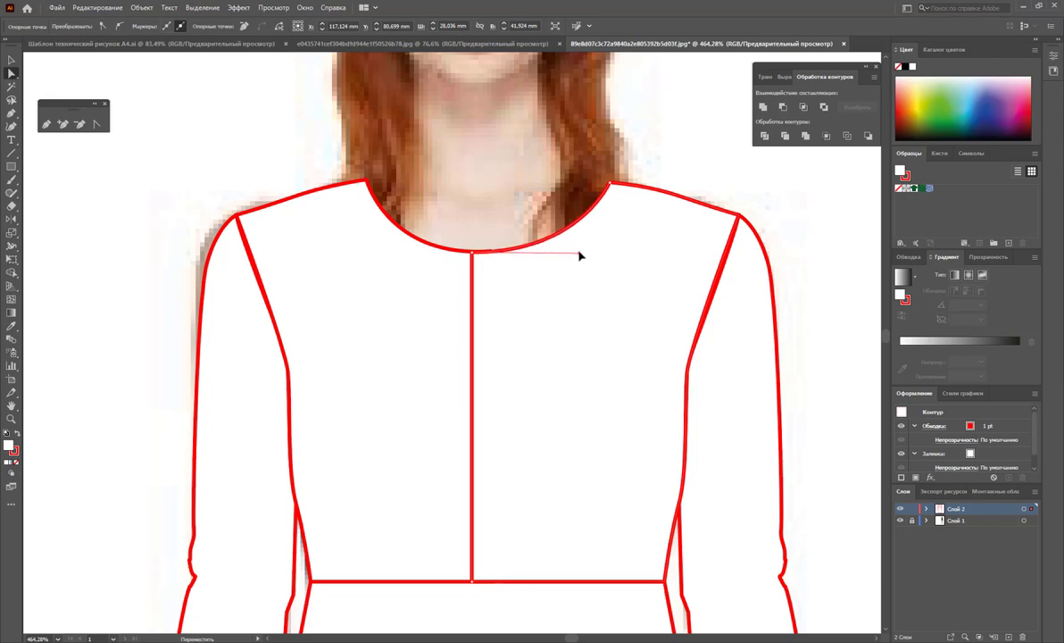
{"action": "left_click", "coordinate": [676, 150]}
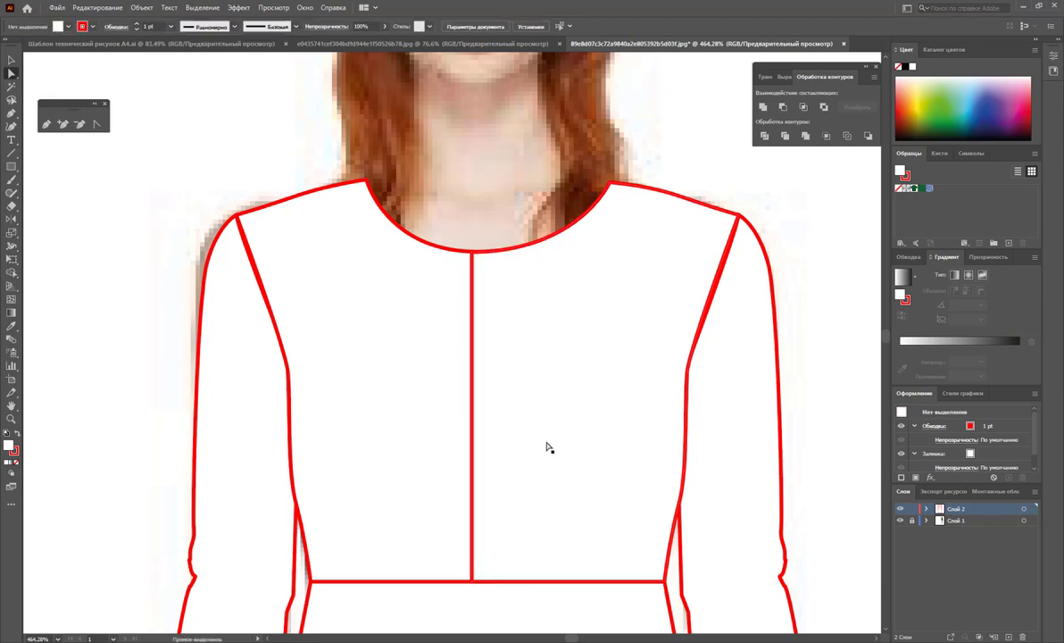
{"action": "key", "text": "z"}
{"action": "left_click", "coordinate": [513, 457], "text": "alt"}
{"action": "left_click", "coordinate": [451, 435], "text": "alt"}
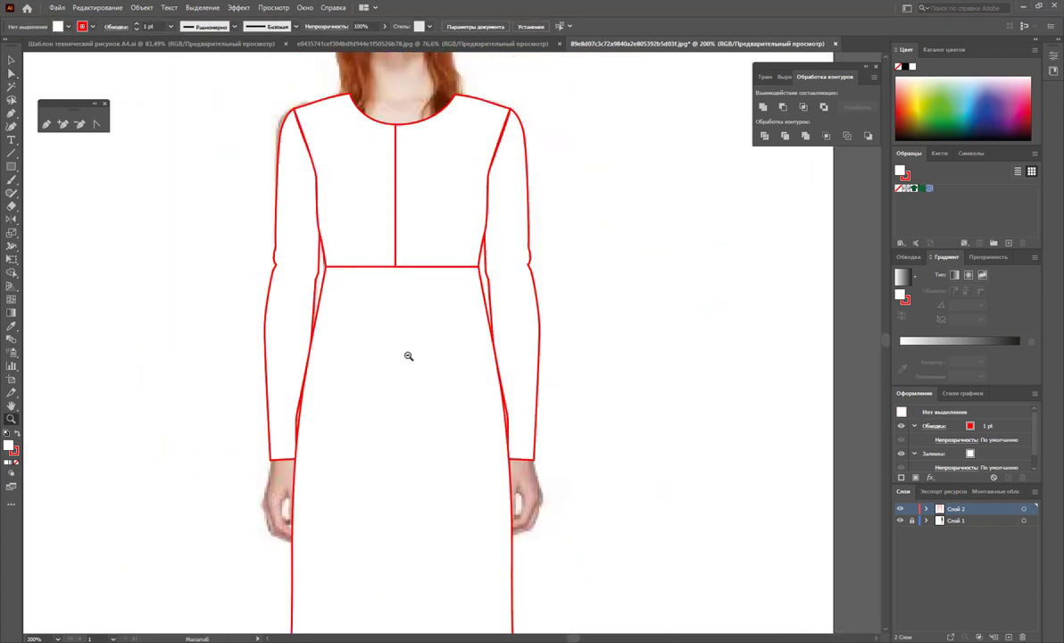
{"action": "scroll", "coordinate": [385, 323], "scroll_direction": "down", "scroll_amount": 2}
{"action": "scroll", "coordinate": [393, 318], "scroll_direction": "down", "scroll_amount": 2}
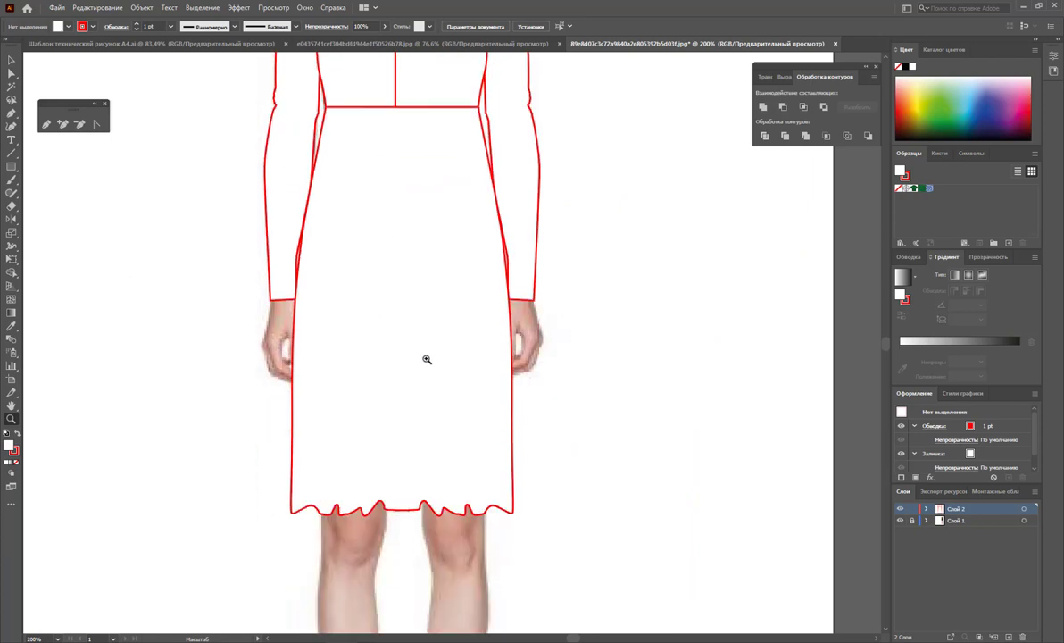
- Smooth the skirt's jagged scalloped hem with the Smooth tool into one continuous wavy line
{"action": "left_click", "coordinate": [11, 61]}
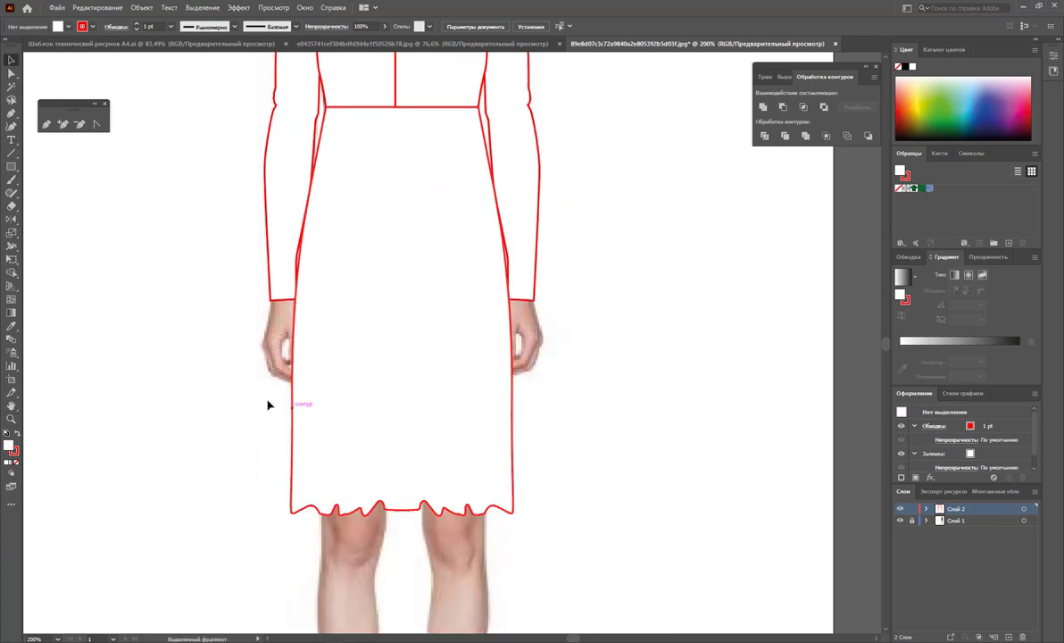
{"action": "left_click", "coordinate": [290, 402]}
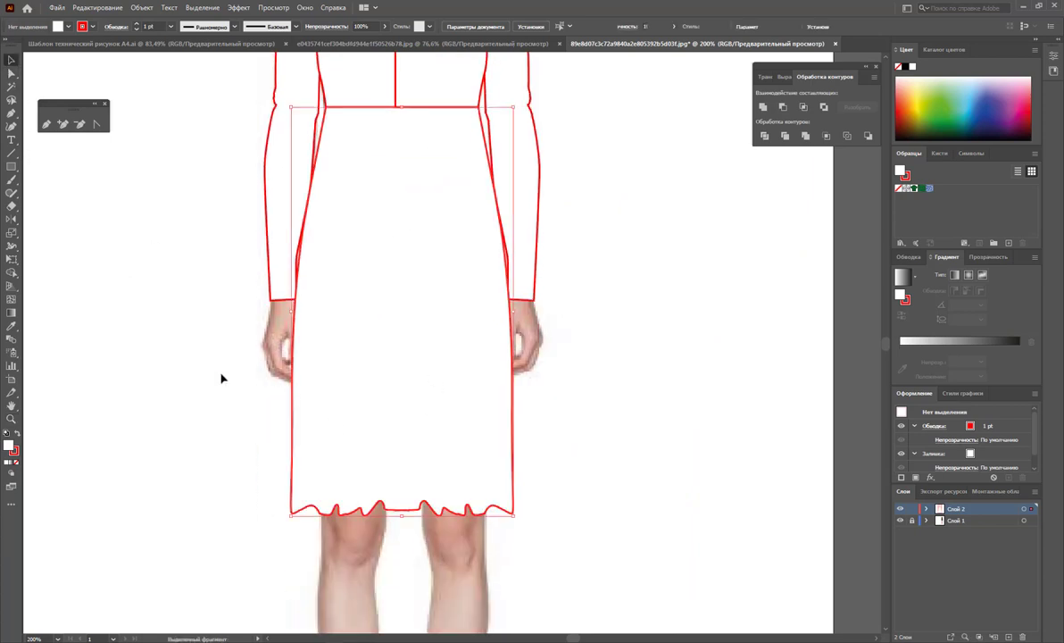
{"action": "left_click", "coordinate": [13, 181]}
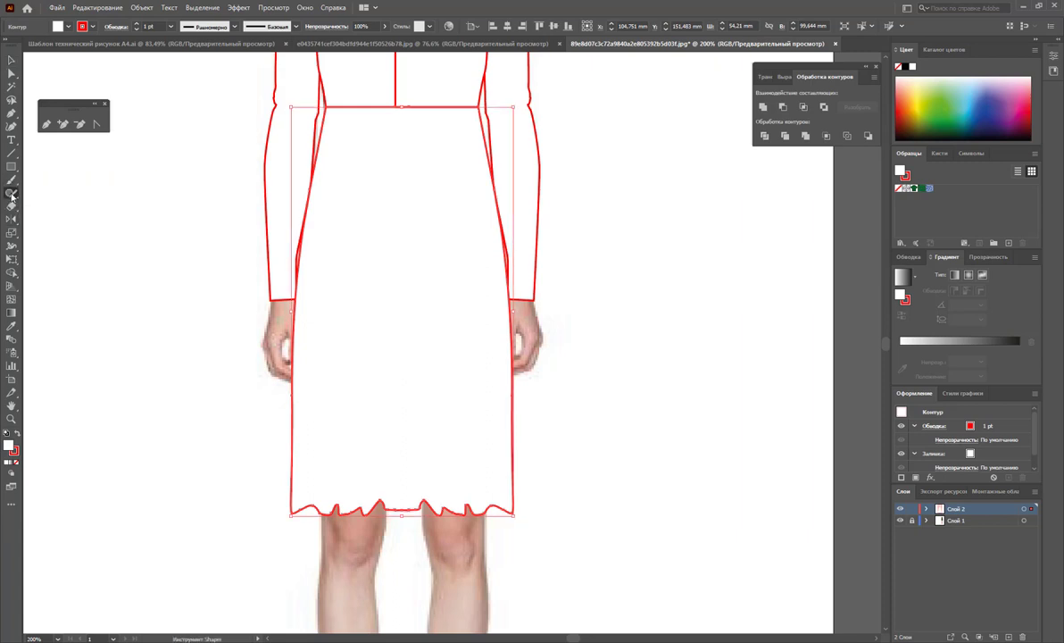
{"action": "left_click", "coordinate": [12, 192]}
{"action": "left_click", "coordinate": [72, 204]}
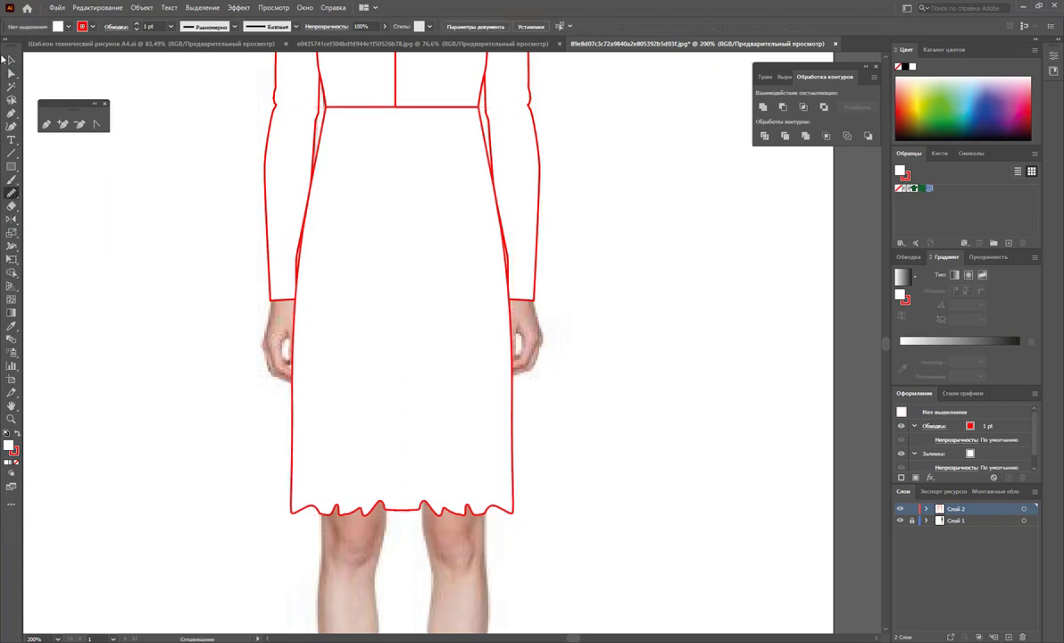
{"action": "left_click", "coordinate": [292, 490], "text": "ctrl"}
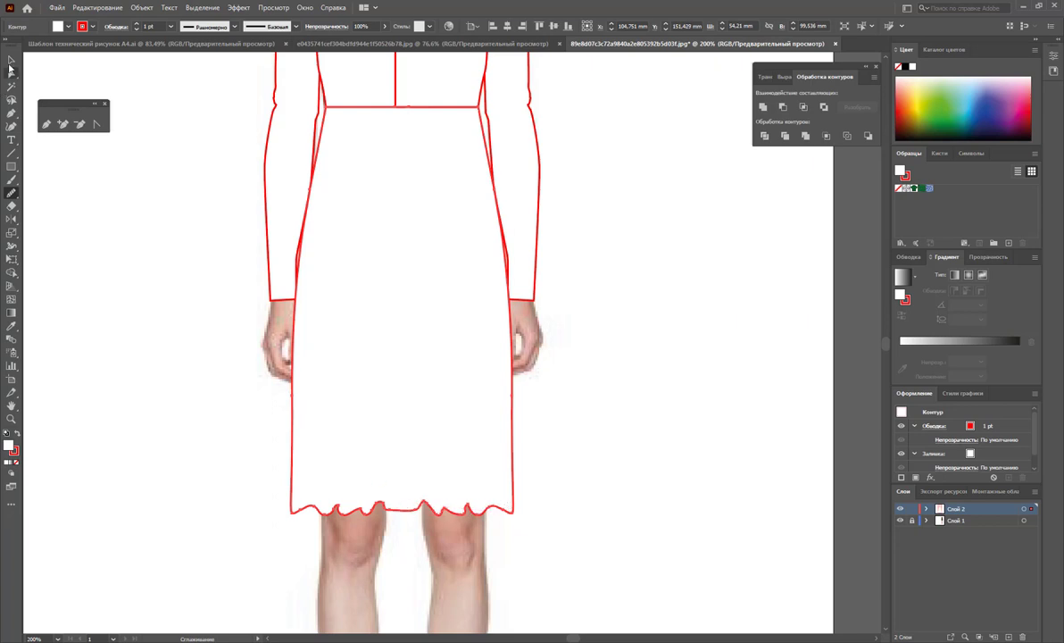
{"action": "left_click", "coordinate": [11, 61]}
{"action": "left_click", "coordinate": [175, 368]}
{"action": "scroll", "coordinate": [183, 357], "scroll_direction": "up", "scroll_amount": 2}
{"action": "scroll", "coordinate": [185, 350], "scroll_direction": "up", "scroll_amount": 1}
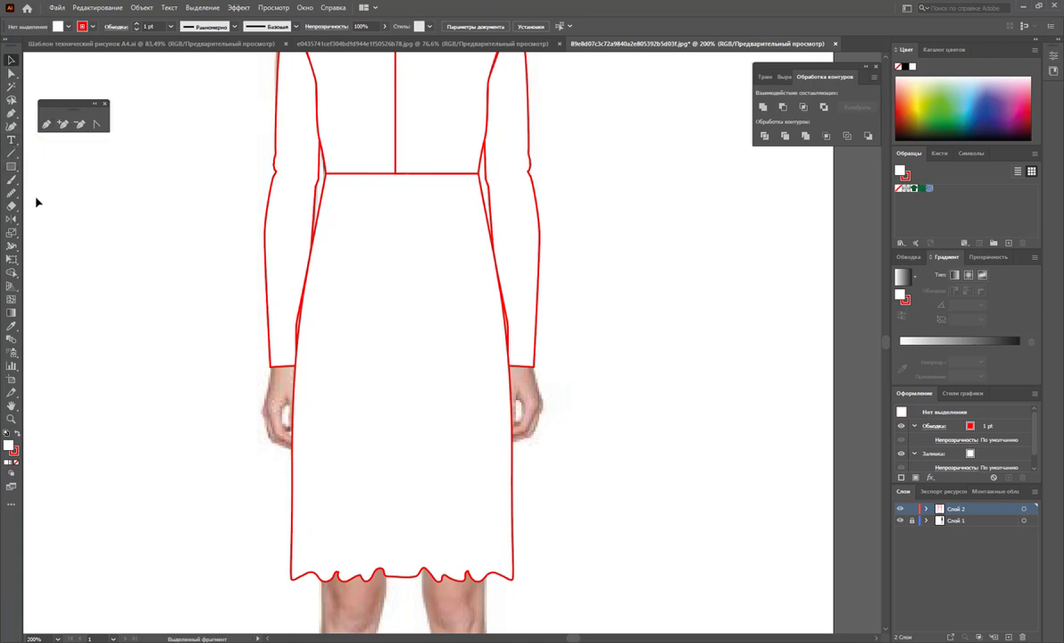
- Draw the first three vertical fold lines rising from the hem into the skirt with the Pen tool
{"action": "left_click", "coordinate": [46, 125]}
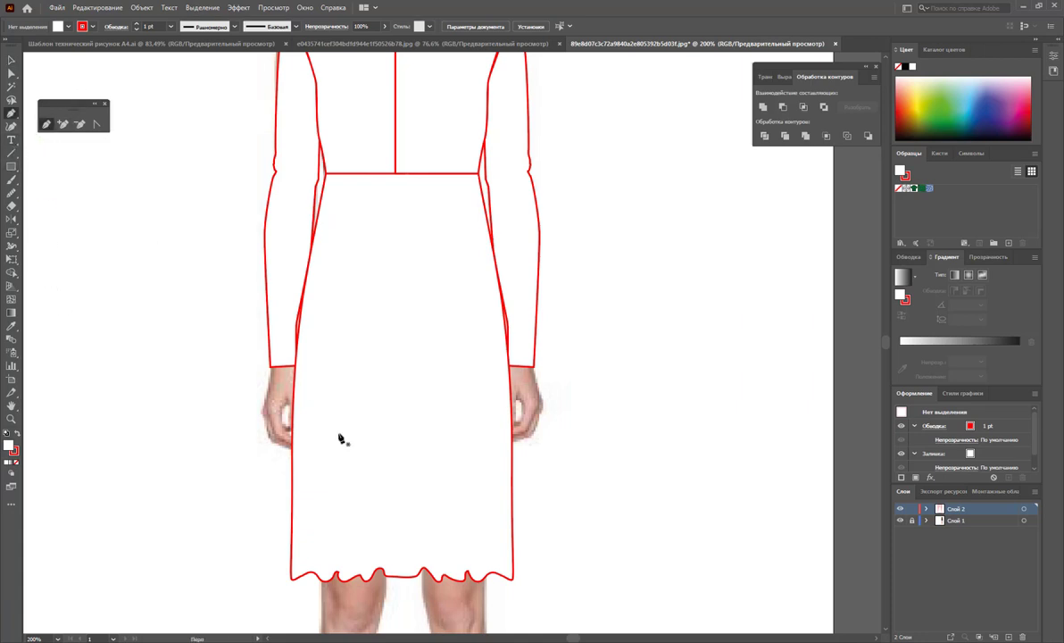
{"action": "left_click", "coordinate": [340, 572]}
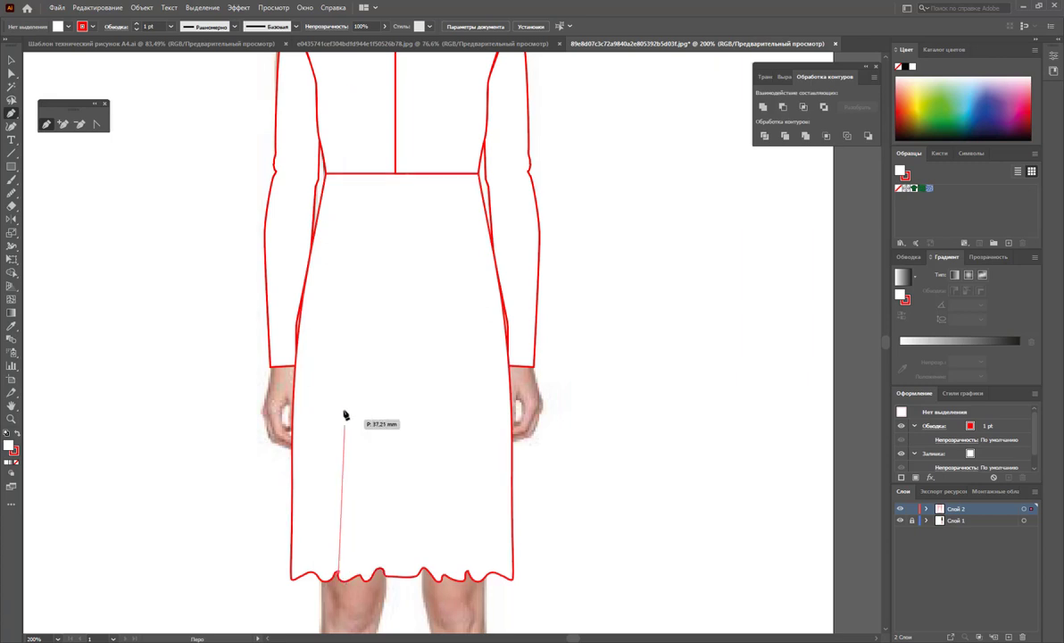
{"action": "left_click", "coordinate": [344, 362]}
{"action": "left_click", "coordinate": [361, 304], "text": "ctrl"}
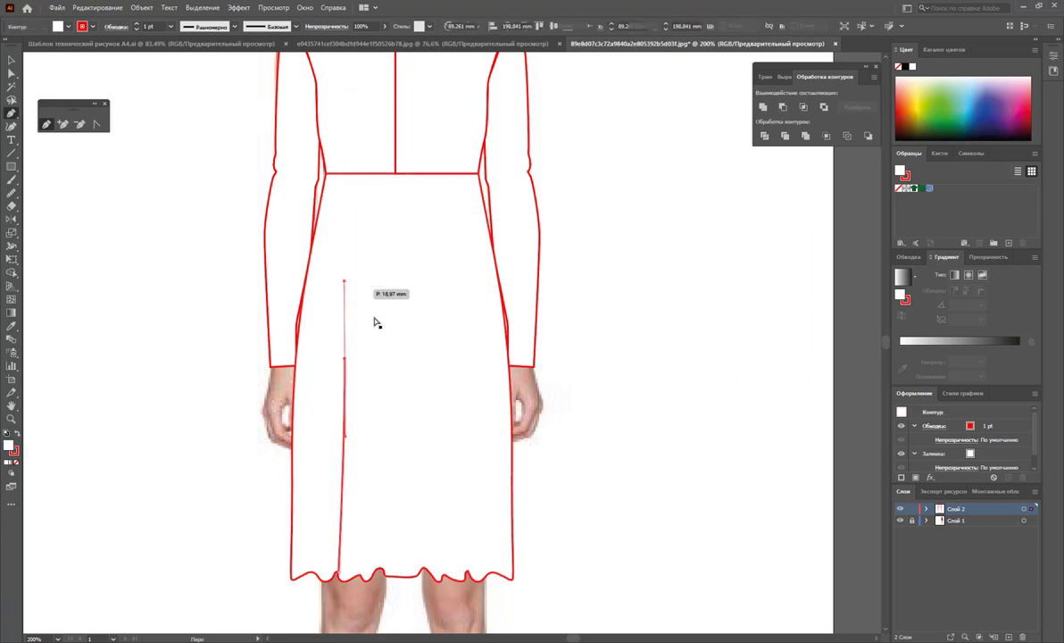
{"action": "left_click", "coordinate": [416, 547], "text": "ctrl"}
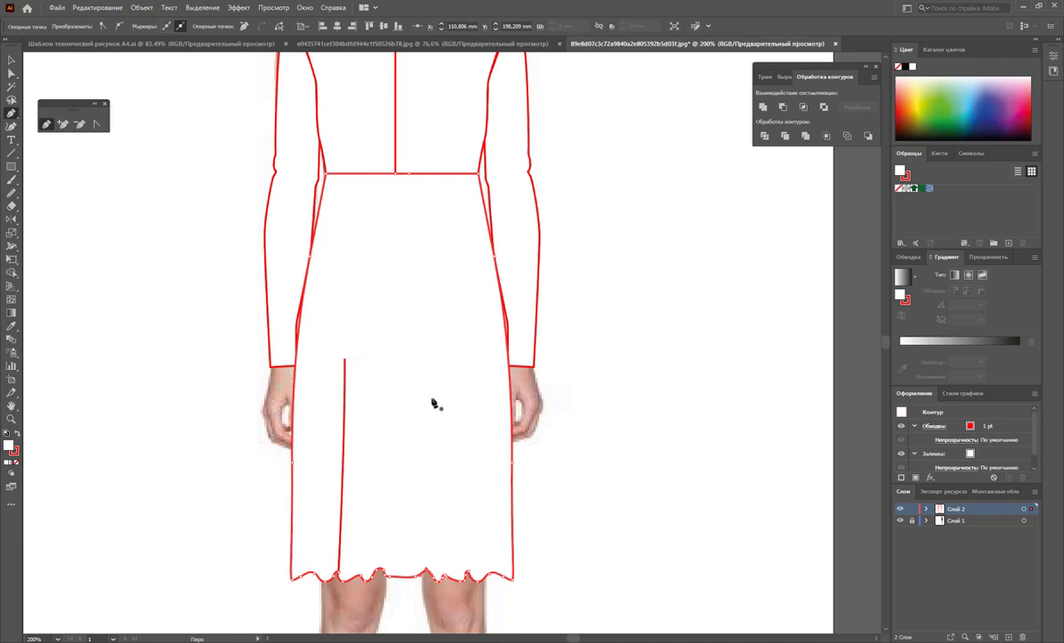
{"action": "left_click", "coordinate": [428, 412]}
{"action": "left_click", "coordinate": [427, 569]}
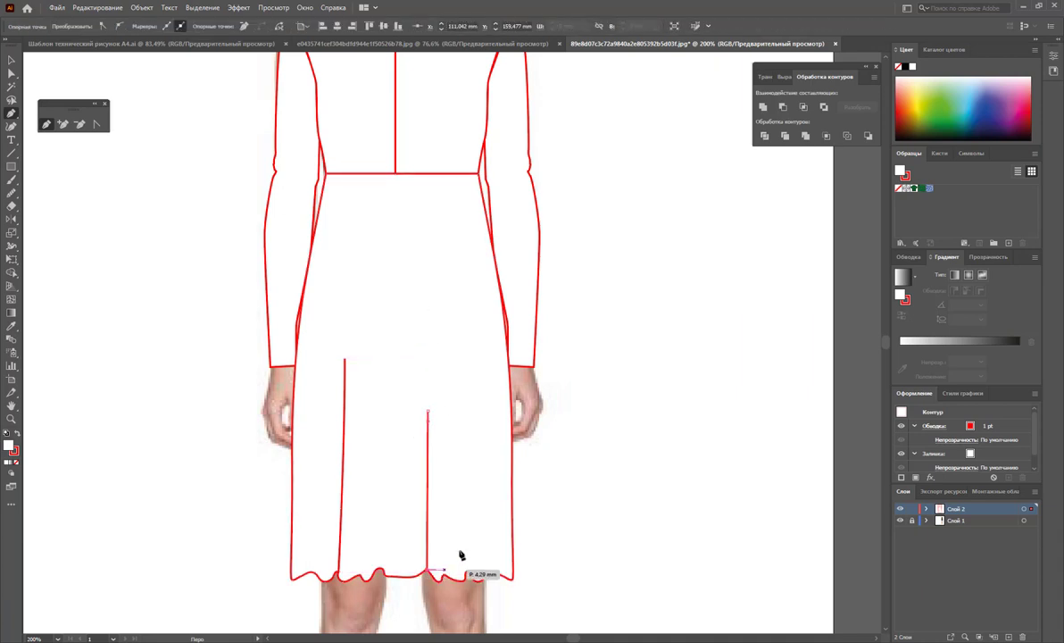
{"action": "left_click", "coordinate": [465, 553], "text": "ctrl"}
{"action": "left_click", "coordinate": [466, 471]}
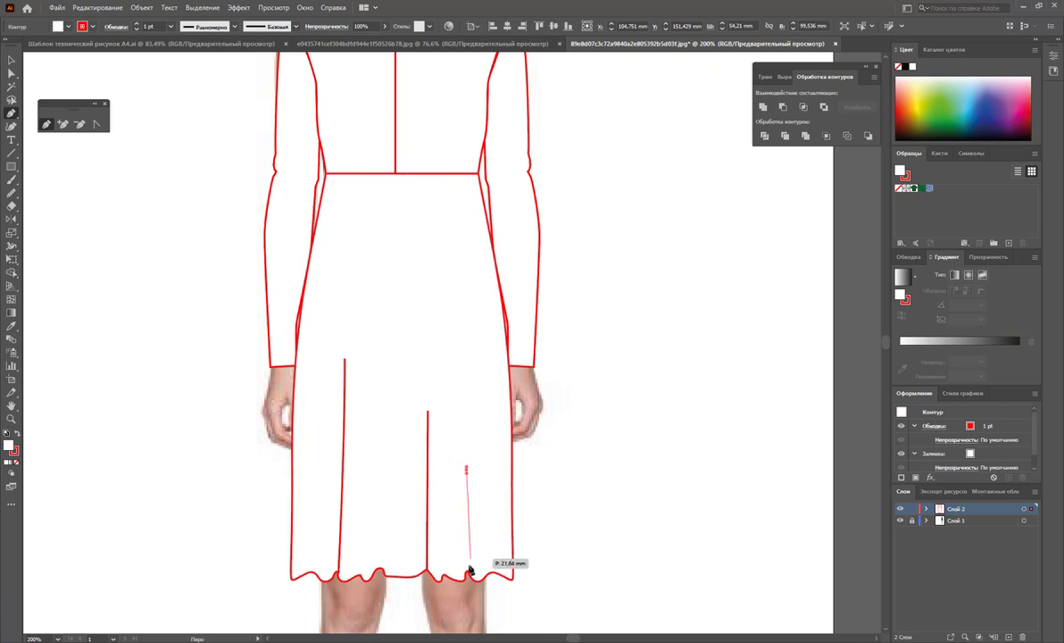
{"action": "left_click", "coordinate": [466, 572]}
{"action": "left_click", "coordinate": [494, 546], "text": "ctrl"}
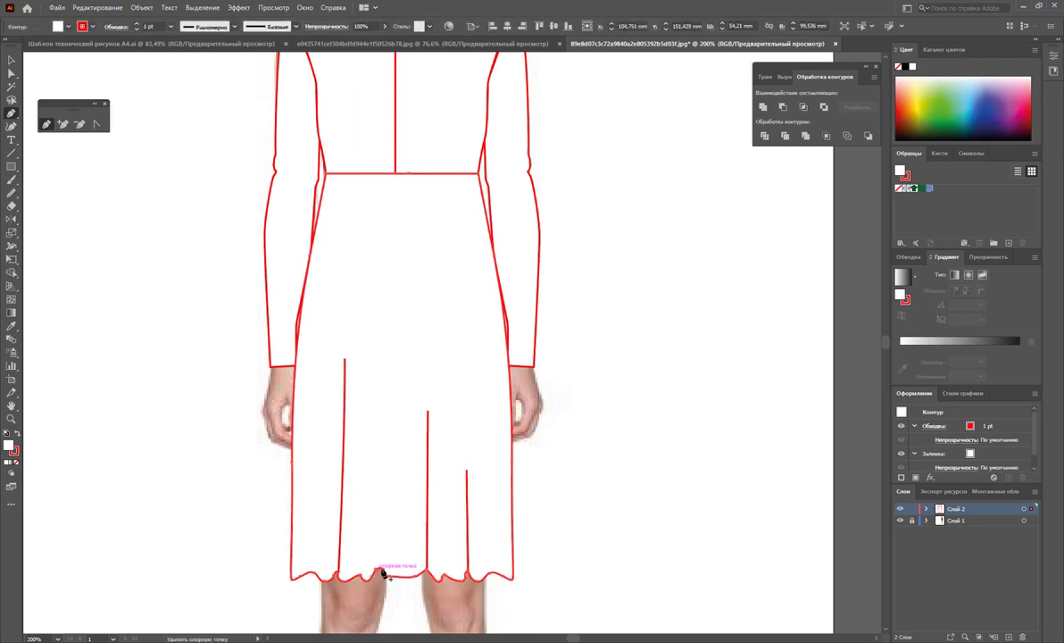
- Add a fourth fold line, one near the left side and a short one above the hem
{"action": "left_click", "coordinate": [382, 458]}
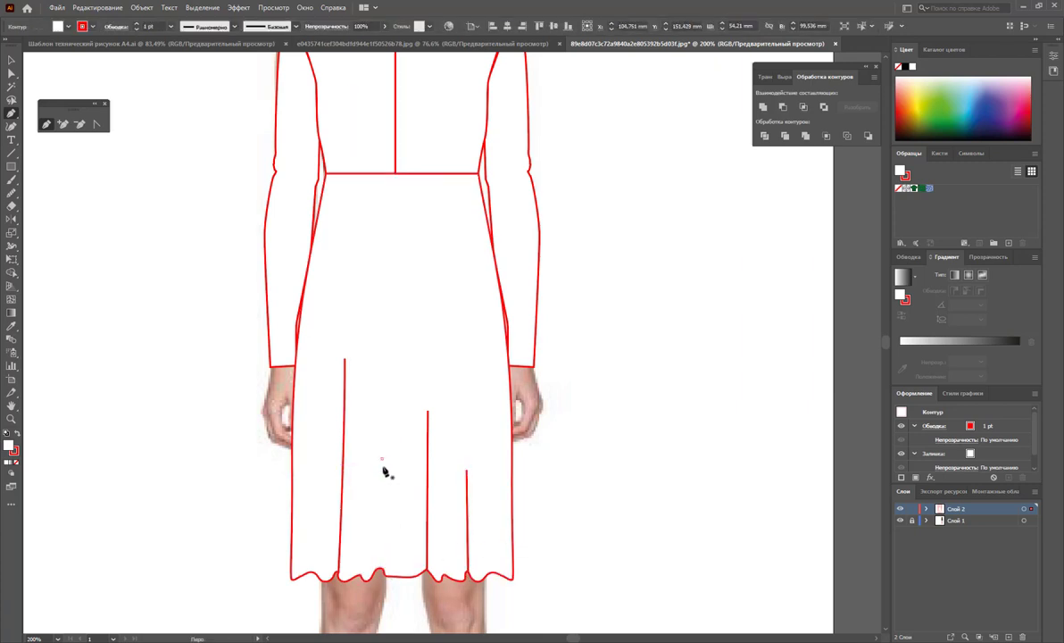
{"action": "left_click", "coordinate": [382, 571]}
{"action": "left_click", "coordinate": [316, 565], "text": "ctrl"}
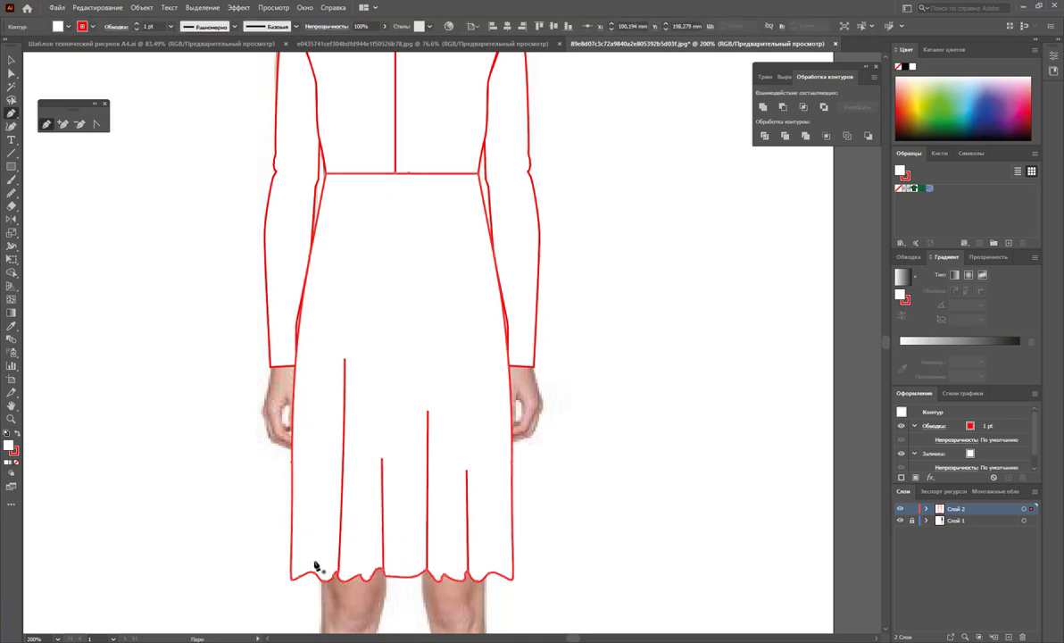
{"action": "left_click", "coordinate": [323, 444]}
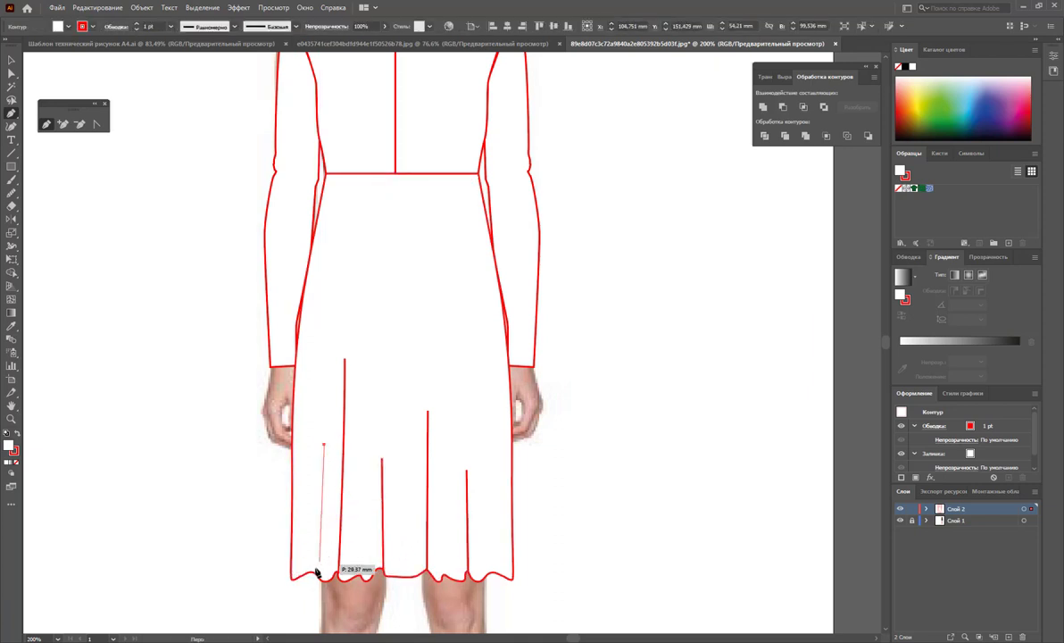
{"action": "left_click", "coordinate": [324, 573]}
{"action": "left_click", "coordinate": [418, 544], "text": "ctrl"}
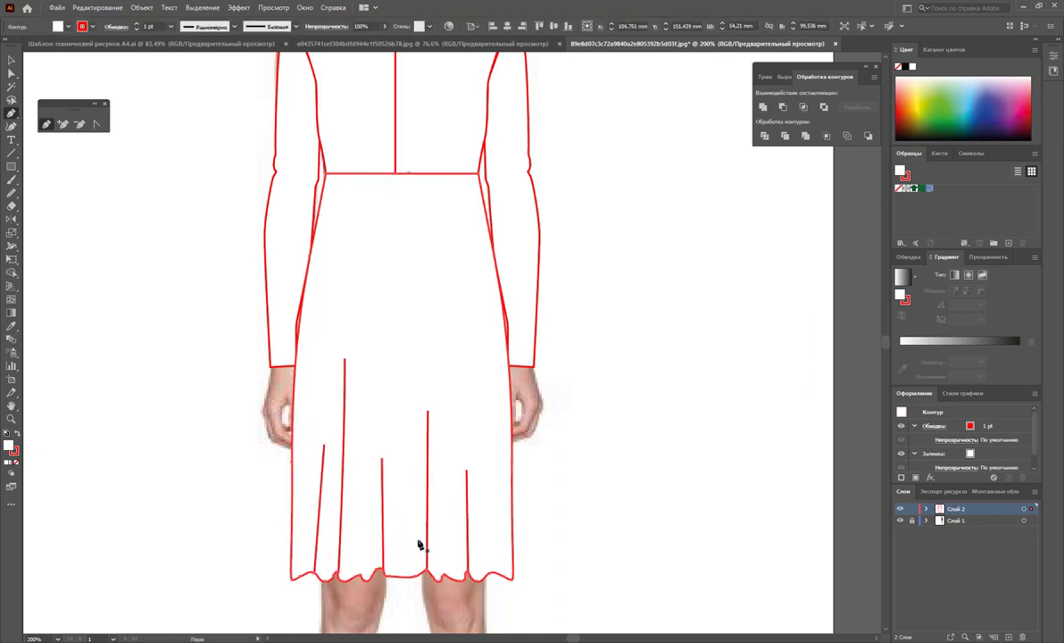
{"action": "left_click", "coordinate": [362, 493]}
{"action": "left_click", "coordinate": [362, 572]}
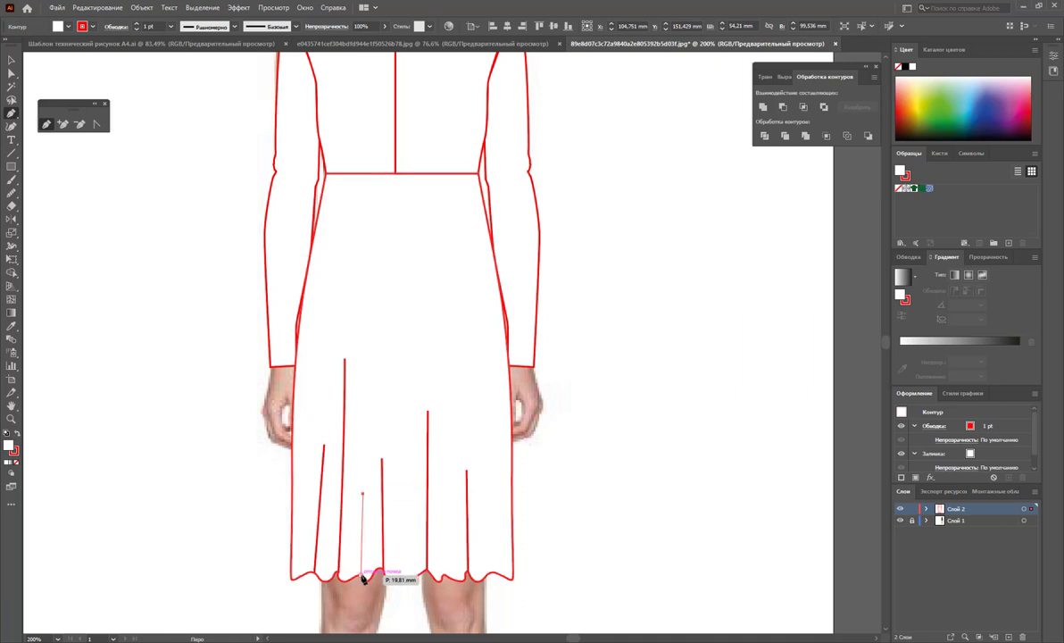
{"action": "left_click", "coordinate": [418, 544], "text": "ctrl"}
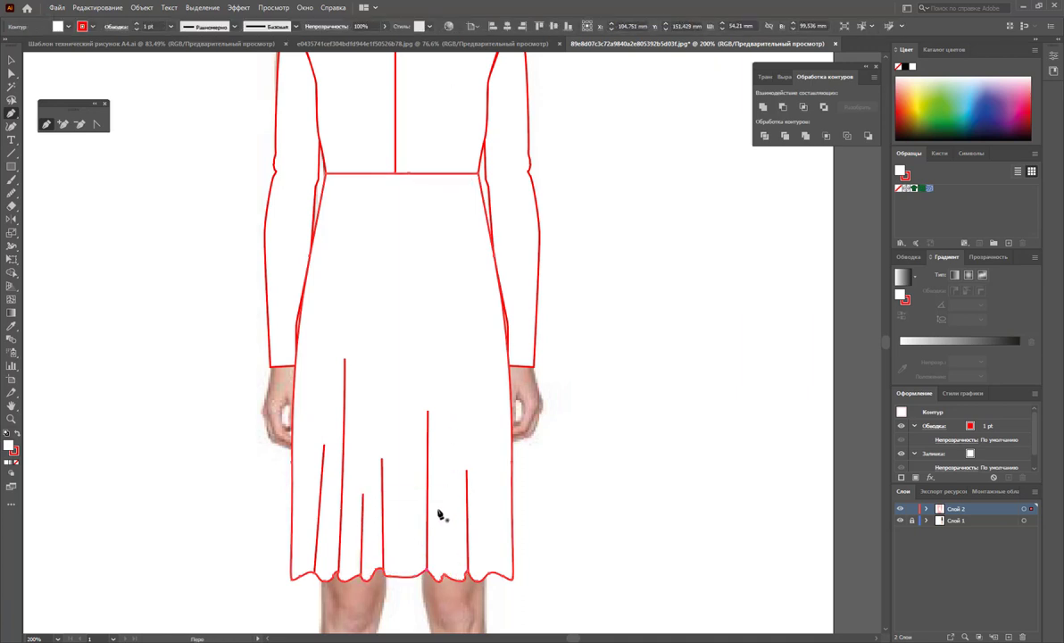
- Add another short fold line and a taller one near the skirt's right side
{"action": "left_click", "coordinate": [439, 510]}
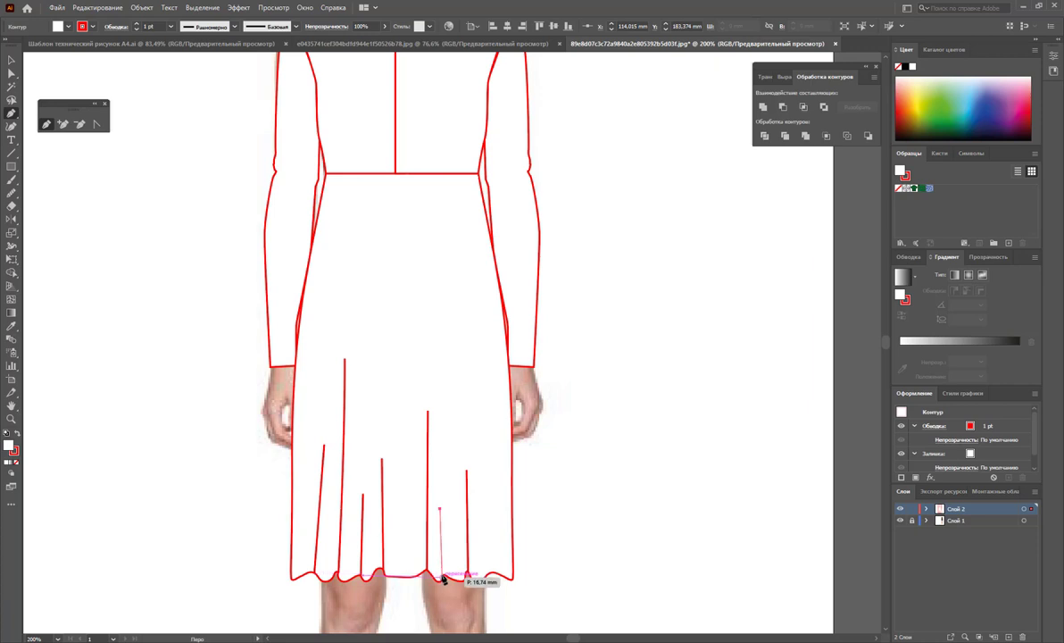
{"action": "left_click", "coordinate": [445, 576]}
{"action": "left_click", "coordinate": [490, 483], "text": "ctrl"}
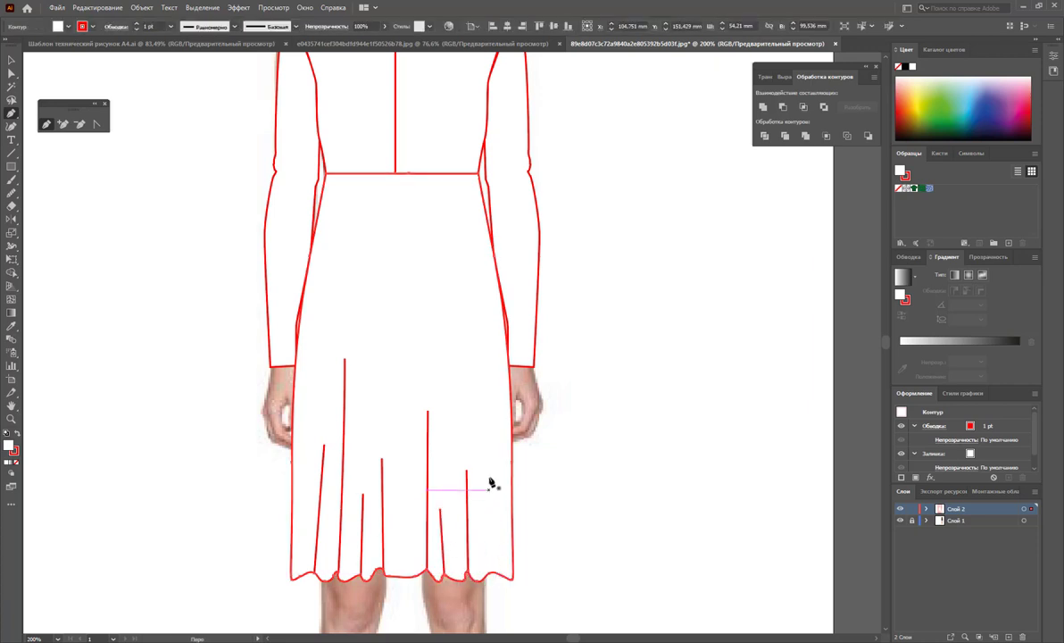
{"action": "left_click", "coordinate": [487, 406]}
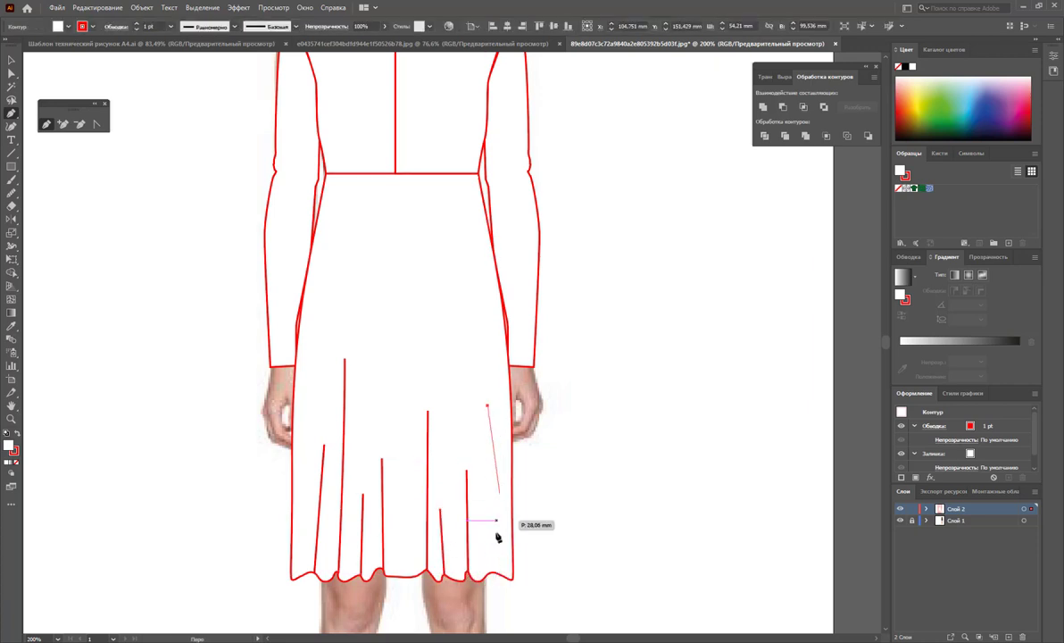
{"action": "left_click", "coordinate": [489, 577]}
{"action": "left_click", "coordinate": [536, 565], "text": "ctrl"}
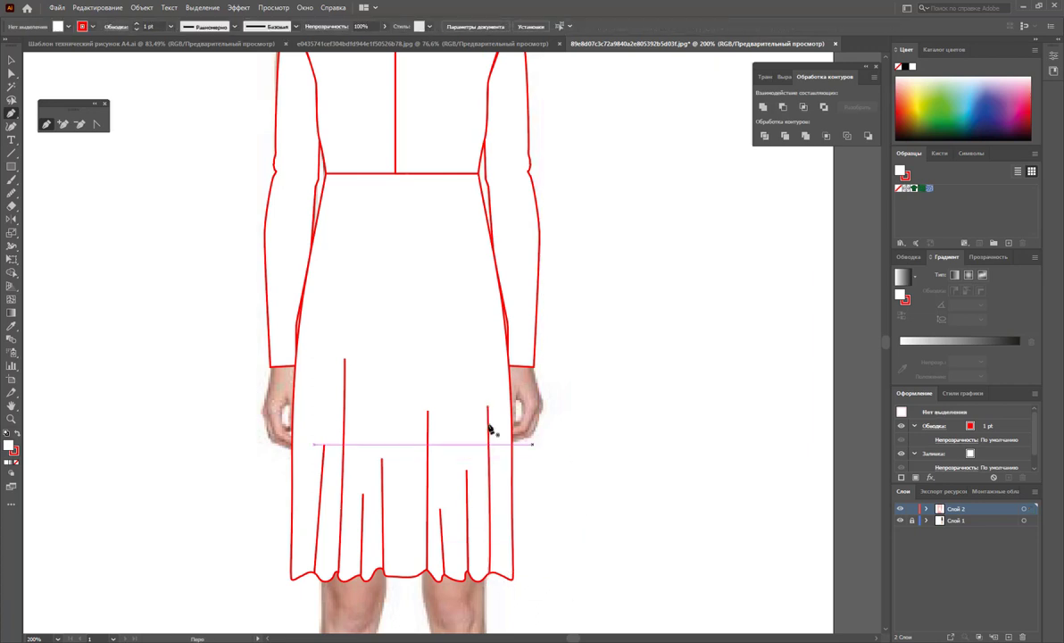
- Draw a small red circle left of the dress, copy it into a column, and tighten the spacing
{"action": "scroll", "coordinate": [613, 361], "scroll_direction": "up", "scroll_amount": 3}
{"action": "scroll", "coordinate": [616, 358], "scroll_direction": "up", "scroll_amount": 3}
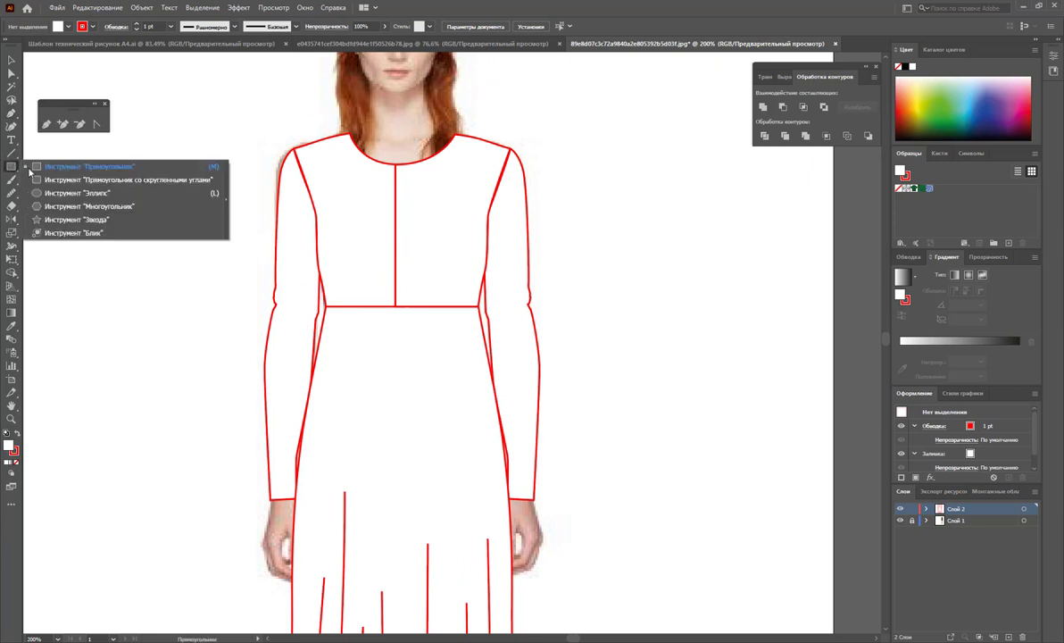
{"action": "left_click_drag", "start_coordinate": [11, 168], "coordinate": [118, 224]}
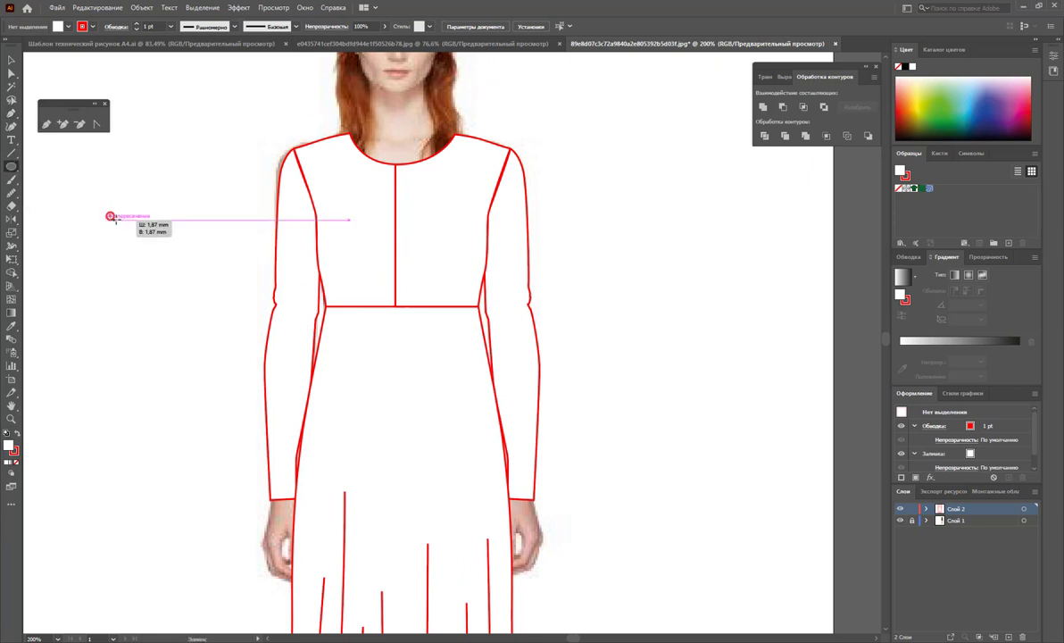
{"action": "left_click", "coordinate": [9, 61]}
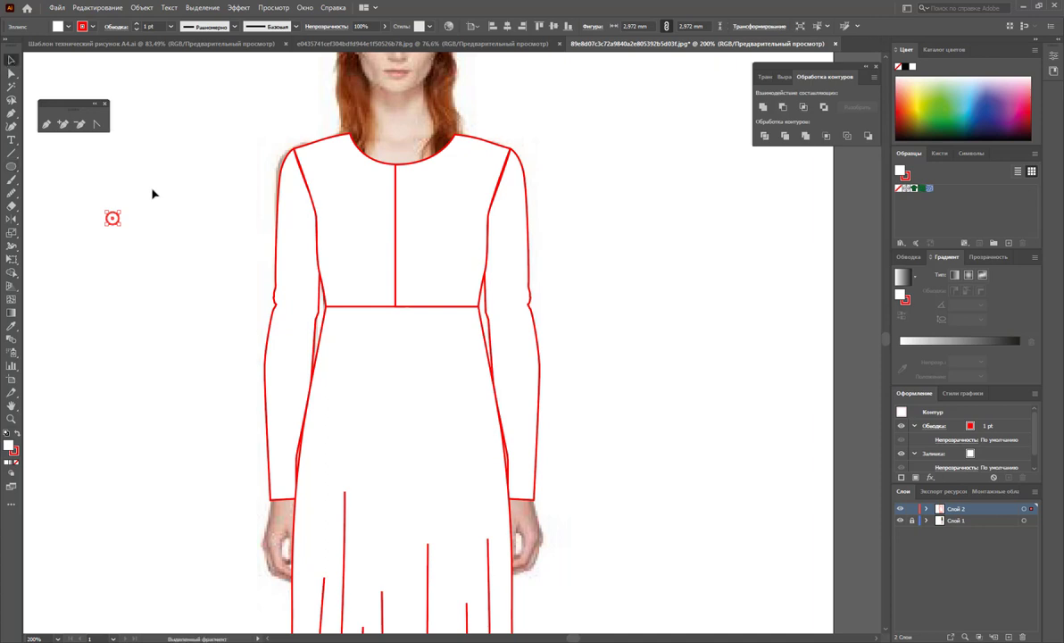
{"action": "left_click", "coordinate": [138, 239]}
{"action": "left_click_drag", "start_coordinate": [116, 224], "coordinate": [114, 241]}
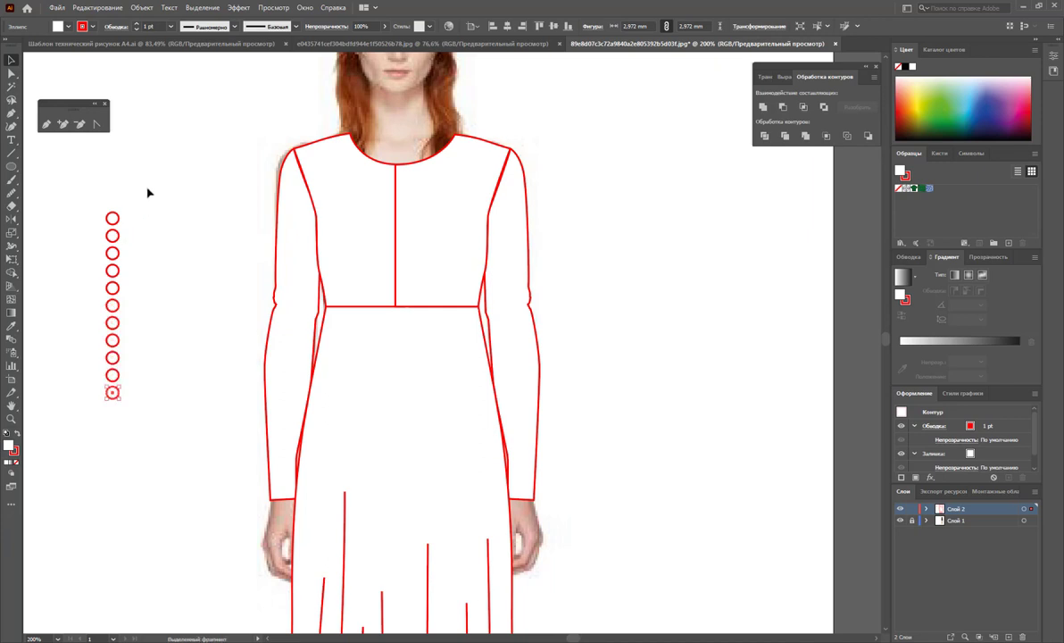
{"action": "mouse_move", "coordinate": [148, 193]}
{"action": "left_mouse_down"}
{"action": "mouse_move", "coordinate": [92, 379]}
{"action": "mouse_move", "coordinate": [114, 371]}
{"action": "mouse_move", "coordinate": [111, 346]}
{"action": "left_mouse_up"}
{"action": "left_click", "coordinate": [141, 368]}
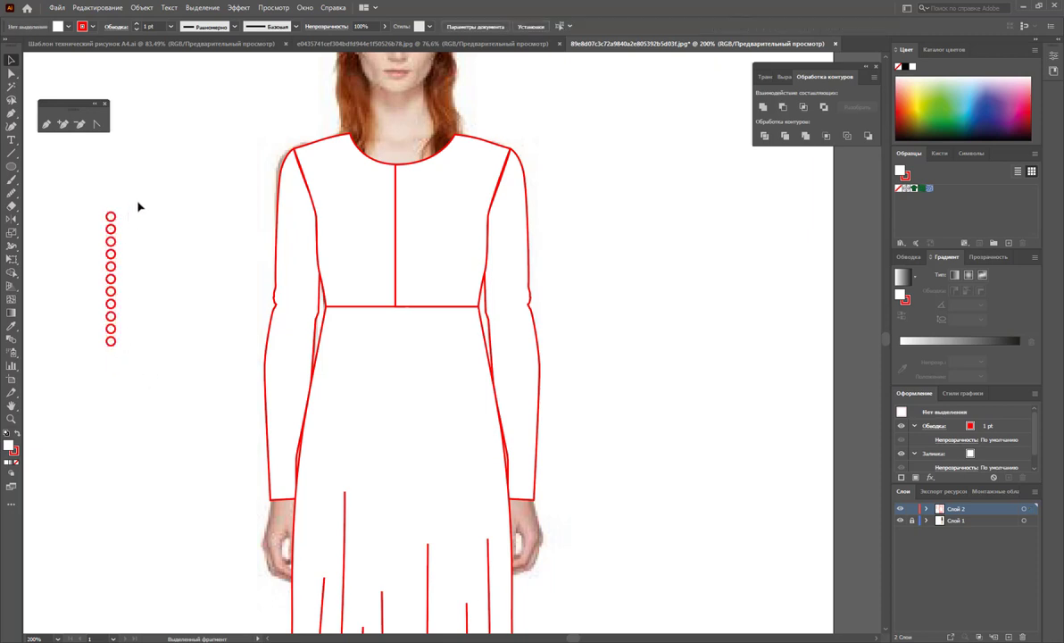
- Try moving the circle column onto the dress, then undo the move
{"action": "left_click_drag", "start_coordinate": [147, 186], "coordinate": [60, 442]}
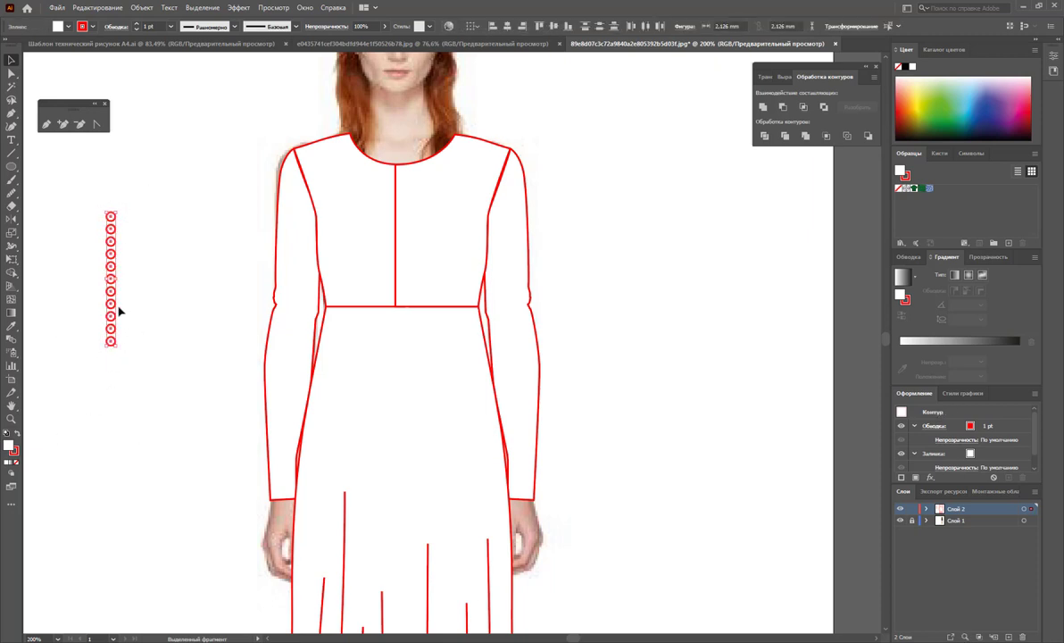
{"action": "left_click_drag", "start_coordinate": [135, 307], "coordinate": [406, 268]}
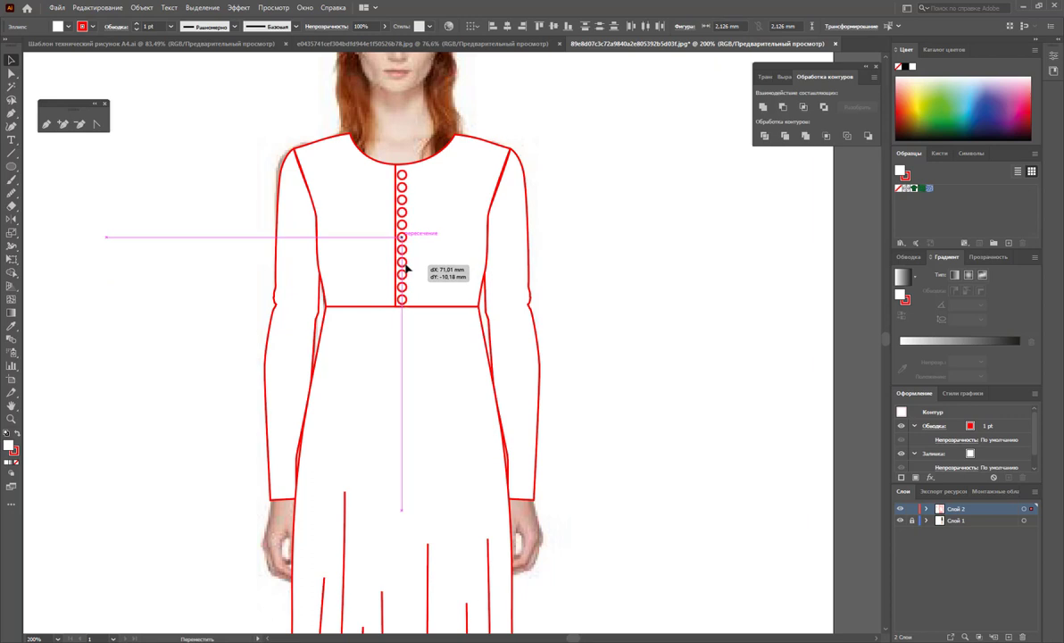
{"action": "left_click_drag", "start_coordinate": [402, 268], "coordinate": [403, 268]}
{"action": "key", "text": "ctrl+z"}
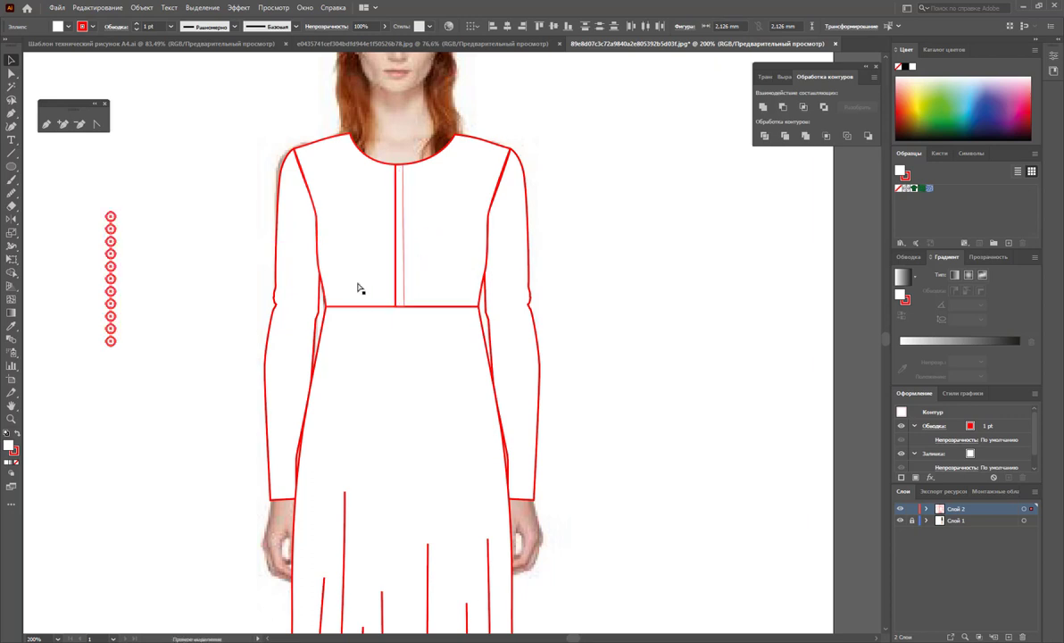
{"action": "left_click", "coordinate": [210, 290]}
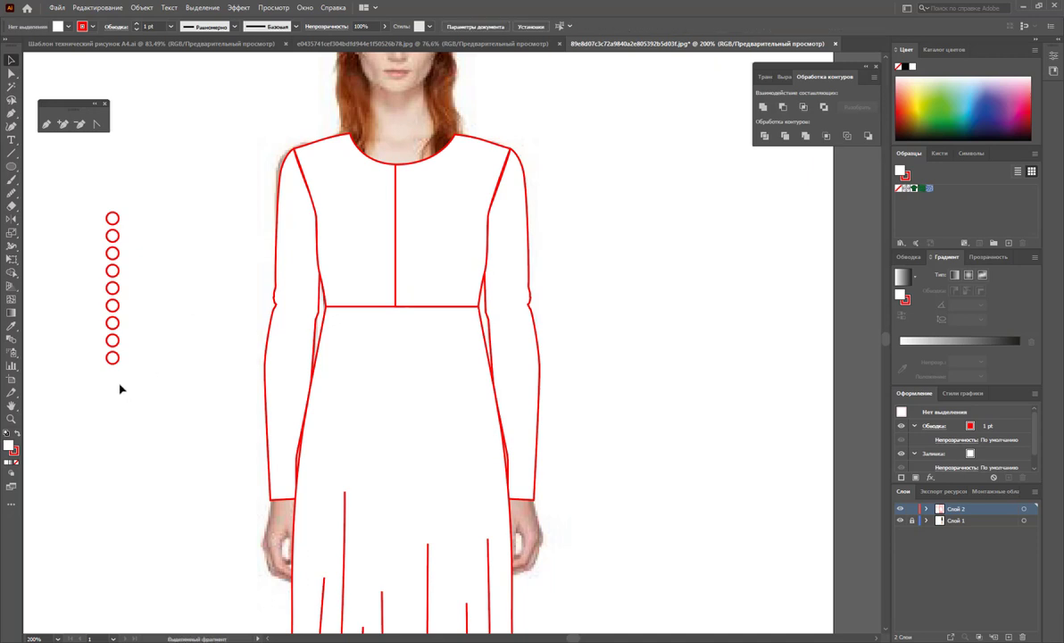
- Add one more circle below the column and squeeze the column to a shorter height
{"action": "left_click_drag", "start_coordinate": [118, 359], "coordinate": [120, 377]}
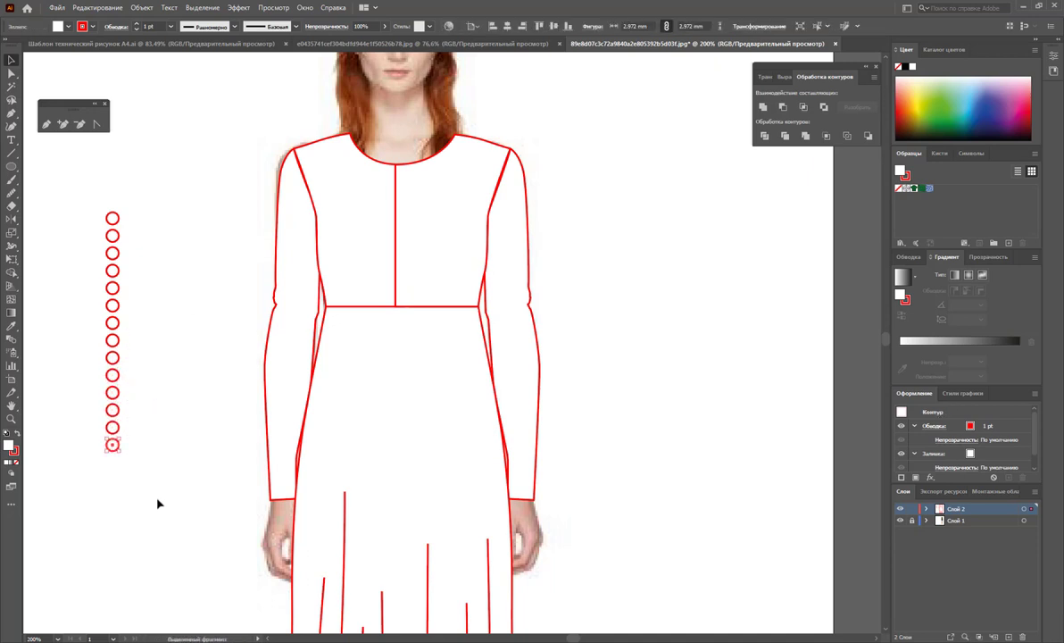
{"action": "mouse_move", "coordinate": [158, 485]}
{"action": "left_mouse_down"}
{"action": "mouse_move", "coordinate": [87, 195]}
{"action": "mouse_move", "coordinate": [111, 282]}
{"action": "left_mouse_up"}
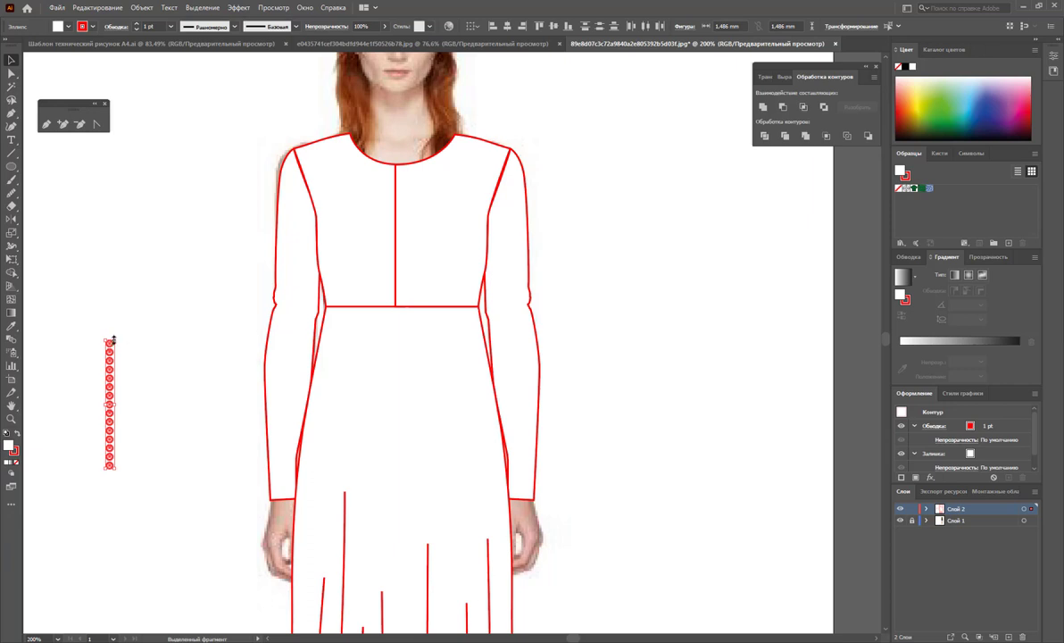
{"action": "left_click_drag", "start_coordinate": [113, 339], "coordinate": [109, 403]}
{"action": "left_click", "coordinate": [134, 384]}
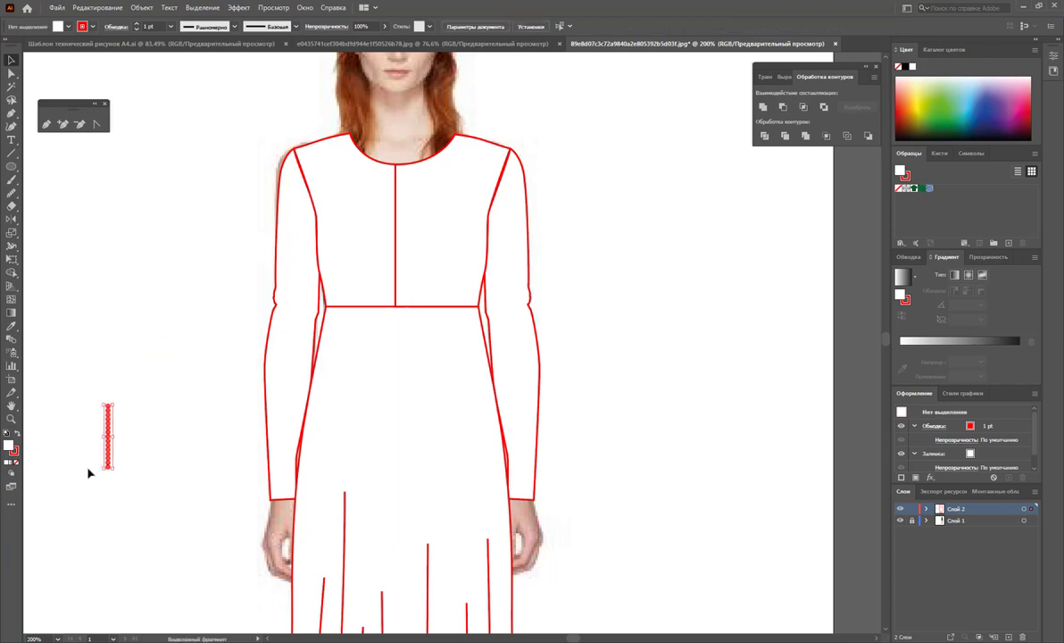
- Place the circles along the bodice centre seam from neckline to waist, nudge them into line, and group them
{"action": "left_click", "coordinate": [110, 436]}
{"action": "mouse_move", "coordinate": [112, 437]}
{"action": "left_mouse_down"}
{"action": "mouse_move", "coordinate": [399, 204]}
{"action": "mouse_move", "coordinate": [425, 301]}
{"action": "left_mouse_up"}
{"action": "key", "text": "Left"}
{"action": "key", "text": "Left"}
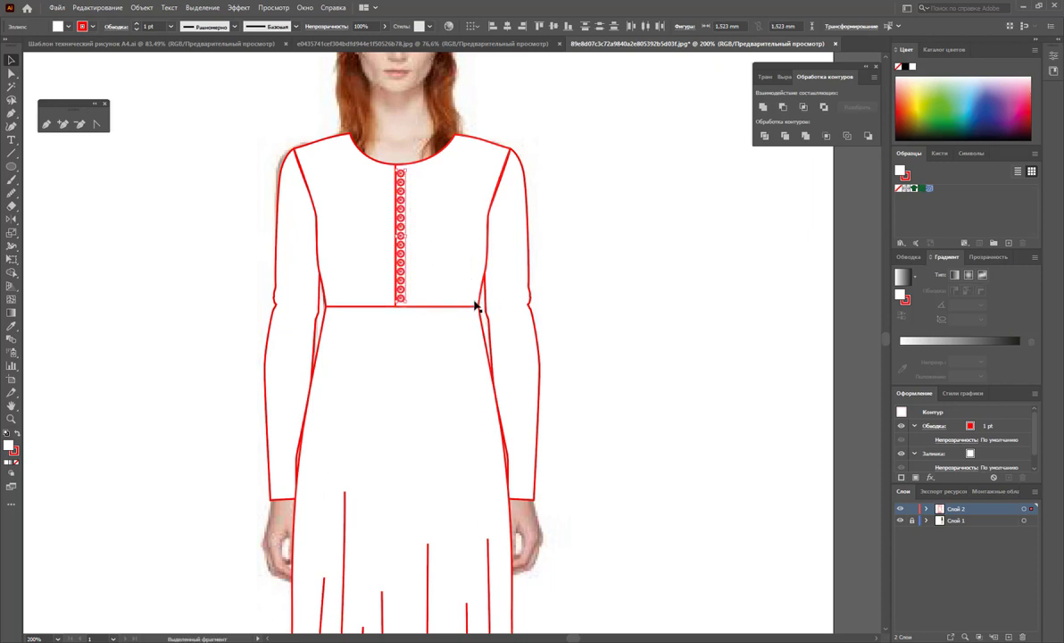
{"action": "key", "text": "Right"}
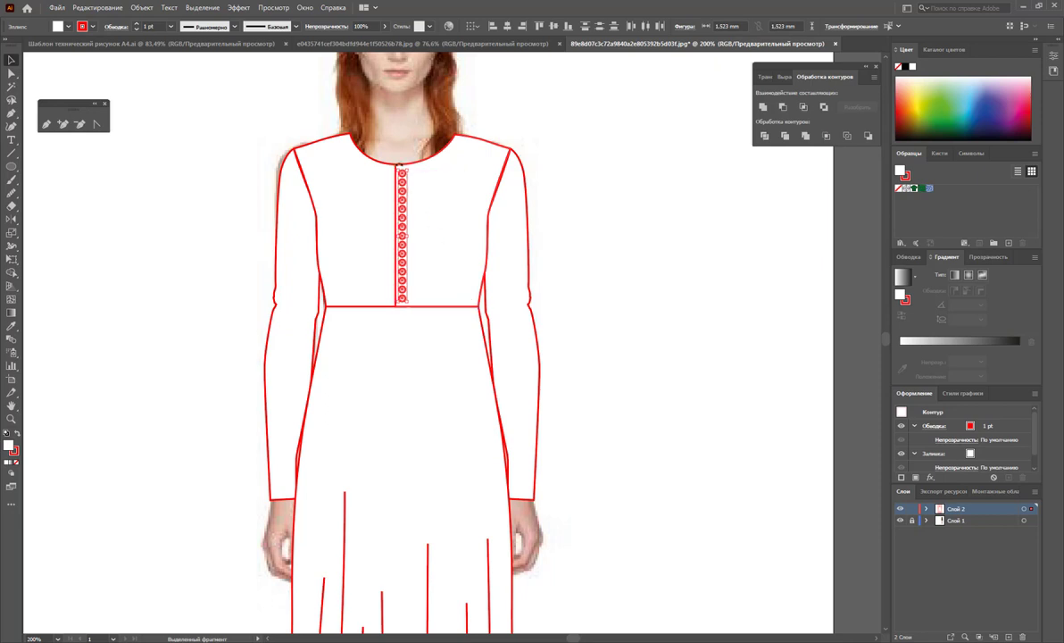
{"action": "left_click_drag", "start_coordinate": [401, 167], "coordinate": [411, 167]}
{"action": "key", "text": "Down"}
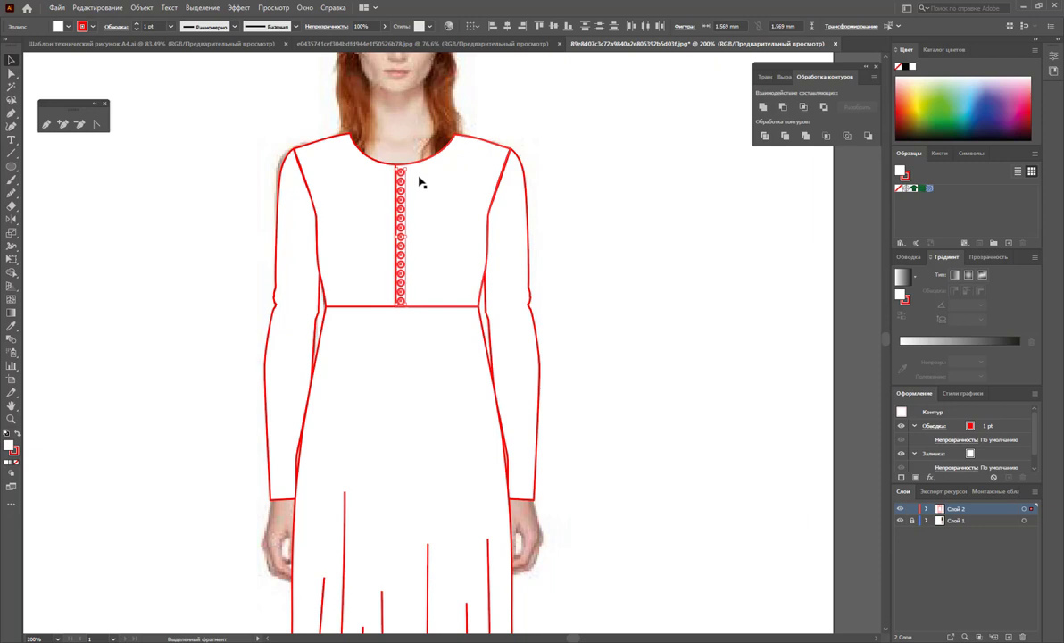
{"action": "key", "text": "Down"}
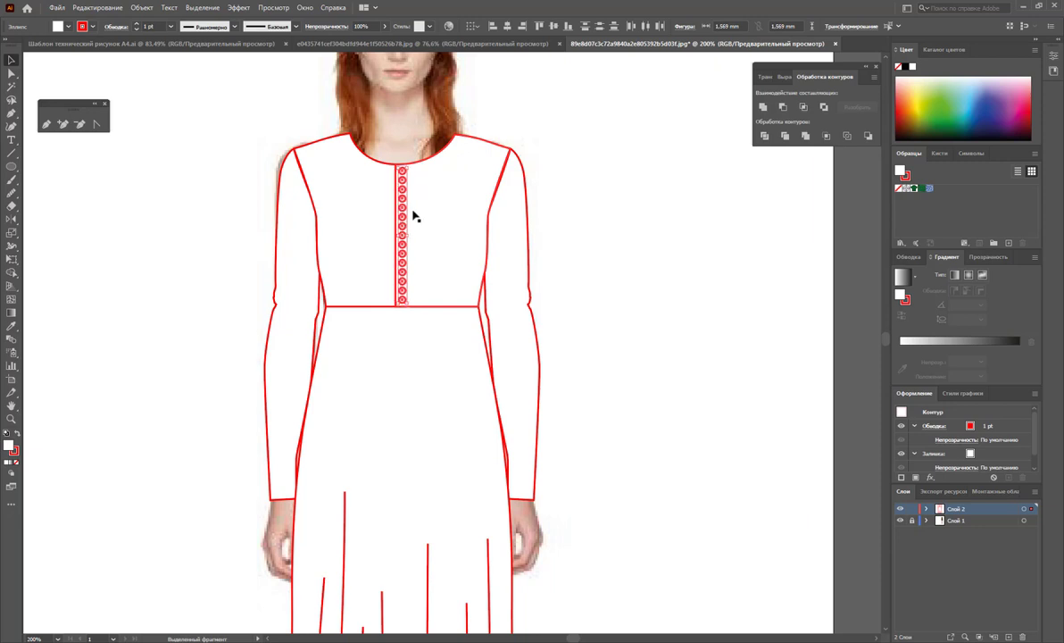
{"action": "right_click", "coordinate": [412, 215]}
{"action": "left_click", "coordinate": [447, 276]}
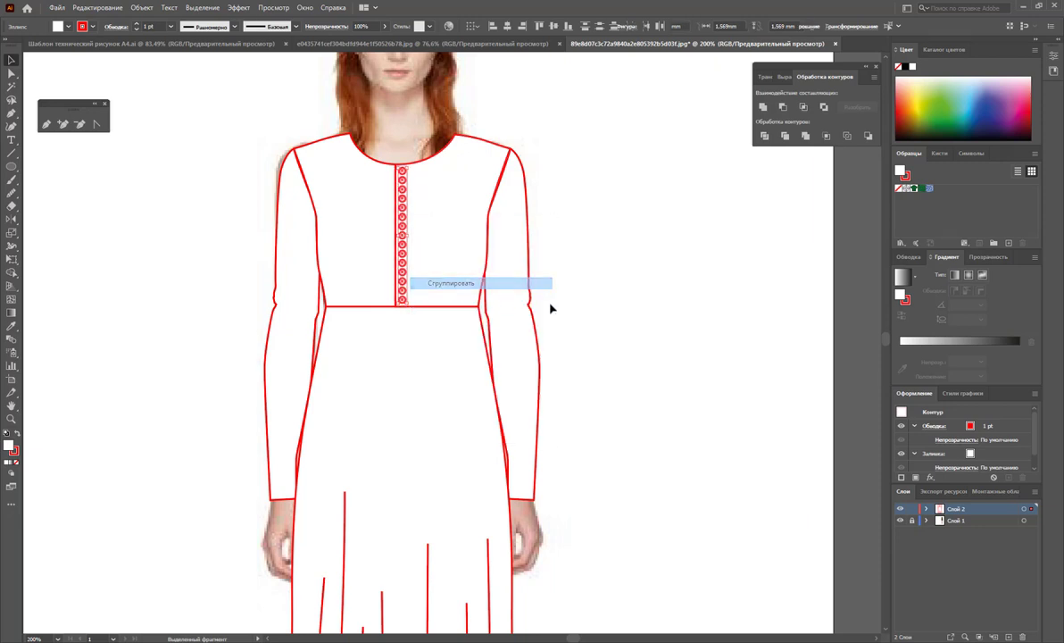
{"action": "left_click", "coordinate": [562, 300]}
- Draw a narrow closed cuff shape across the bottom of each sleeve
{"action": "left_click", "coordinate": [45, 125]}
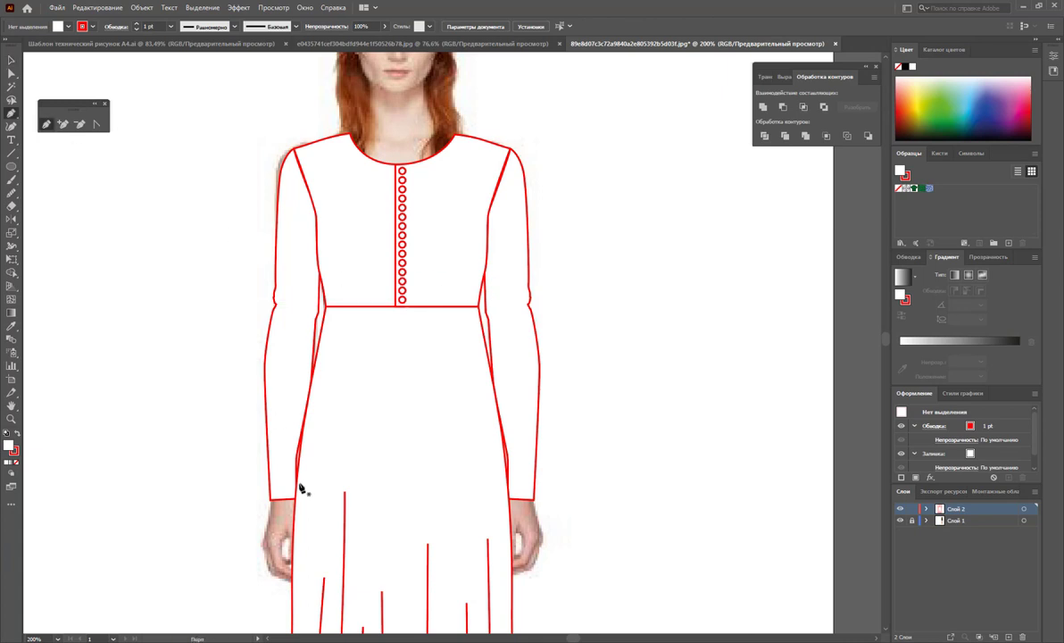
{"action": "left_click", "coordinate": [271, 483]}
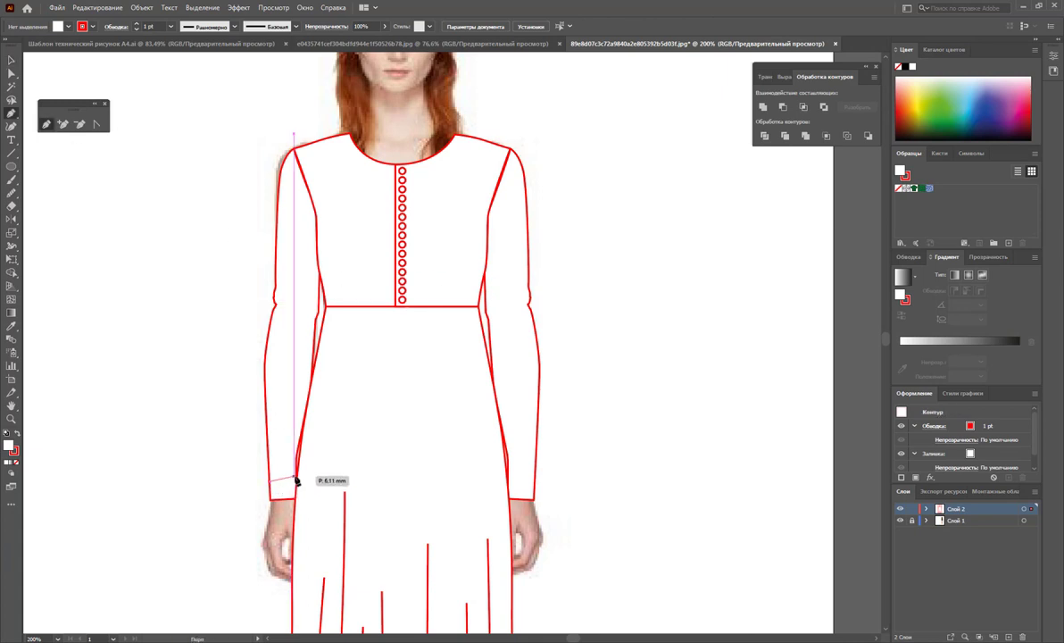
{"action": "left_click", "coordinate": [295, 483]}
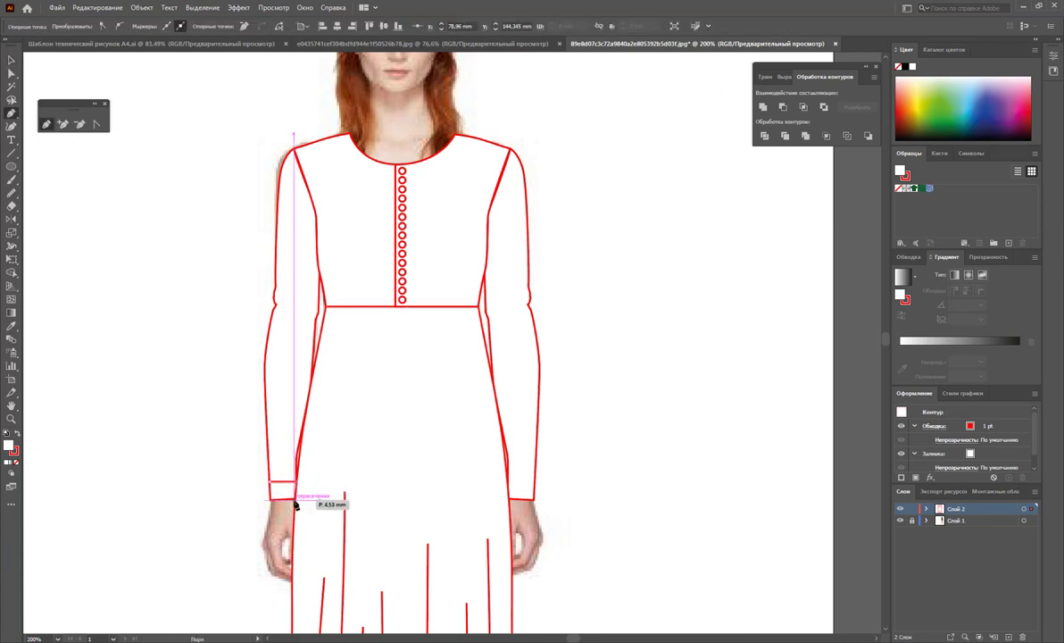
{"action": "left_click", "coordinate": [270, 484]}
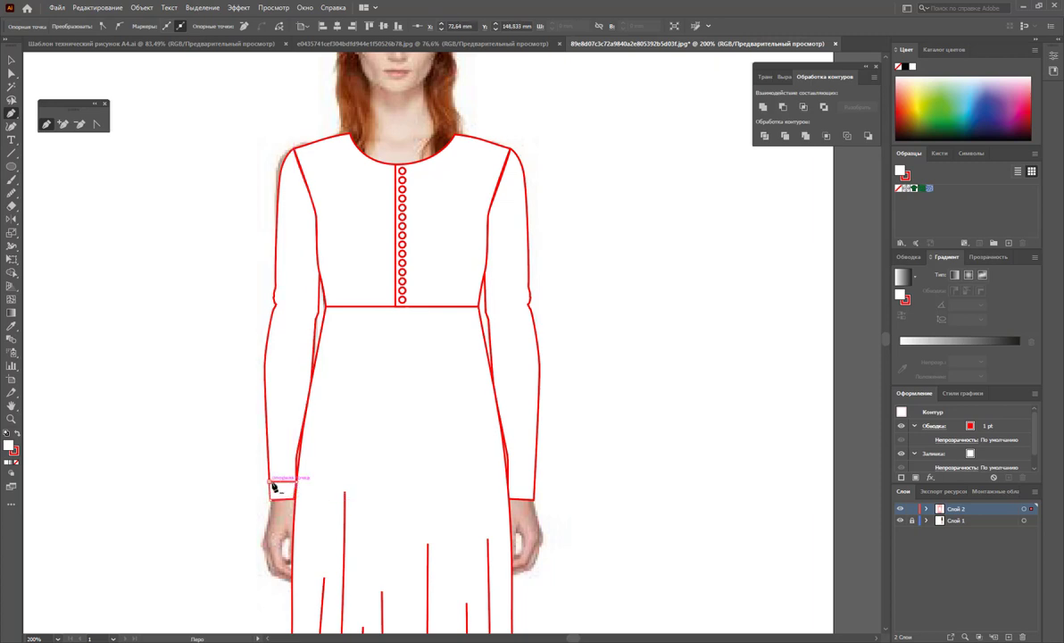
{"action": "left_click", "coordinate": [509, 480]}
{"action": "left_click", "coordinate": [535, 483]}
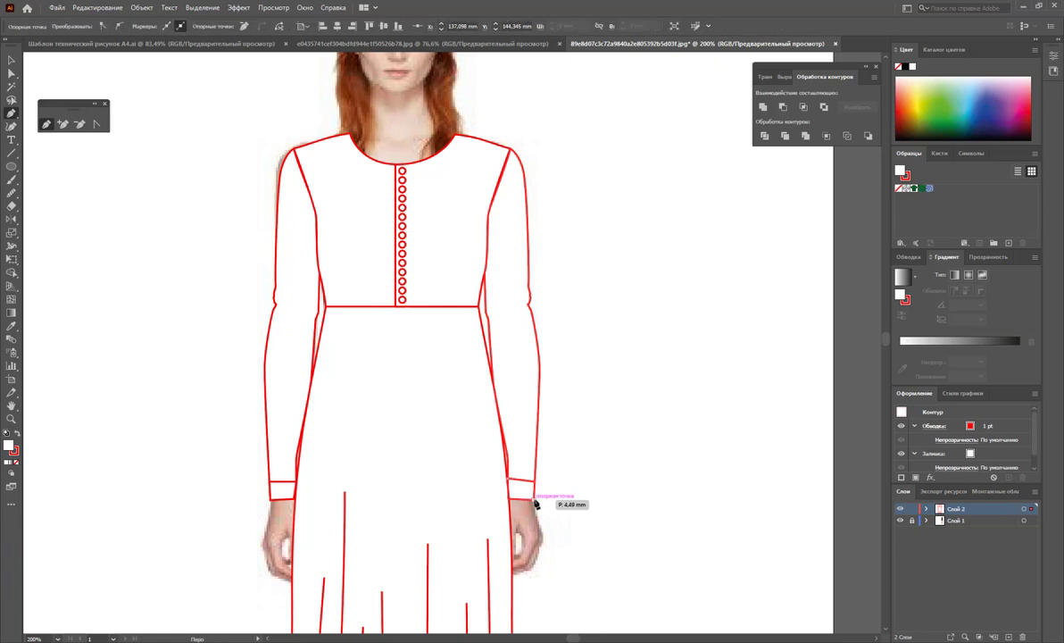
{"action": "left_click", "coordinate": [509, 483]}
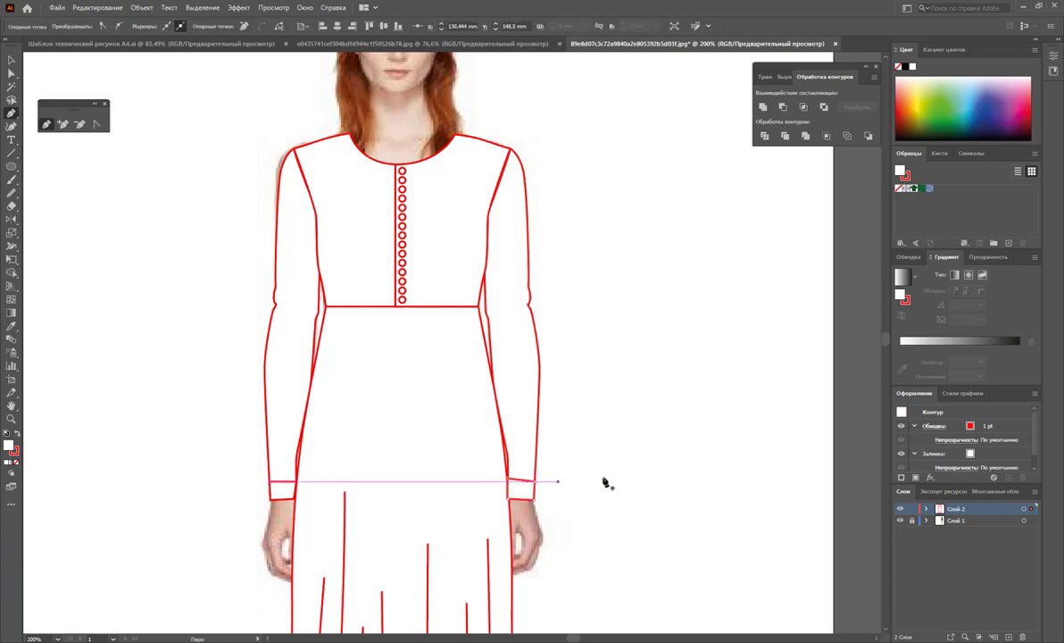
{"action": "left_click", "coordinate": [12, 60]}
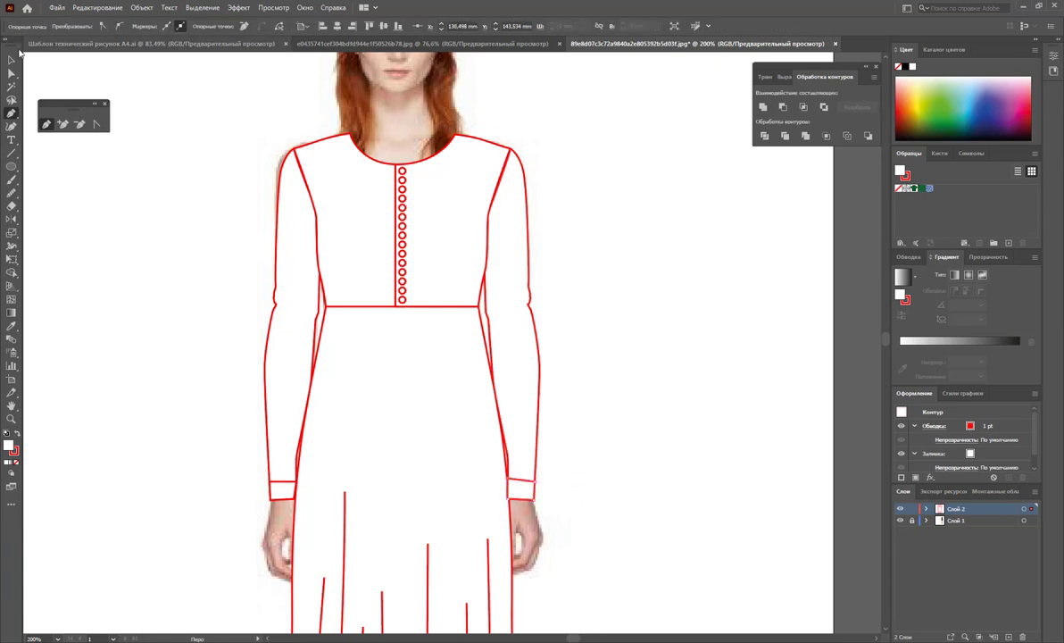
{"action": "left_click", "coordinate": [575, 173]}
- Zoom out to show the whole dress figure
{"action": "scroll", "coordinate": [574, 173], "scroll_direction": "down", "scroll_amount": 3}
{"action": "key", "text": "z"}
{"action": "left_click", "coordinate": [487, 350], "text": "alt"}
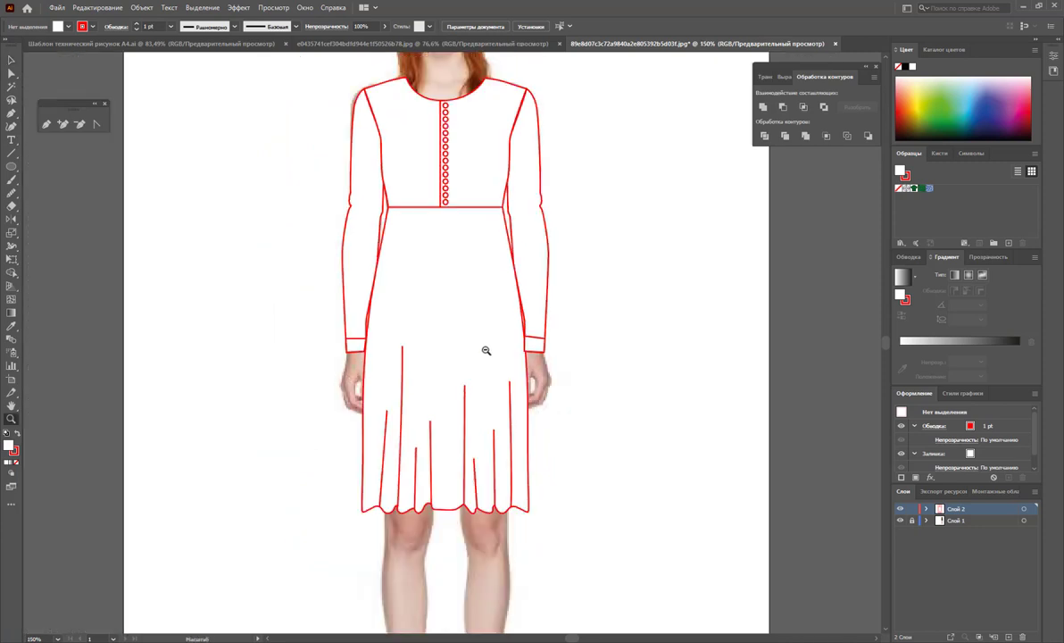
{"action": "left_click", "coordinate": [524, 315], "text": "alt"}
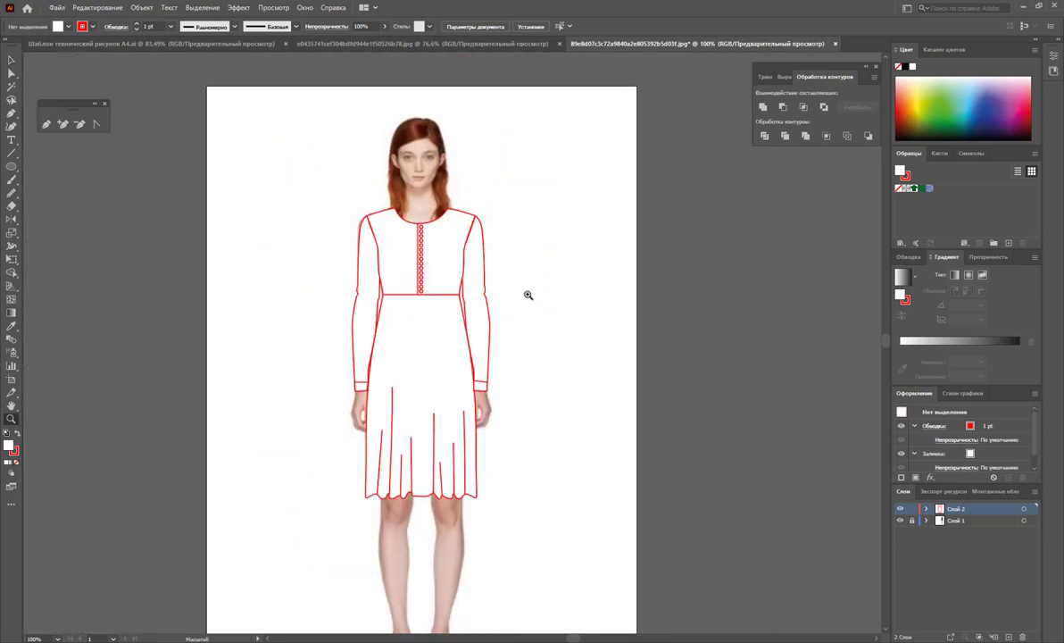
- Apply the green knit pattern swatch to the bodice and placket, both sleeves, and the skirt
{"action": "left_click", "coordinate": [11, 63]}
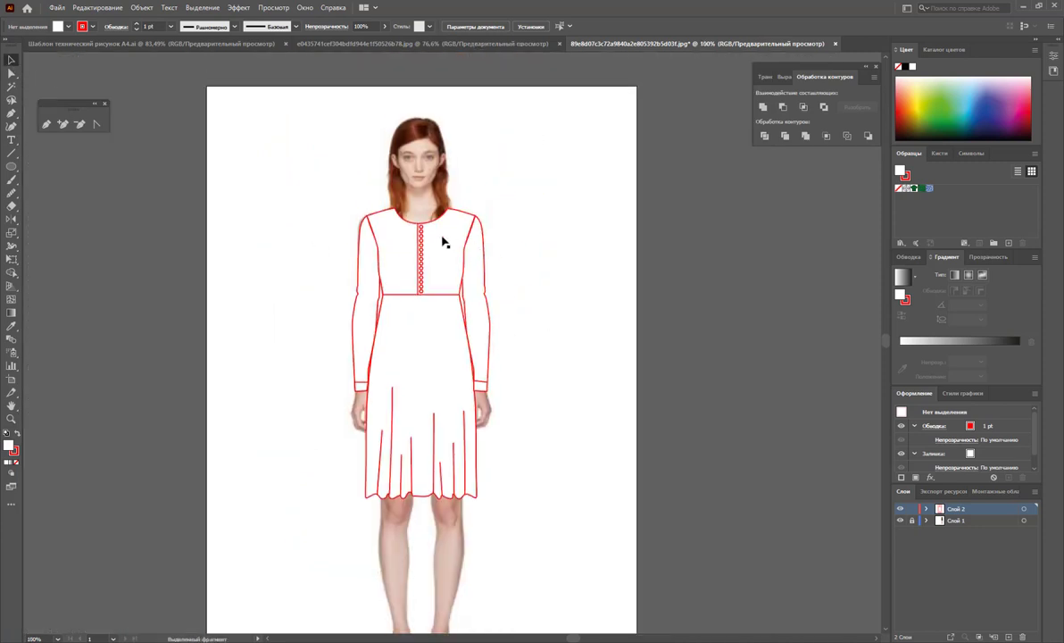
{"action": "left_click", "coordinate": [445, 245]}
{"action": "left_click", "coordinate": [389, 231], "text": "shift"}
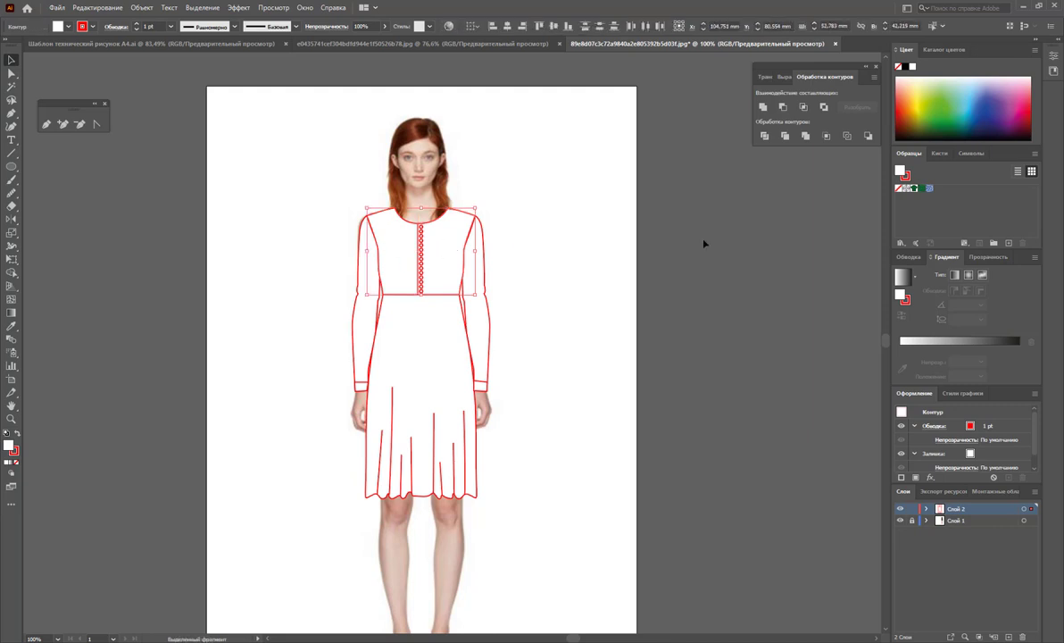
{"action": "left_click", "coordinate": [920, 190]}
{"action": "left_click", "coordinate": [479, 254]}
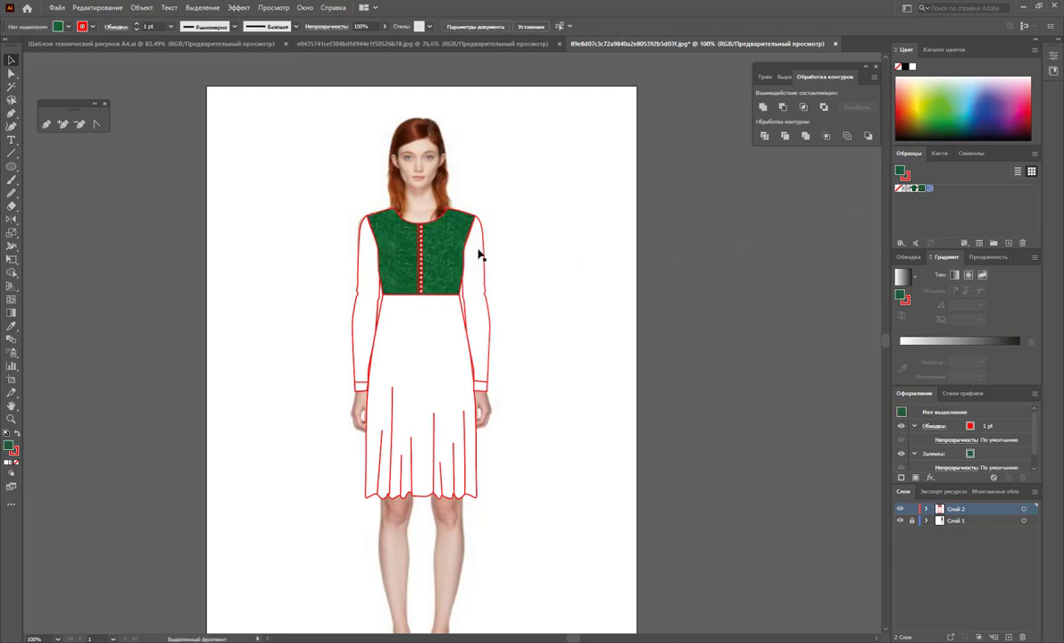
{"action": "left_click", "coordinate": [361, 262], "text": "shift"}
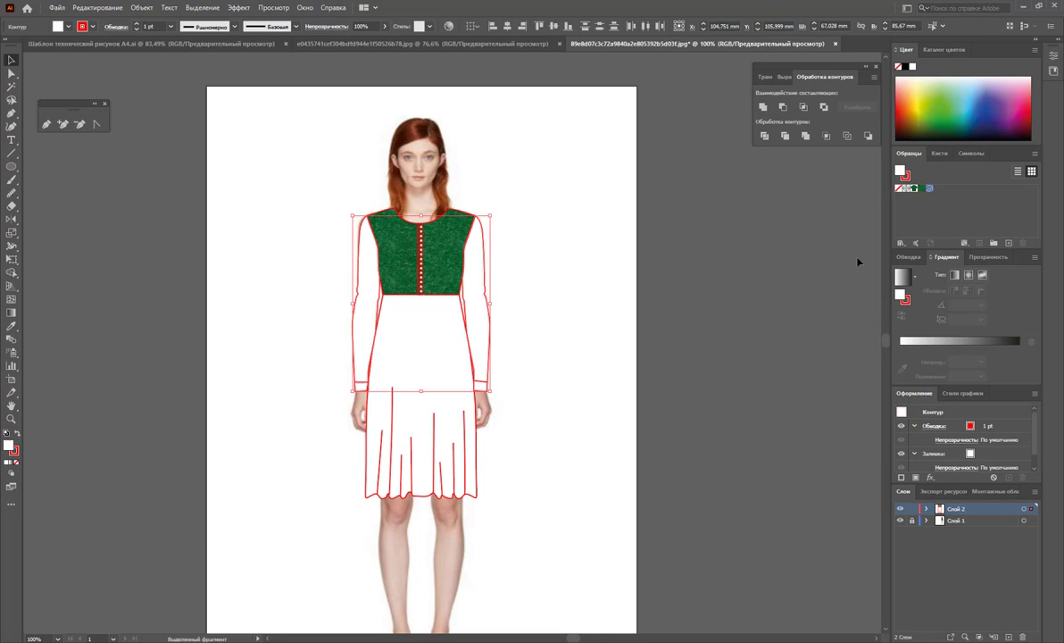
{"action": "left_click", "coordinate": [922, 189]}
{"action": "left_click", "coordinate": [429, 314]}
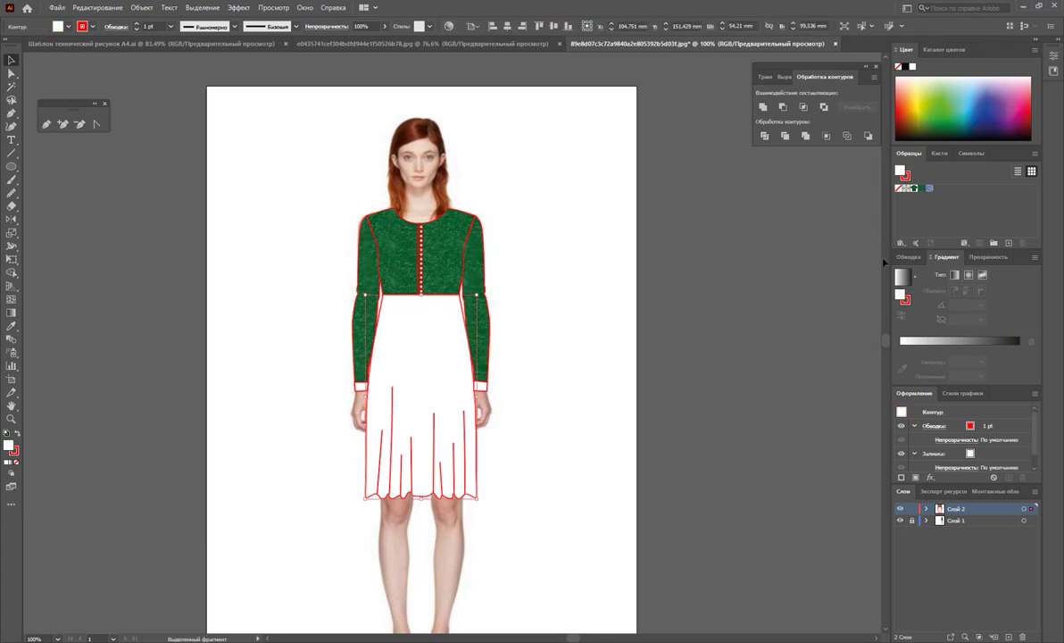
{"action": "left_click", "coordinate": [922, 189]}
{"action": "left_click", "coordinate": [590, 361]}
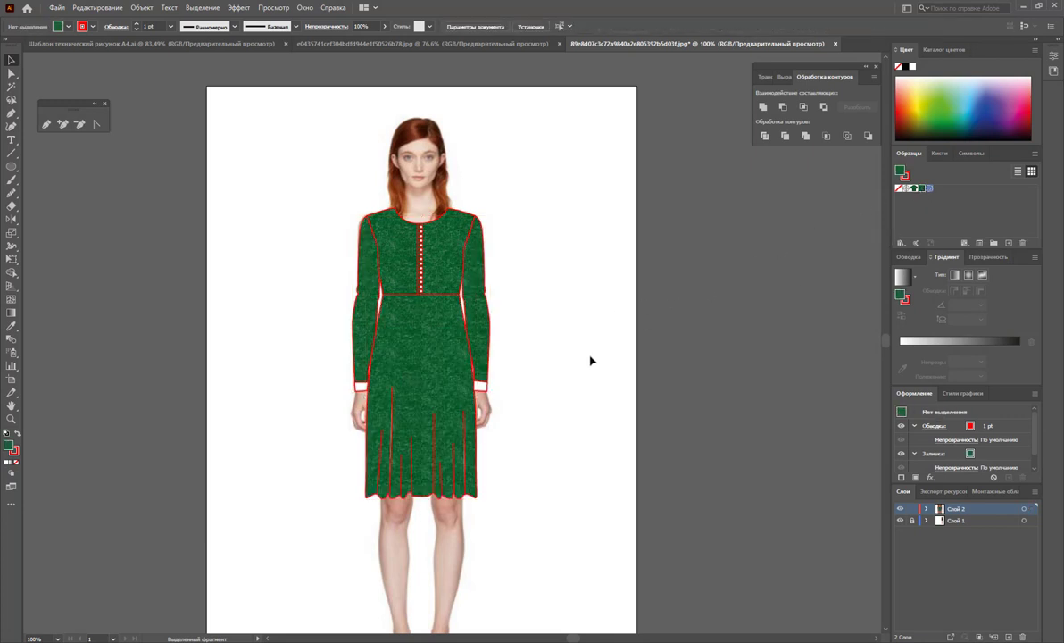
{"action": "left_click", "coordinate": [421, 258]}
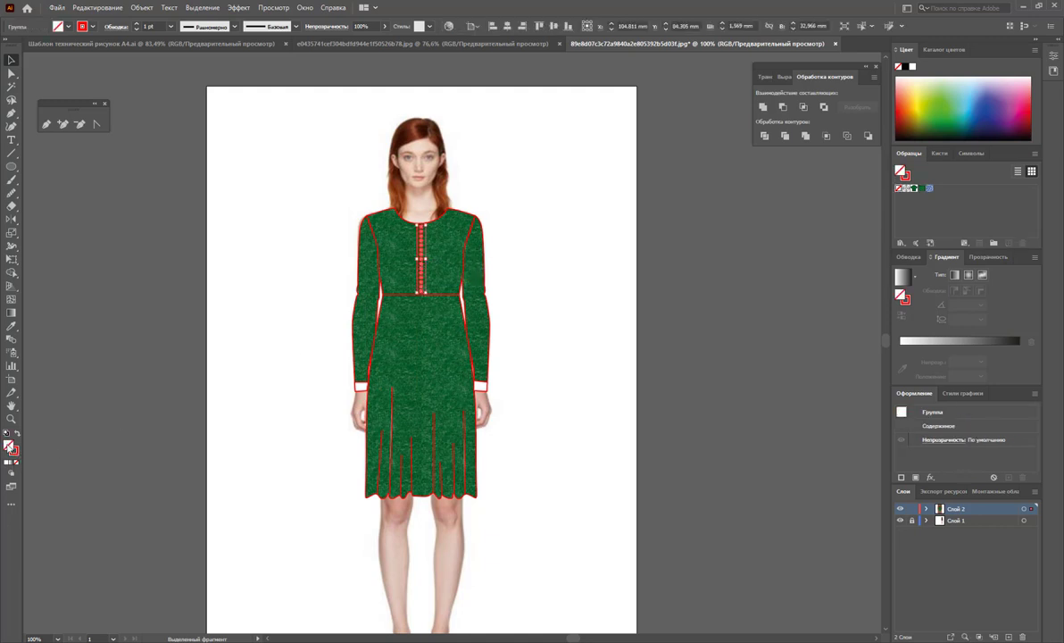
- Fill the button placket group with a warm brown and remove its outline
{"action": "double_click", "coordinate": [9, 444]}
{"action": "left_click_drag", "start_coordinate": [549, 330], "coordinate": [539, 376]}
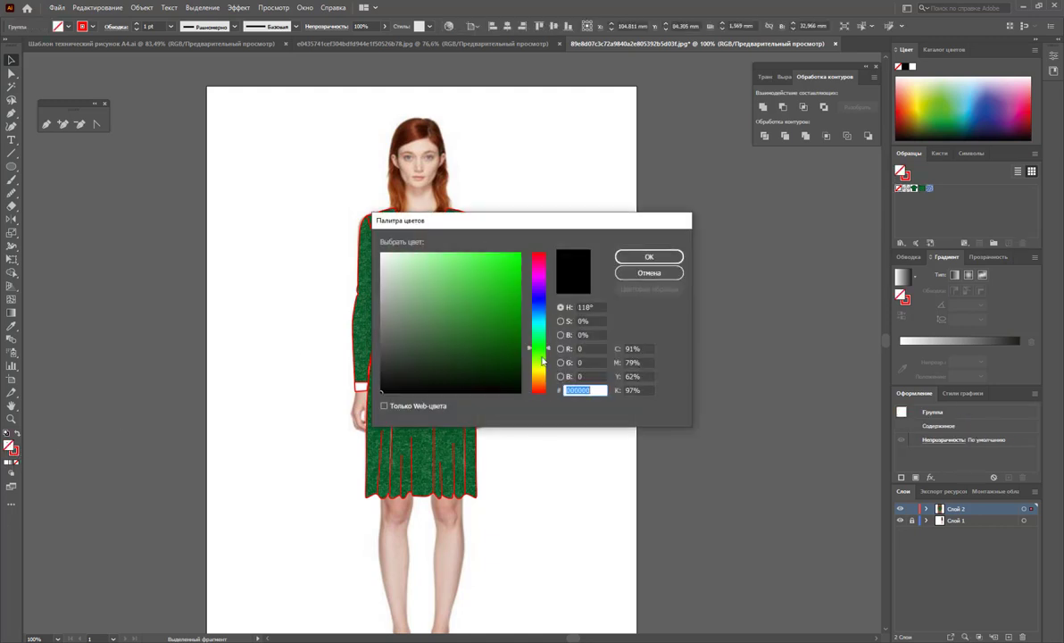
{"action": "left_click", "coordinate": [477, 335]}
{"action": "left_click_drag", "start_coordinate": [477, 335], "coordinate": [491, 346]}
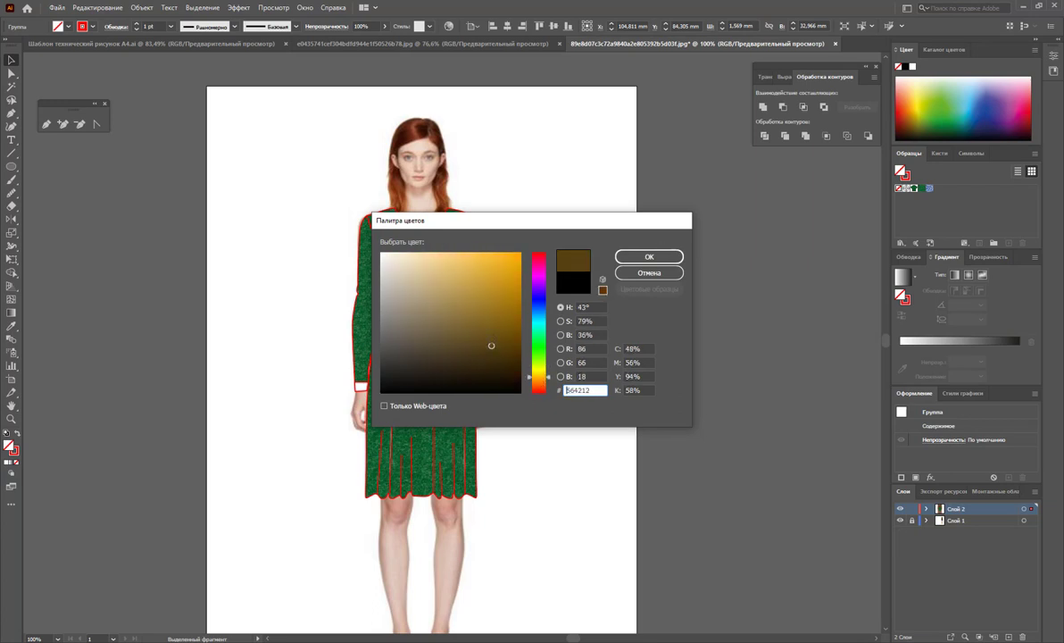
{"action": "left_click_drag", "start_coordinate": [540, 378], "coordinate": [543, 385]}
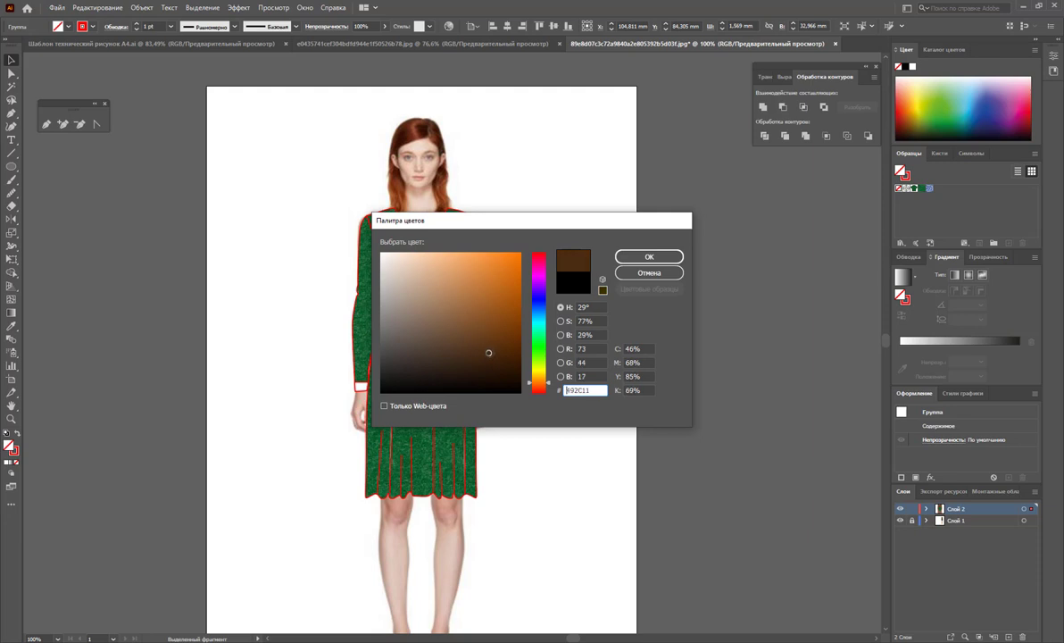
{"action": "key", "text": "Return"}
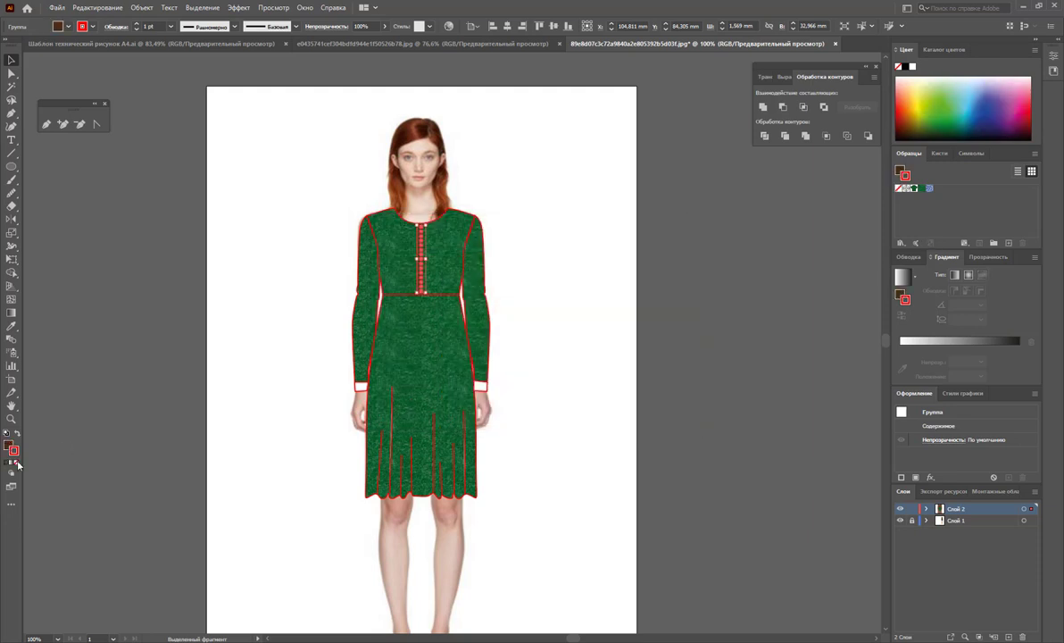
{"action": "left_click", "coordinate": [17, 464]}
{"action": "left_click", "coordinate": [409, 268]}
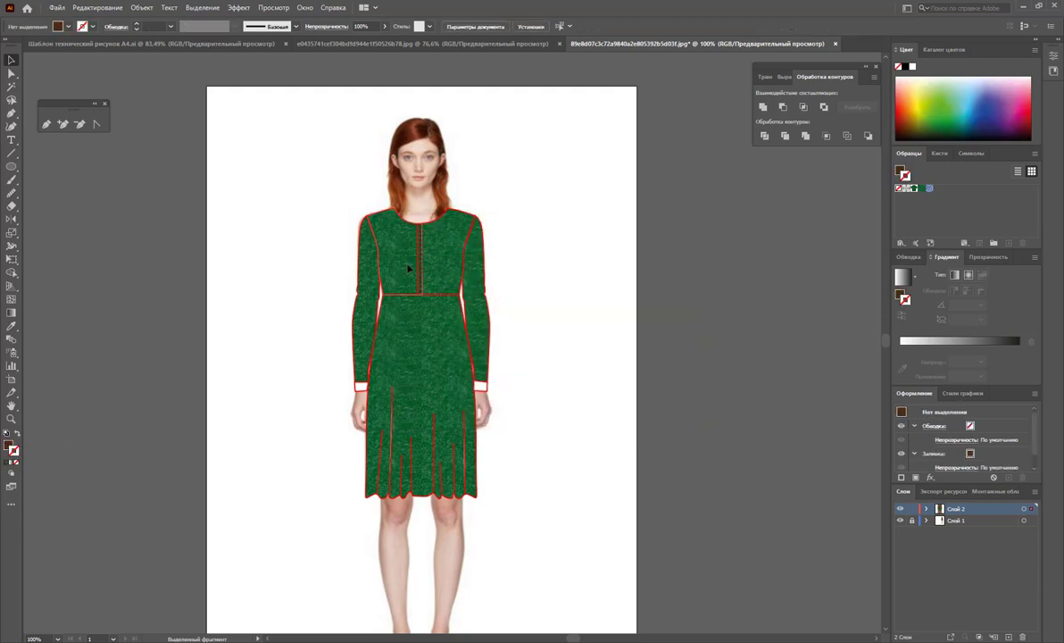
- Change the outlines of the bodice, both sleeves and the skirt from red to black
{"action": "left_click", "coordinate": [409, 268]}
{"action": "left_click", "coordinate": [480, 331], "text": "shift"}
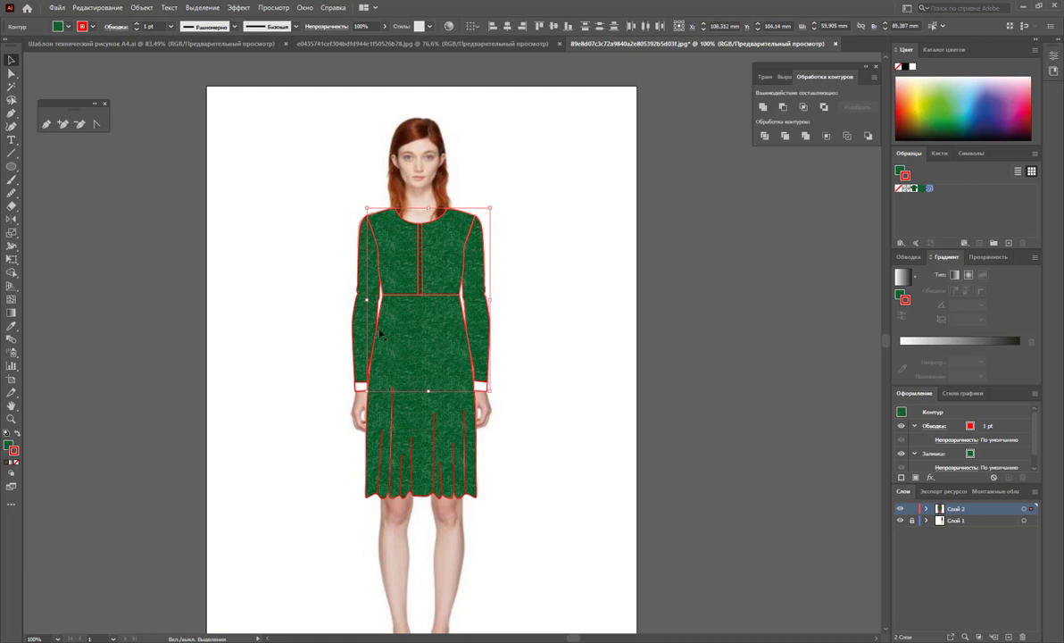
{"action": "left_click", "coordinate": [362, 333], "text": "shift"}
{"action": "left_click", "coordinate": [443, 428], "text": "shift"}
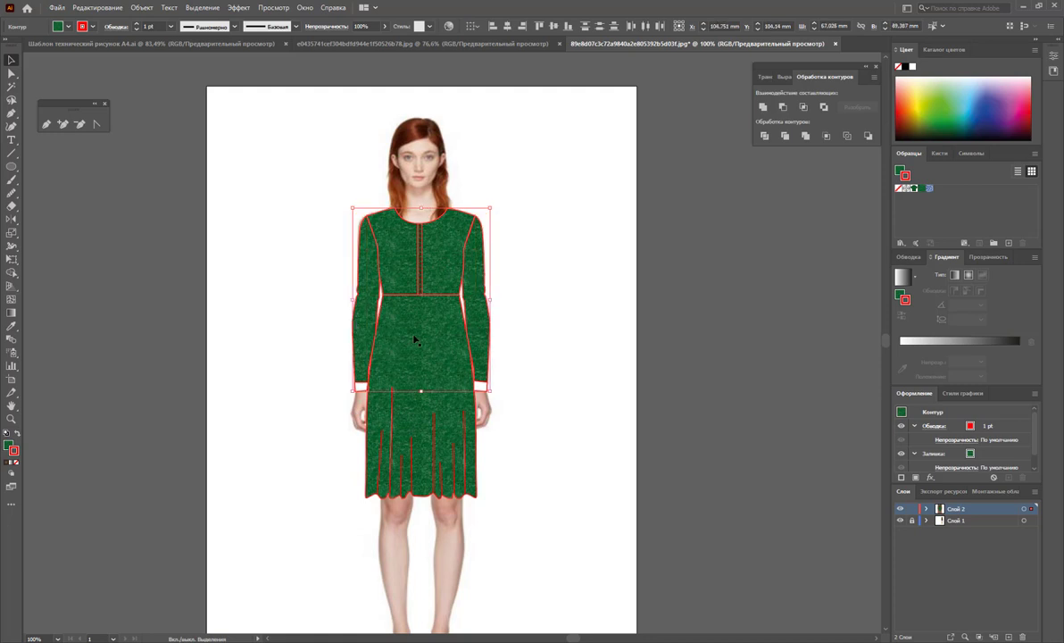
{"action": "double_click", "coordinate": [15, 452]}
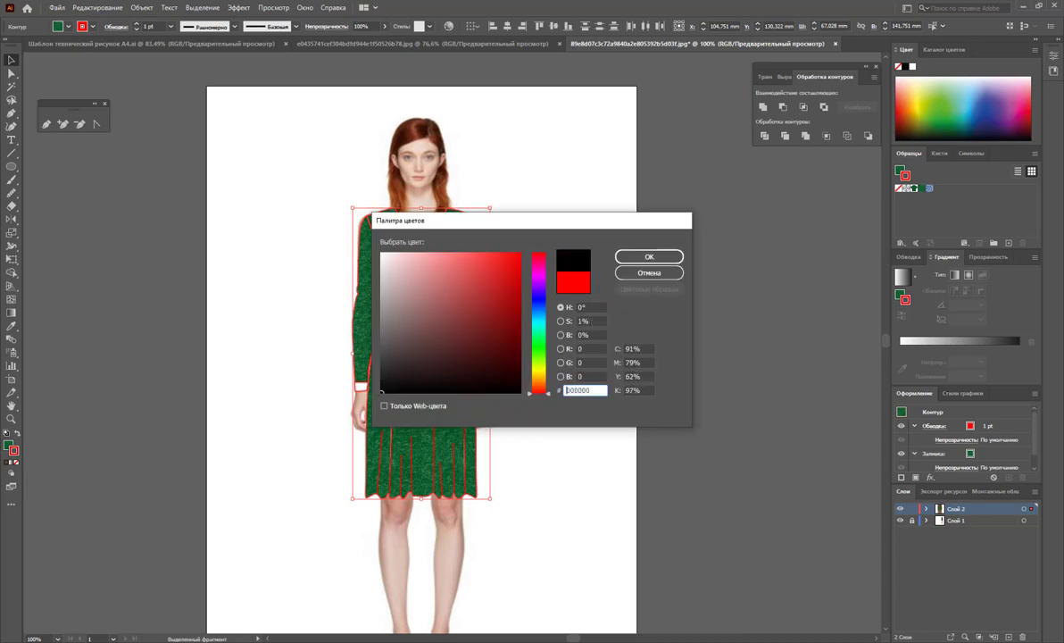
{"action": "left_click", "coordinate": [644, 258]}
{"action": "left_click", "coordinate": [634, 356]}
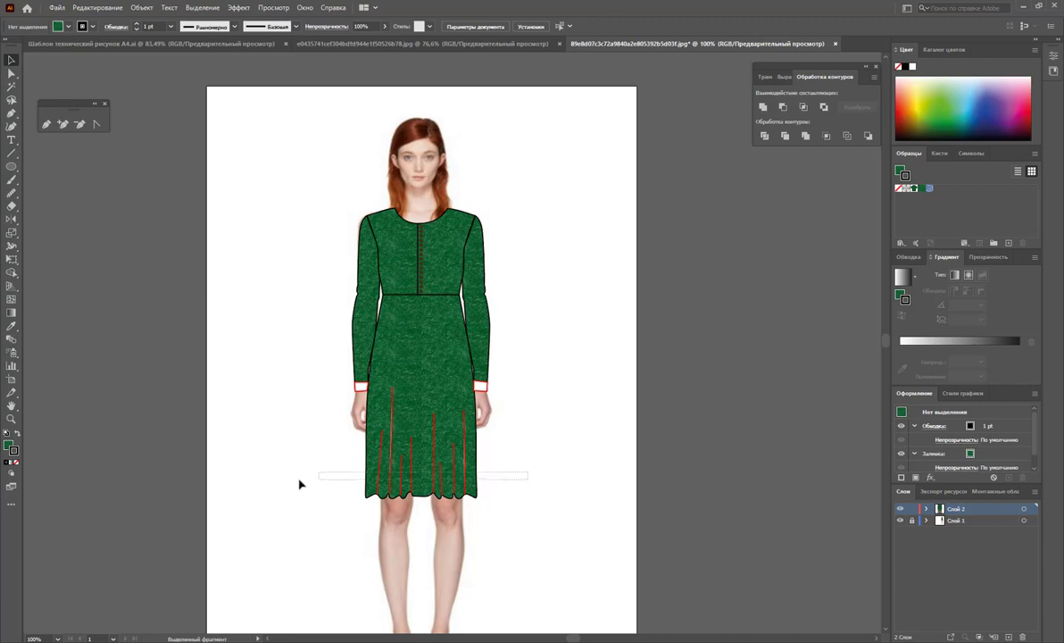
{"action": "left_click", "coordinate": [393, 420]}
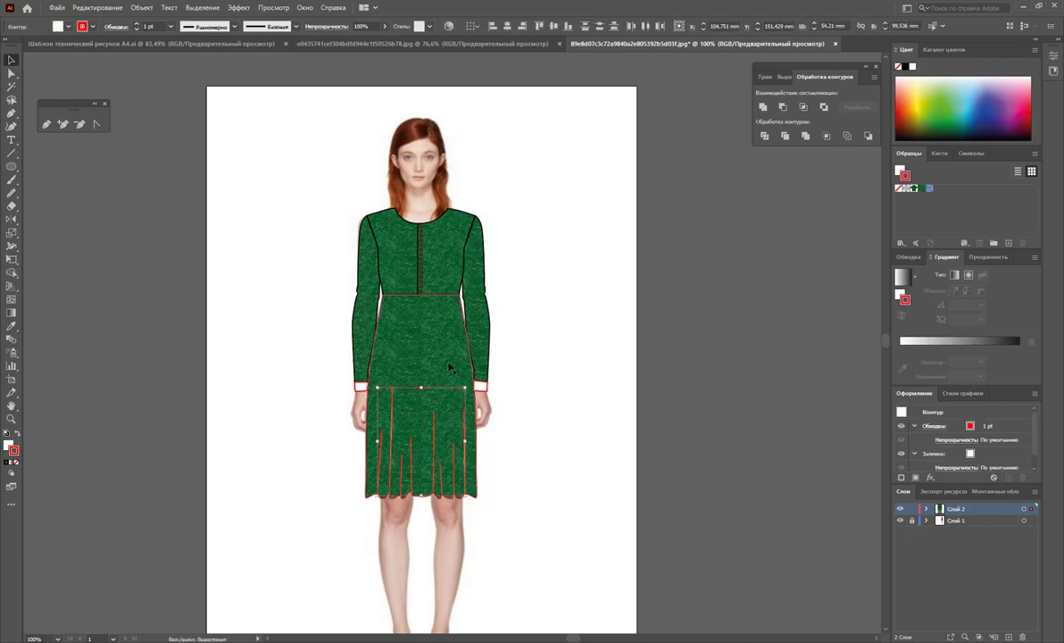
- Stroke the skirt pleat lines dark green 214213
{"action": "double_click", "coordinate": [15, 451]}
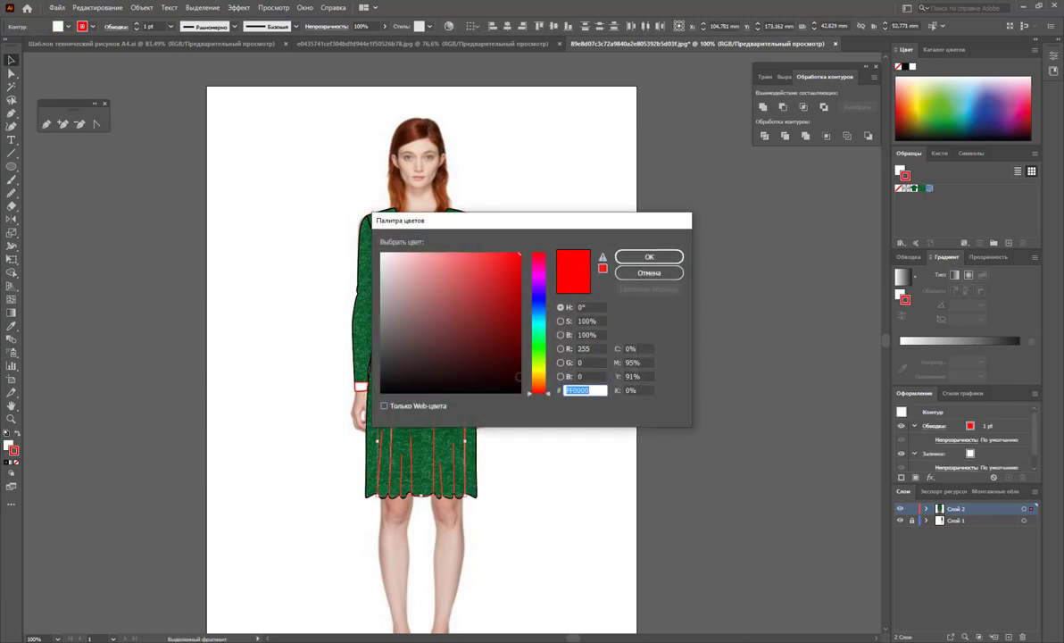
{"action": "left_click_drag", "start_coordinate": [544, 340], "coordinate": [543, 354]}
{"action": "left_click", "coordinate": [481, 356]}
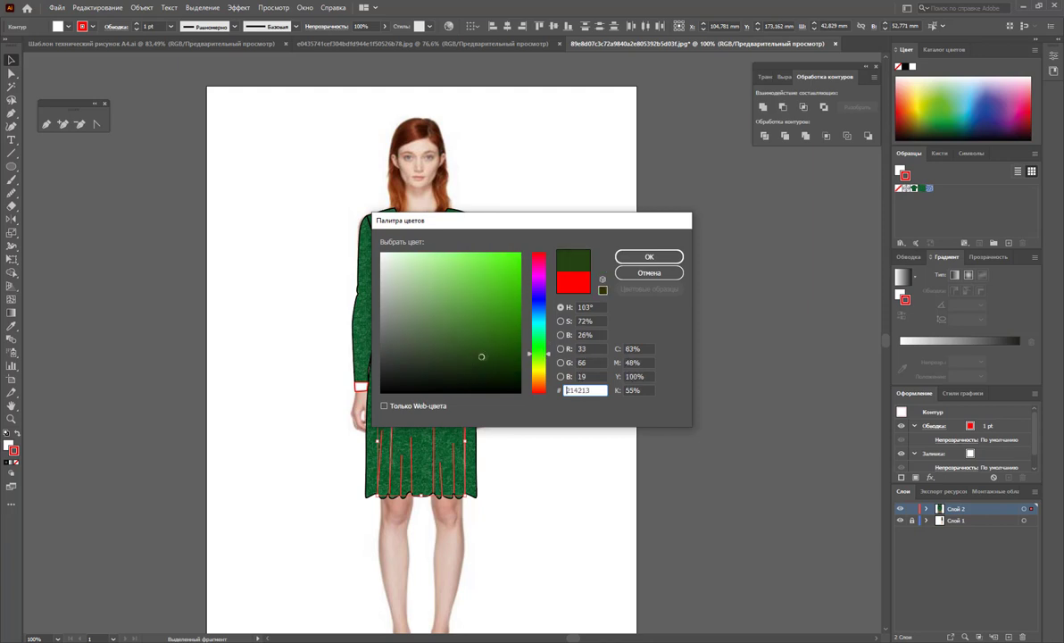
{"action": "left_click", "coordinate": [649, 256]}
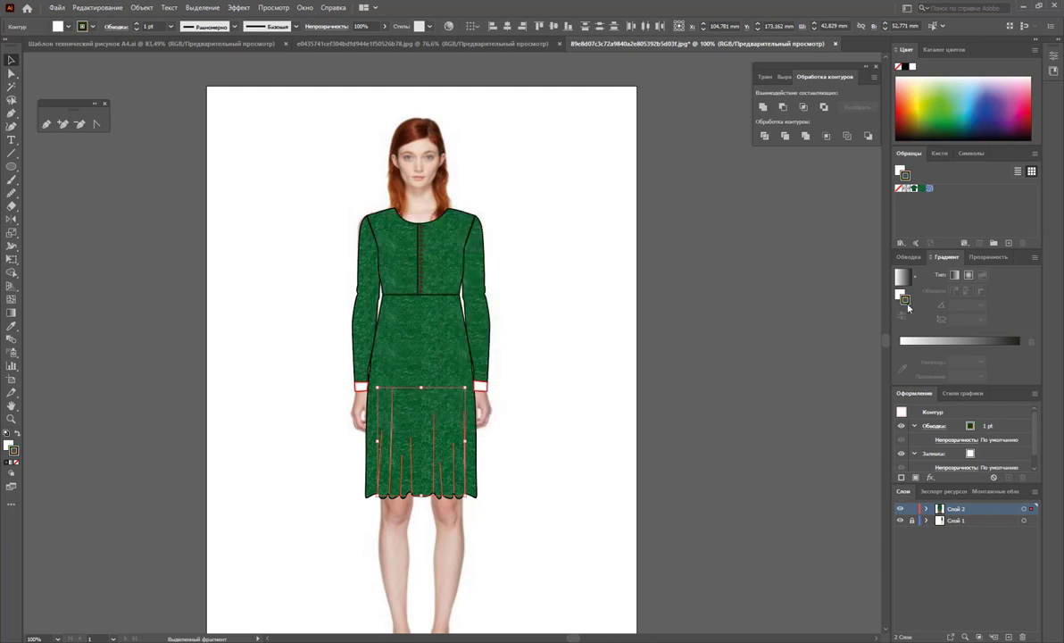
- Give the pleat lines a tapered width profile in the Stroke panel options
{"action": "left_click", "coordinate": [904, 258]}
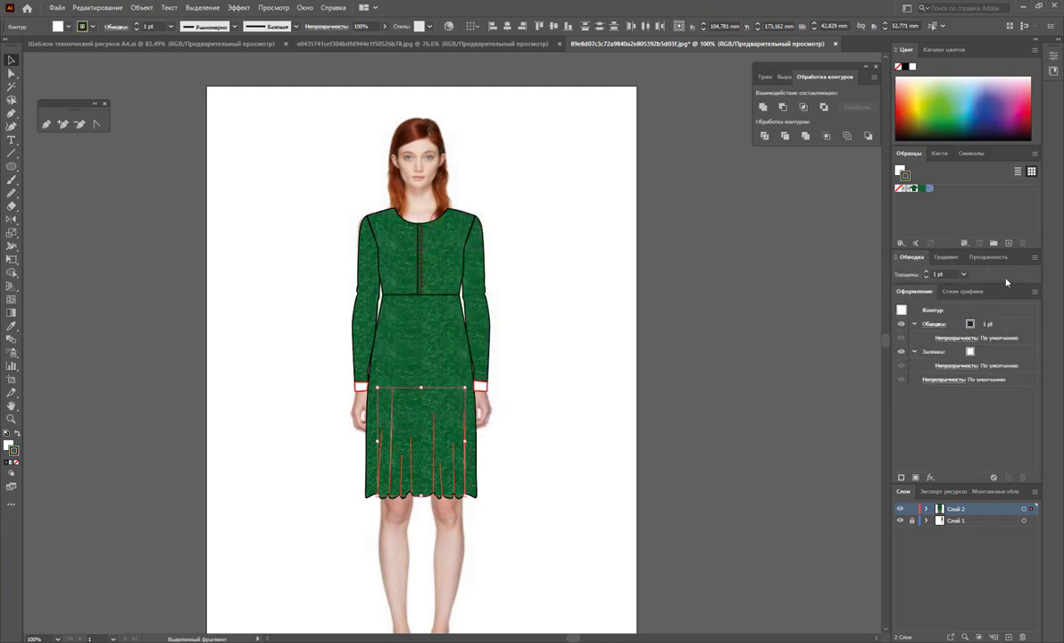
{"action": "left_click", "coordinate": [1035, 259]}
{"action": "left_click", "coordinate": [956, 246]}
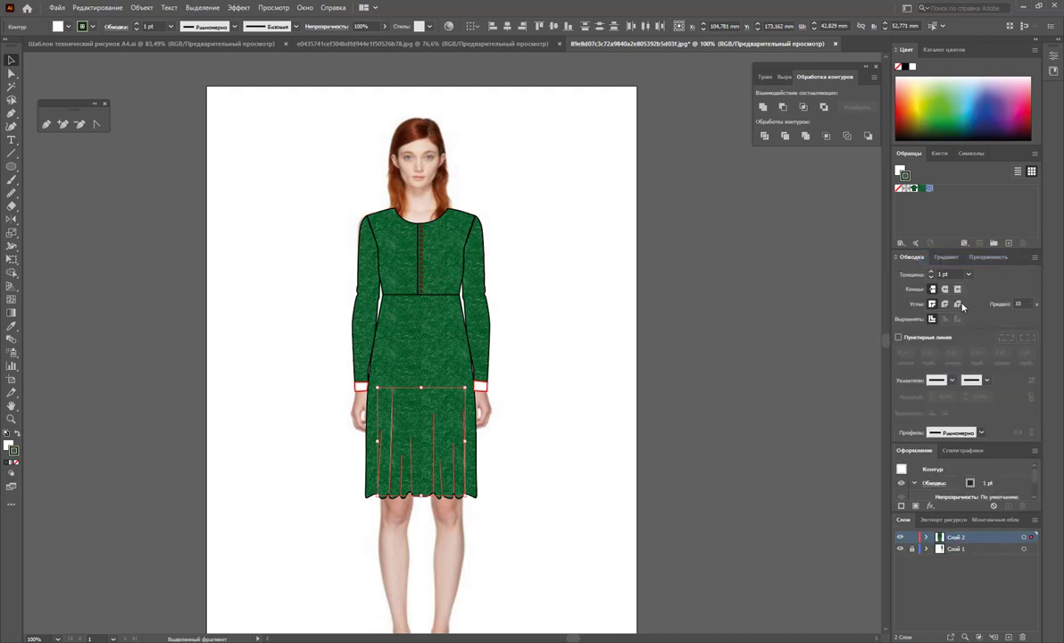
{"action": "left_click", "coordinate": [981, 433]}
{"action": "left_click", "coordinate": [950, 539]}
{"action": "left_click", "coordinate": [78, 422]}
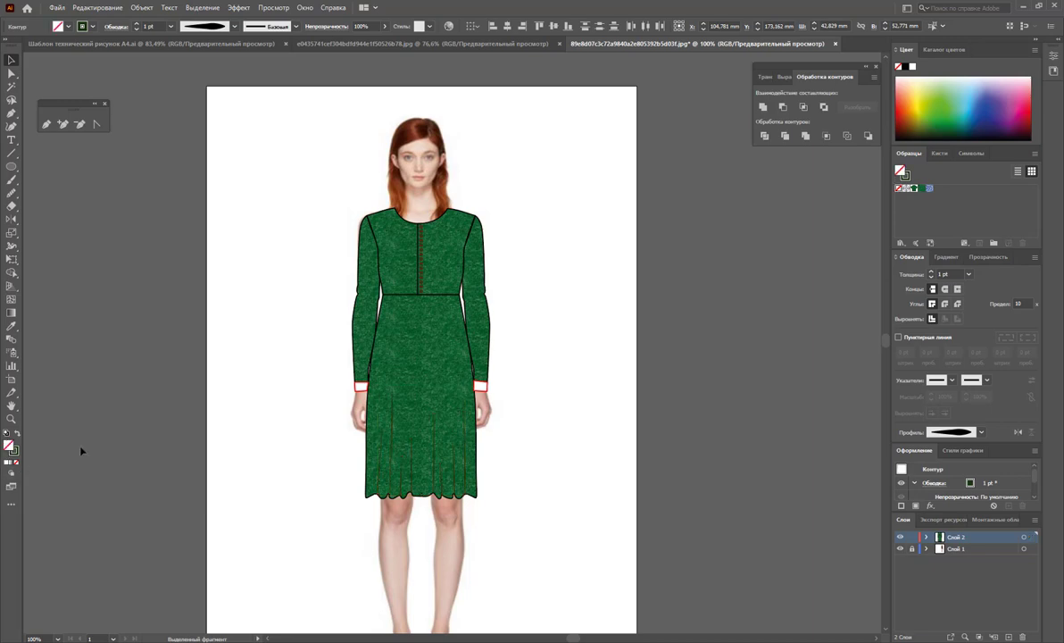
- Fill both sleeve cuffs with the green knit swatch and outline them in near-black 020202
{"action": "scroll", "coordinate": [675, 413], "scroll_direction": "up", "scroll_amount": 2}
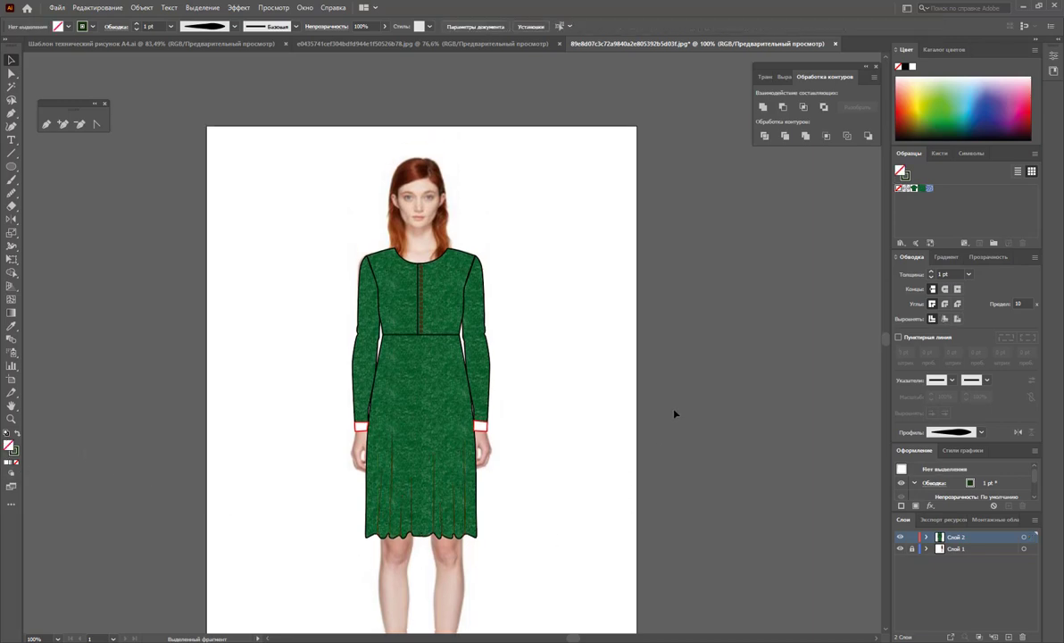
{"action": "scroll", "coordinate": [675, 414], "scroll_direction": "up", "scroll_amount": 1}
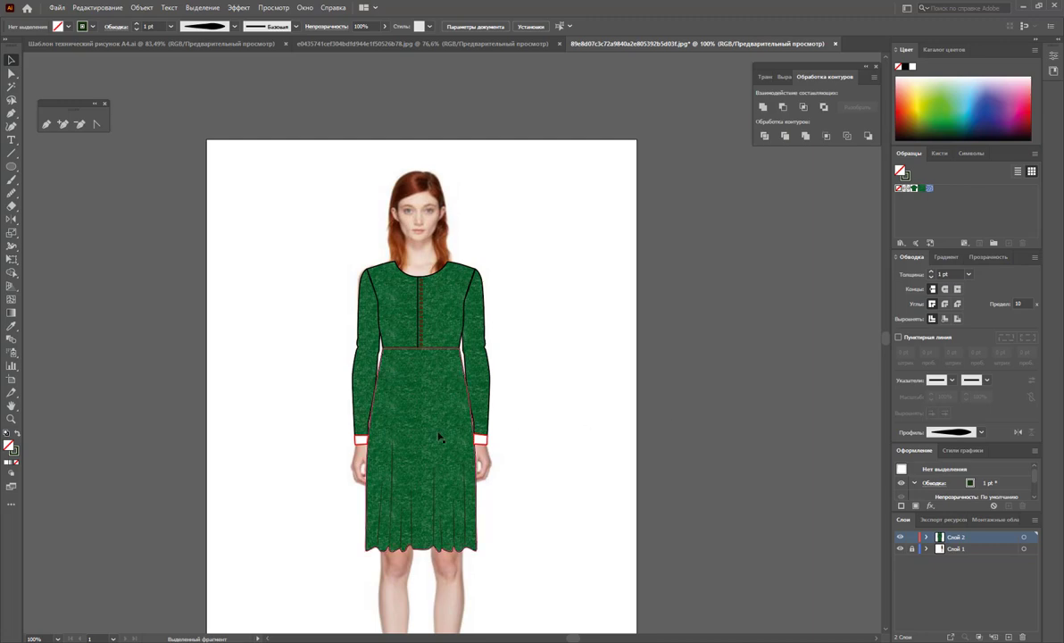
{"action": "left_click", "coordinate": [483, 440]}
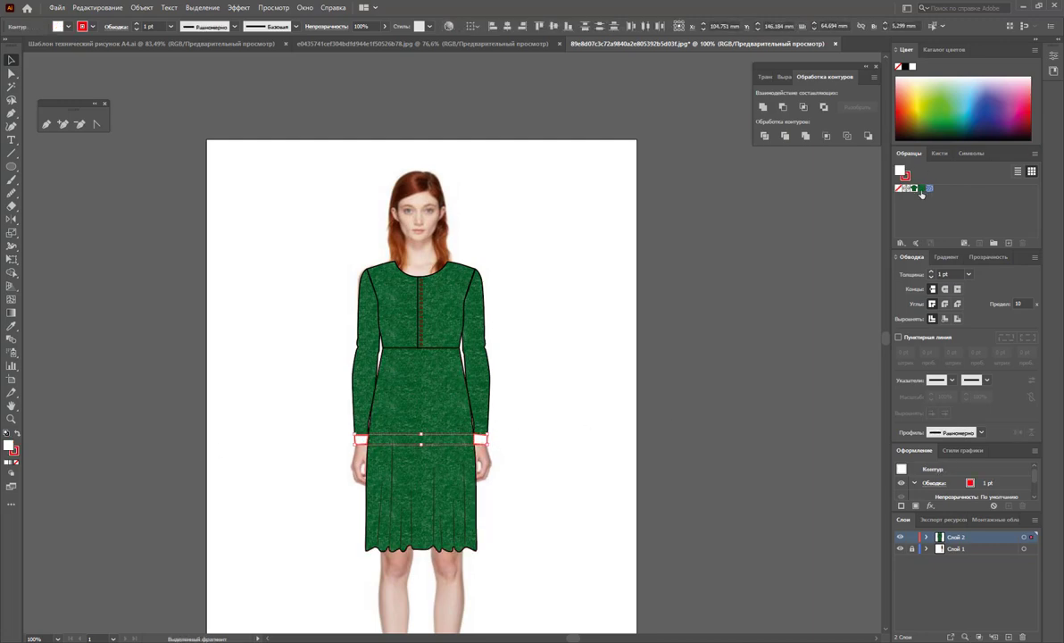
{"action": "left_click", "coordinate": [920, 188]}
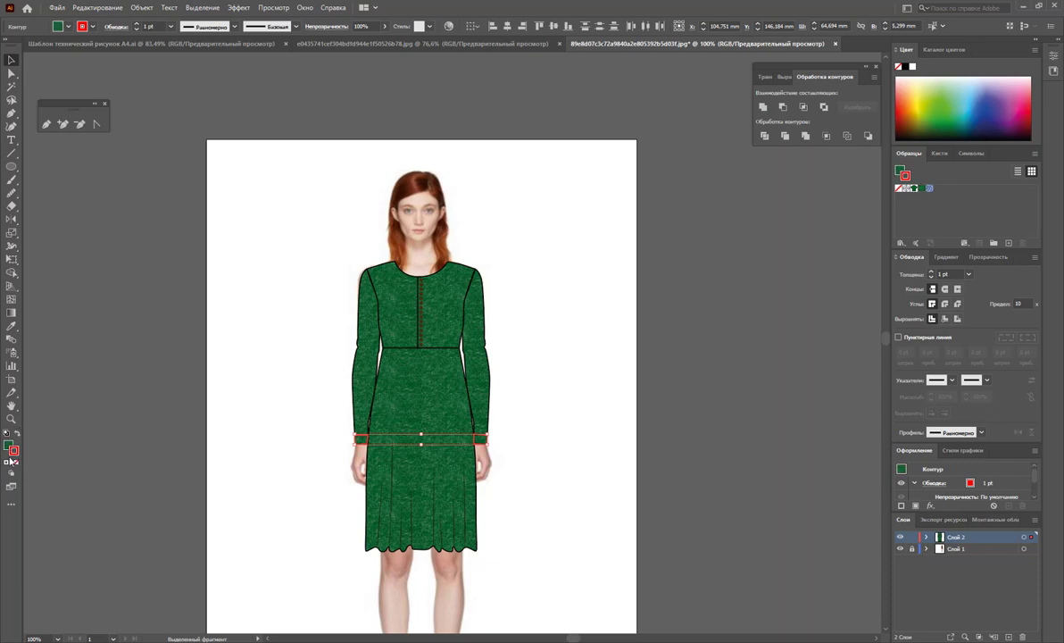
{"action": "left_click", "coordinate": [15, 462]}
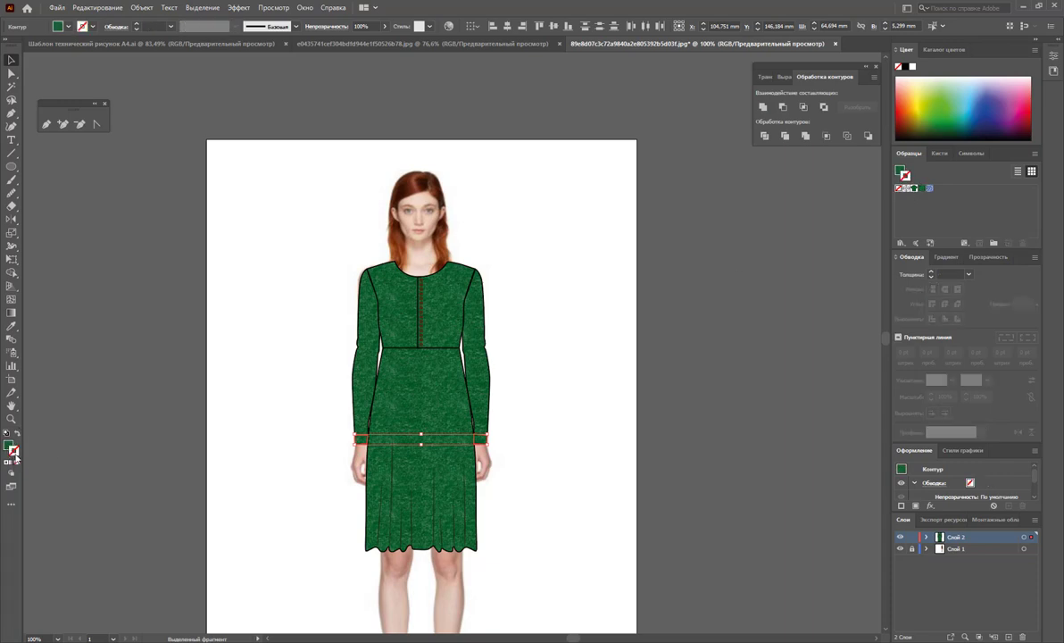
{"action": "double_click", "coordinate": [14, 454]}
{"action": "left_click", "coordinate": [382, 391]}
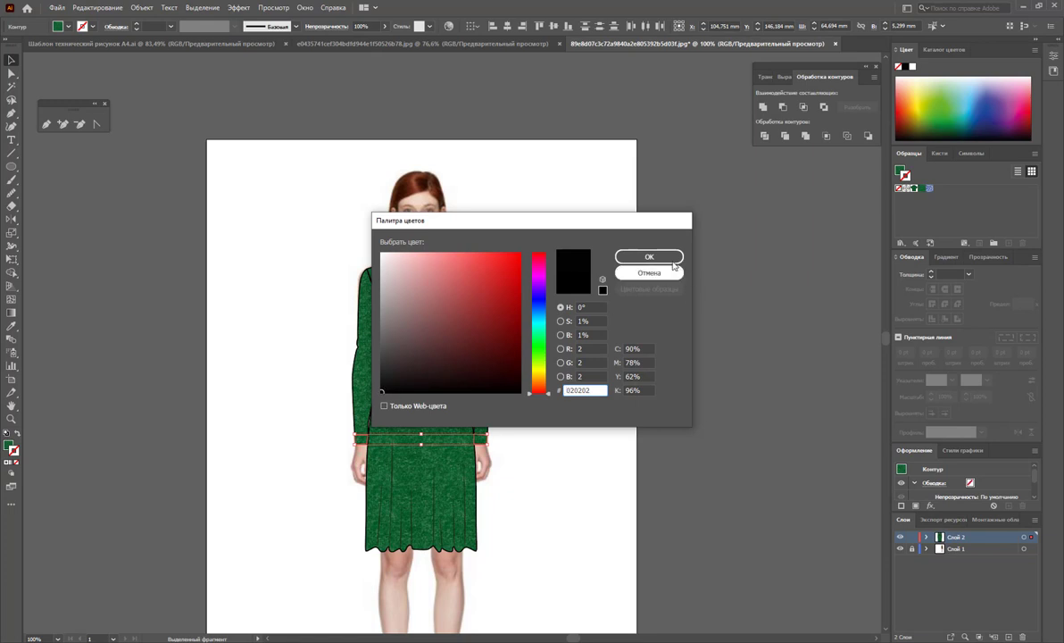
{"action": "left_click", "coordinate": [649, 257]}
{"action": "left_click", "coordinate": [181, 218]}
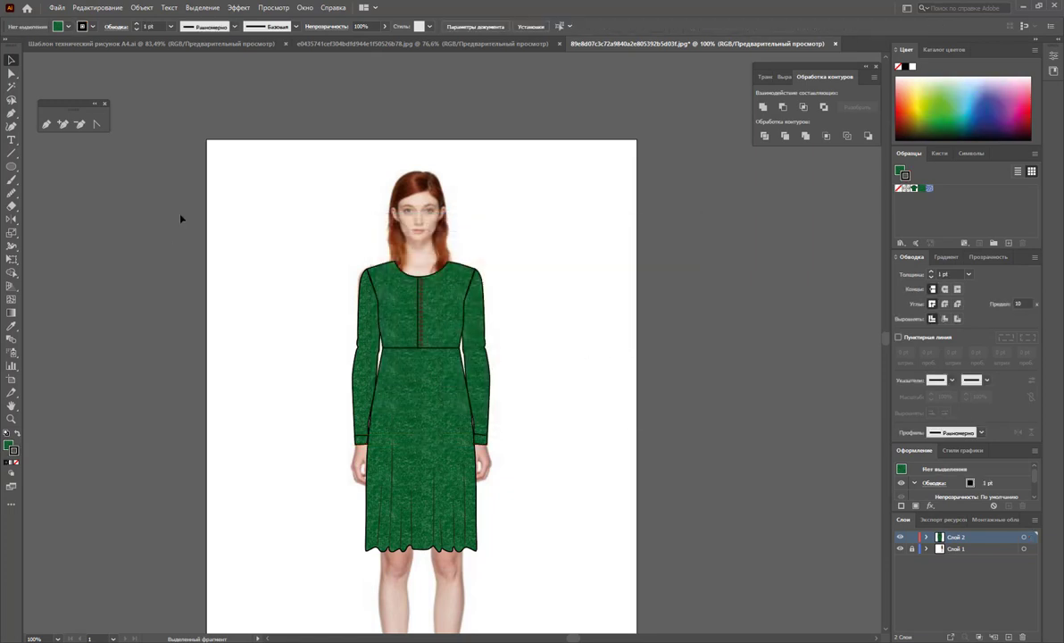
{"action": "left_click", "coordinate": [47, 124]}
- Draw a shadow shape down the dress's left side, filled black with no outline
{"action": "left_click", "coordinate": [379, 312]}
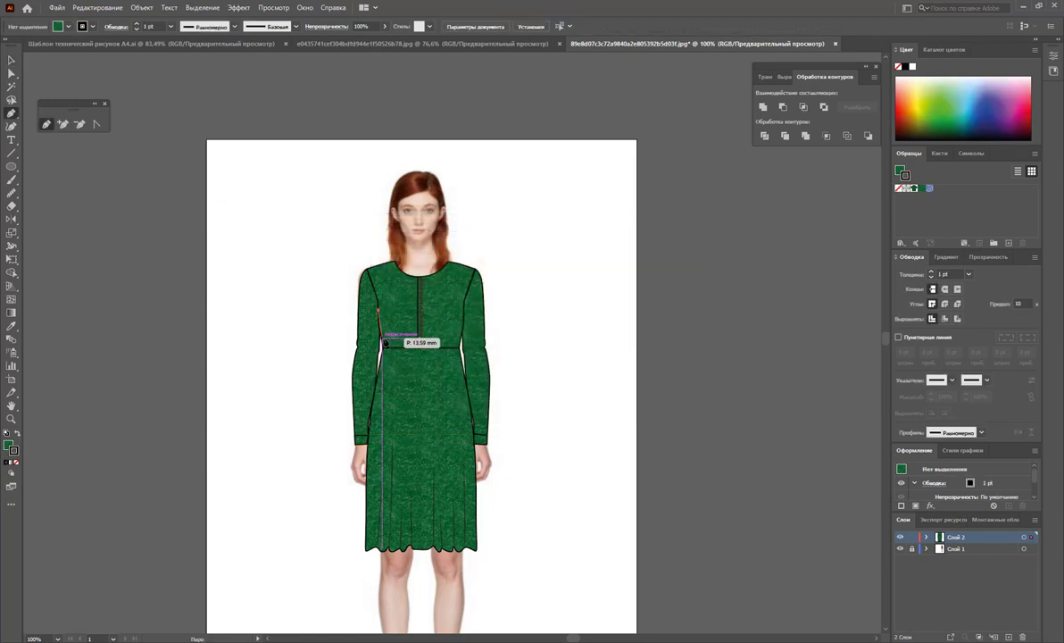
{"action": "mouse_move", "coordinate": [397, 347]}
{"action": "left_mouse_down"}
{"action": "mouse_move", "coordinate": [375, 551]}
{"action": "mouse_move", "coordinate": [371, 444]}
{"action": "mouse_move", "coordinate": [391, 357]}
{"action": "mouse_move", "coordinate": [379, 309]}
{"action": "left_mouse_up"}
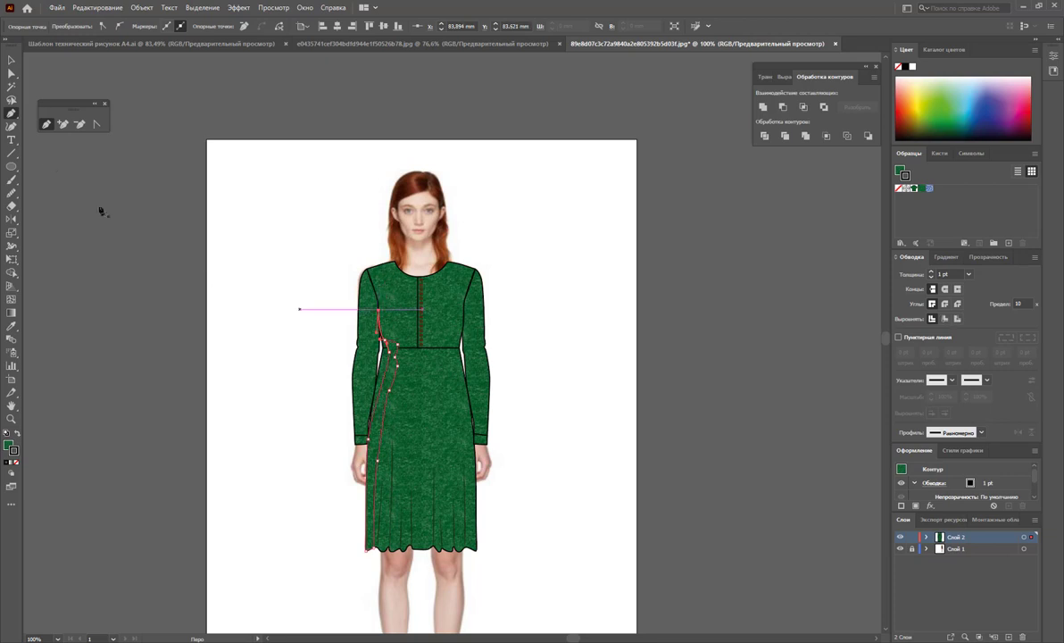
{"action": "left_click", "coordinate": [11, 75]}
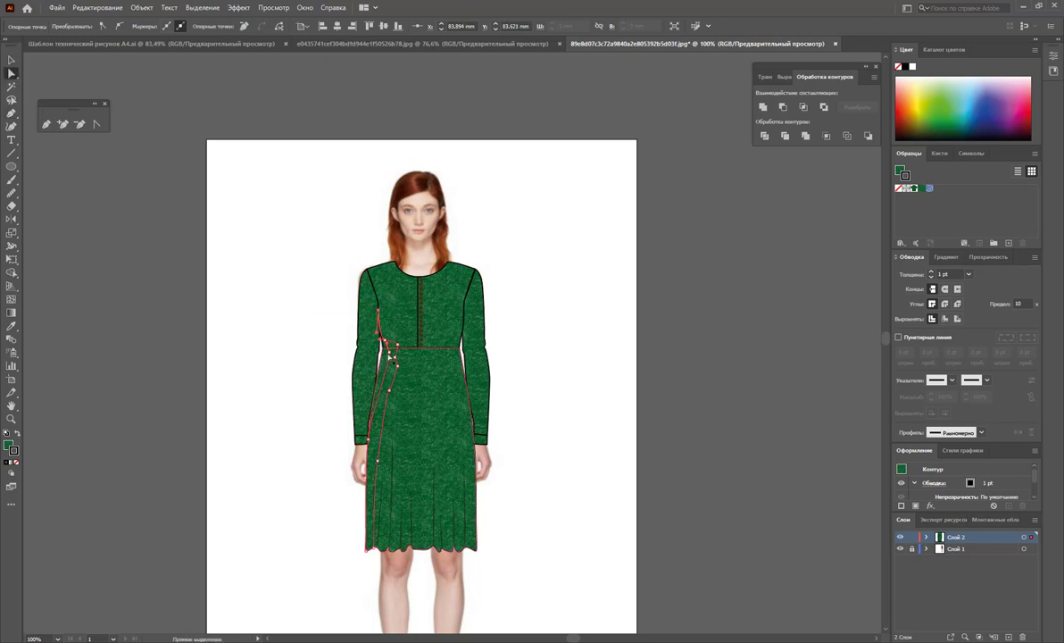
{"action": "left_click_drag", "start_coordinate": [389, 356], "coordinate": [380, 336]}
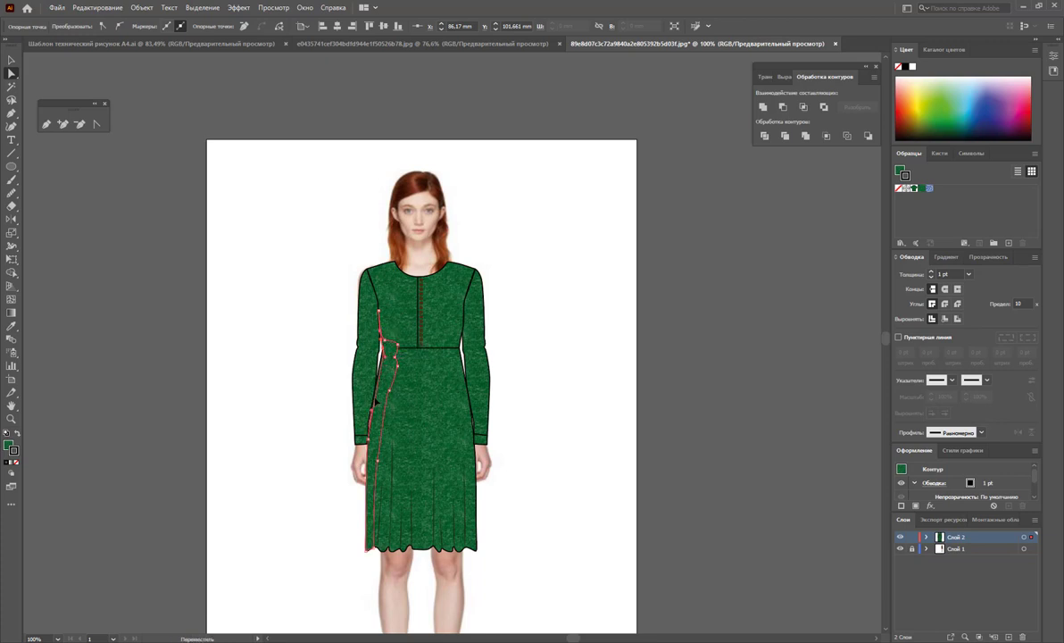
{"action": "left_click_drag", "start_coordinate": [376, 403], "coordinate": [373, 385]}
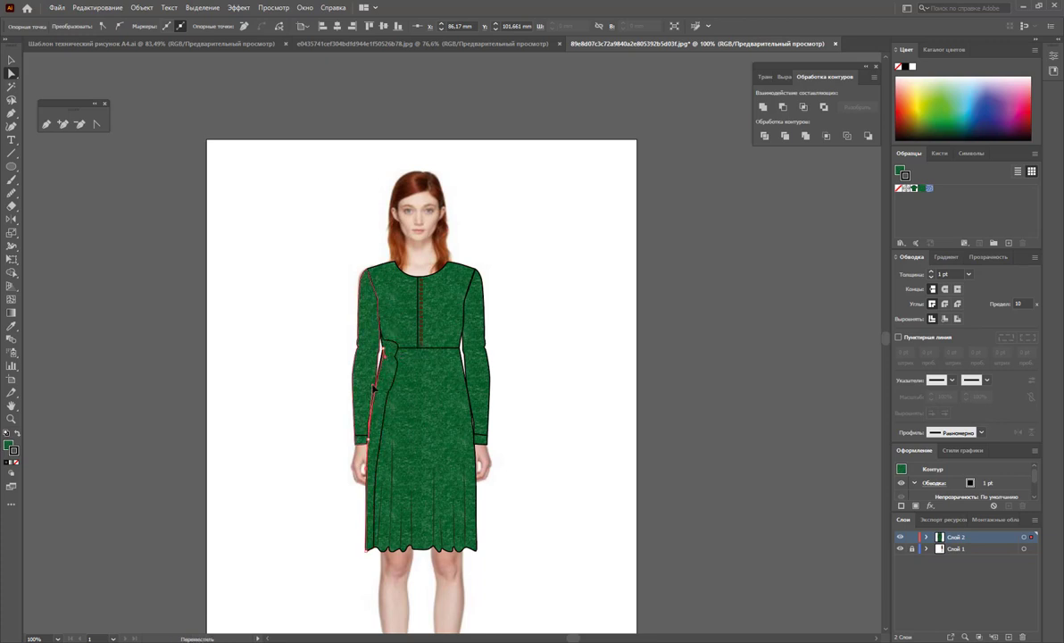
{"action": "left_click", "coordinate": [17, 434]}
{"action": "left_click", "coordinate": [17, 462]}
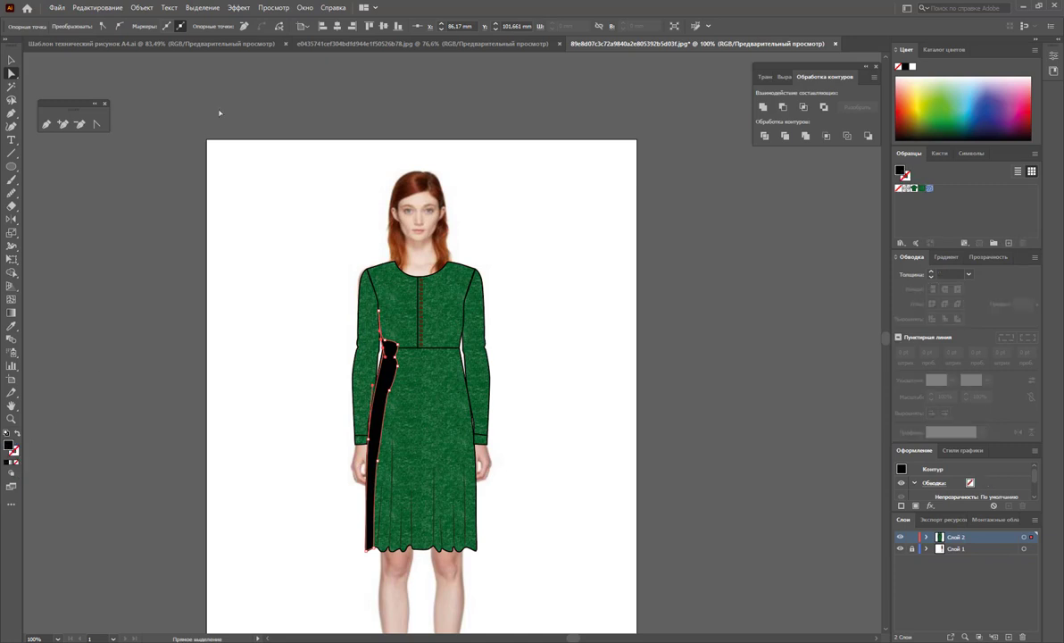
- Set the black shadow shape's opacity to 14%
{"action": "left_click", "coordinate": [12, 60]}
{"action": "left_click", "coordinate": [126, 231]}
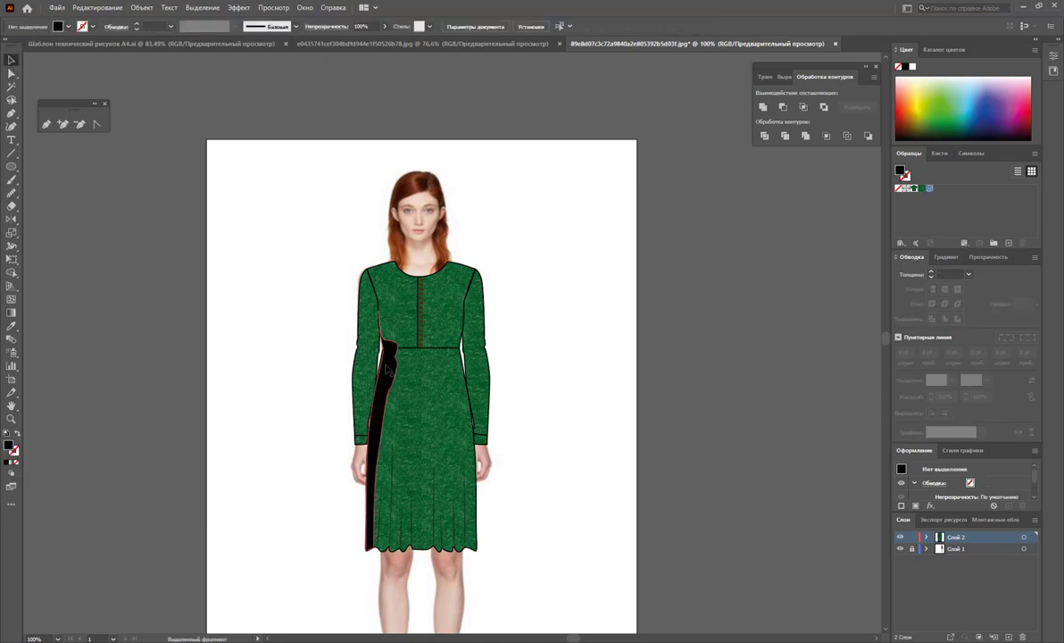
{"action": "left_click", "coordinate": [390, 361]}
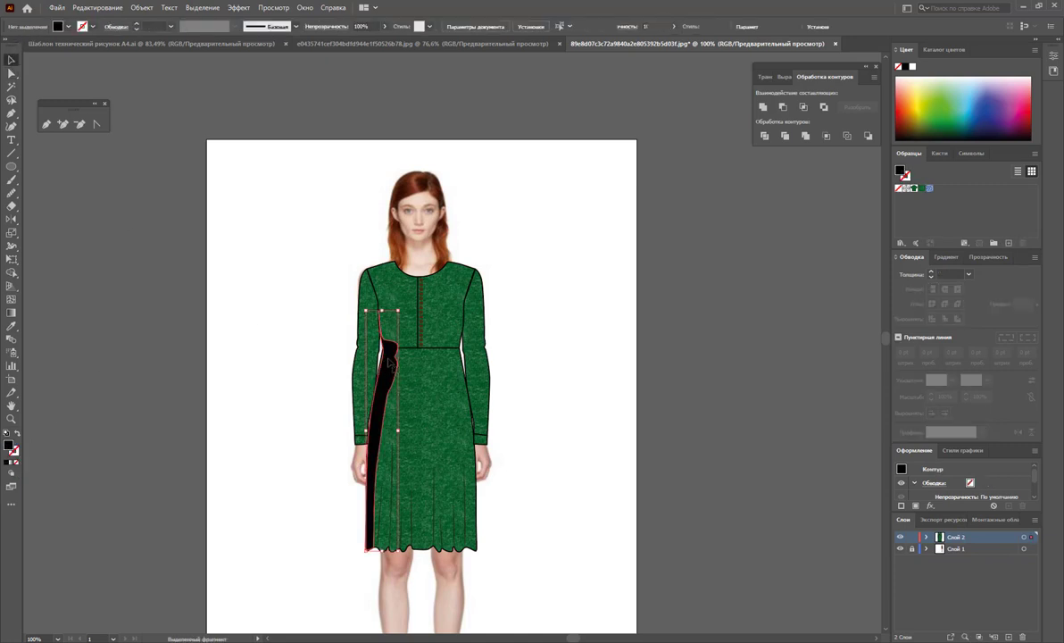
{"action": "left_click", "coordinate": [386, 28]}
{"action": "left_click_drag", "start_coordinate": [352, 41], "coordinate": [349, 44]}
{"action": "left_click", "coordinate": [536, 220]}
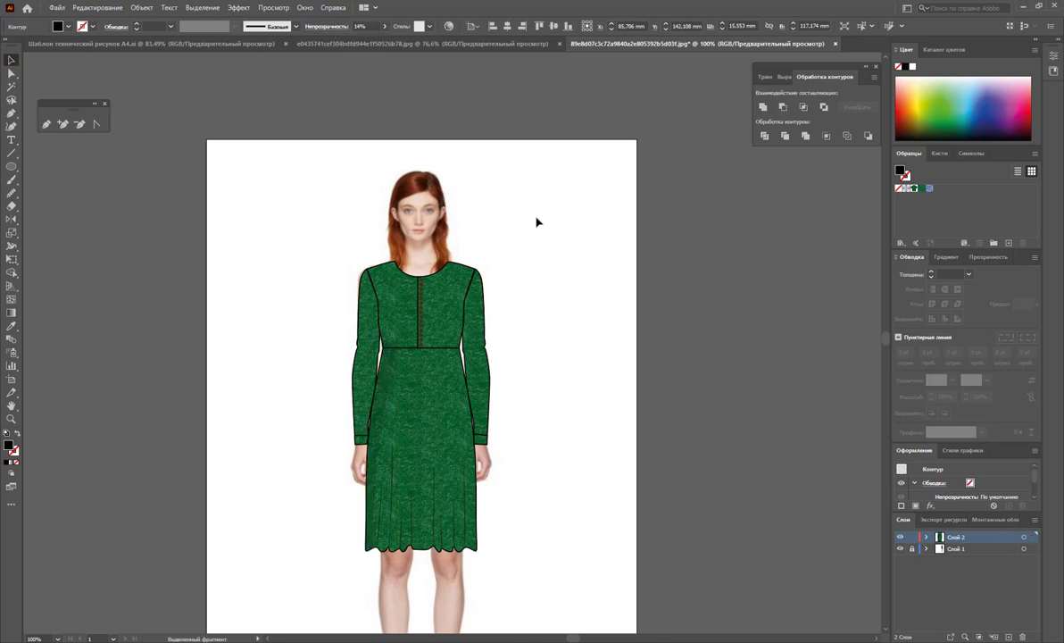
- Pen-draw a curved path along the left sleeve up toward the shoulder
{"action": "left_click", "coordinate": [46, 123]}
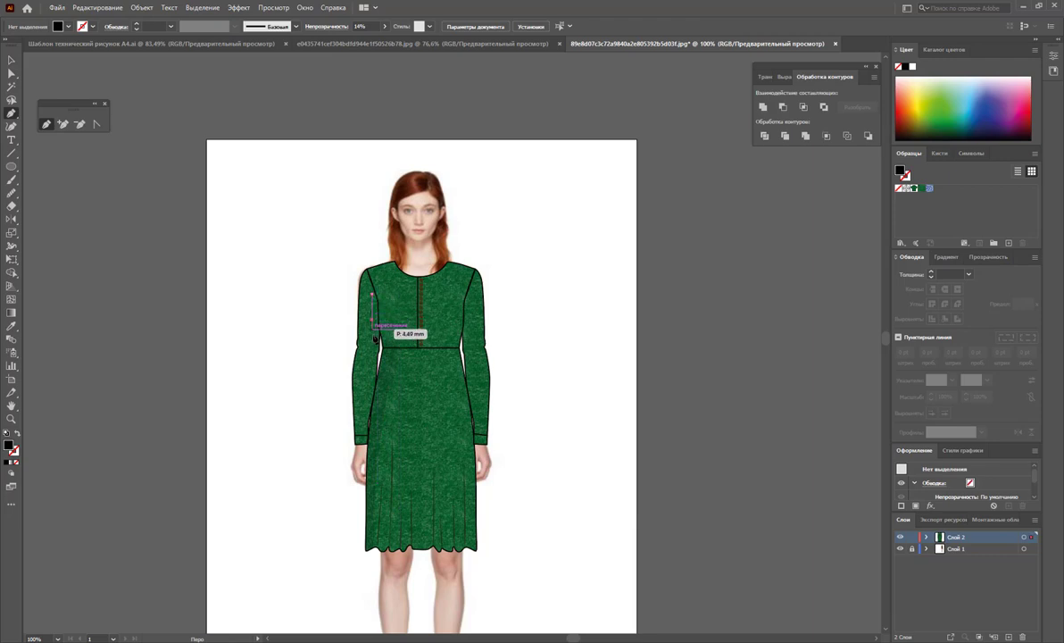
{"action": "left_click", "coordinate": [372, 295]}
{"action": "mouse_move", "coordinate": [374, 359]}
{"action": "left_mouse_down"}
{"action": "mouse_move", "coordinate": [367, 414]}
{"action": "mouse_move", "coordinate": [376, 379]}
{"action": "left_mouse_up"}
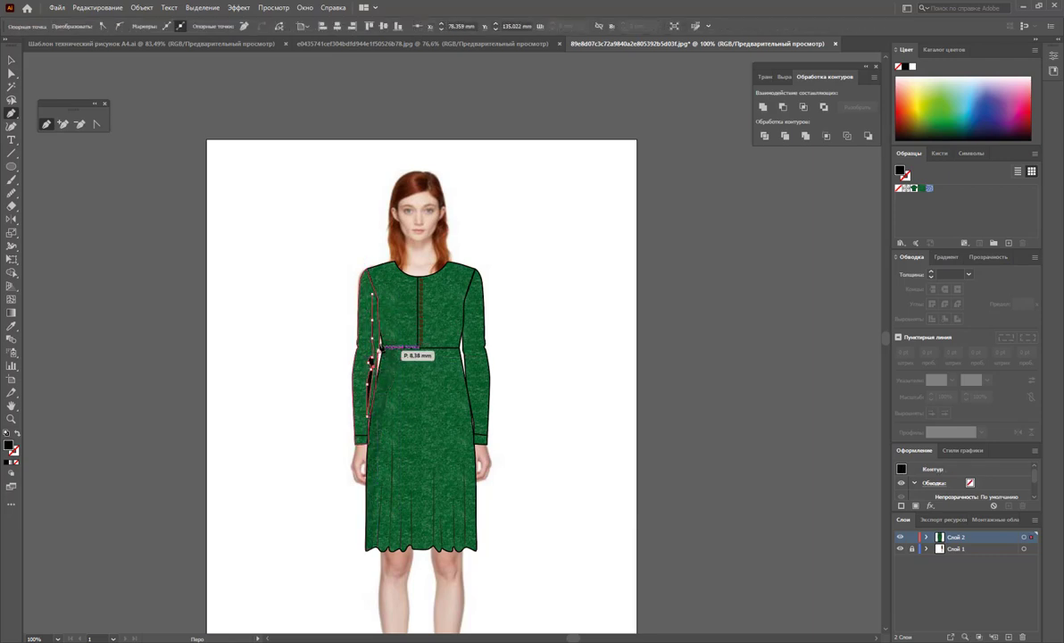
{"action": "left_click", "coordinate": [377, 378]}
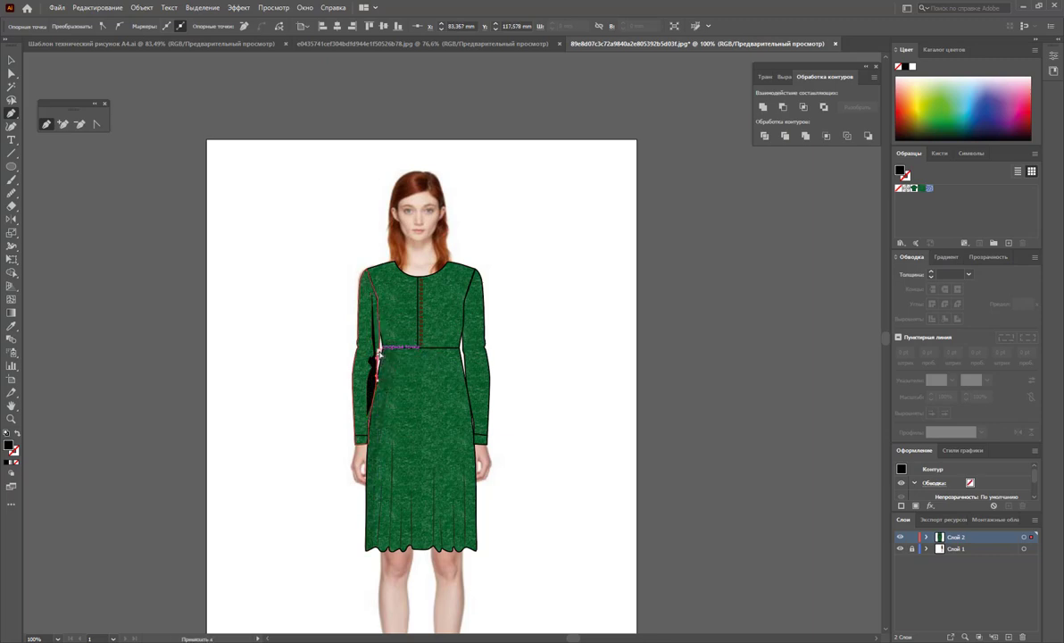
{"action": "left_click_drag", "start_coordinate": [375, 292], "coordinate": [370, 289]}
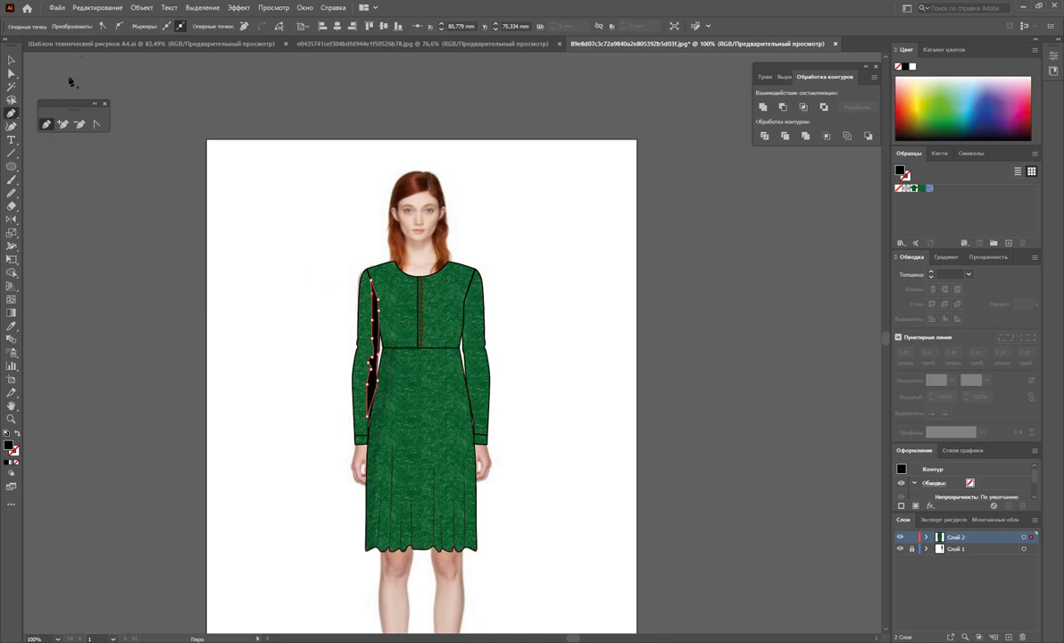
- Fill the sleeve shape with the dress's green knit texture and deselect it
{"action": "left_click", "coordinate": [12, 326]}
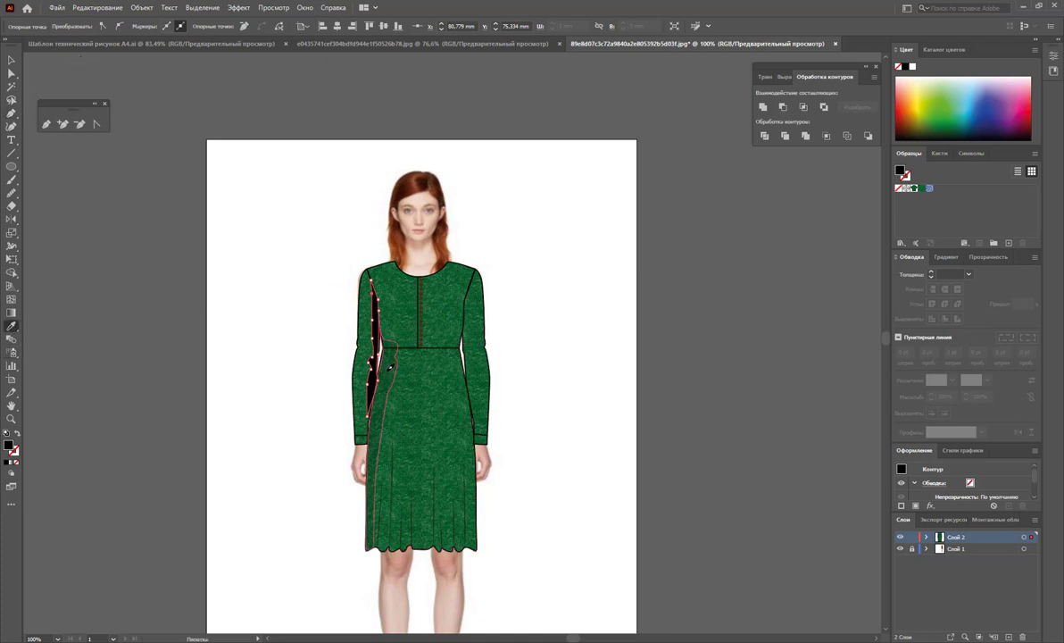
{"action": "left_click", "coordinate": [389, 369]}
{"action": "left_click", "coordinate": [11, 61]}
{"action": "left_click", "coordinate": [181, 205]}
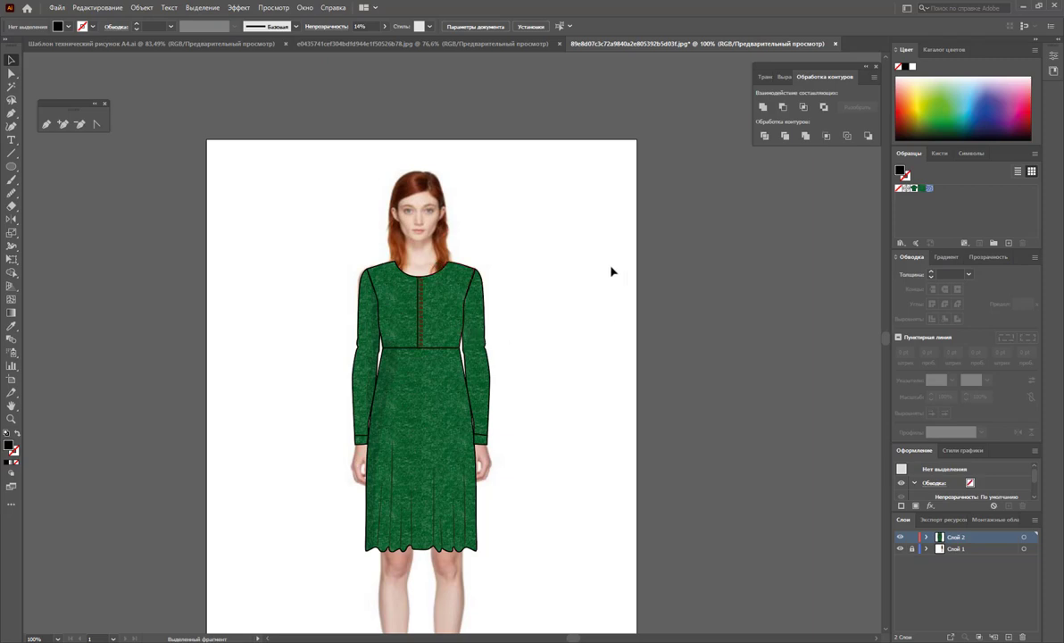
{"action": "left_click", "coordinate": [12, 419]}
{"action": "mouse_move", "coordinate": [442, 486]}
{"action": "left_mouse_down"}
{"action": "mouse_move", "coordinate": [523, 448]}
{"action": "mouse_move", "coordinate": [291, 360]}
{"action": "left_mouse_up"}
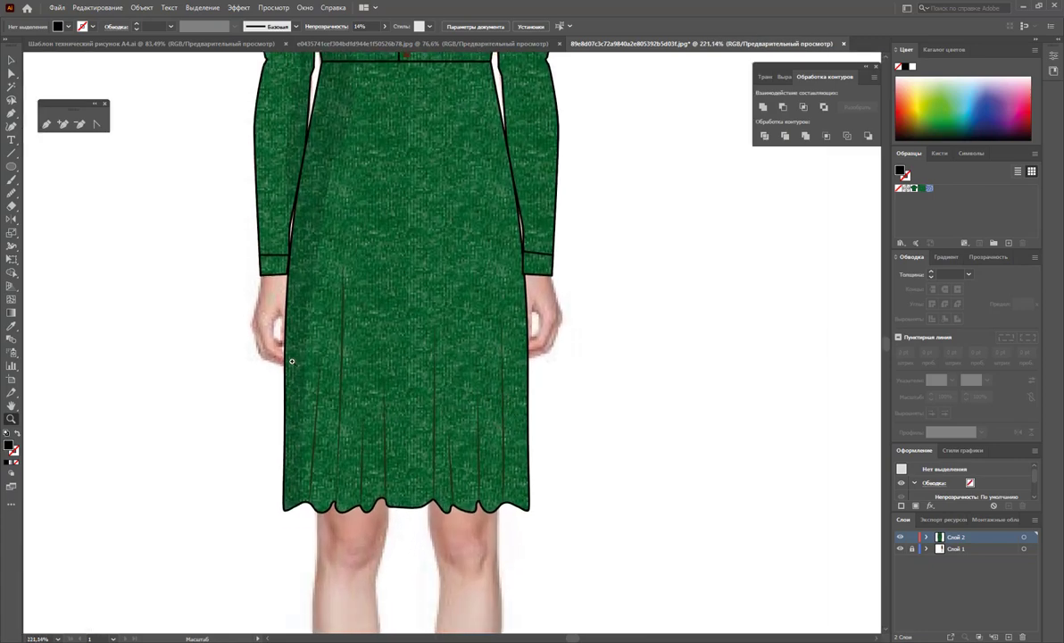
- Pen-draw a narrow slit from the skirt's lower-left hem up to a top point
{"action": "left_click", "coordinate": [46, 125]}
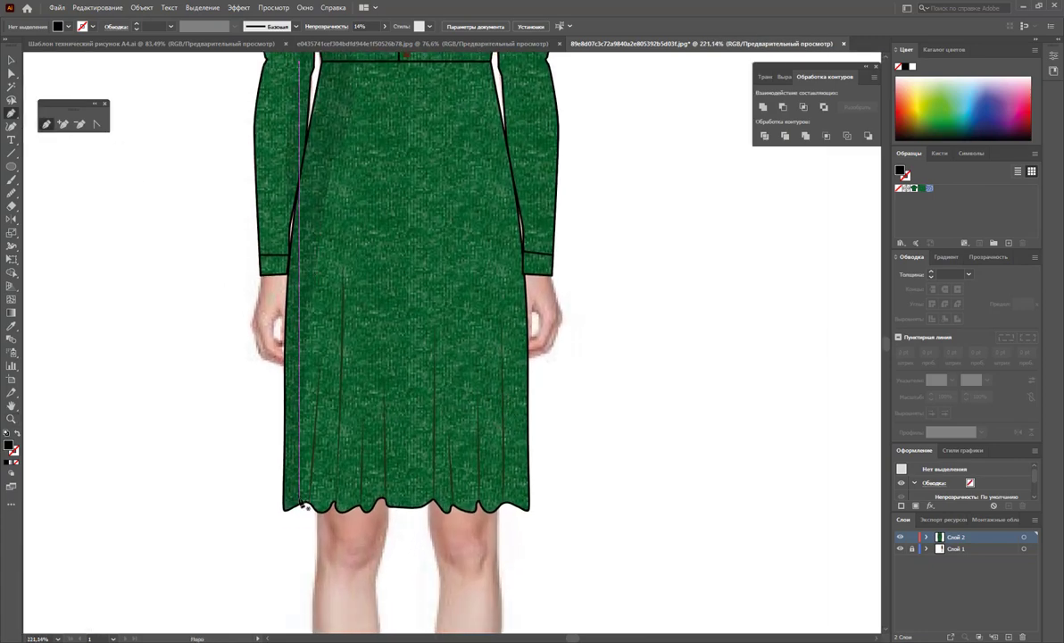
{"action": "left_click", "coordinate": [314, 351]}
{"action": "left_click", "coordinate": [303, 510]}
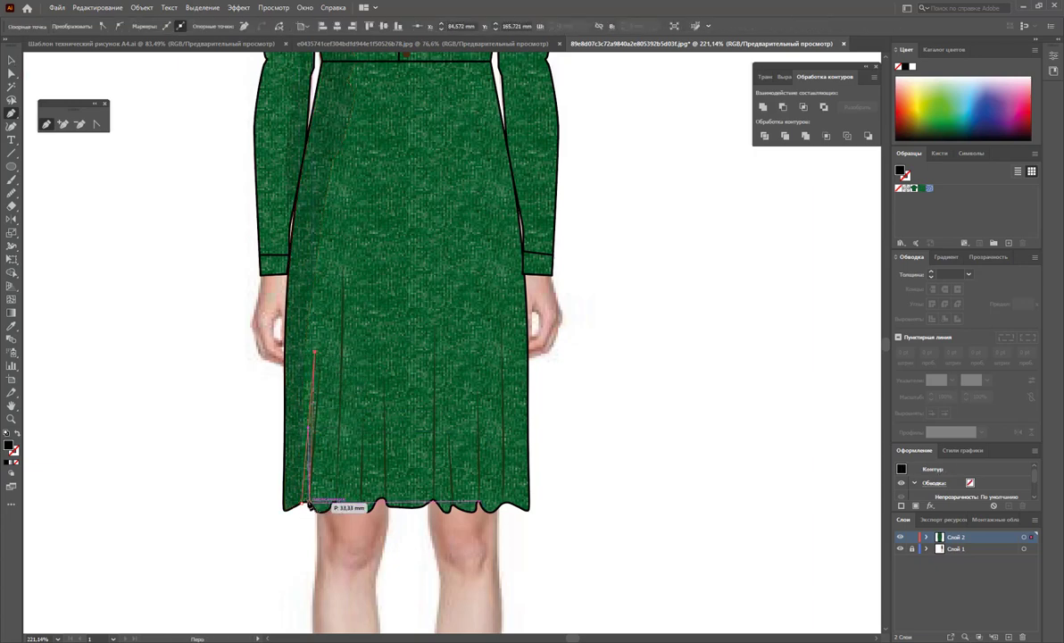
{"action": "left_click", "coordinate": [301, 509]}
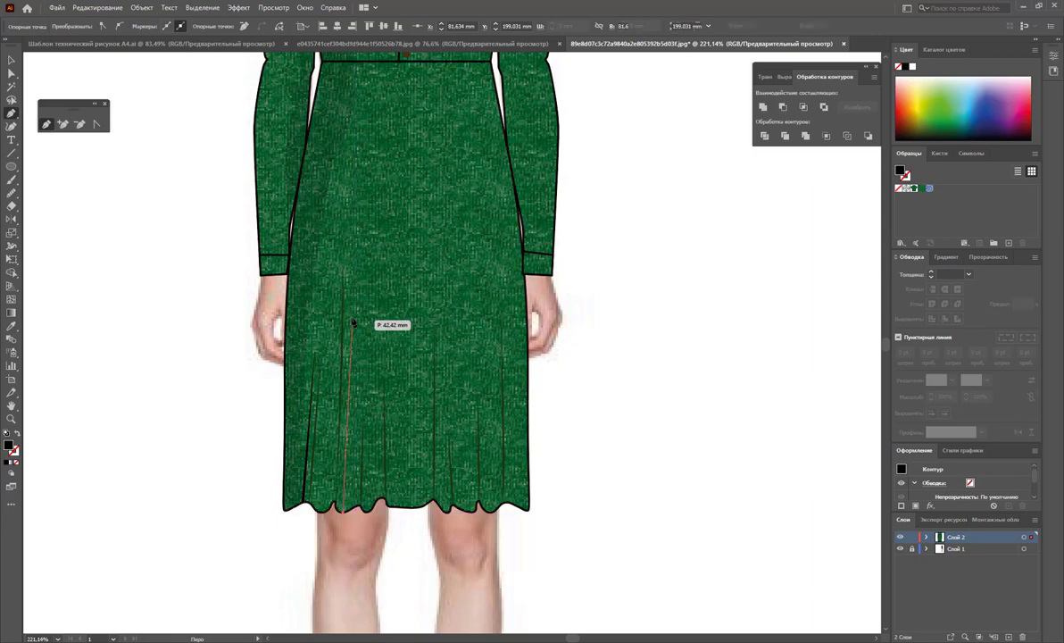
{"action": "left_click", "coordinate": [347, 306]}
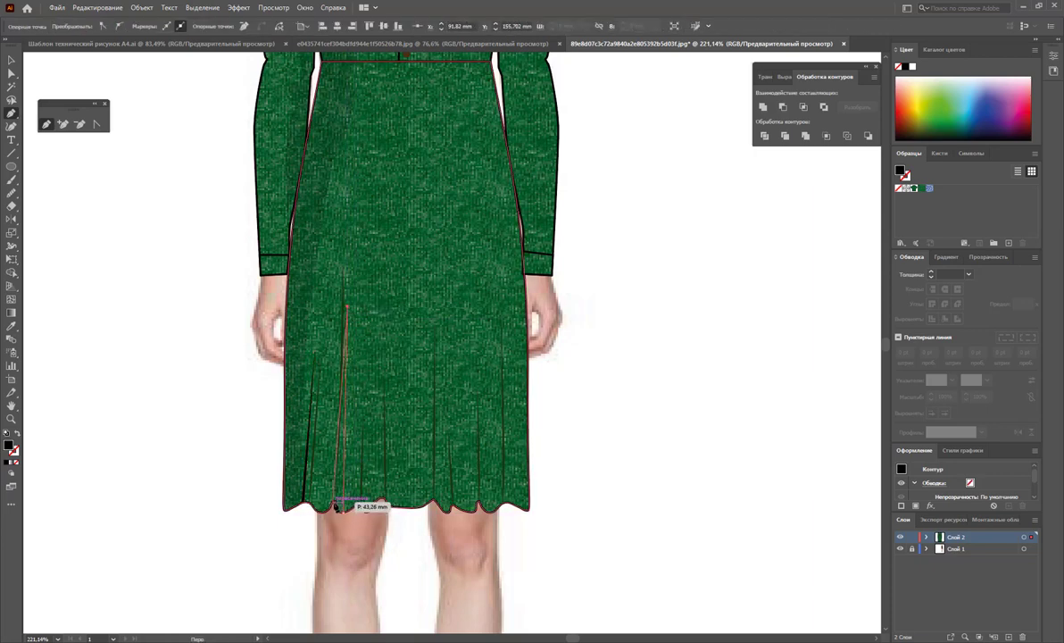
{"action": "left_click", "coordinate": [337, 507]}
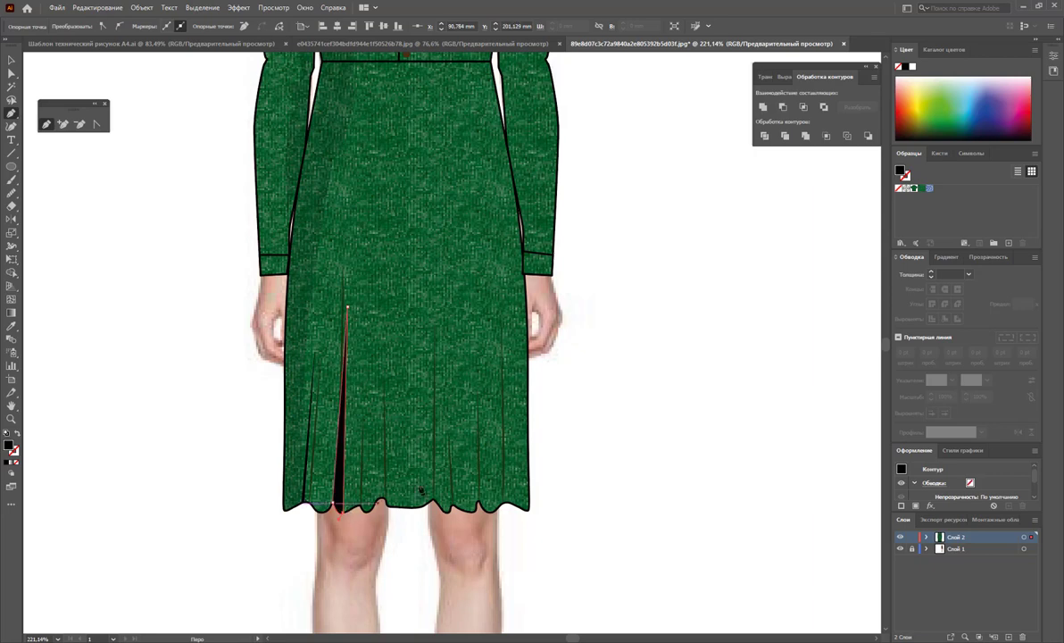
- Draw a second narrow slit rising from the hem near the skirt's centre
{"action": "left_click", "coordinate": [391, 507]}
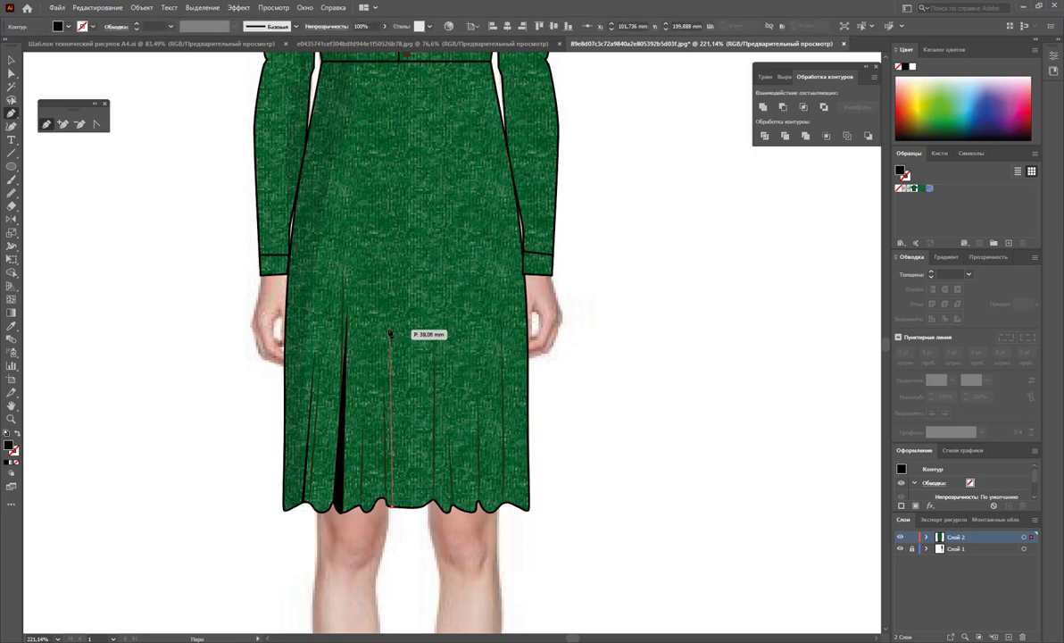
{"action": "left_click", "coordinate": [384, 328]}
{"action": "left_click", "coordinate": [391, 506]}
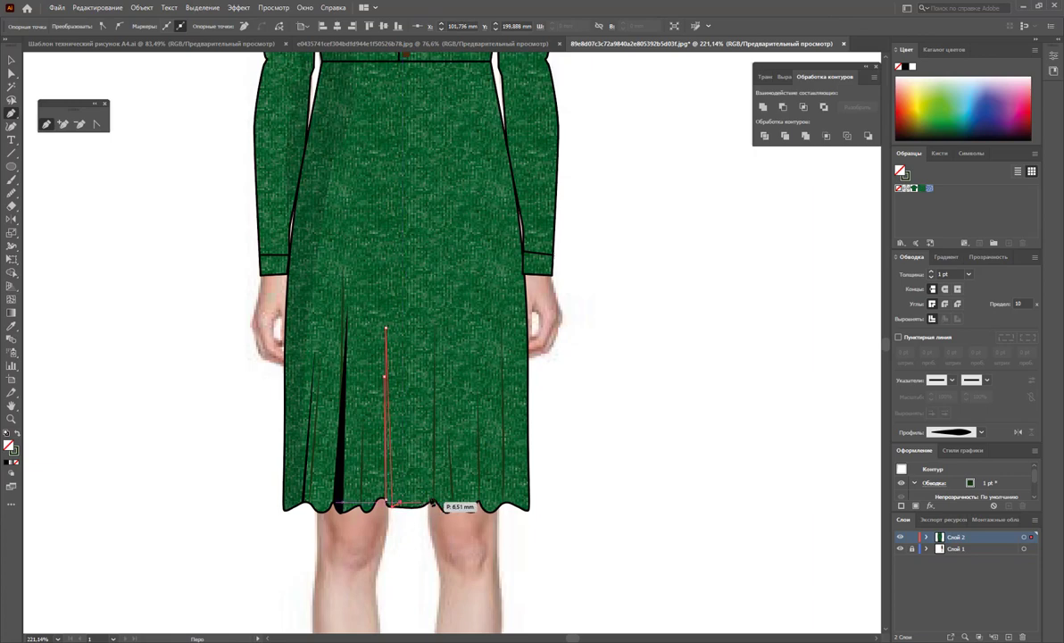
{"action": "left_click", "coordinate": [427, 461], "text": "ctrl"}
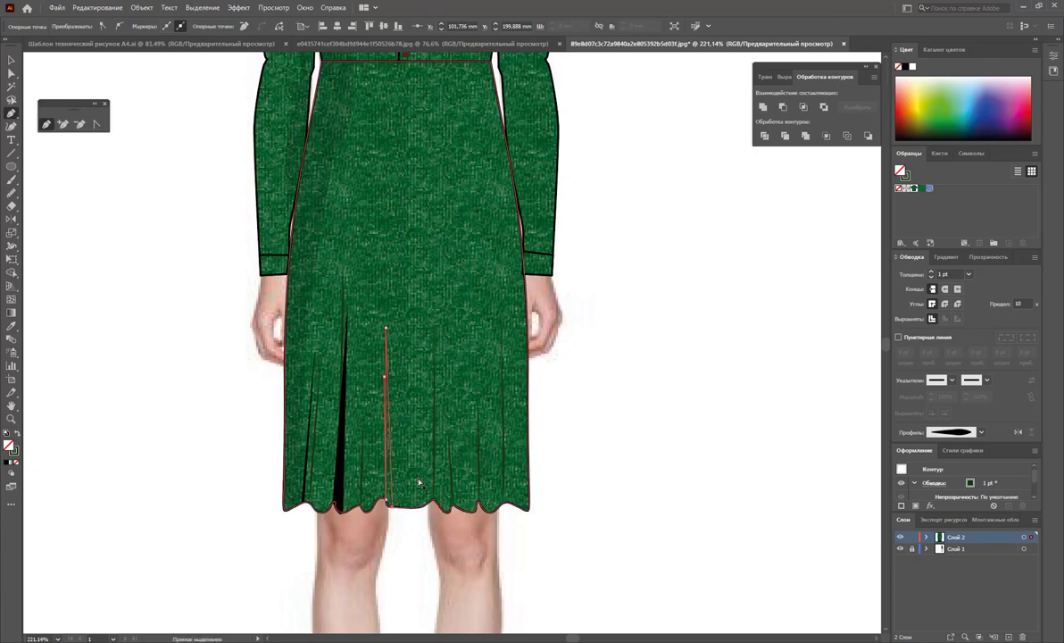
{"action": "left_click", "coordinate": [387, 427], "text": "ctrl"}
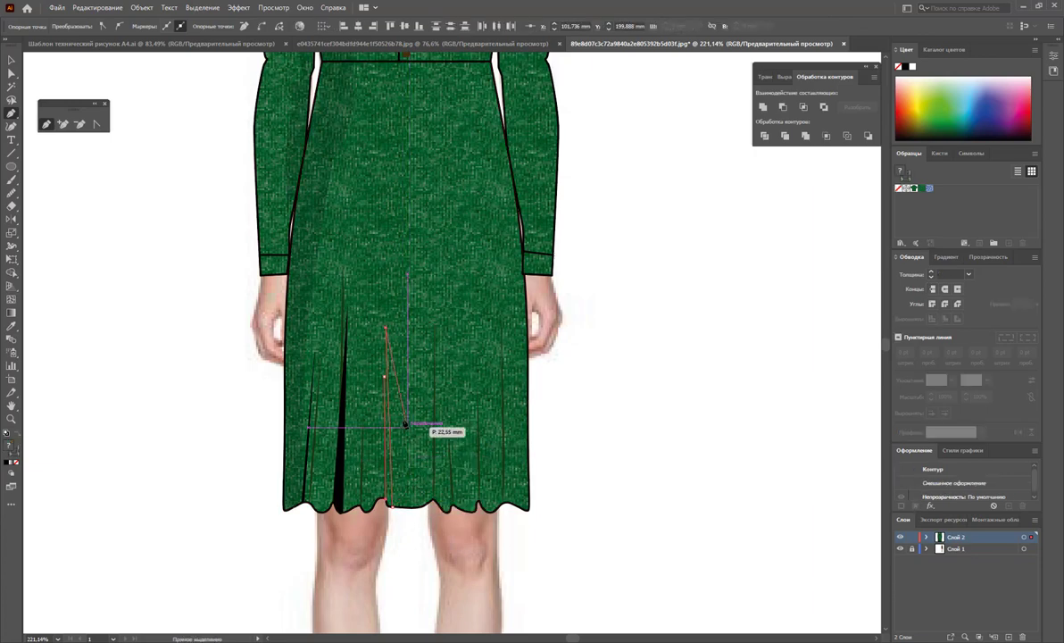
{"action": "left_click", "coordinate": [384, 502]}
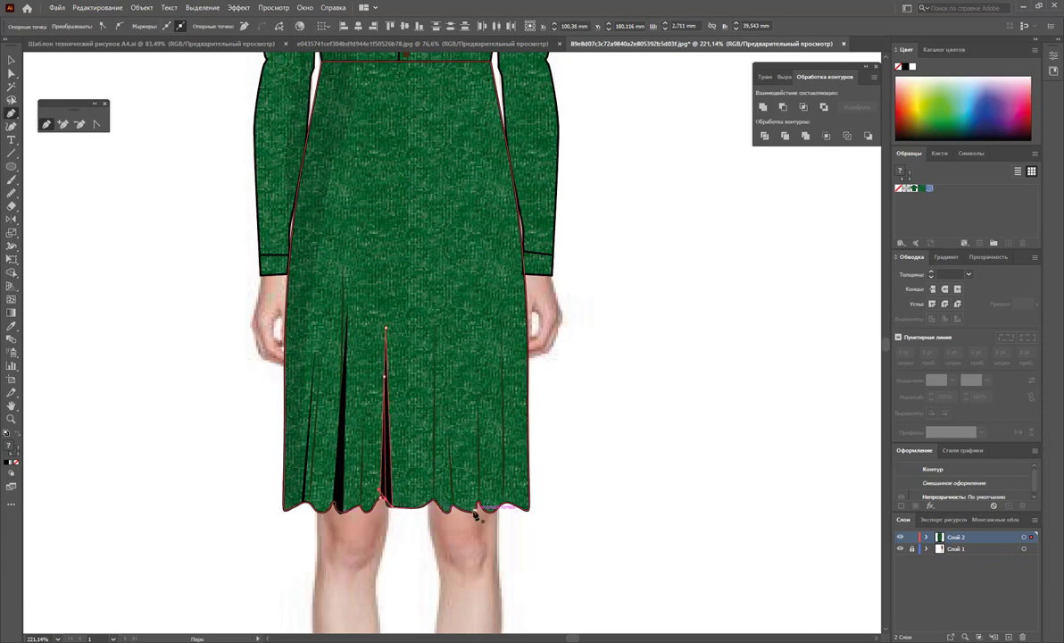
- Draw more narrow slits rising from the hem on the skirt's right side
{"action": "left_click", "coordinate": [471, 413]}
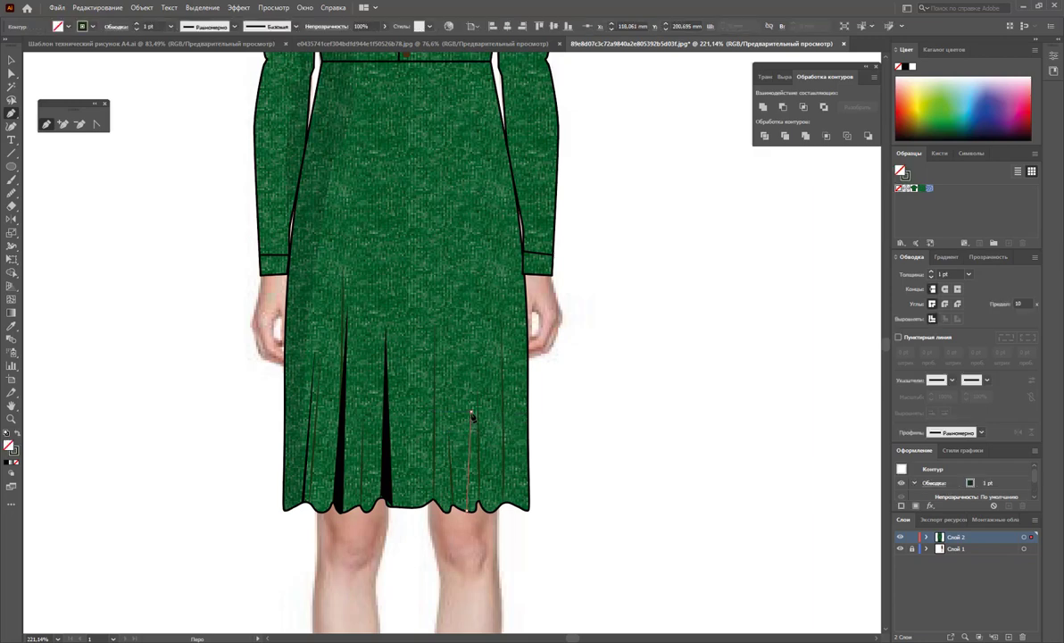
{"action": "left_click", "coordinate": [473, 507]}
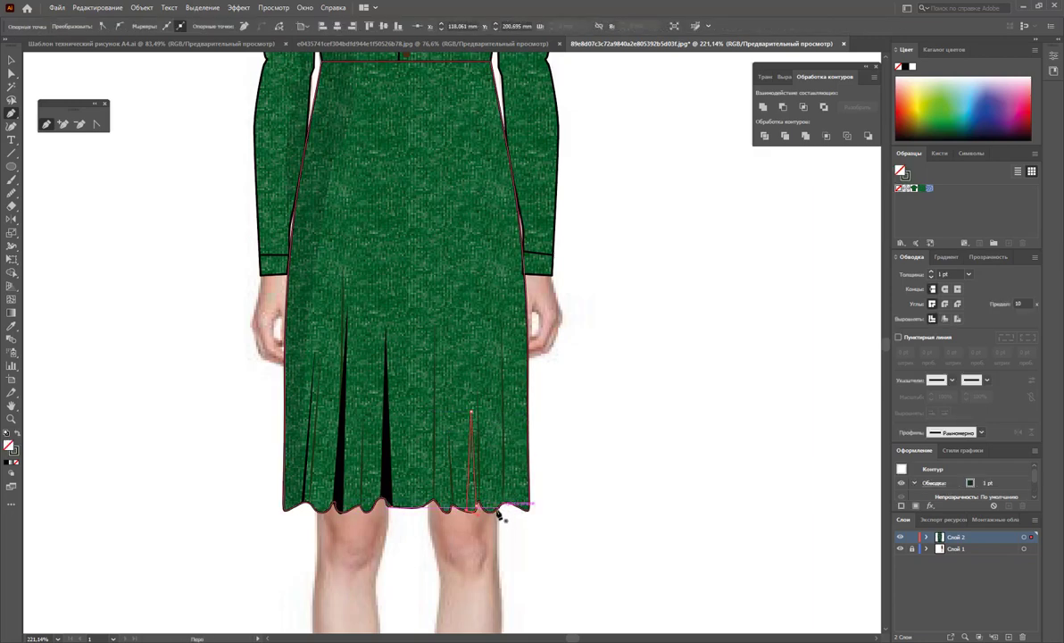
{"action": "left_click", "coordinate": [494, 508]}
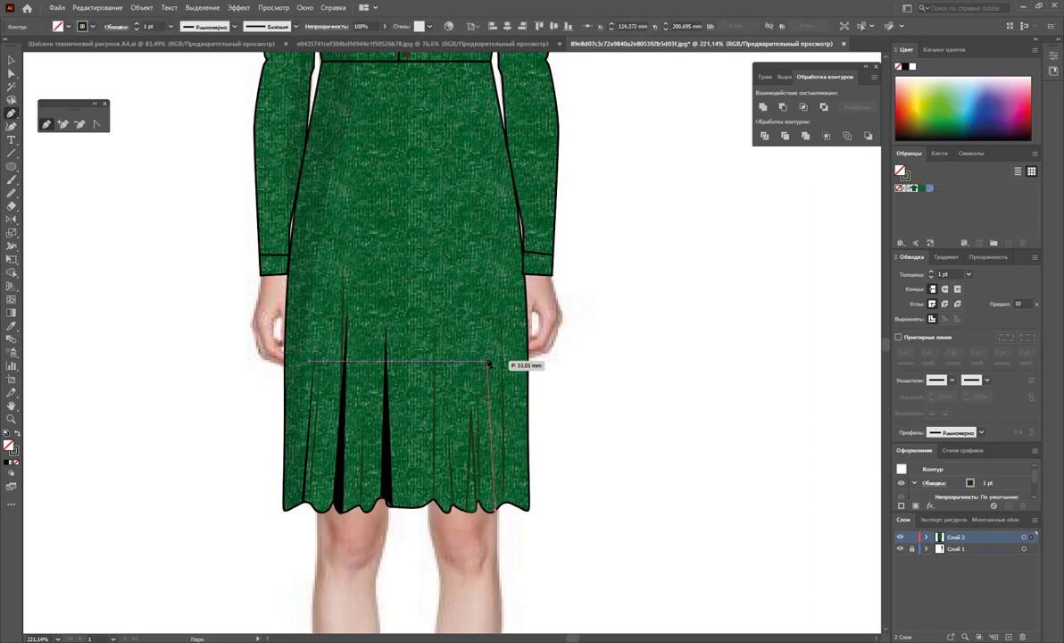
{"action": "left_click", "coordinate": [487, 360]}
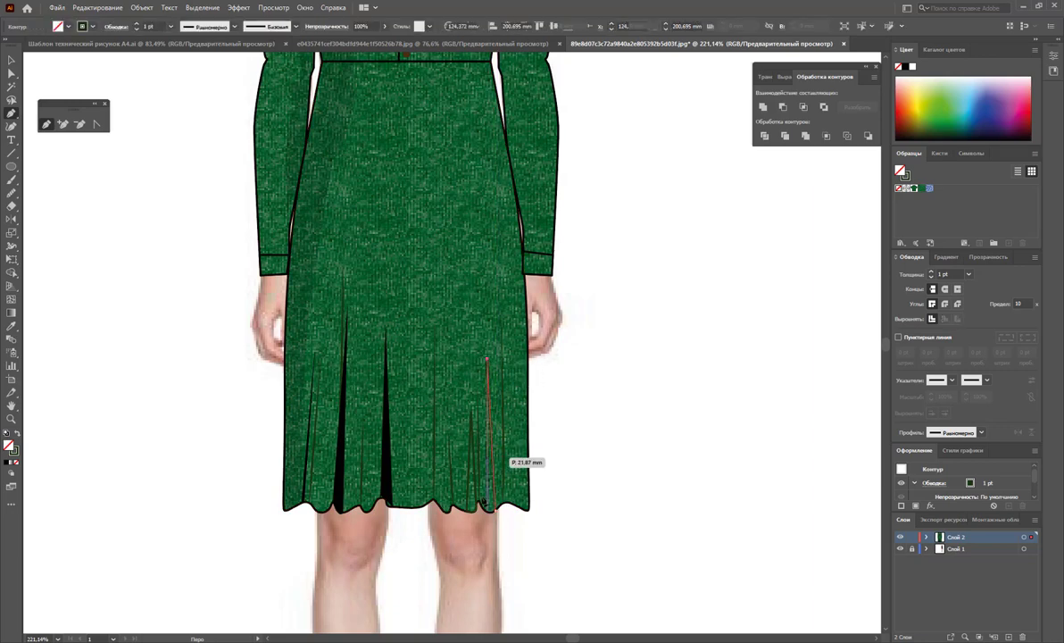
{"action": "left_click", "coordinate": [493, 508]}
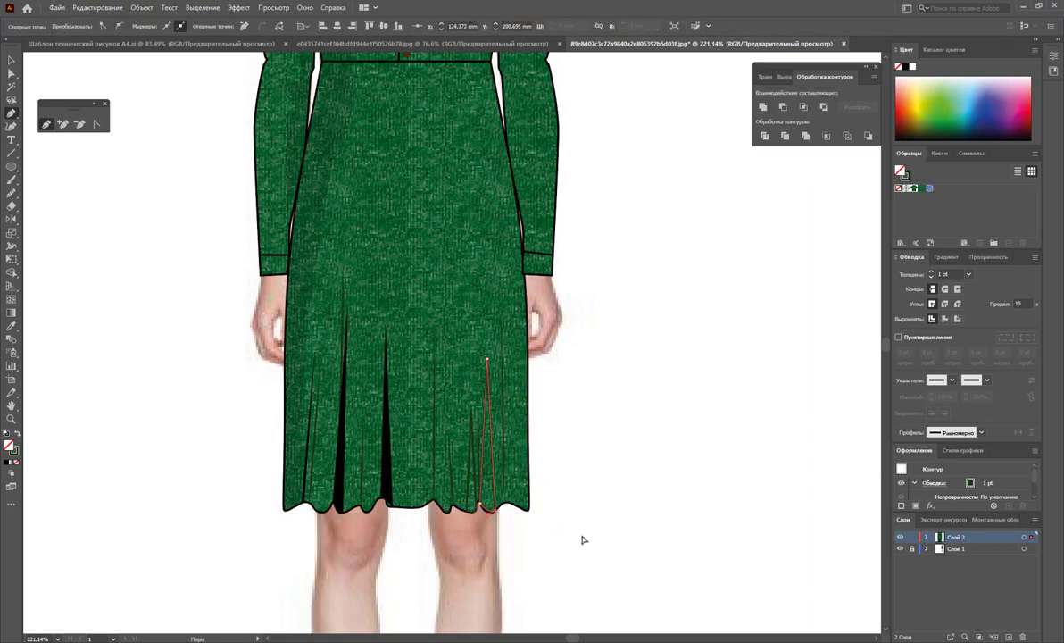
{"action": "left_click", "coordinate": [582, 541], "text": "ctrl"}
- Shift-select the slit shapes across the skirt
{"action": "left_click", "coordinate": [11, 62]}
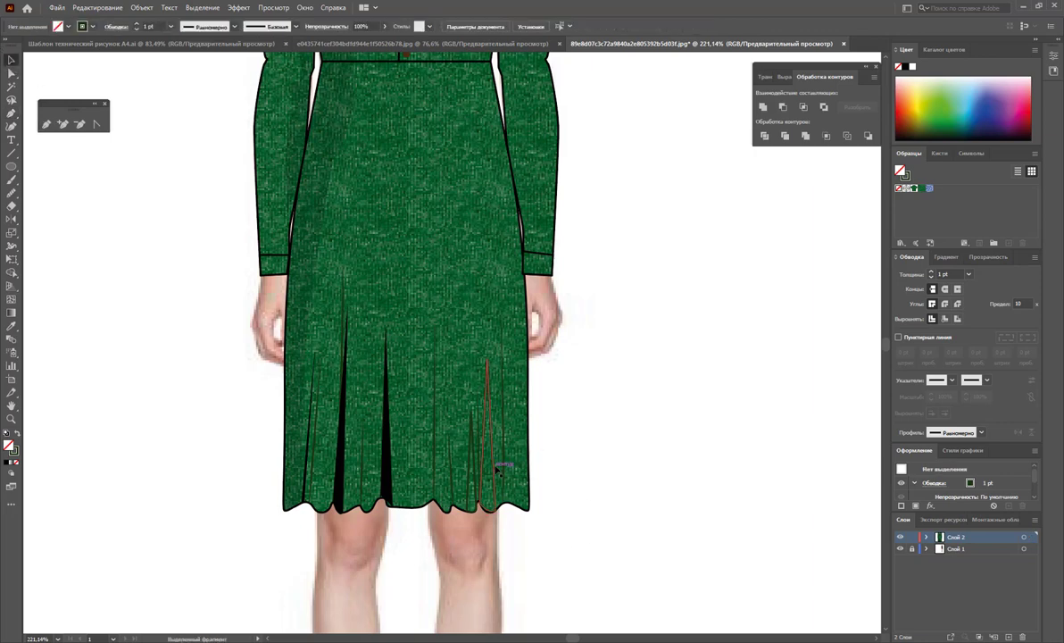
{"action": "left_click", "coordinate": [475, 453]}
{"action": "left_click", "coordinate": [375, 429], "text": "shift"}
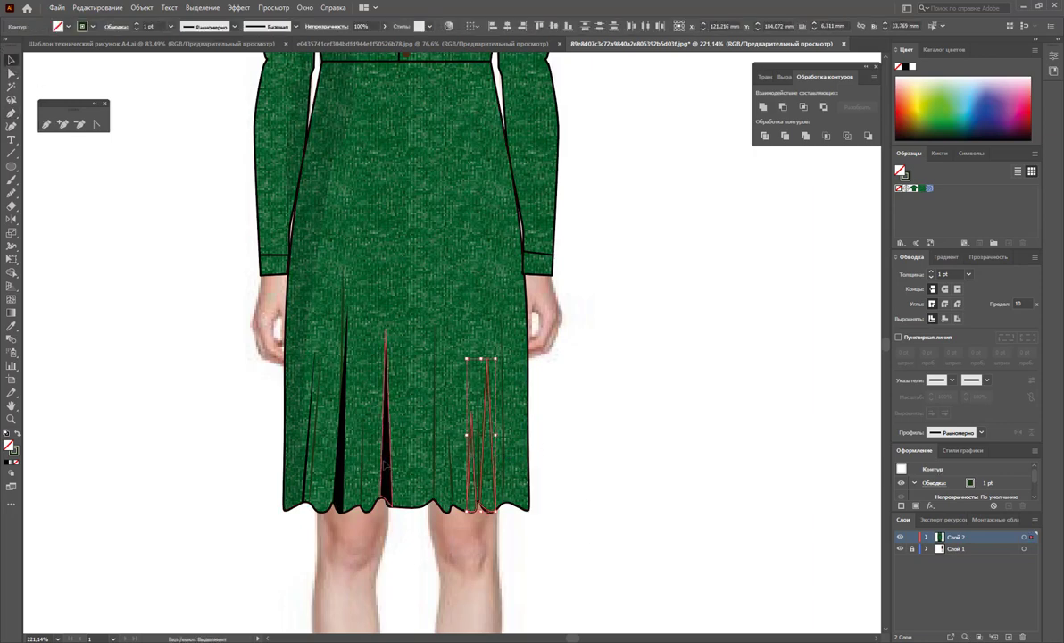
{"action": "left_click", "coordinate": [306, 476], "text": "shift"}
{"action": "left_click", "coordinate": [310, 475], "text": "shift"}
- Eyedrop the dress's green knit texture onto the selected slits, then deselect
{"action": "left_click", "coordinate": [306, 446], "text": "shift"}
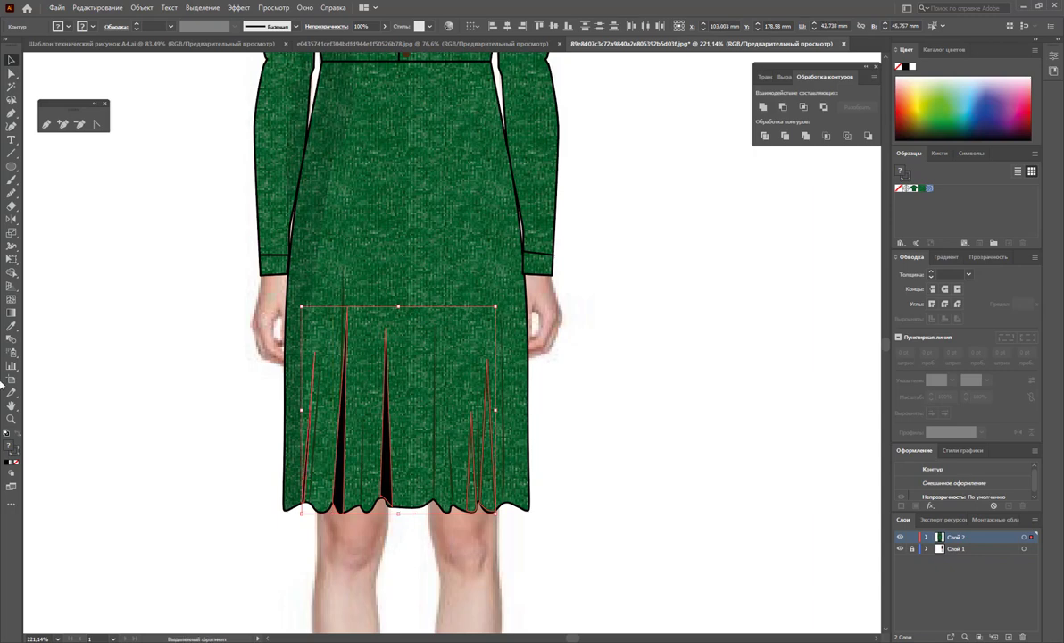
{"action": "left_click", "coordinate": [12, 326]}
{"action": "left_click", "coordinate": [281, 255]}
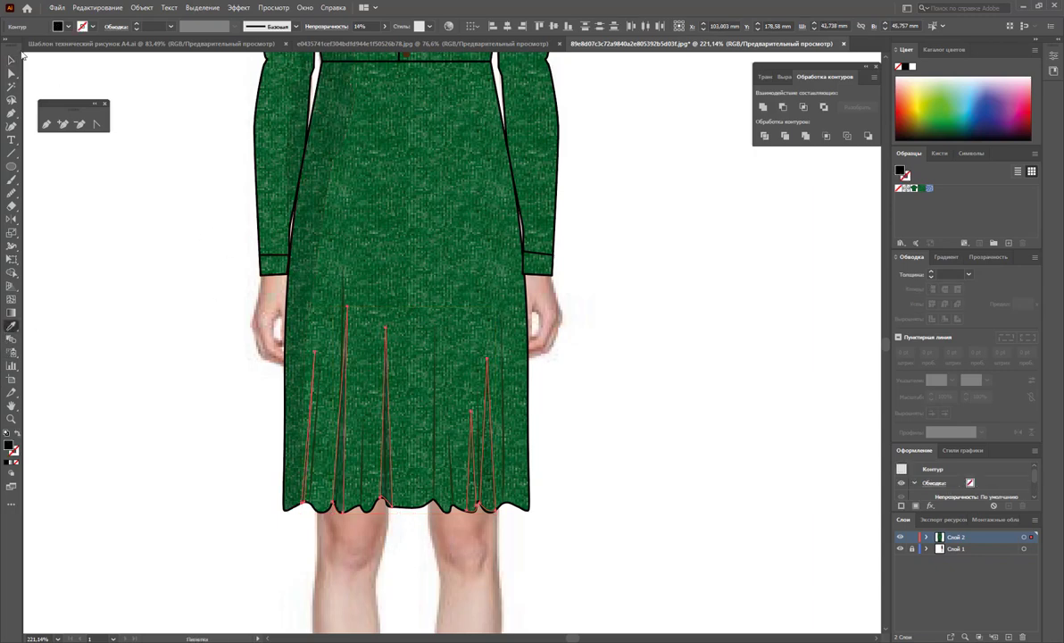
{"action": "left_click", "coordinate": [12, 61]}
{"action": "left_click", "coordinate": [247, 365]}
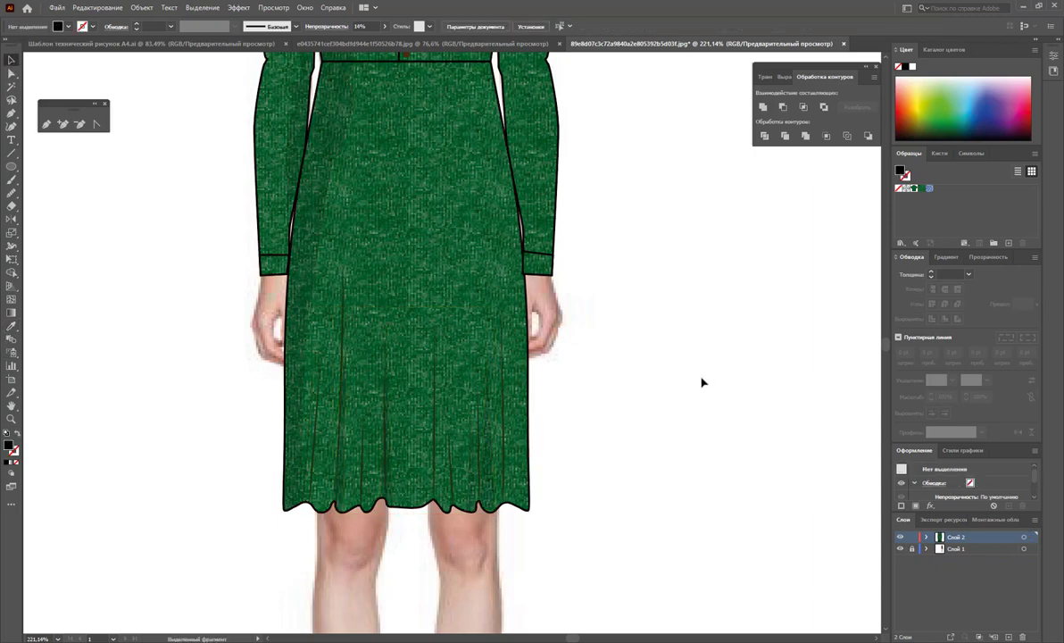
{"action": "scroll", "coordinate": [697, 379], "scroll_direction": "up", "scroll_amount": 1}
{"action": "scroll", "coordinate": [697, 379], "scroll_direction": "up", "scroll_amount": 2}
- Try the green knit texture on both sleeve cuffs, then undo it
{"action": "left_click", "coordinate": [538, 409]}
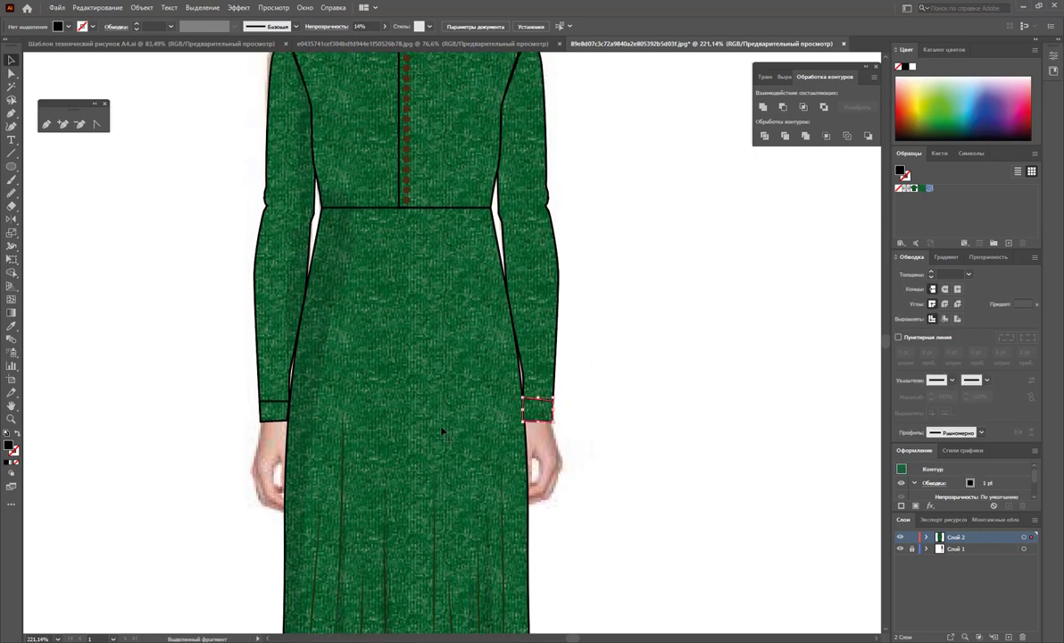
{"action": "left_click", "coordinate": [284, 413], "text": "shift"}
{"action": "left_click", "coordinate": [12, 326]}
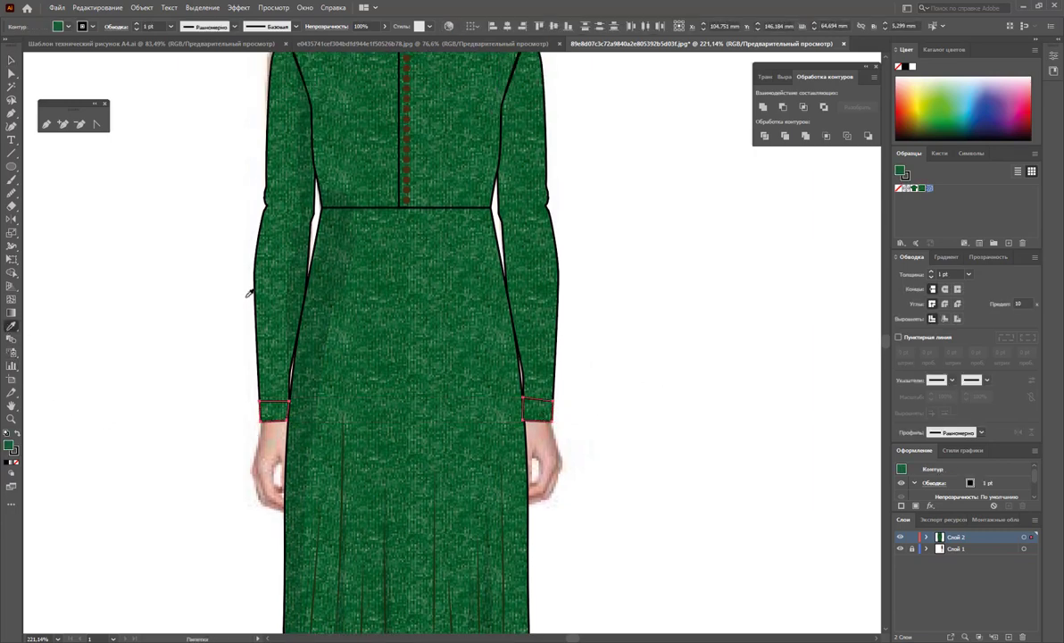
{"action": "left_click", "coordinate": [306, 295]}
{"action": "left_click", "coordinate": [11, 60]}
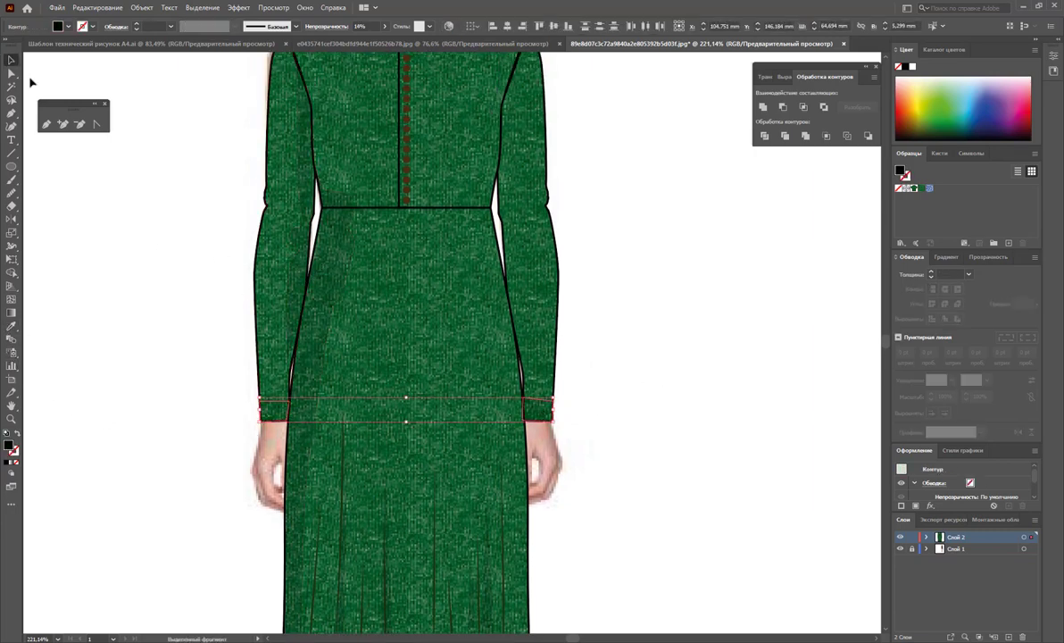
{"action": "left_click", "coordinate": [238, 379]}
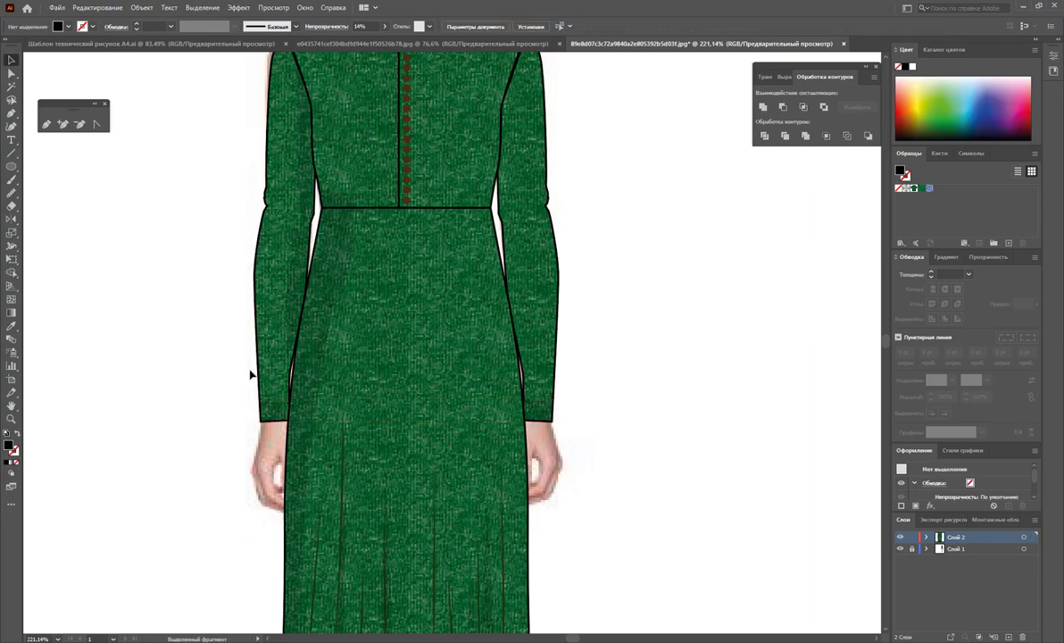
{"action": "key", "text": "ctrl+z"}
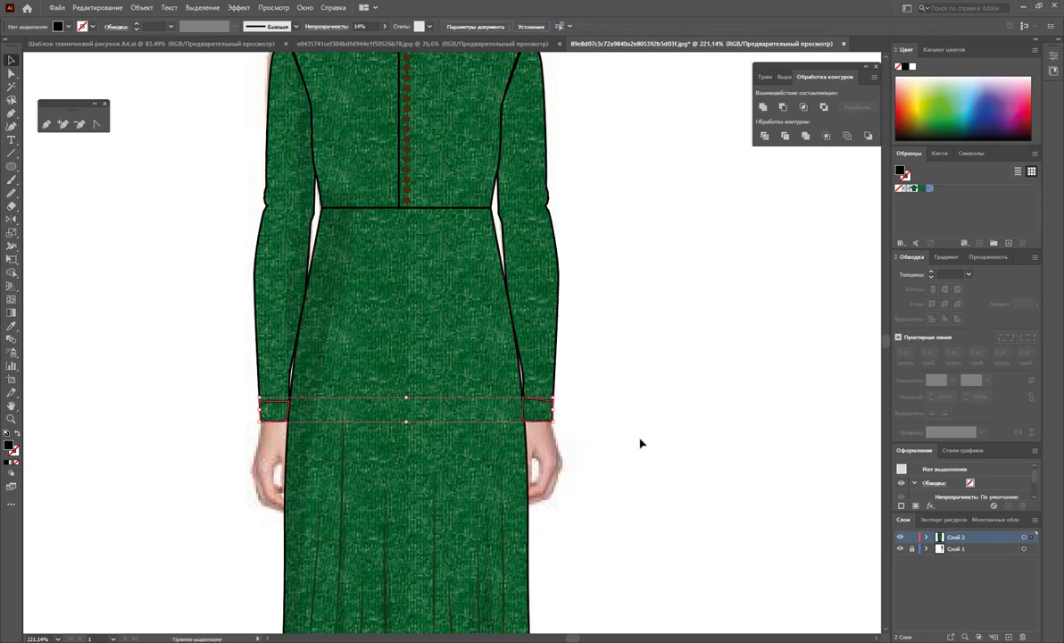
{"action": "key", "text": "ctrl+z"}
- Zoom out and delete the stray inner paths on the dress's left side using a lasso selection
{"action": "key", "text": "z"}
{"action": "left_click", "coordinate": [469, 374], "text": "alt"}
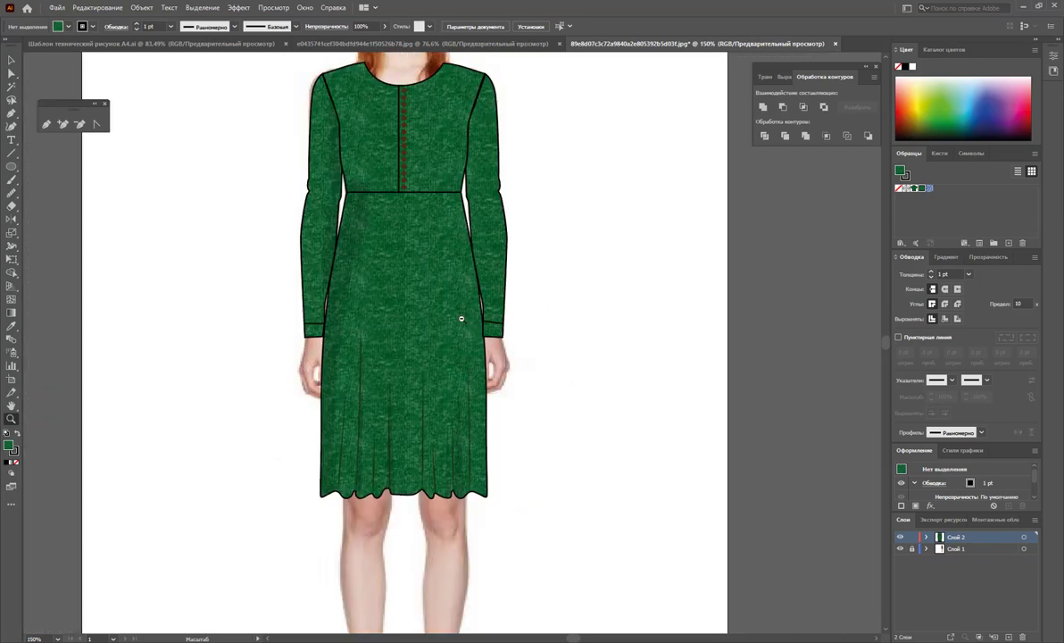
{"action": "left_click", "coordinate": [461, 309], "text": "alt"}
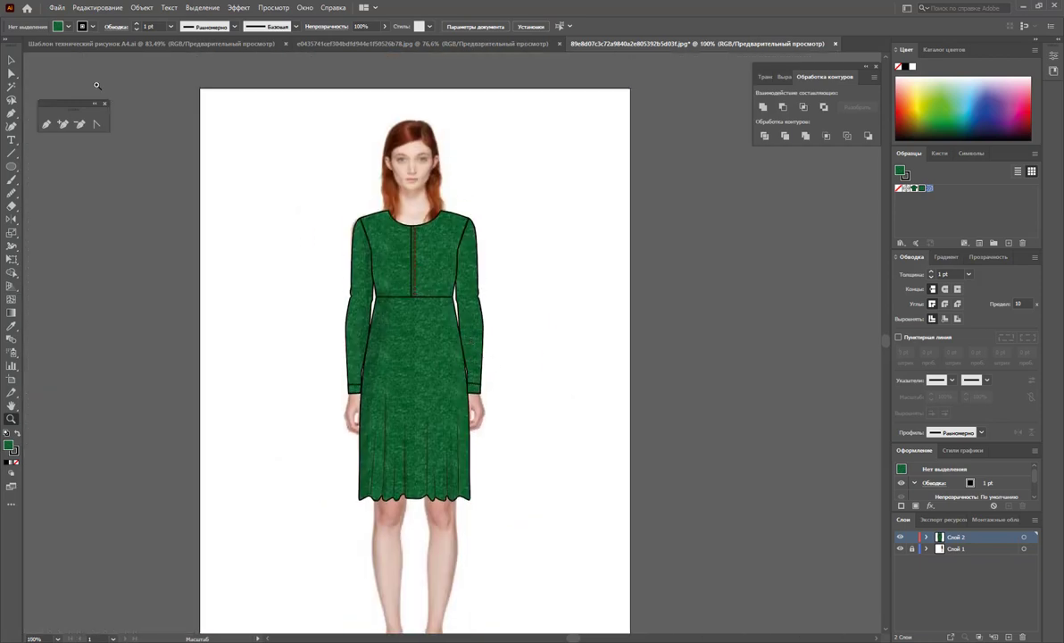
{"action": "left_click", "coordinate": [11, 99]}
{"action": "left_click_drag", "start_coordinate": [380, 308], "coordinate": [404, 332]}
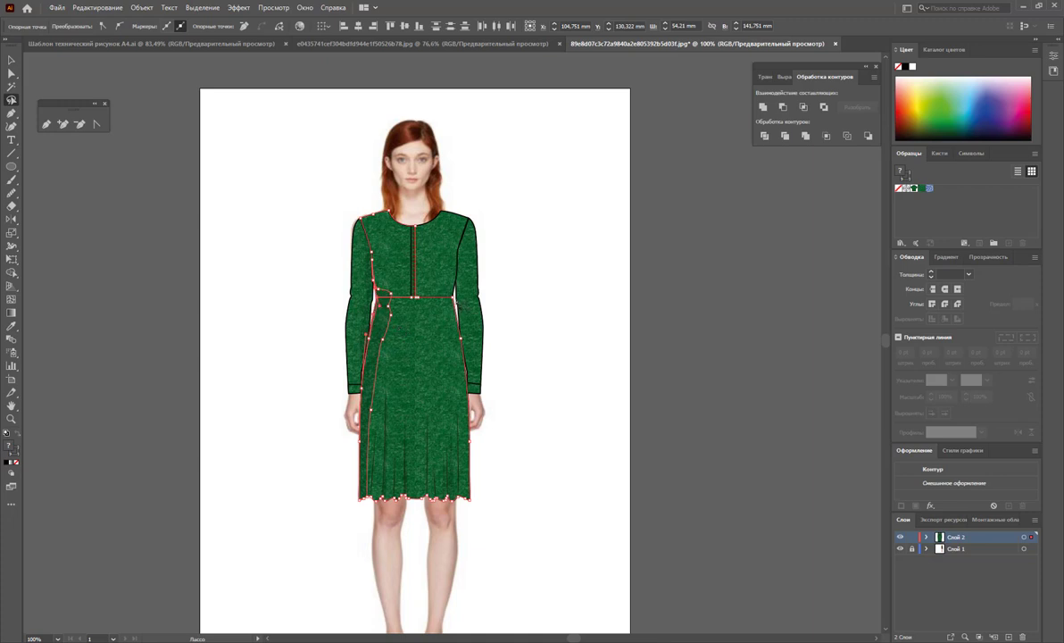
{"action": "key", "text": "Delete"}
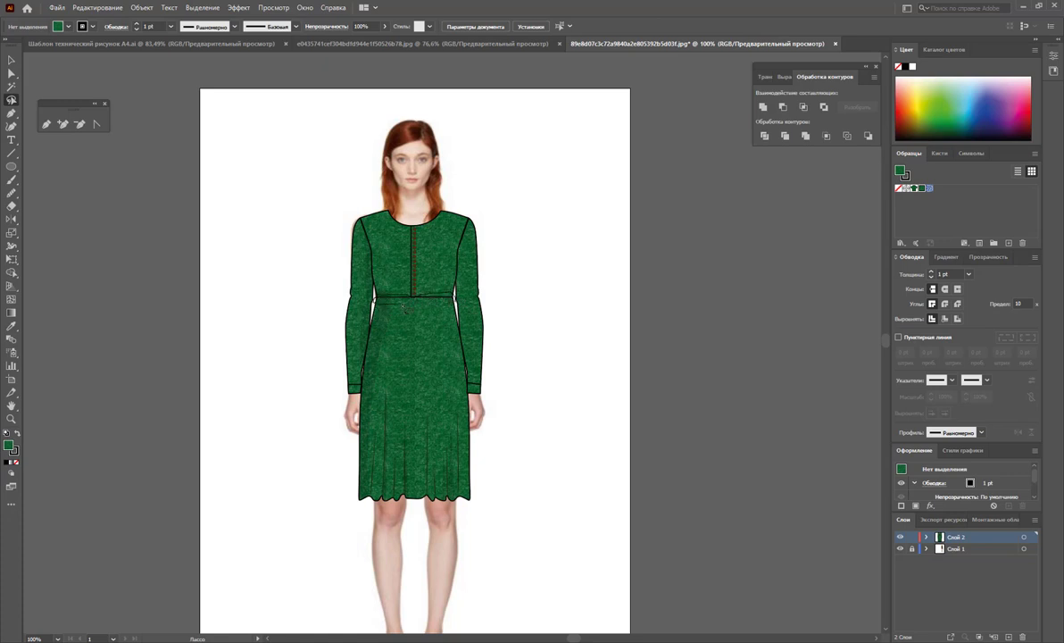
{"action": "left_click_drag", "start_coordinate": [446, 312], "coordinate": [384, 299]}
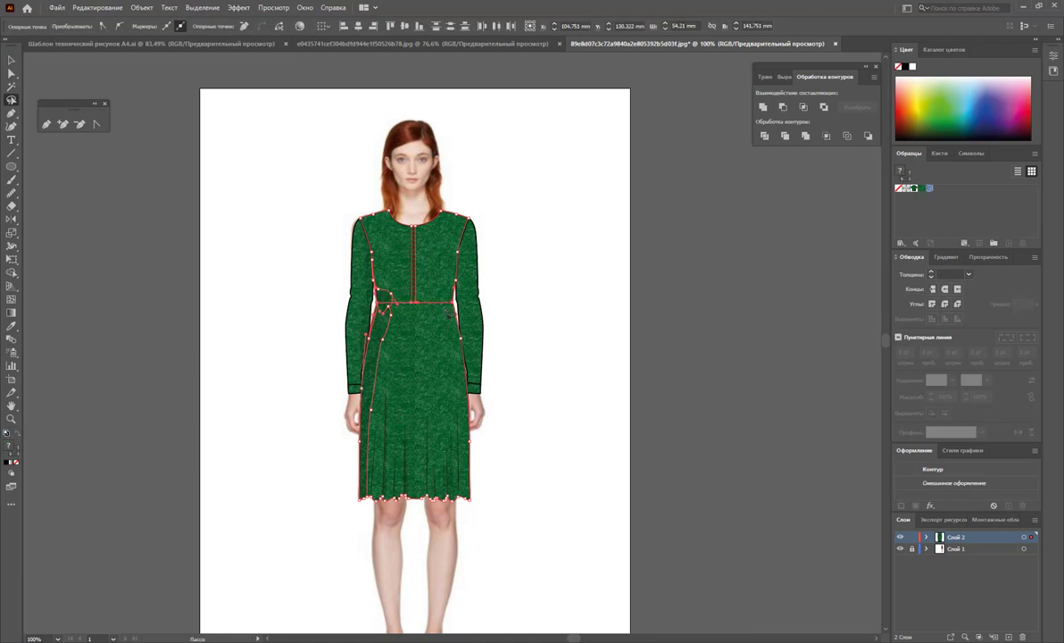
{"action": "left_click", "coordinate": [11, 60]}
{"action": "left_click", "coordinate": [280, 260]}
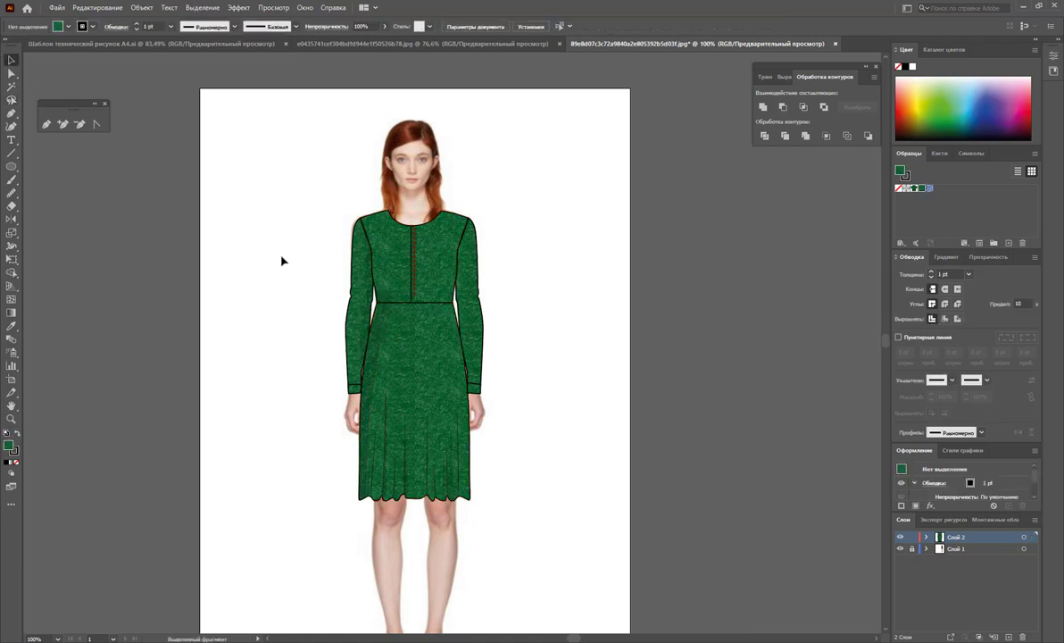
- Adjust the centre placket within the dress group
{"action": "left_click", "coordinate": [413, 264]}
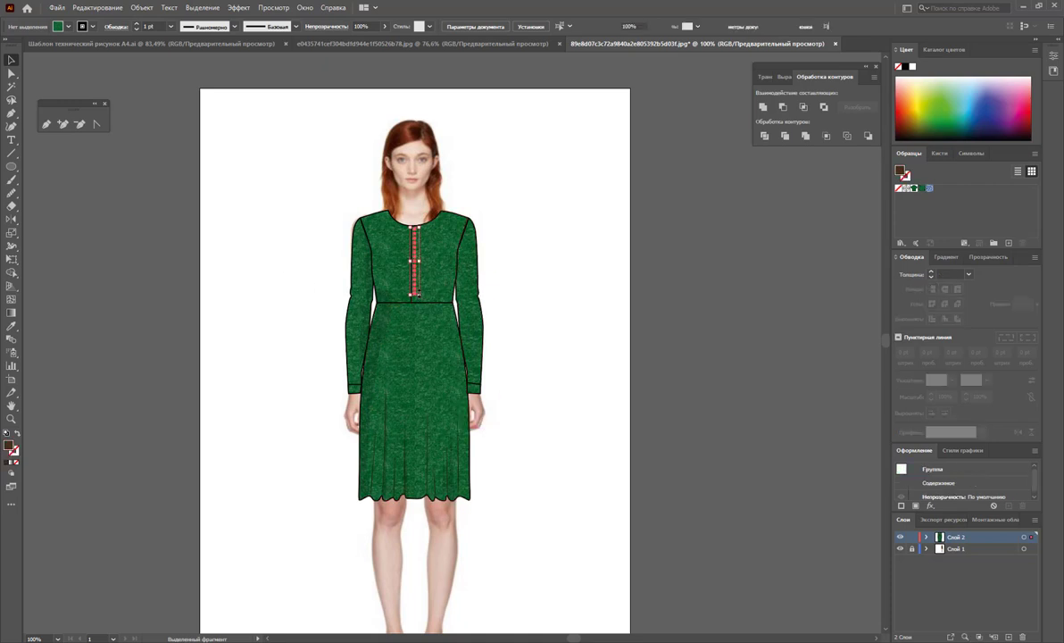
{"action": "left_click_drag", "start_coordinate": [414, 296], "coordinate": [415, 296]}
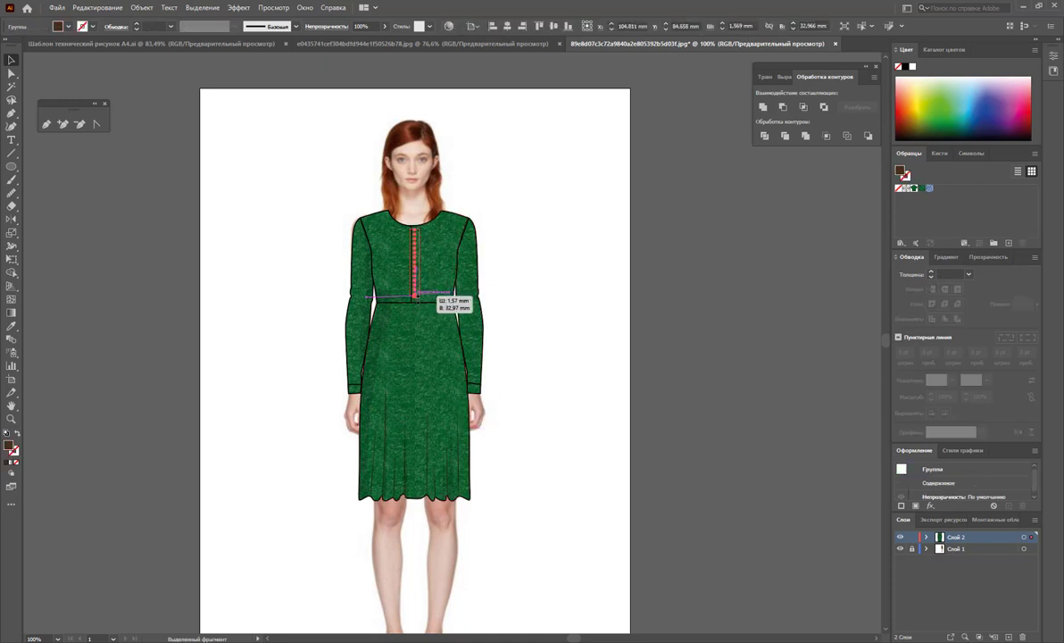
{"action": "left_click", "coordinate": [501, 304]}
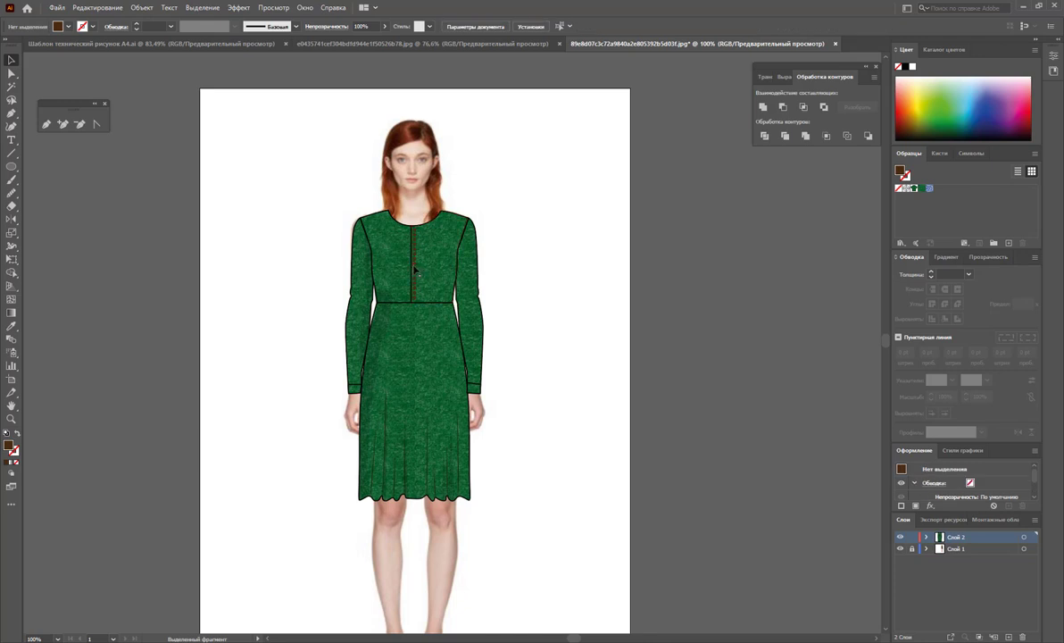
- Give the green dress a black outline with a ,05 pt stroke weight
{"action": "left_click", "coordinate": [403, 277]}
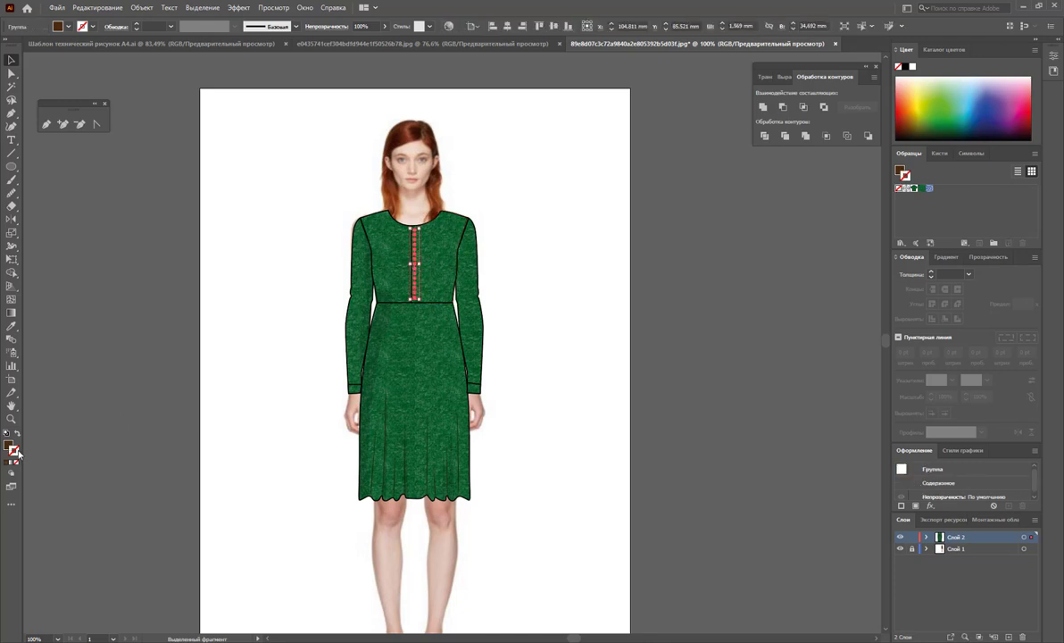
{"action": "double_click", "coordinate": [14, 451]}
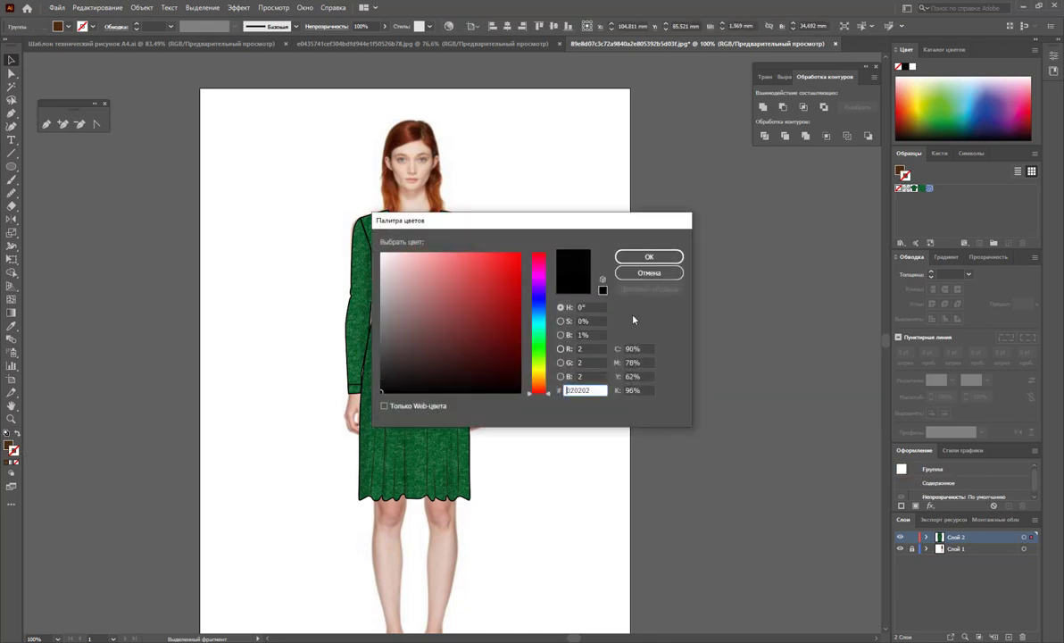
{"action": "left_click", "coordinate": [649, 256]}
{"action": "left_click", "coordinate": [948, 274]}
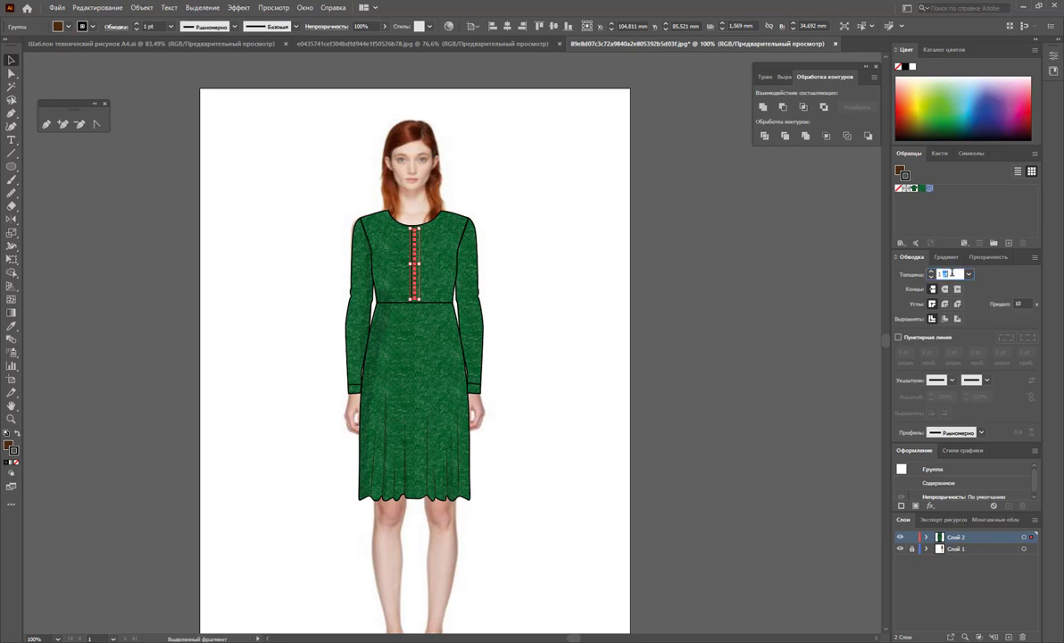
{"action": "type", "text": ",05"}
{"action": "key", "text": "Return"}
{"action": "left_click", "coordinate": [590, 295]}
{"action": "scroll", "coordinate": [596, 295], "scroll_direction": "down", "scroll_amount": 2}
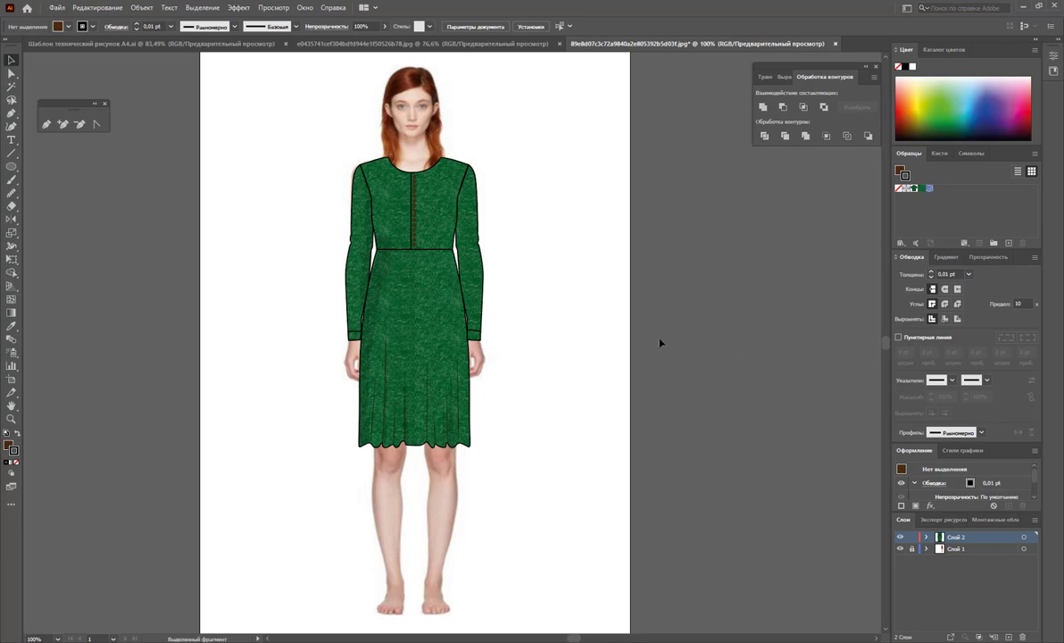
- Zoom out and Alt-drag a copy of the dressed model to the right of the original
{"action": "key", "text": "z"}
{"action": "left_click", "coordinate": [522, 402], "text": "alt"}
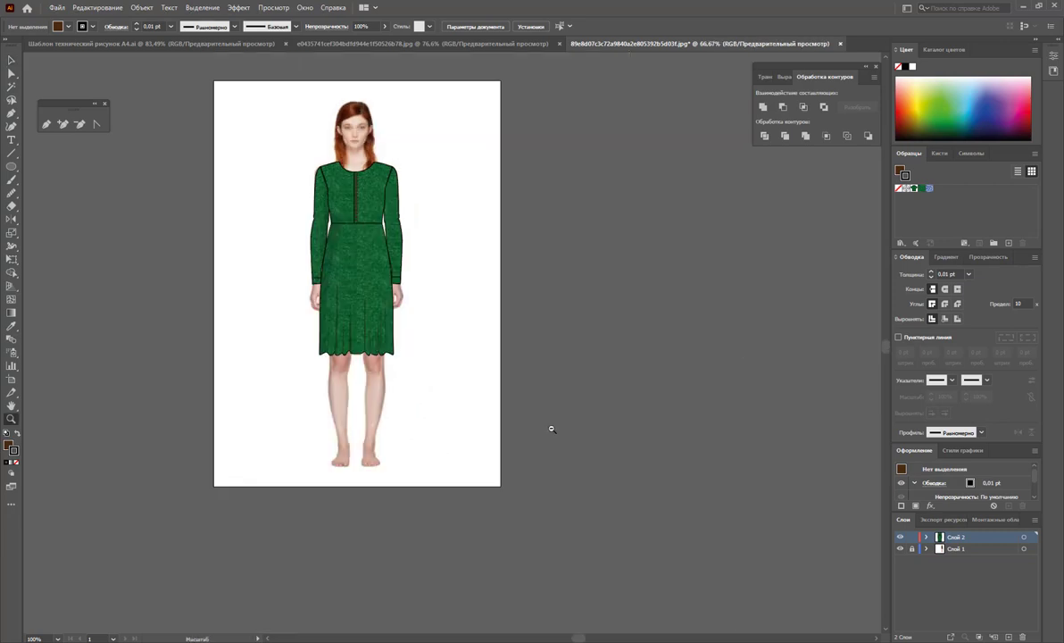
{"action": "scroll", "coordinate": [408, 342], "scroll_direction": "up", "scroll_amount": 1}
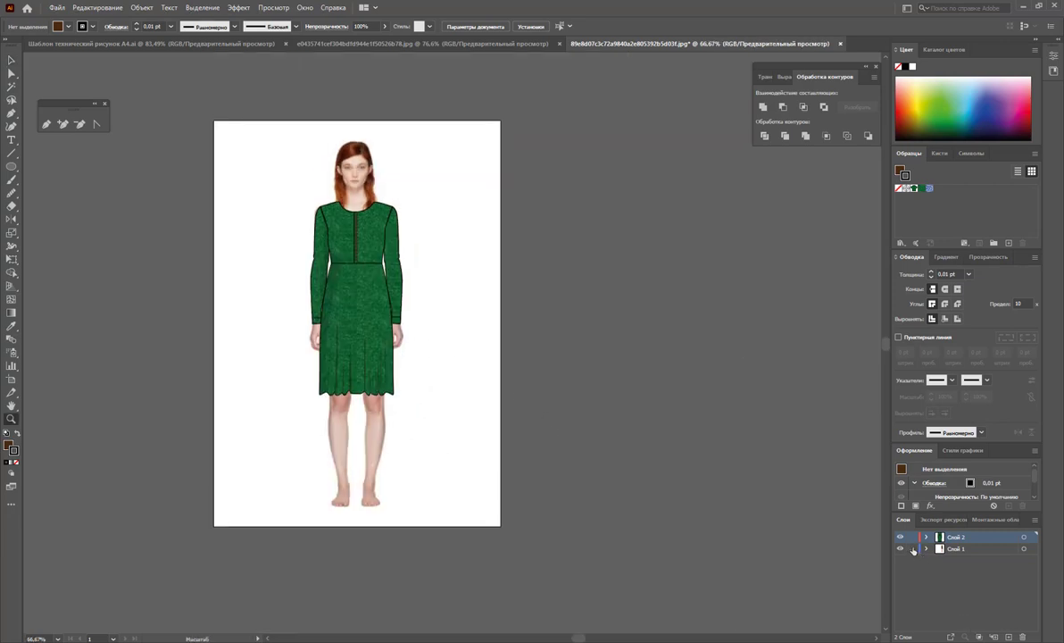
{"action": "key", "text": "v"}
{"action": "left_click_drag", "start_coordinate": [513, 146], "coordinate": [223, 527]}
{"action": "mouse_move", "coordinate": [372, 341]}
{"action": "left_mouse_down"}
{"action": "mouse_move", "coordinate": [310, 337]}
{"action": "mouse_move", "coordinate": [436, 337]}
{"action": "left_mouse_up"}
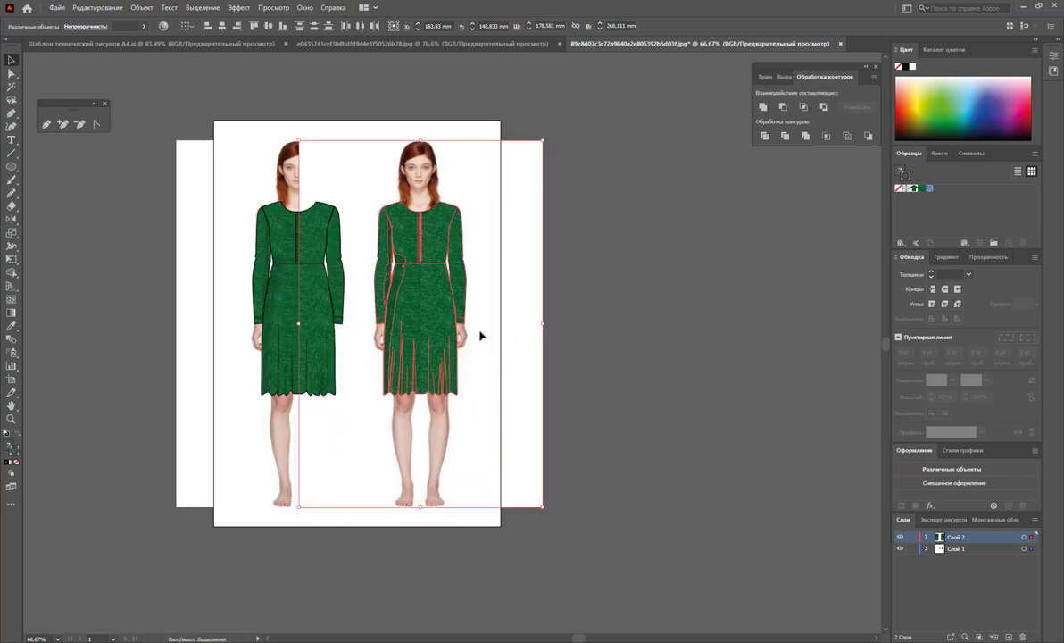
{"action": "left_click", "coordinate": [594, 331]}
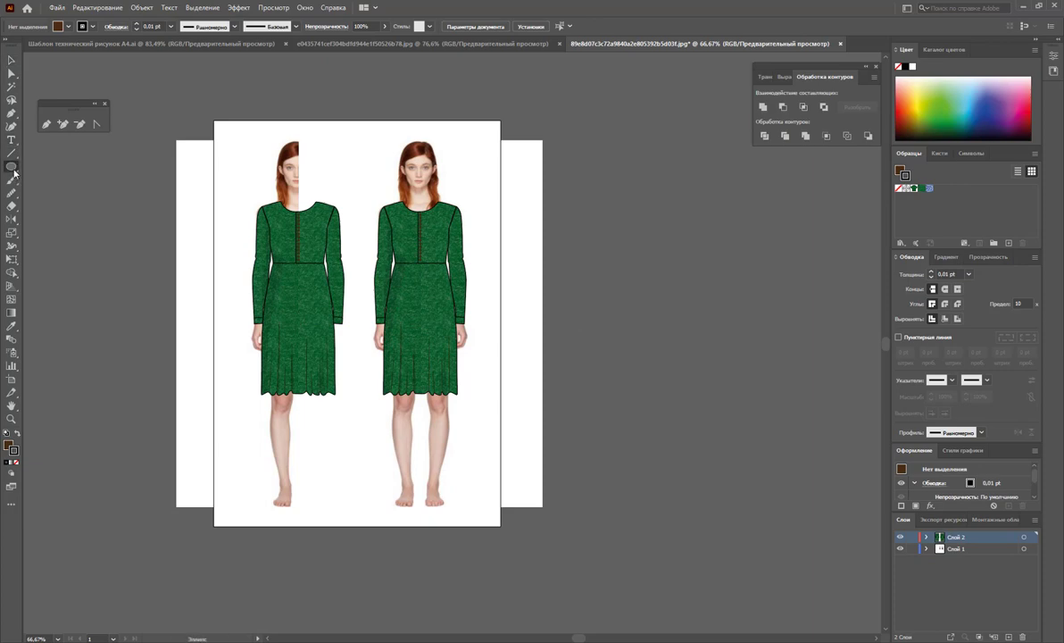
- Clip the right-hand model photo to a rectangle with Make Clipping Mask
{"action": "left_click_drag", "start_coordinate": [12, 166], "coordinate": [89, 156]}
{"action": "left_click_drag", "start_coordinate": [361, 133], "coordinate": [473, 517]}
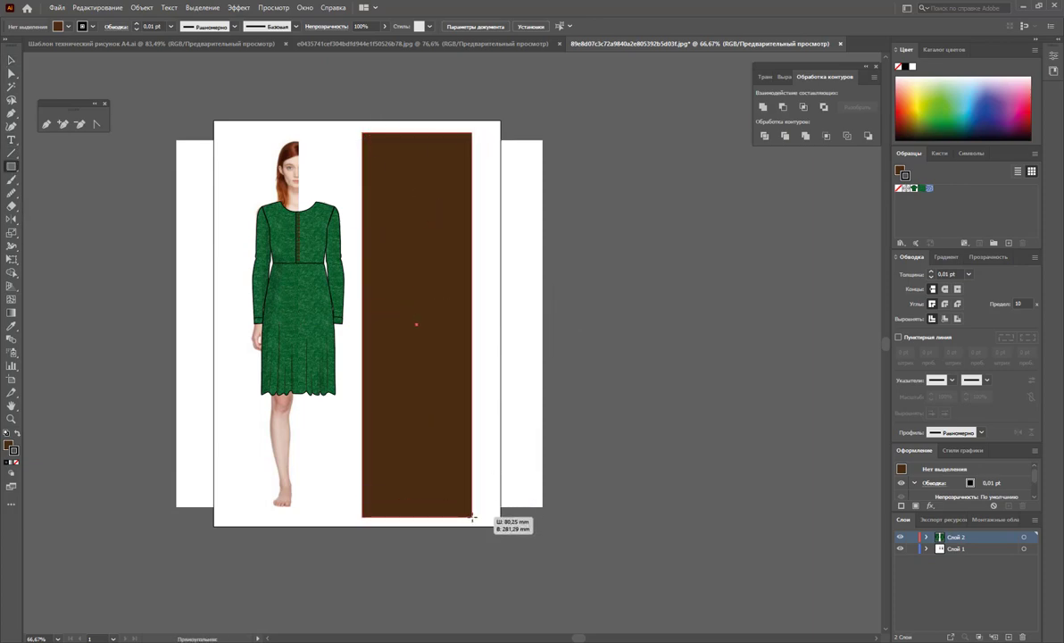
{"action": "key", "text": "v"}
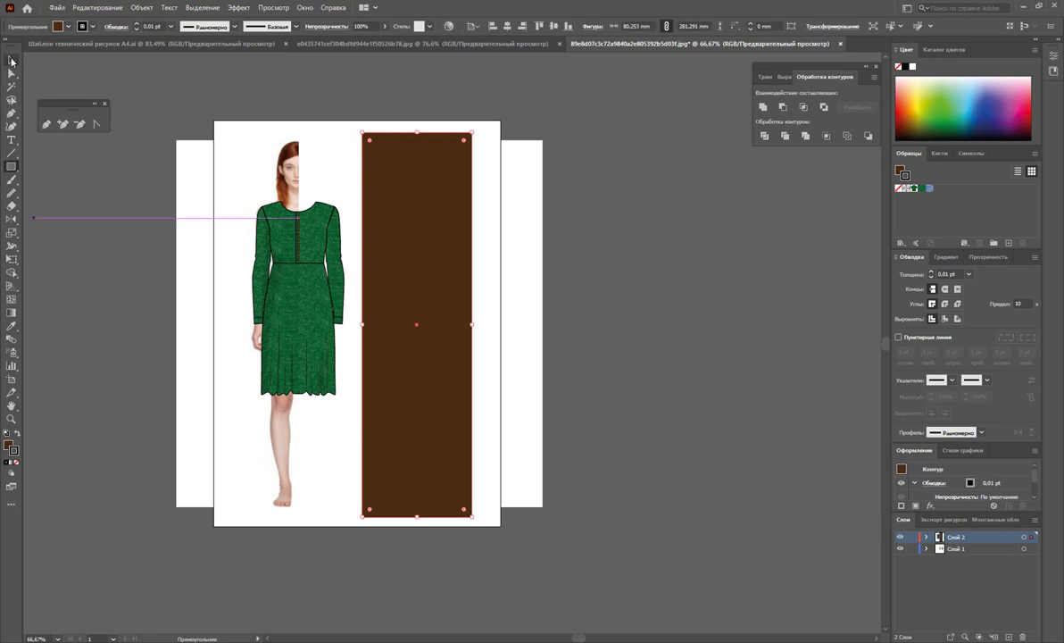
{"action": "left_click", "coordinate": [527, 153], "text": "shift"}
{"action": "right_click", "coordinate": [527, 153]}
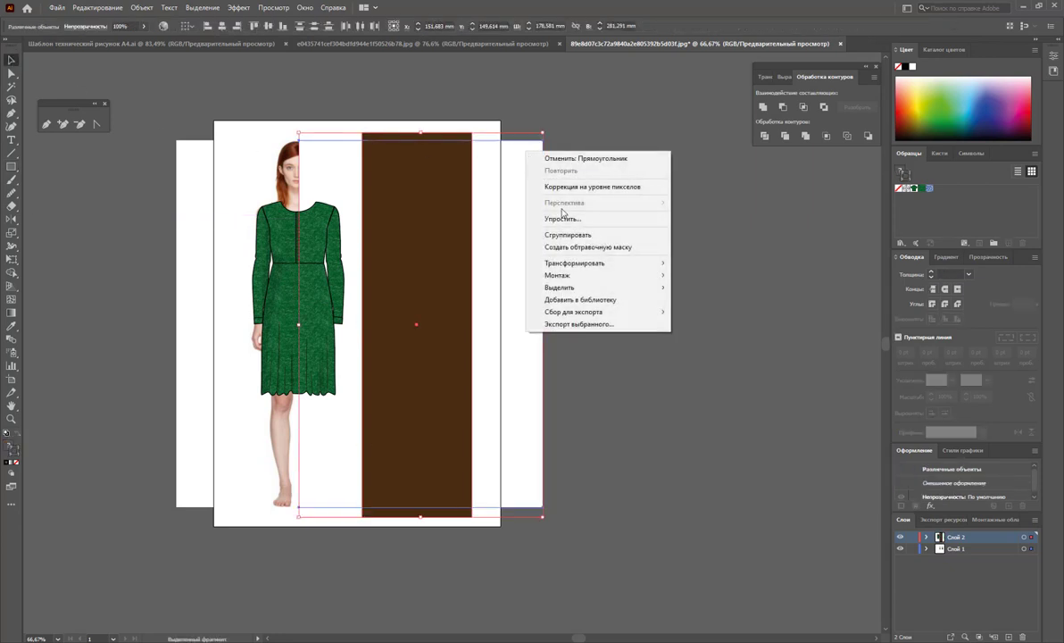
{"action": "left_click", "coordinate": [572, 248]}
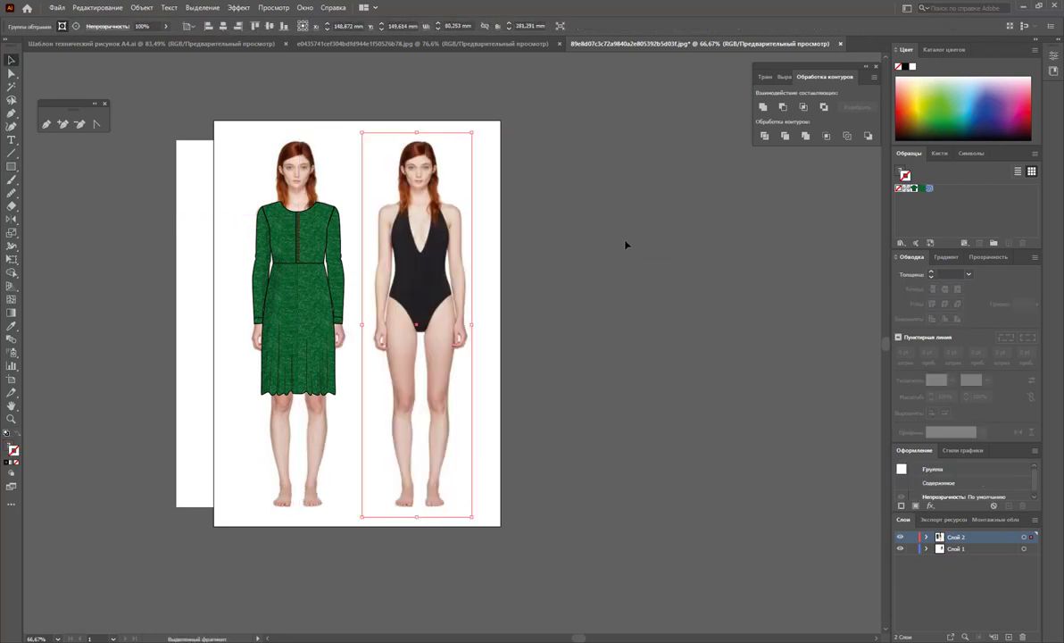
- Delete the extra swimsuit photo copy and paste the model photo in front on Слой 1
{"action": "key", "text": "a"}
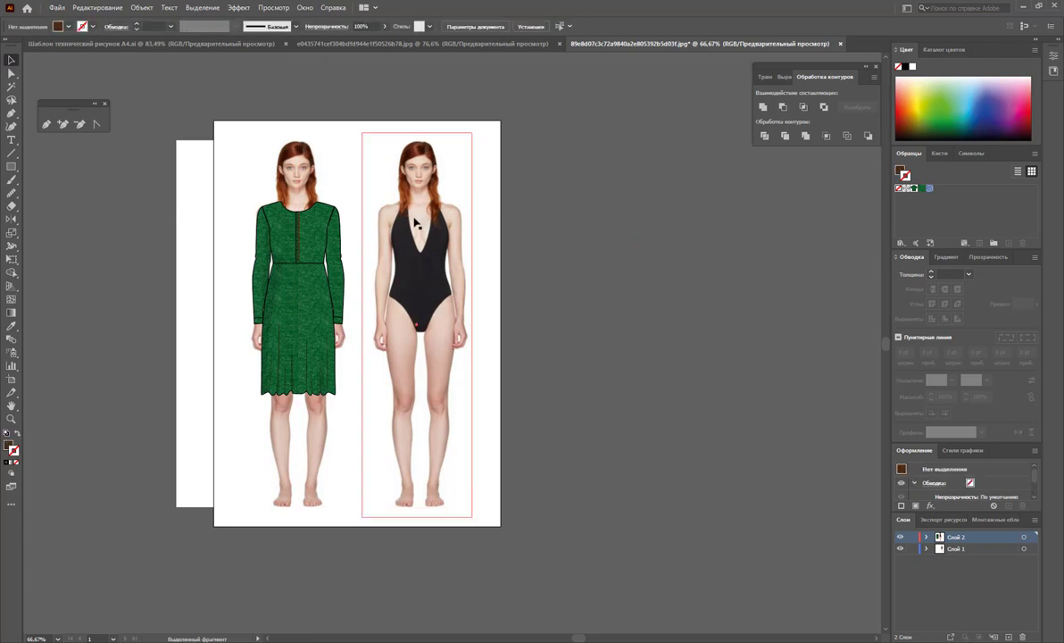
{"action": "key", "text": "v"}
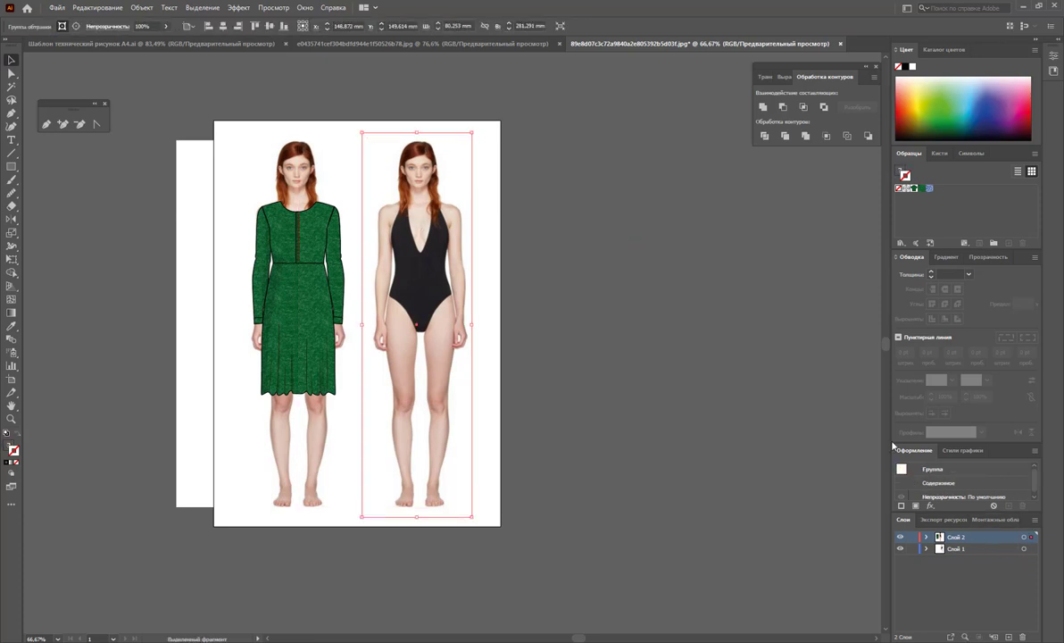
{"action": "key", "text": "Delete"}
{"action": "left_click", "coordinate": [983, 549]}
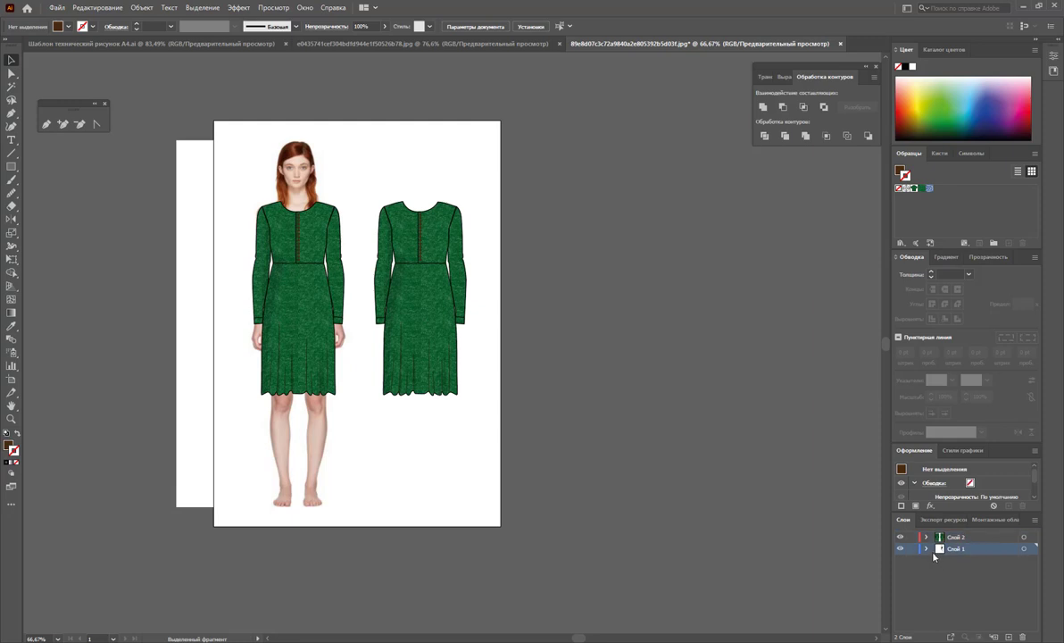
{"action": "key", "text": "ctrl+f"}
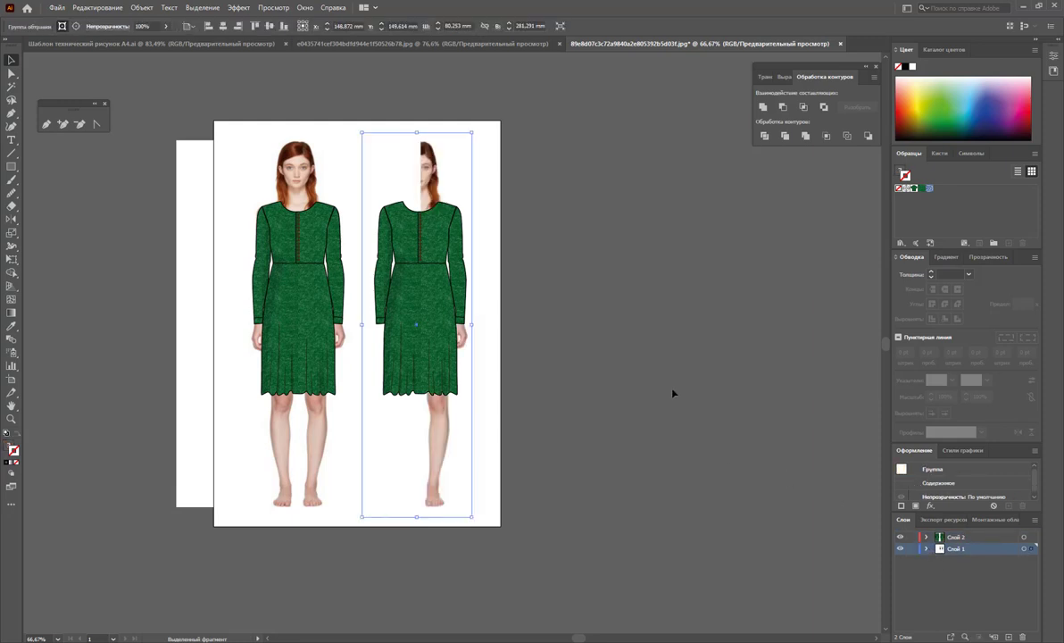
{"action": "left_click", "coordinate": [587, 351]}
{"action": "left_click", "coordinate": [380, 171]}
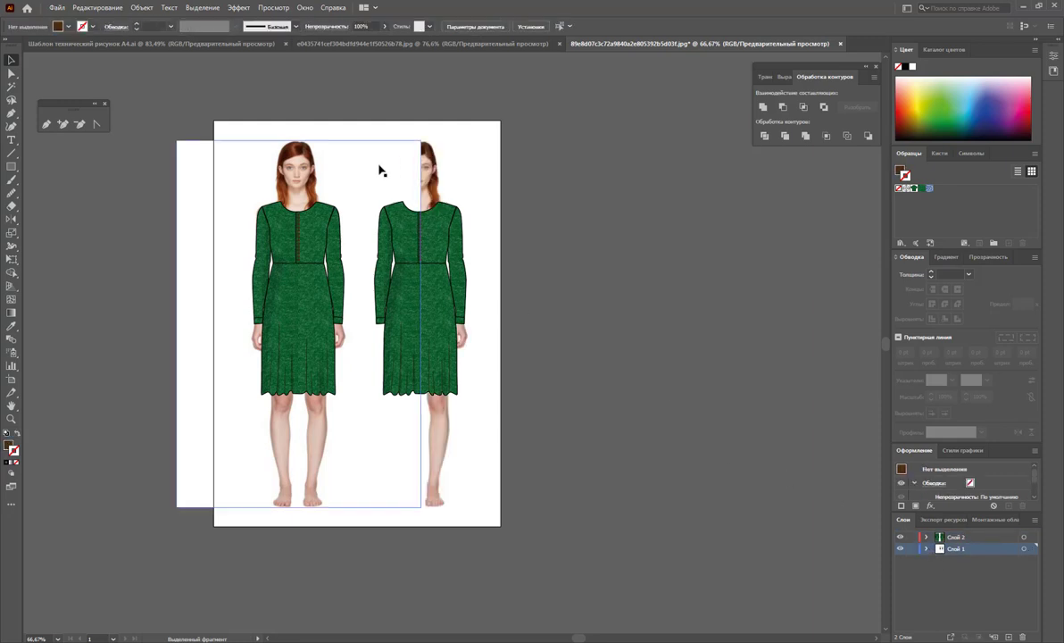
- Clip the left-hand model photo to a rectangle with Make Clipping Mask
{"action": "left_click", "coordinate": [11, 167]}
{"action": "left_click_drag", "start_coordinate": [236, 139], "coordinate": [359, 507]}
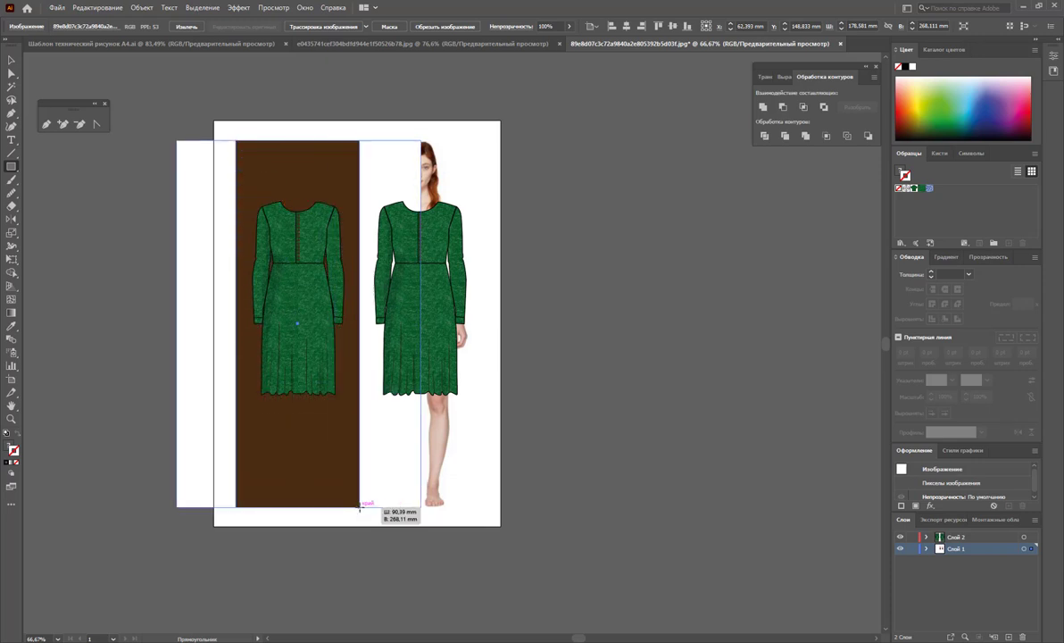
{"action": "left_click", "coordinate": [11, 58]}
{"action": "left_click", "coordinate": [211, 162], "text": "shift"}
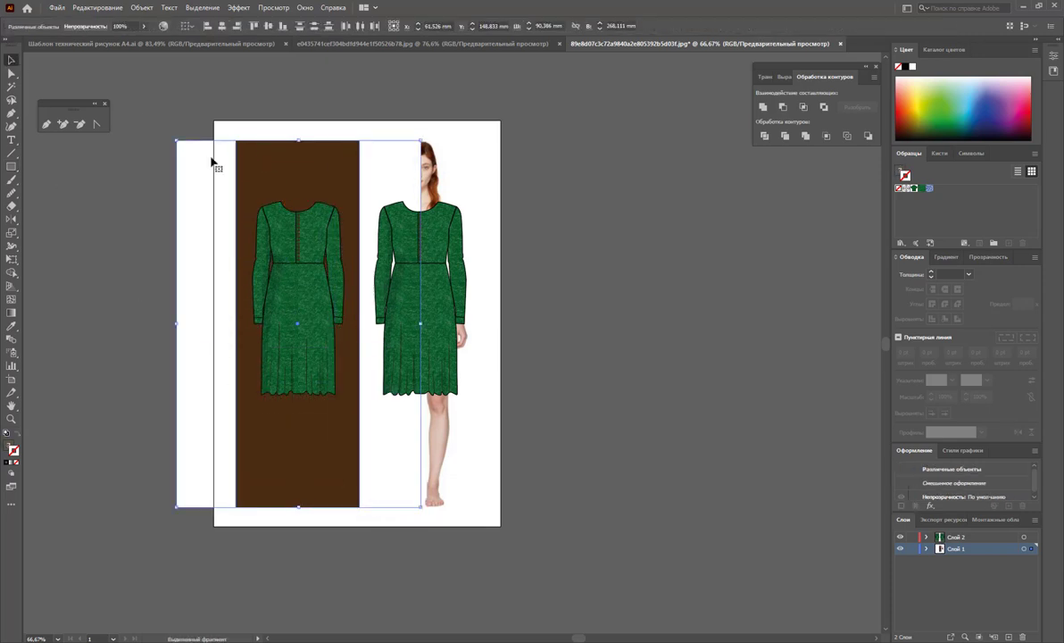
{"action": "right_click", "coordinate": [218, 154]}
{"action": "left_click", "coordinate": [268, 249]}
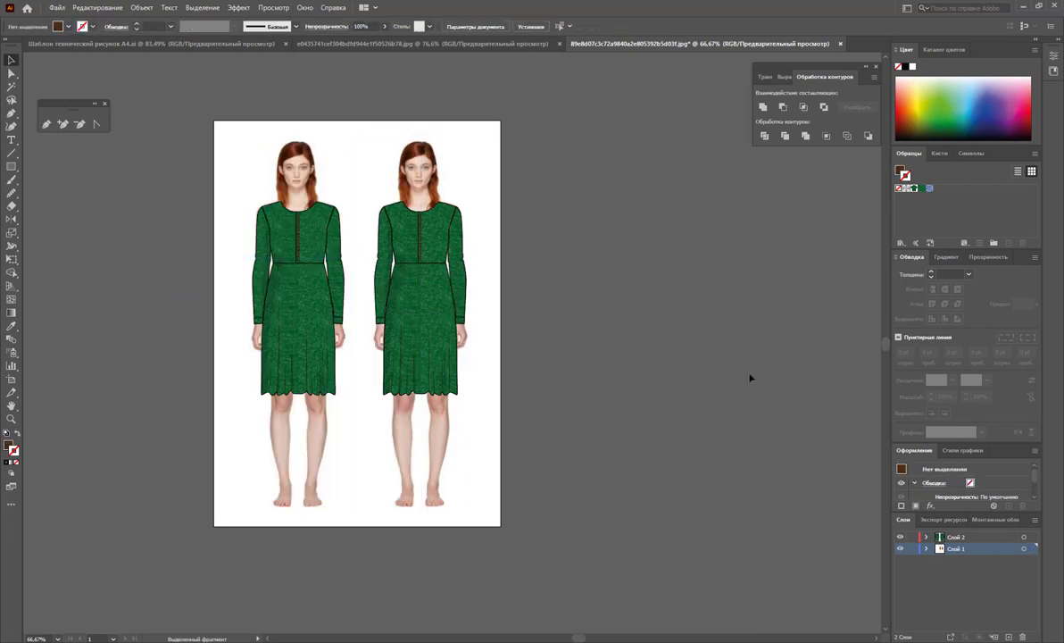
- Group the right dress pieces and enter isolation mode on the group
{"action": "left_click_drag", "start_coordinate": [466, 147], "coordinate": [354, 397]}
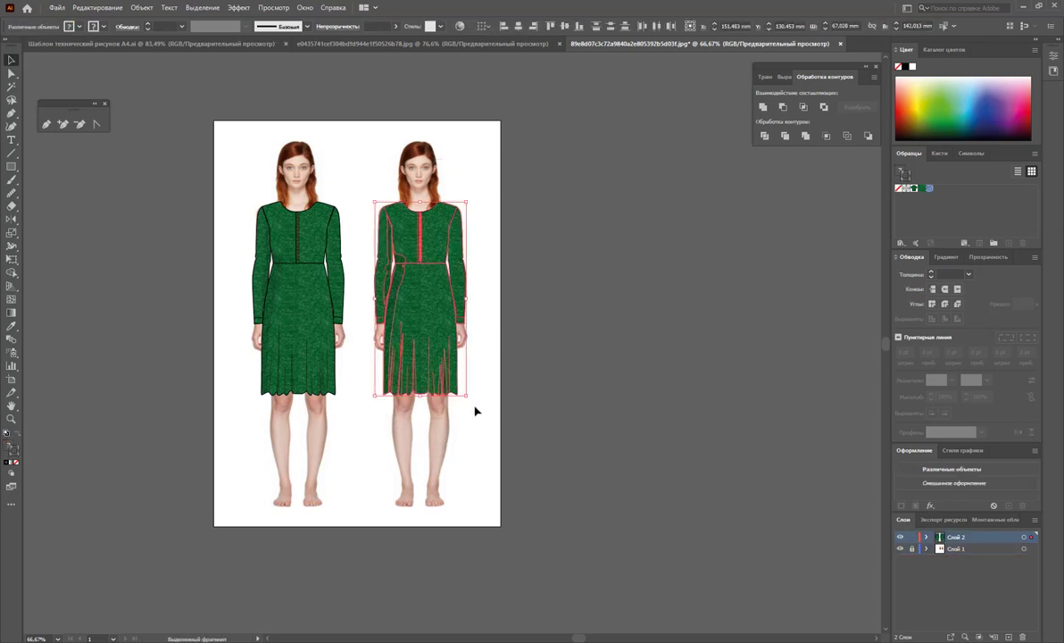
{"action": "right_click", "coordinate": [448, 313]}
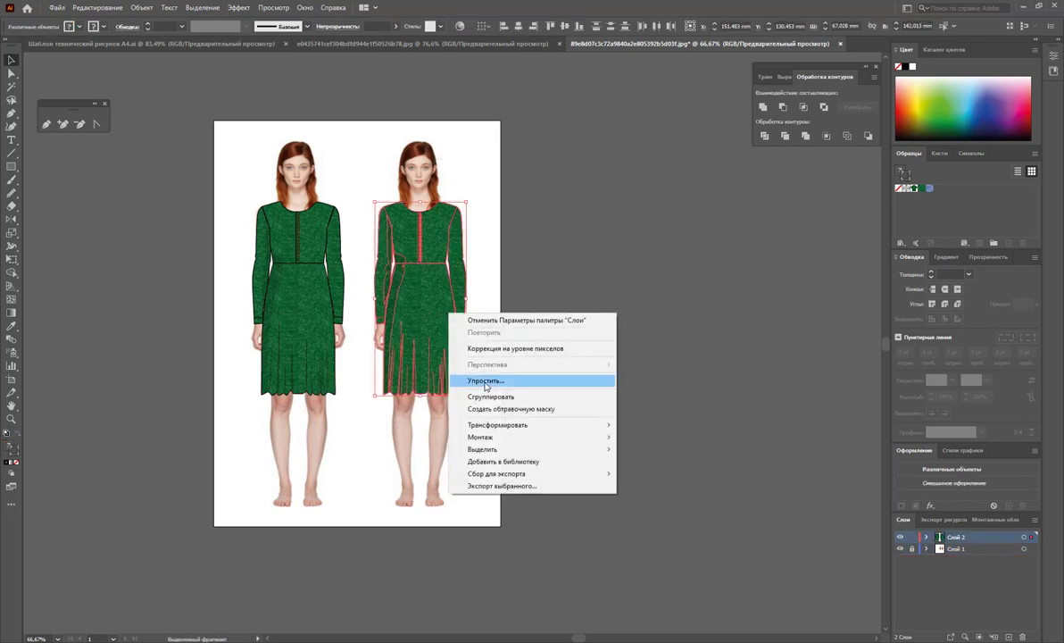
{"action": "left_click", "coordinate": [501, 404]}
{"action": "double_click", "coordinate": [411, 302]}
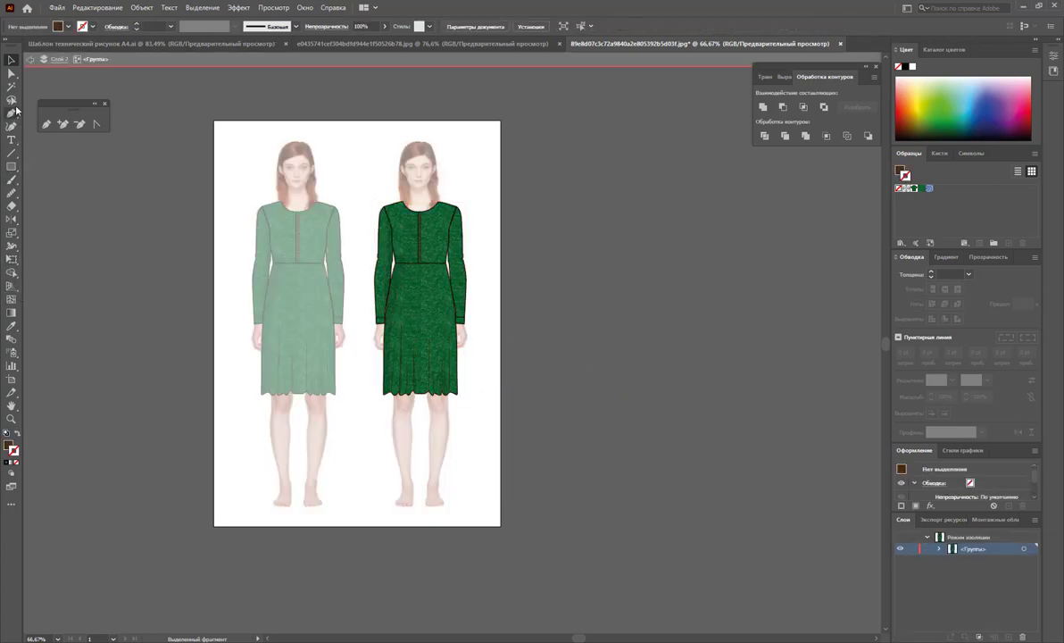
- Magic Wand the green fills, fill them with the blue denim pattern, and exit isolation
{"action": "left_click", "coordinate": [12, 87]}
{"action": "left_click", "coordinate": [420, 340]}
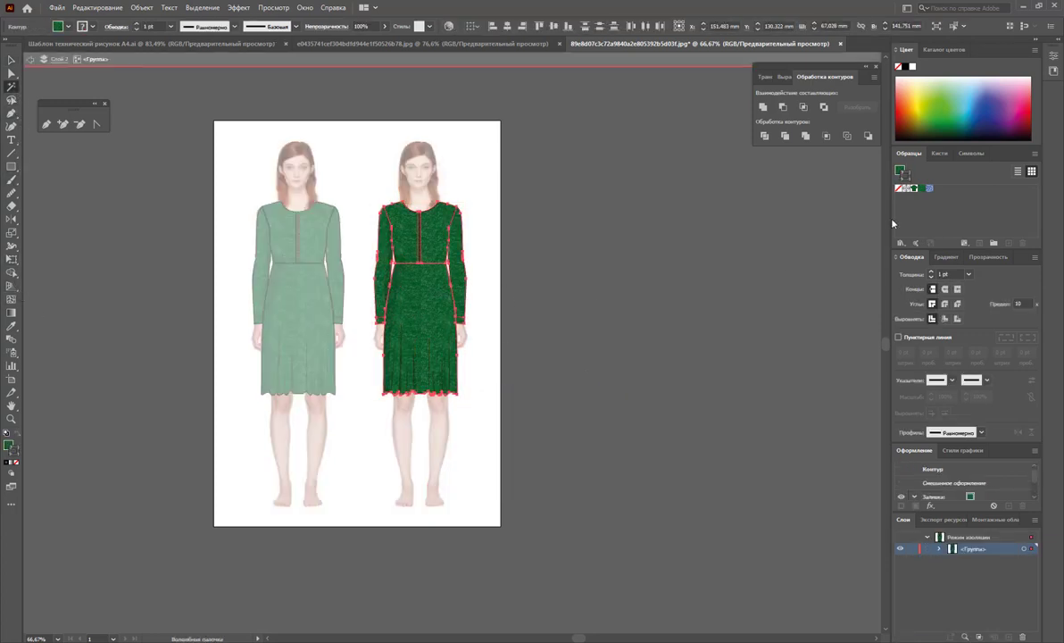
{"action": "key", "text": "x"}
{"action": "left_click", "coordinate": [929, 188]}
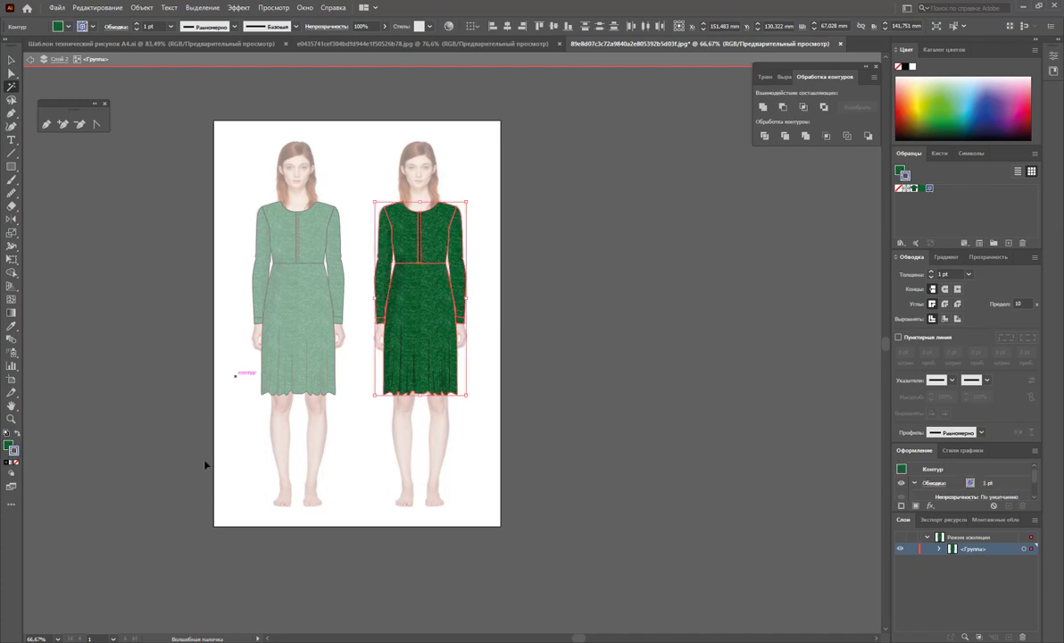
{"action": "key", "text": "ctrl+z"}
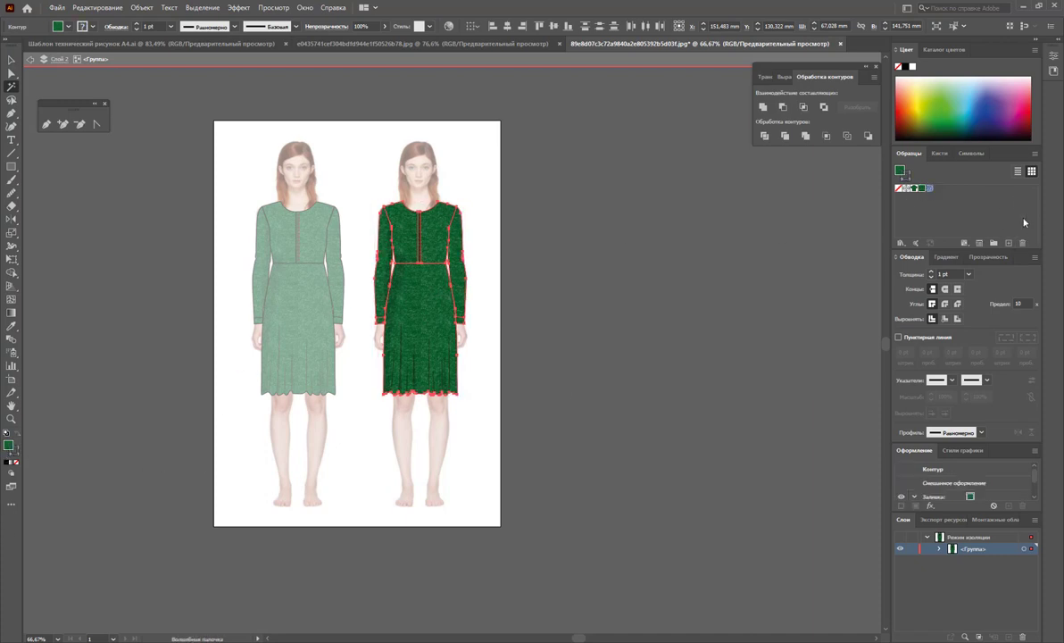
{"action": "left_click", "coordinate": [929, 188]}
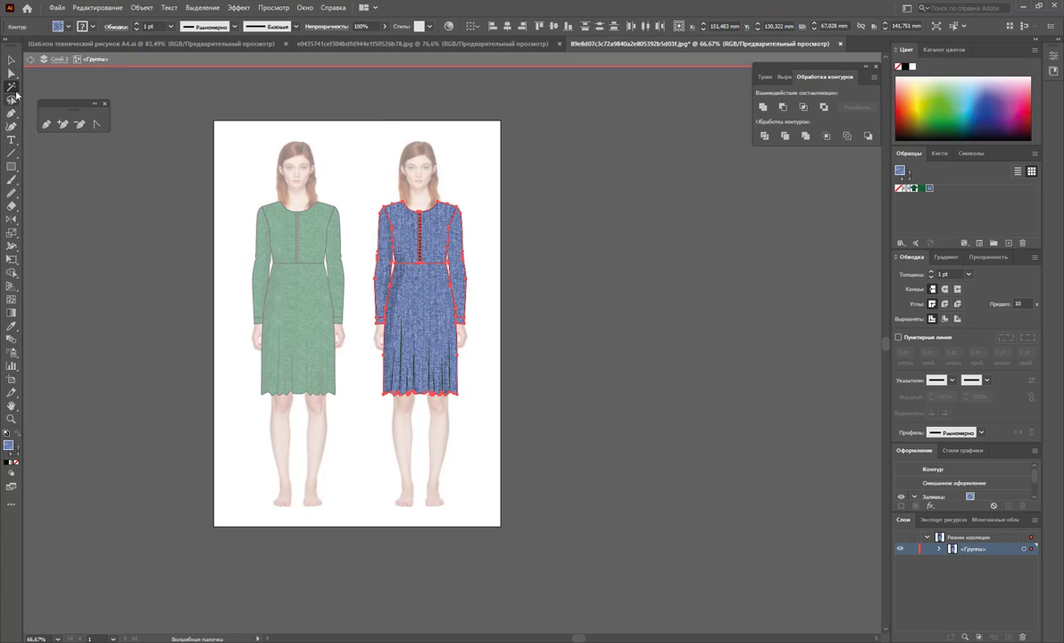
{"action": "left_click", "coordinate": [9, 58]}
{"action": "double_click", "coordinate": [670, 260]}
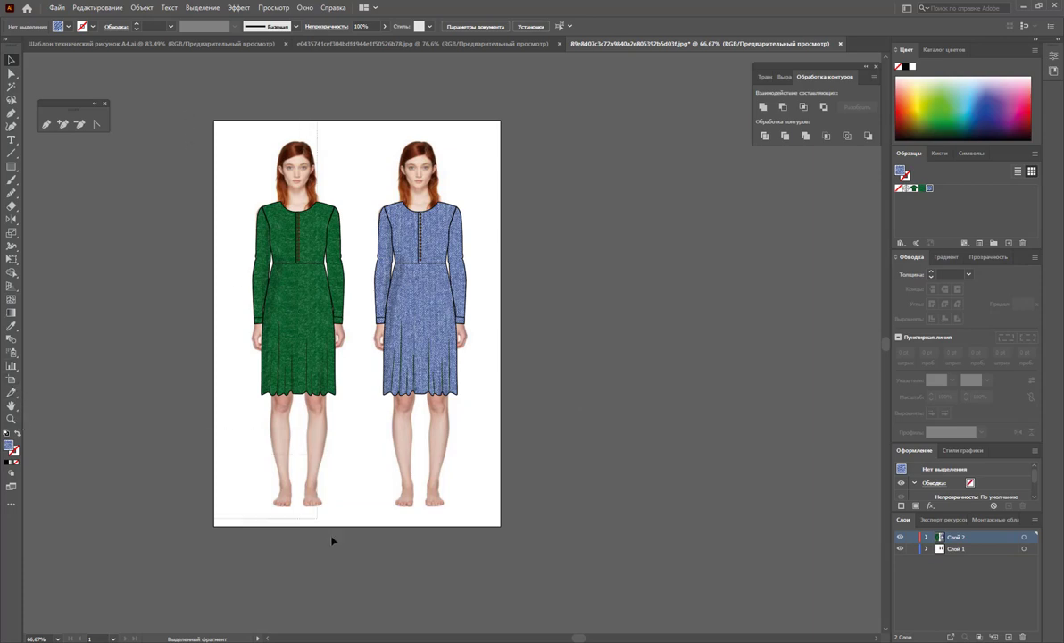
- Alt-drag a copy of the left green-dress model to the right of the artboard
{"action": "left_click_drag", "start_coordinate": [189, 116], "coordinate": [317, 497]}
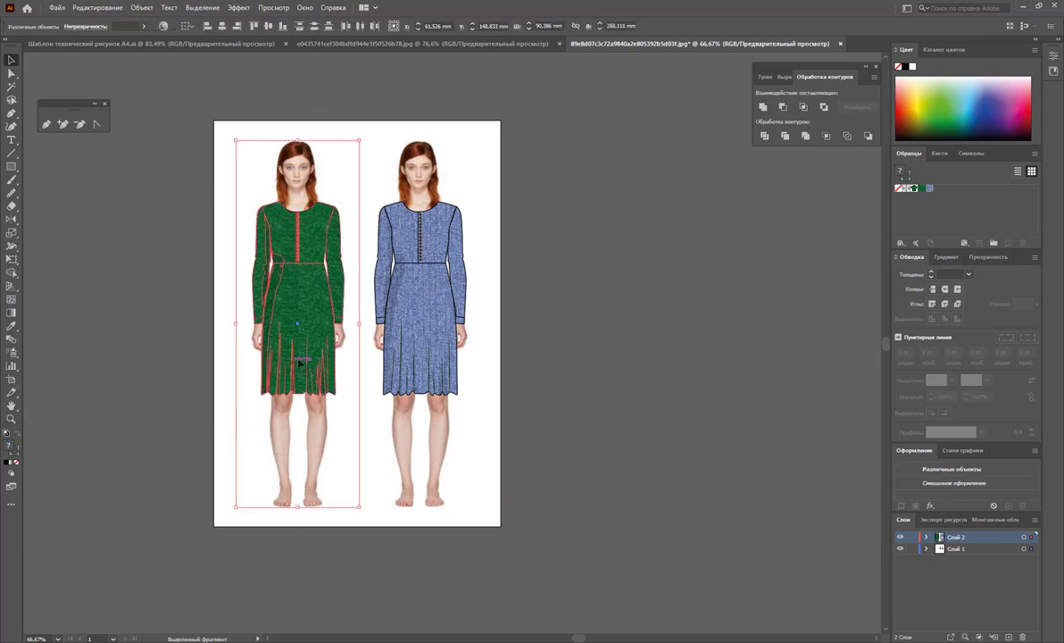
{"action": "left_click_drag", "start_coordinate": [286, 339], "coordinate": [605, 364]}
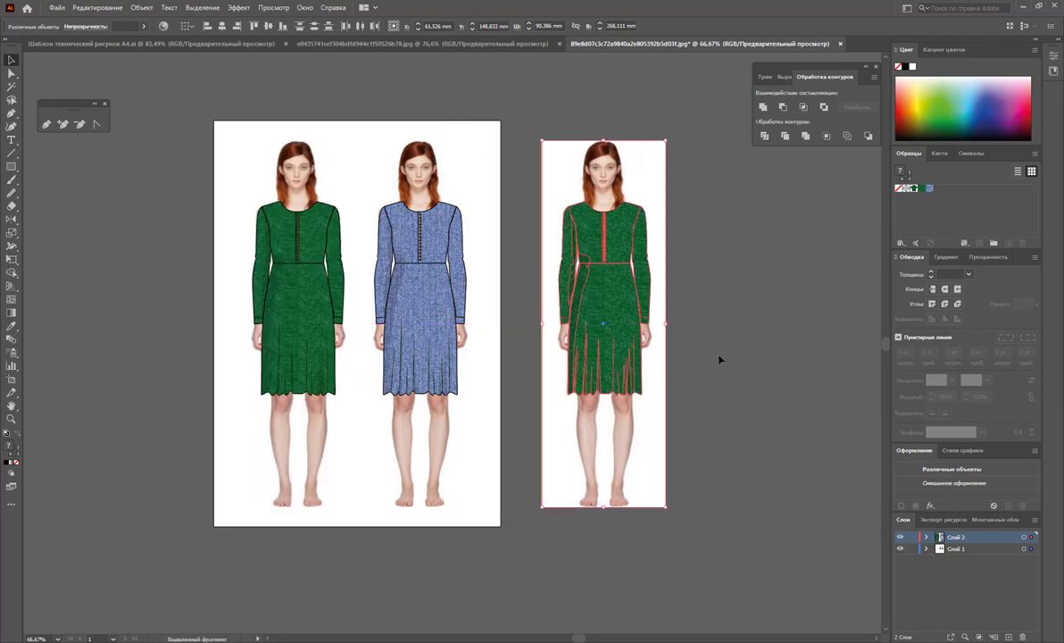
{"action": "left_click", "coordinate": [750, 357]}
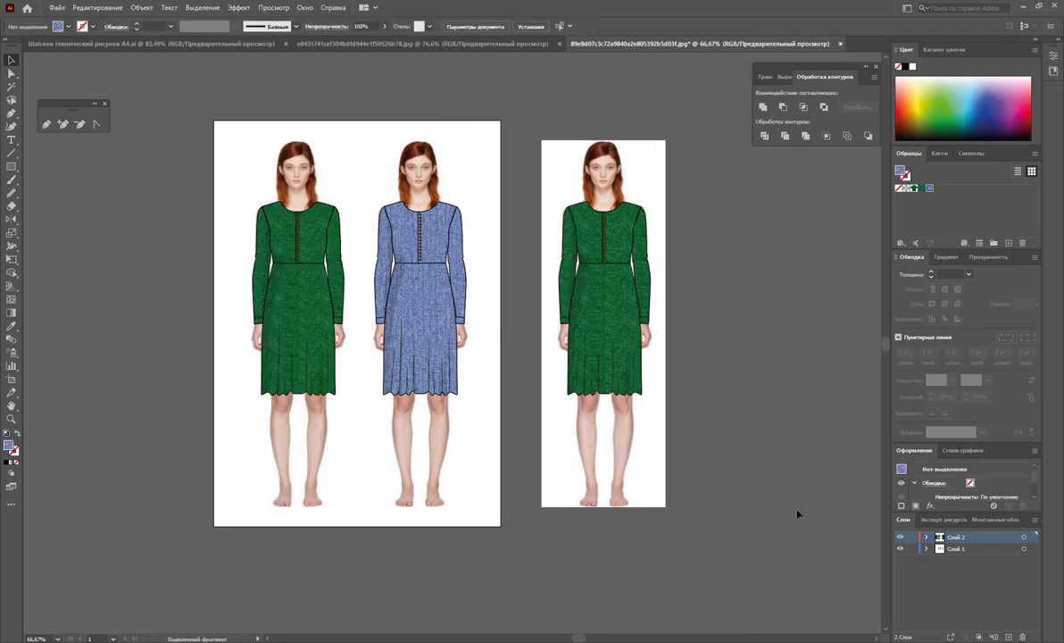
{"action": "left_click", "coordinate": [11, 418]}
- Hide the dress drawings layer and add a new layer for the hair shapes
{"action": "left_click", "coordinate": [900, 537]}
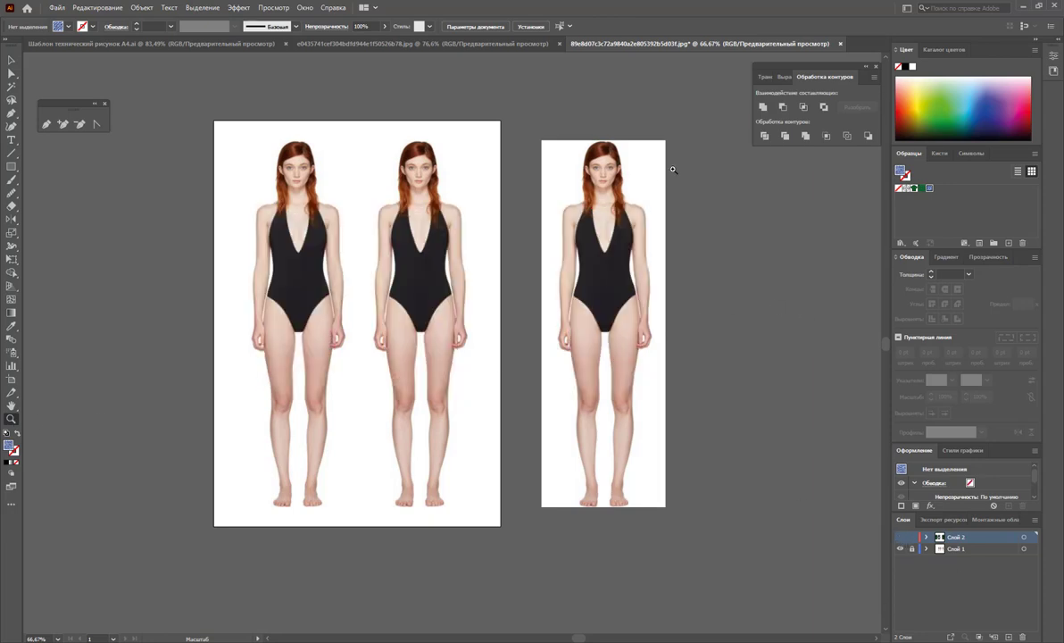
{"action": "left_click_drag", "start_coordinate": [618, 223], "coordinate": [337, 209]}
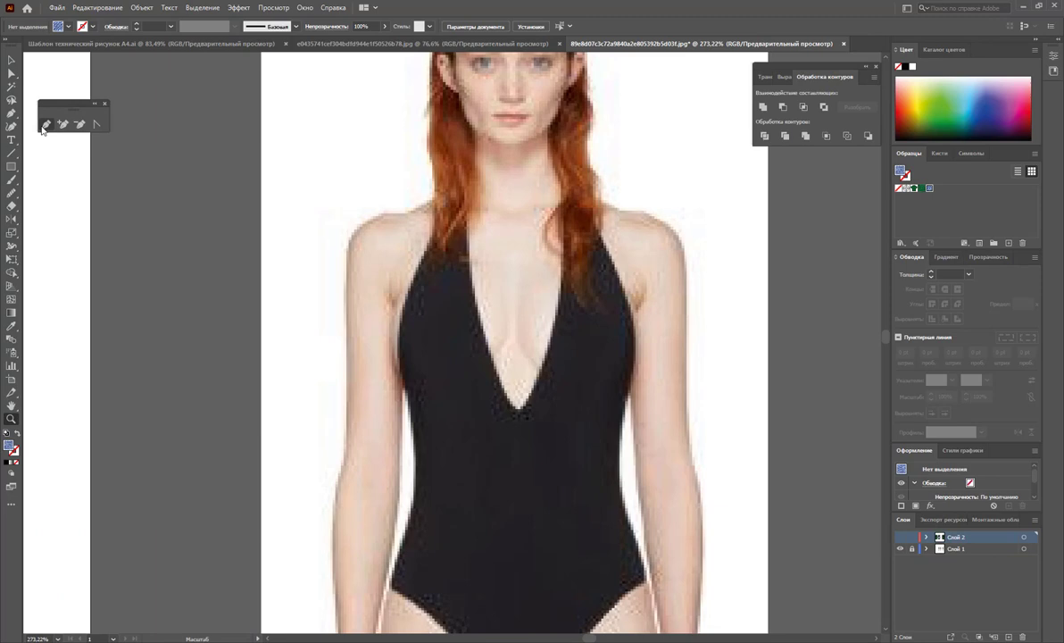
{"action": "left_click", "coordinate": [47, 123]}
{"action": "left_click", "coordinate": [1009, 636]}
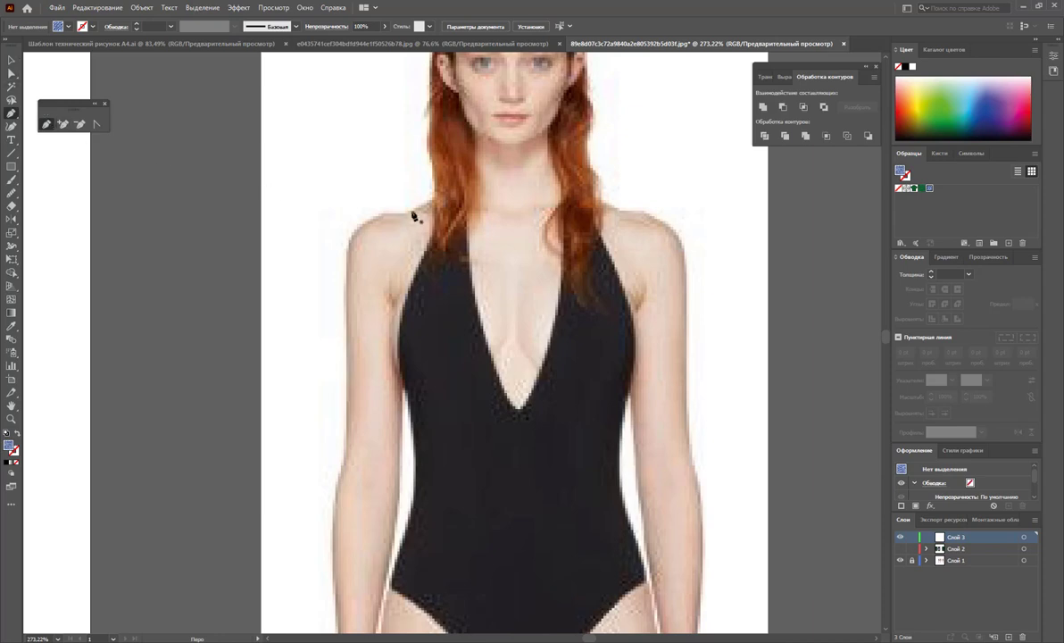
- Pen-trace a closed outline around the left lock of hair over the shoulder
{"action": "left_click_drag", "start_coordinate": [433, 190], "coordinate": [436, 243]}
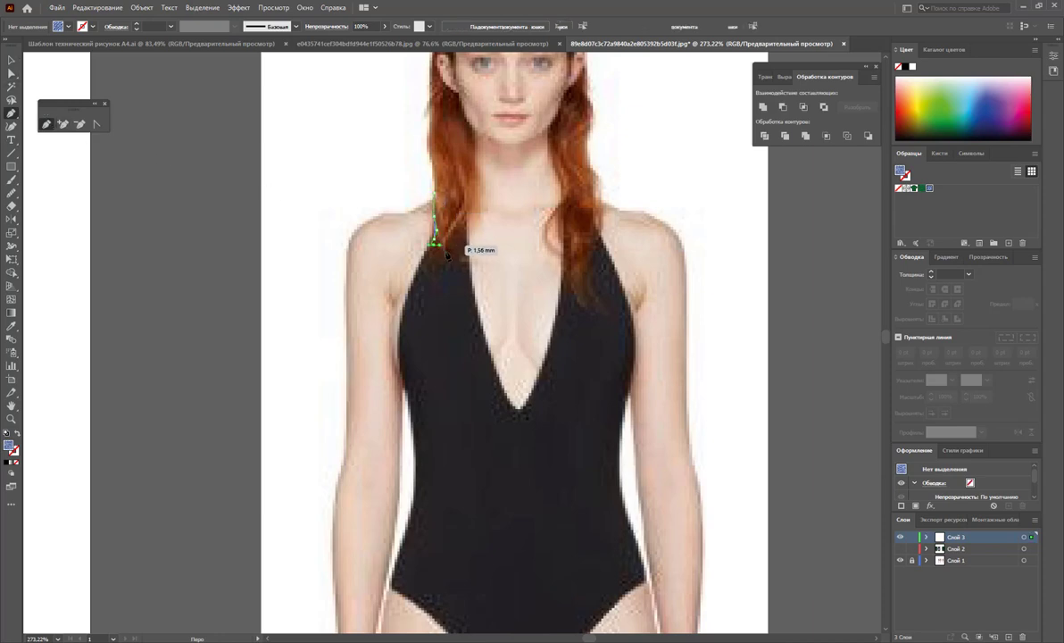
{"action": "left_click", "coordinate": [466, 228]}
{"action": "left_click", "coordinate": [434, 192]}
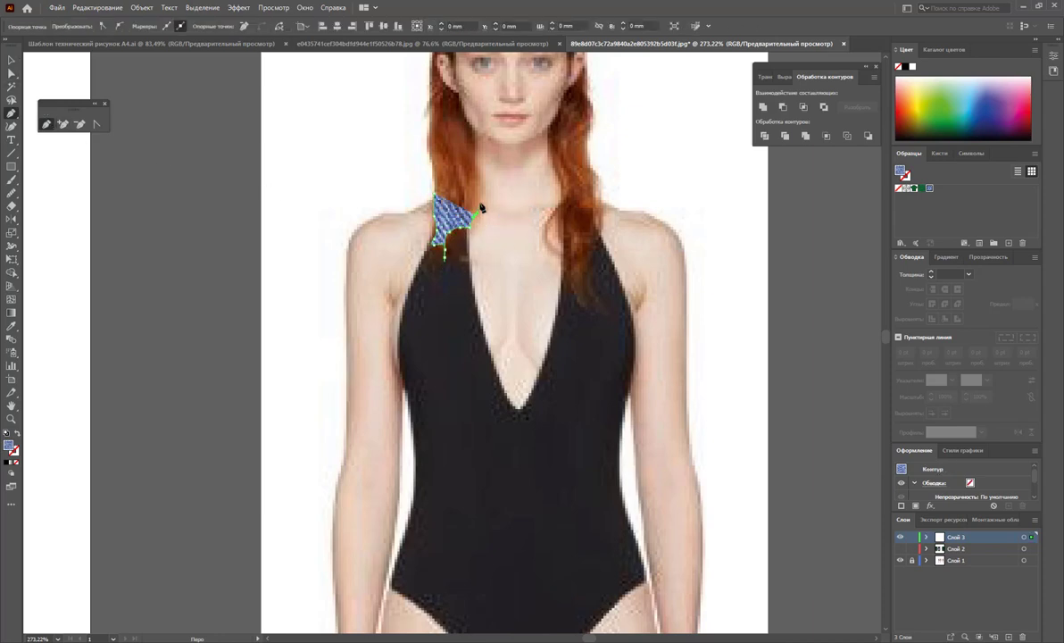
{"action": "left_click_drag", "start_coordinate": [478, 162], "coordinate": [449, 189]}
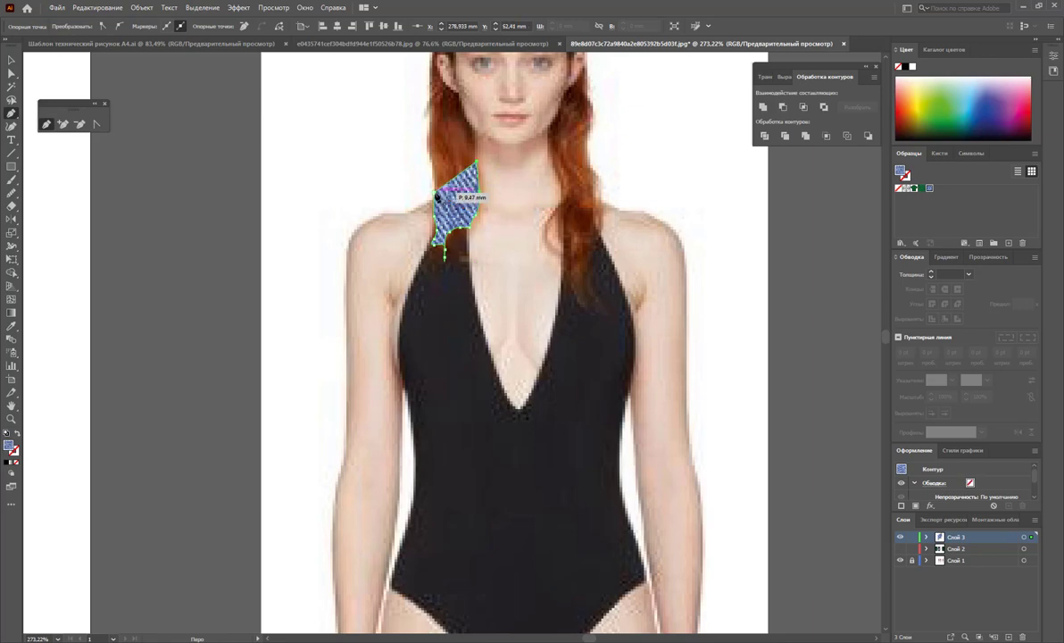
- Trace the right lock of hair as a closed shape, then deselect it
{"action": "mouse_move", "coordinate": [558, 175]}
{"action": "left_mouse_down"}
{"action": "mouse_move", "coordinate": [559, 256]}
{"action": "mouse_move", "coordinate": [563, 223]}
{"action": "mouse_move", "coordinate": [574, 248]}
{"action": "left_mouse_up"}
{"action": "mouse_move", "coordinate": [573, 289]}
{"action": "left_mouse_down"}
{"action": "mouse_move", "coordinate": [588, 309]}
{"action": "mouse_move", "coordinate": [599, 181]}
{"action": "left_mouse_up"}
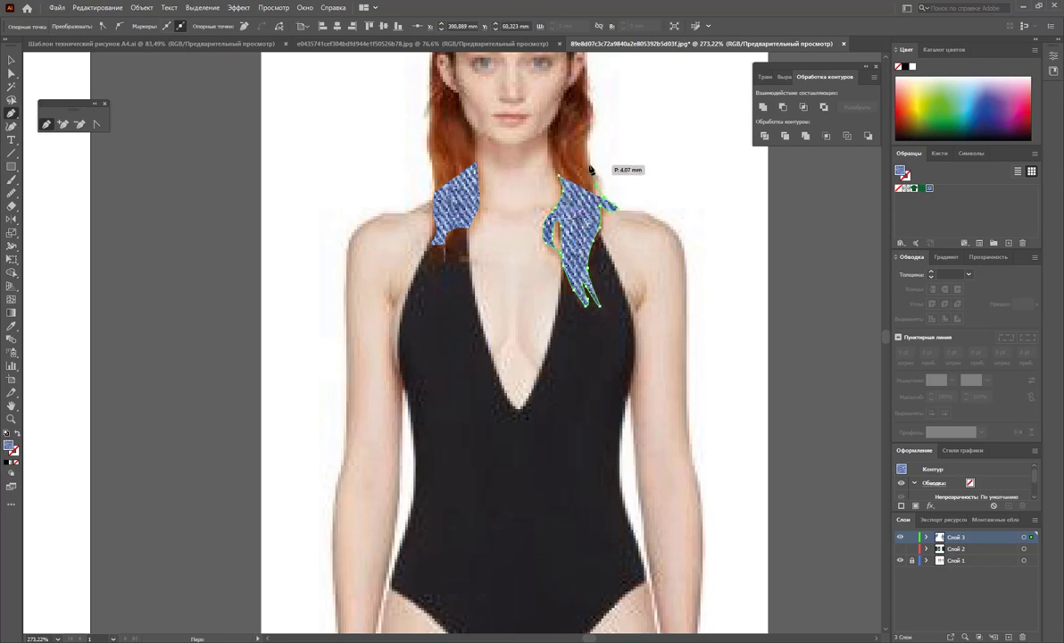
{"action": "left_click_drag", "start_coordinate": [561, 176], "coordinate": [561, 177]}
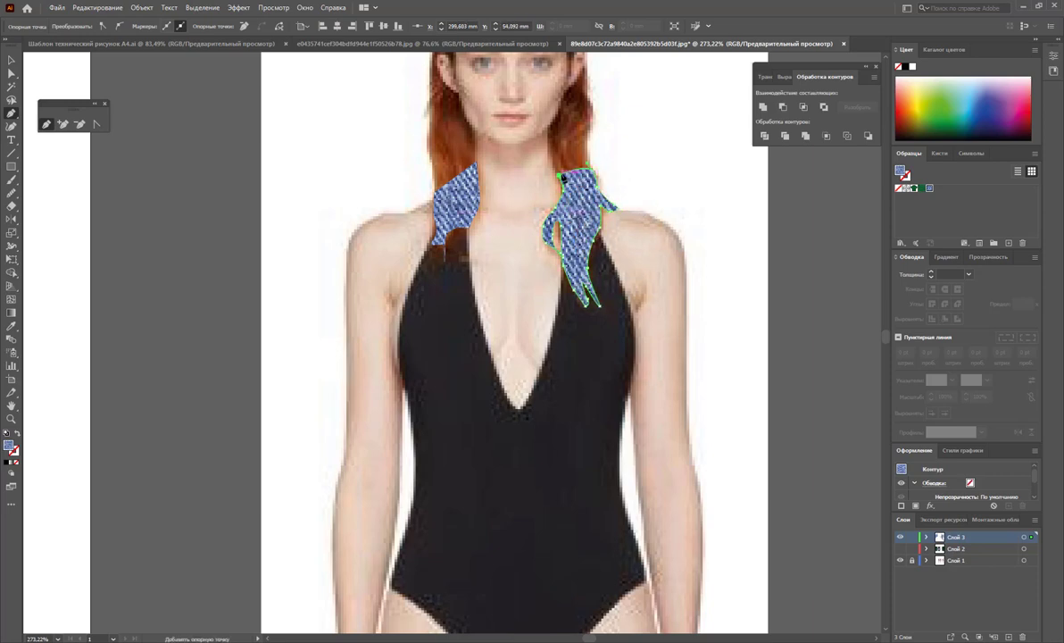
{"action": "left_click", "coordinate": [11, 59]}
{"action": "left_click", "coordinate": [754, 329]}
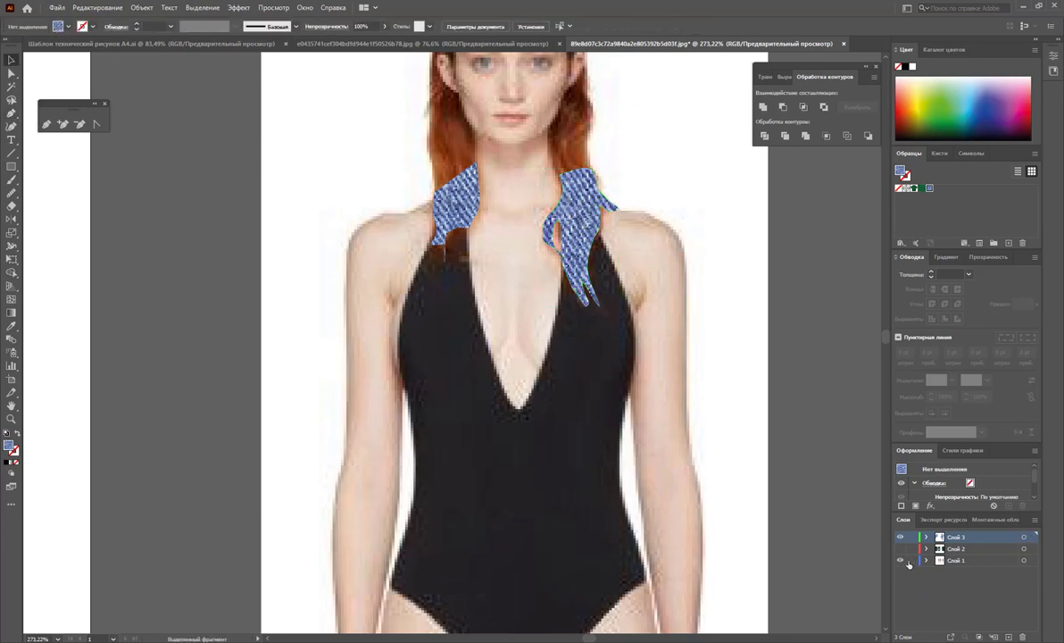
{"action": "left_click", "coordinate": [583, 505]}
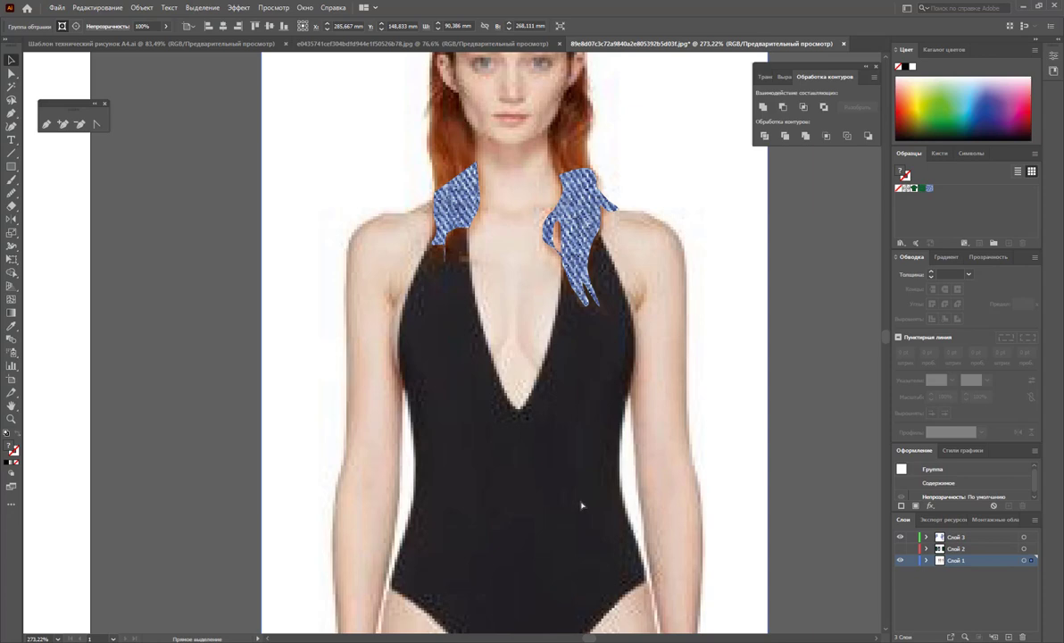
- Lock Layer 1, then clip the photo copy to the right hair shape
{"action": "left_click", "coordinate": [911, 560]}
{"action": "left_click", "coordinate": [757, 512]}
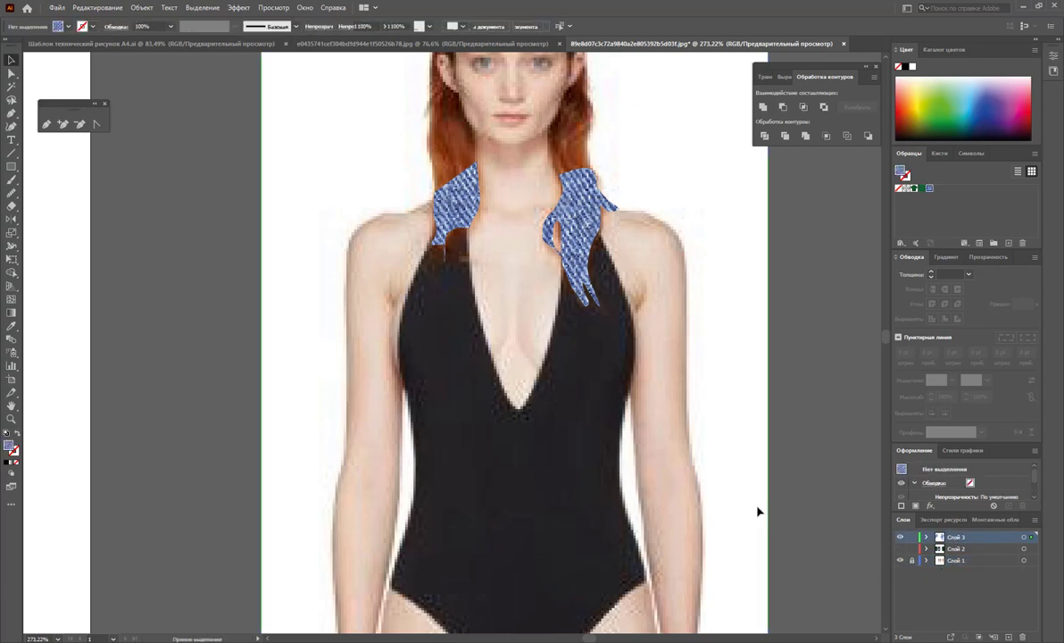
{"action": "left_click", "coordinate": [541, 211], "text": "shift"}
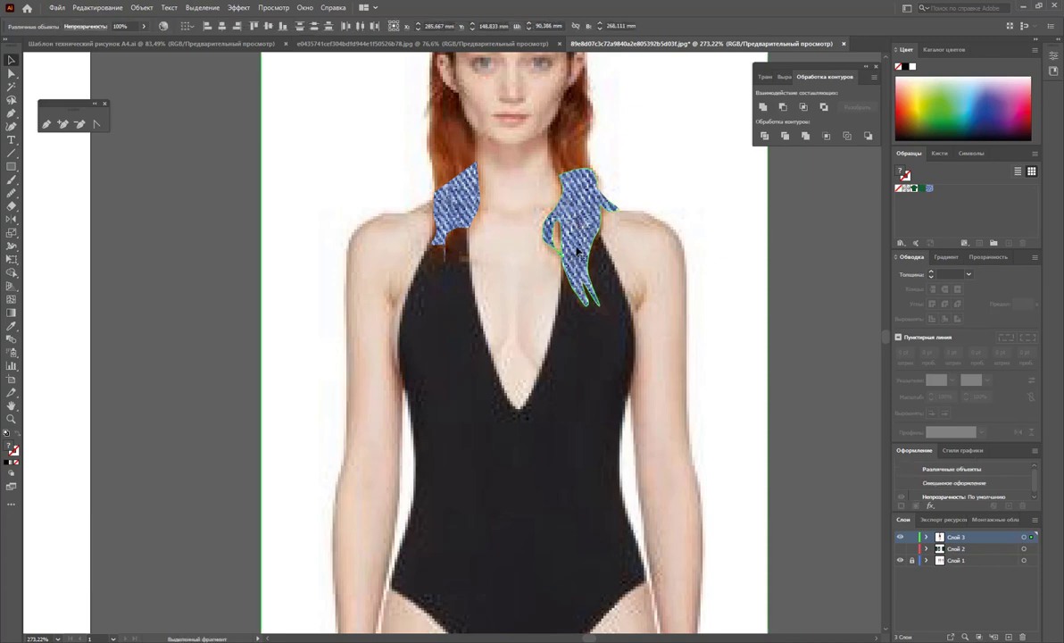
{"action": "right_click", "coordinate": [542, 210]}
{"action": "left_click", "coordinate": [616, 300]}
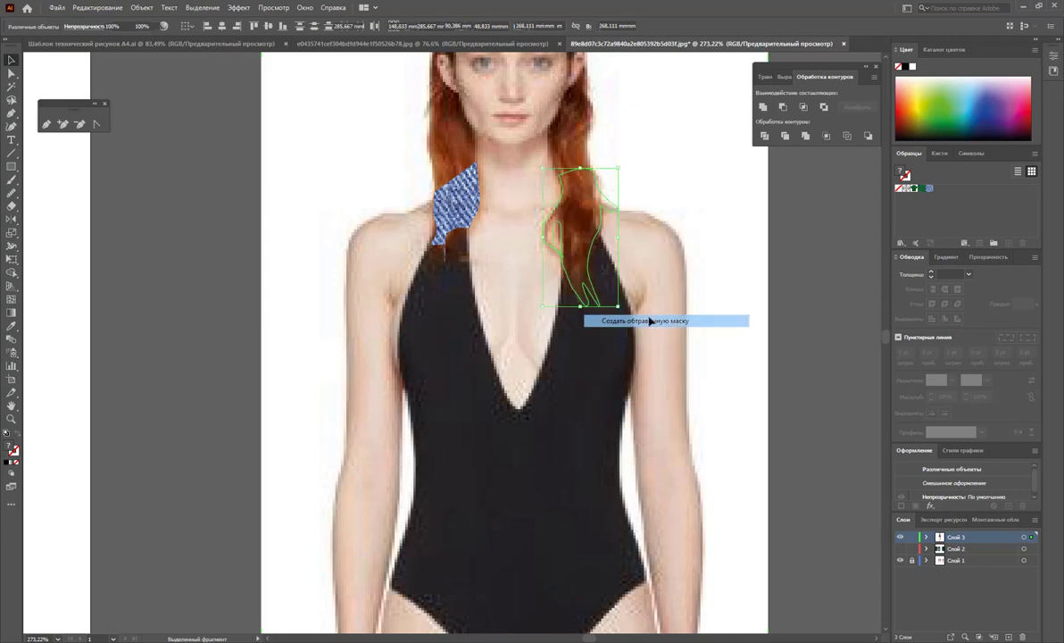
{"action": "left_click", "coordinate": [747, 259]}
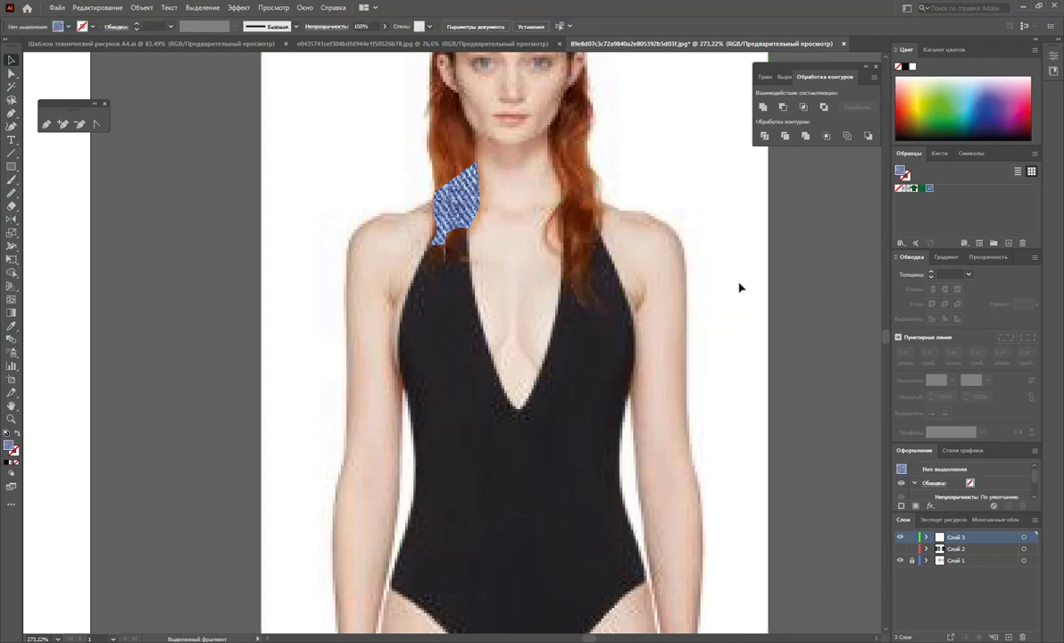
{"action": "left_click", "coordinate": [901, 560]}
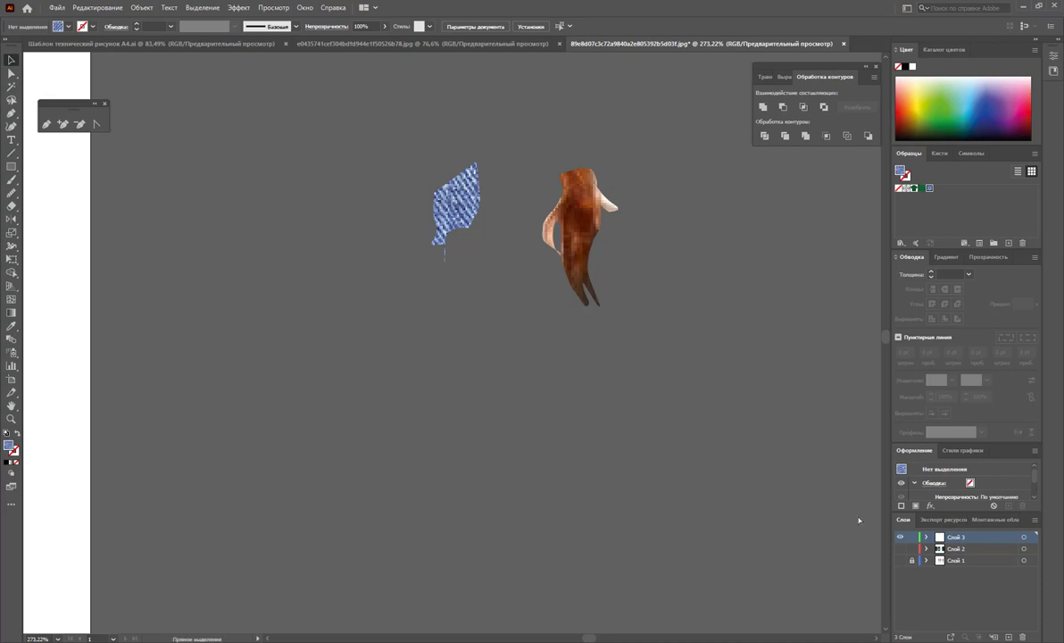
{"action": "key", "text": "ctrl+z"}
- Clip the photo to the left hair shape, then zoom out to the whole artboard
{"action": "left_click", "coordinate": [462, 210]}
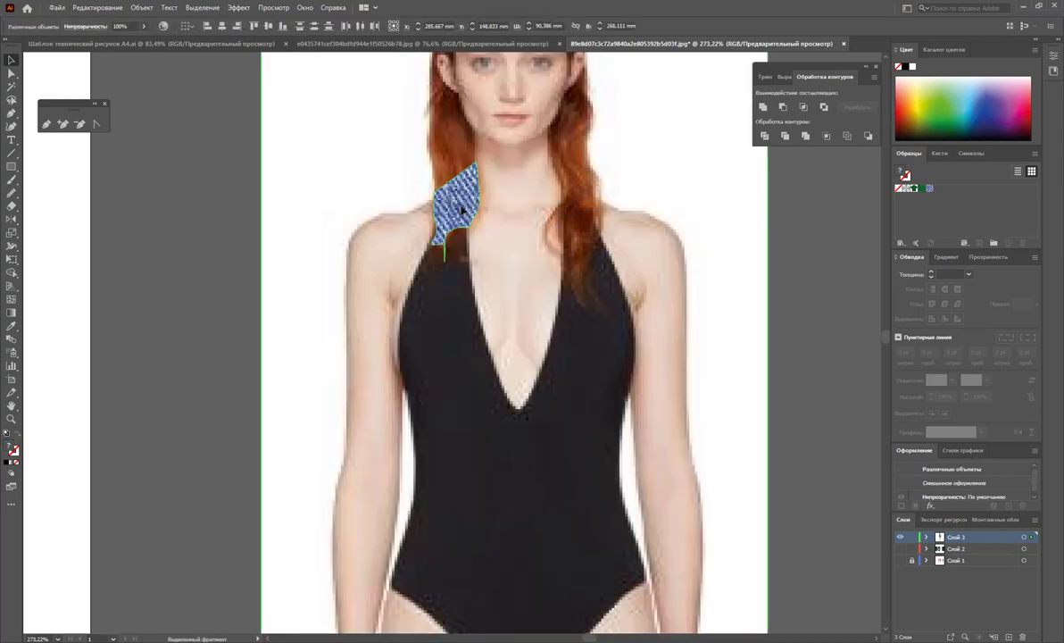
{"action": "right_click", "coordinate": [462, 209]}
{"action": "left_click", "coordinate": [500, 291]}
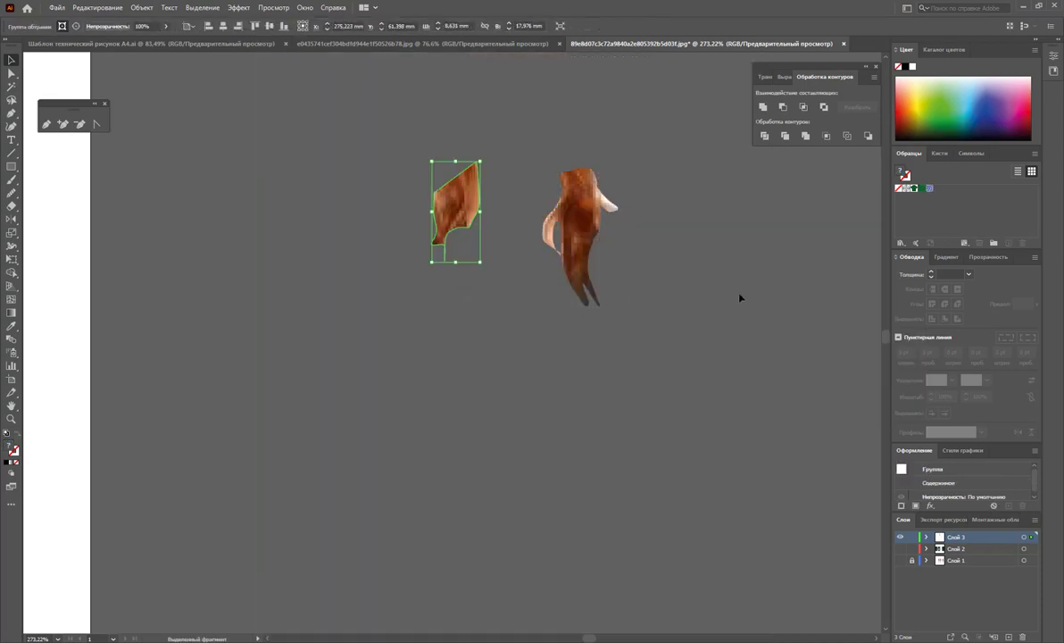
{"action": "left_click", "coordinate": [616, 318]}
{"action": "key", "text": "z"}
{"action": "left_click", "coordinate": [408, 299], "text": "alt"}
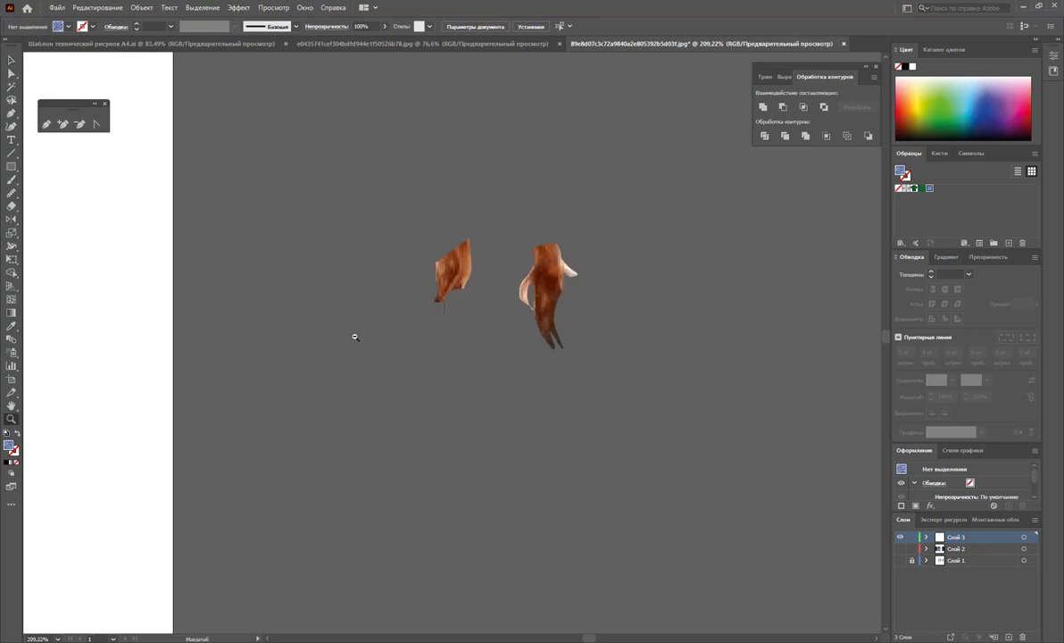
{"action": "left_click", "coordinate": [359, 335], "text": "alt"}
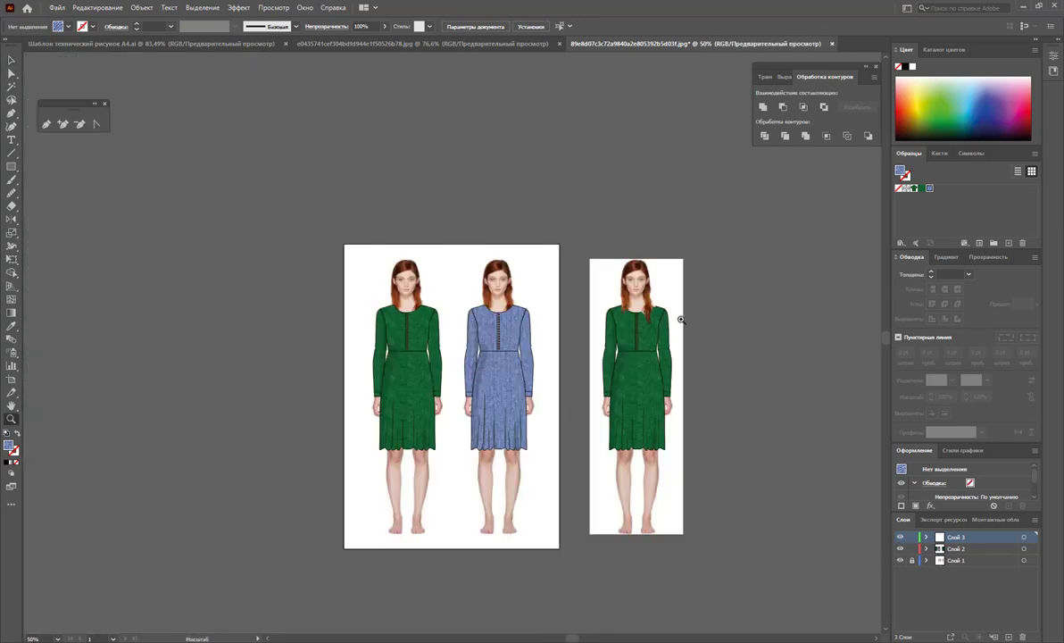
- Stretch the artboard's right edge out to include the third model
{"action": "left_click_drag", "start_coordinate": [681, 316], "coordinate": [706, 336]}
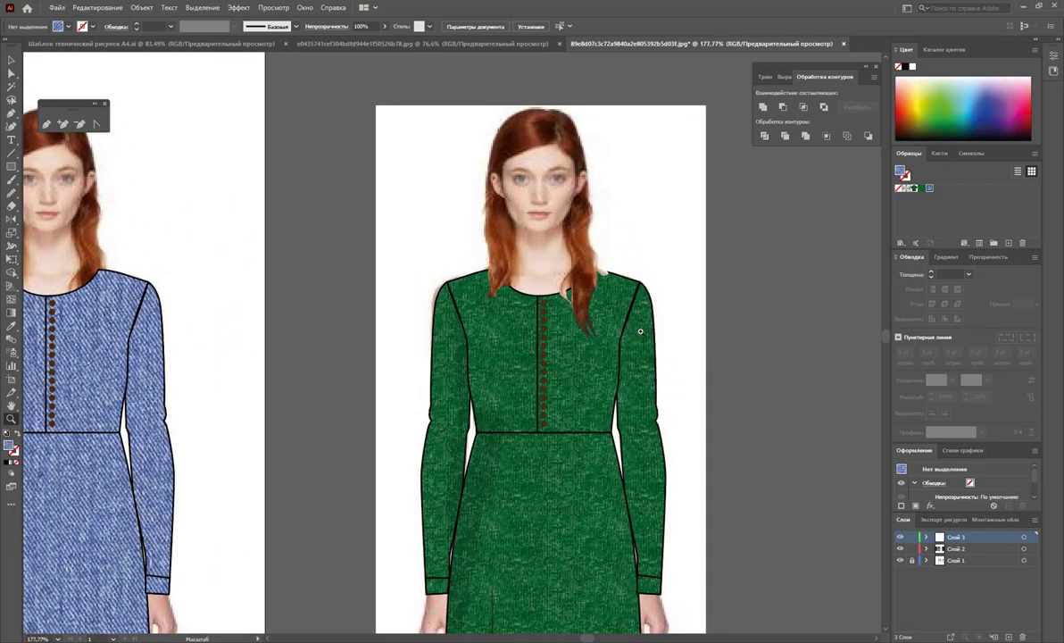
{"action": "left_click", "coordinate": [672, 434], "text": "alt"}
{"action": "scroll", "coordinate": [634, 384], "scroll_direction": "down", "scroll_amount": 3}
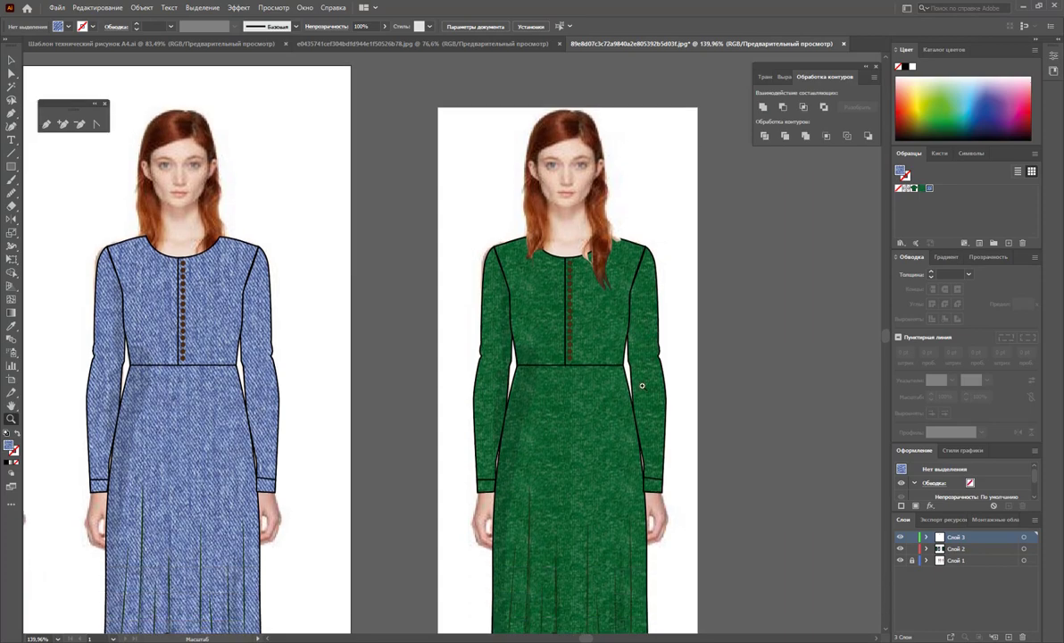
{"action": "scroll", "coordinate": [580, 375], "scroll_direction": "down", "scroll_amount": 3}
{"action": "left_click", "coordinate": [357, 348], "text": "alt"}
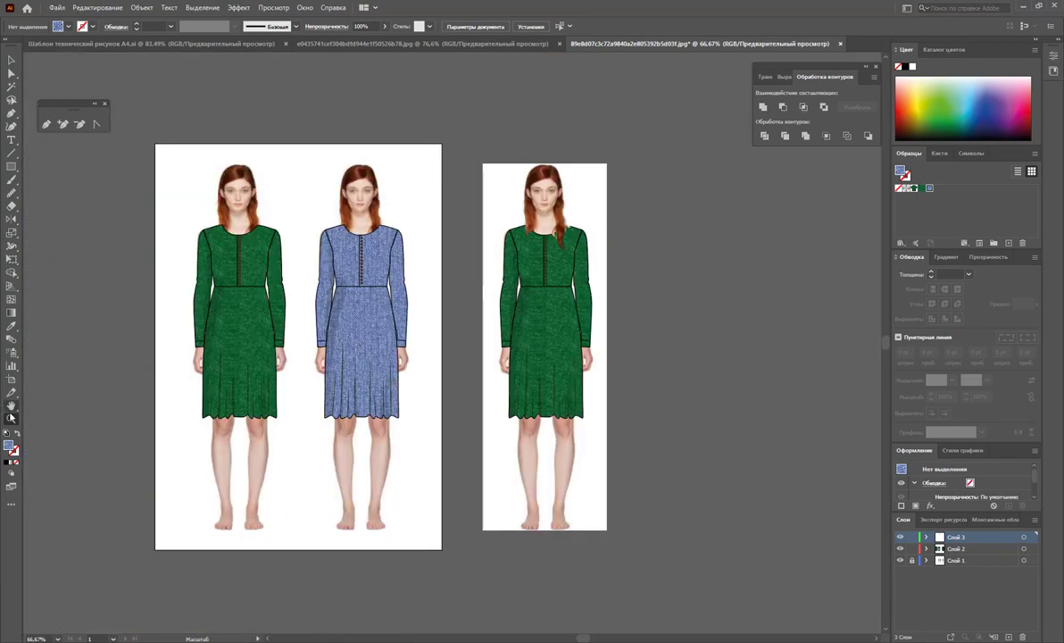
{"action": "left_click", "coordinate": [12, 379]}
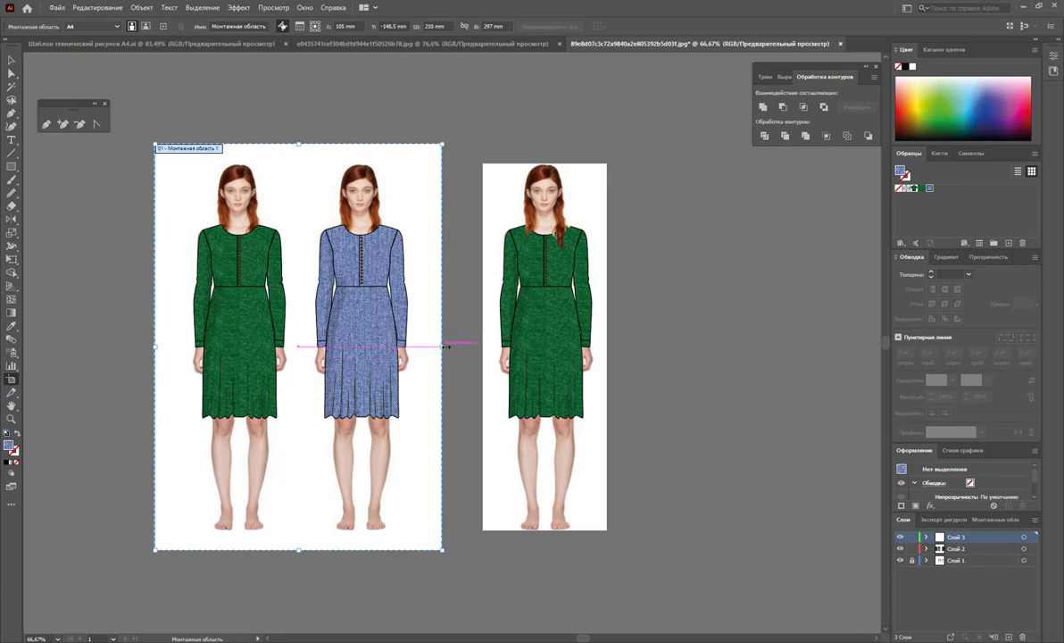
{"action": "left_click_drag", "start_coordinate": [444, 348], "coordinate": [628, 349]}
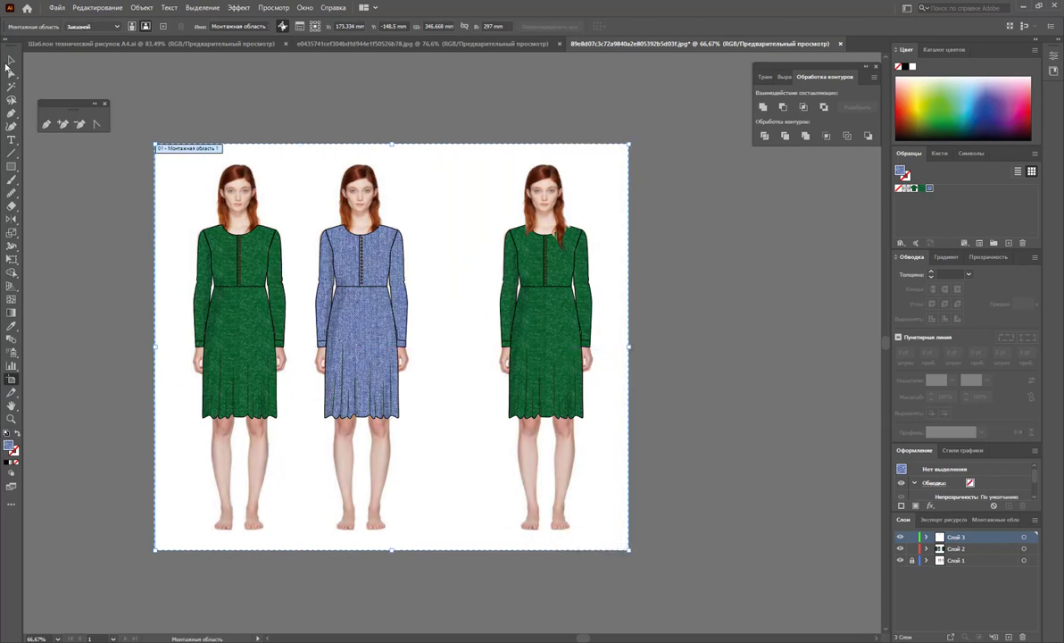
{"action": "left_click", "coordinate": [12, 61]}
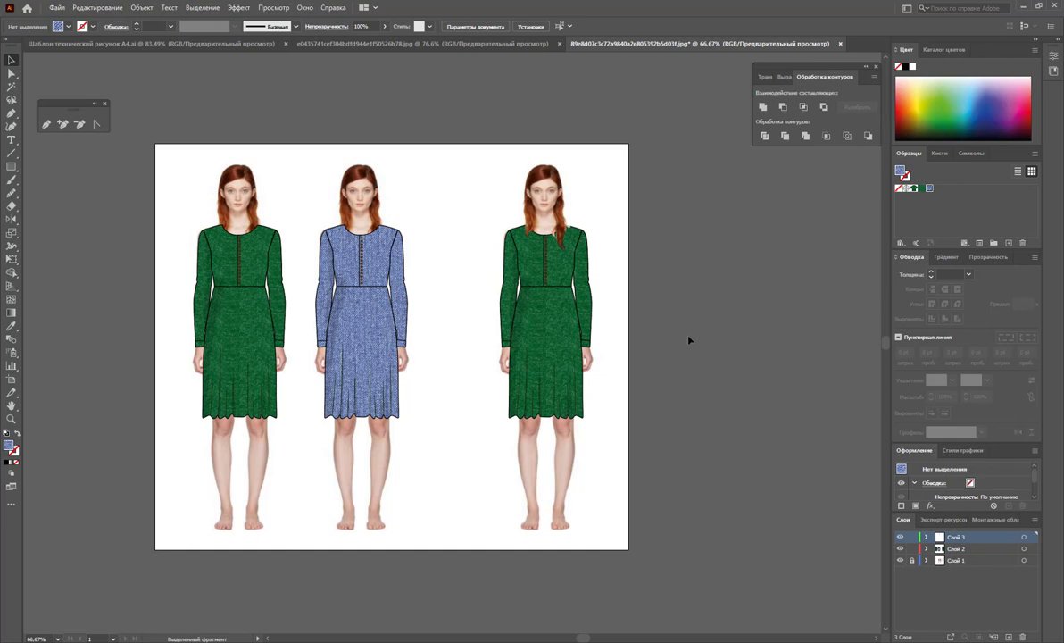
- Zoom and scroll to inspect all three dressed models on the widened artboard
{"action": "scroll", "coordinate": [689, 340], "scroll_direction": "up", "scroll_amount": 2}
{"action": "key", "text": "z"}
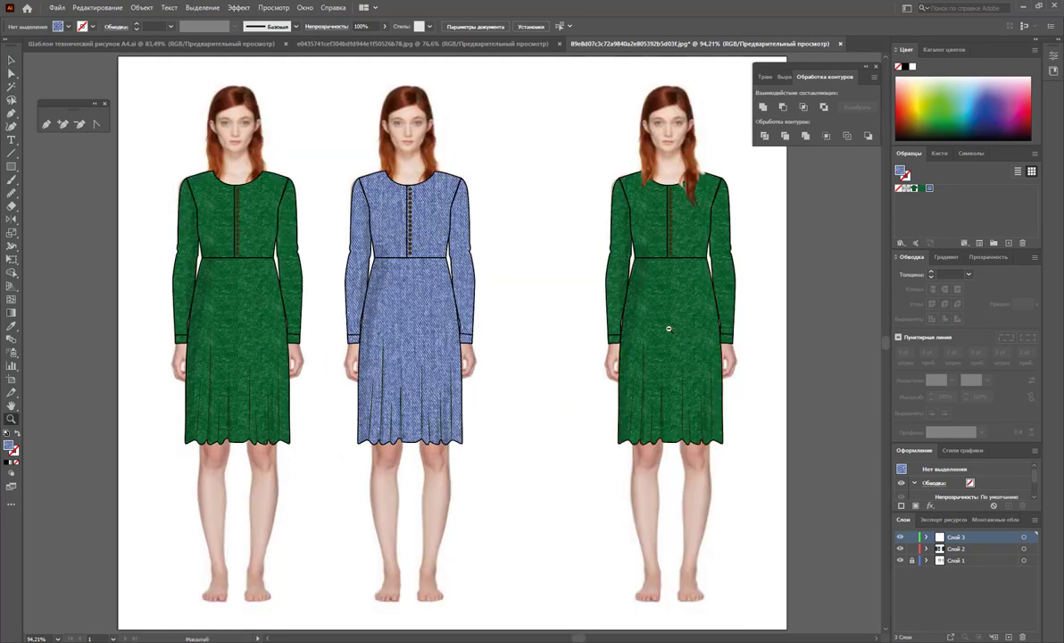
{"action": "scroll", "coordinate": [491, 329], "scroll_direction": "down", "scroll_amount": 1}
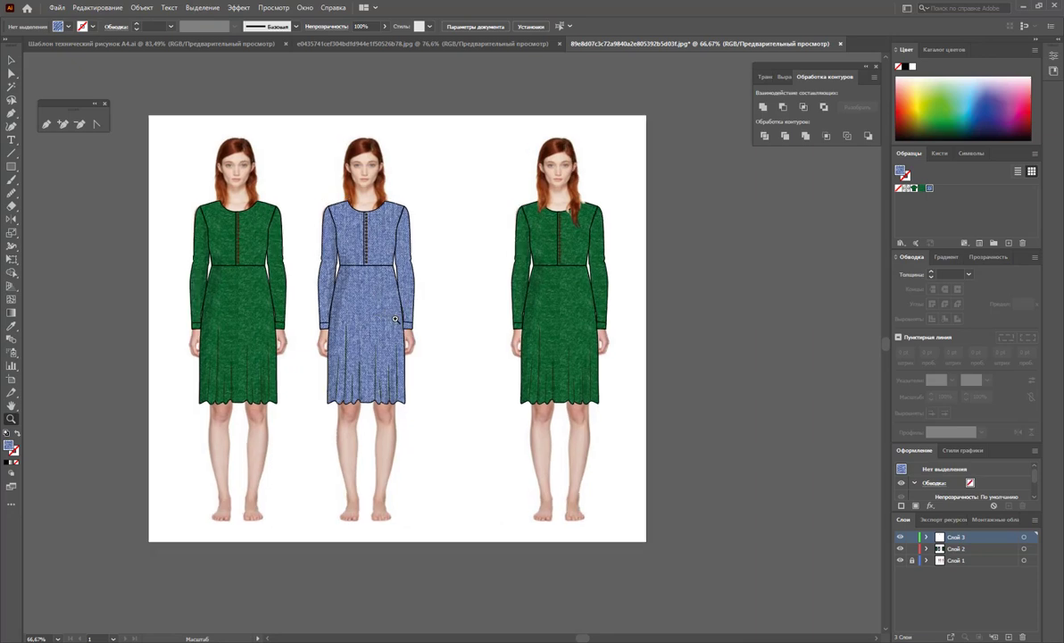
{"action": "scroll", "coordinate": [395, 319], "scroll_direction": "up", "scroll_amount": 1}
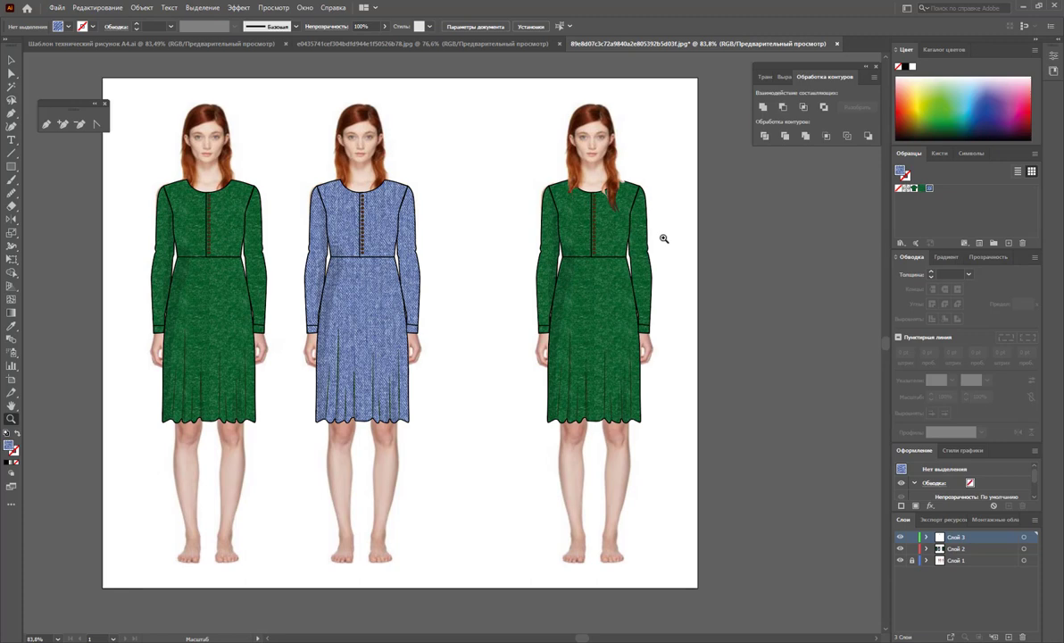
{"action": "scroll", "coordinate": [670, 233], "scroll_direction": "up", "scroll_amount": 1}
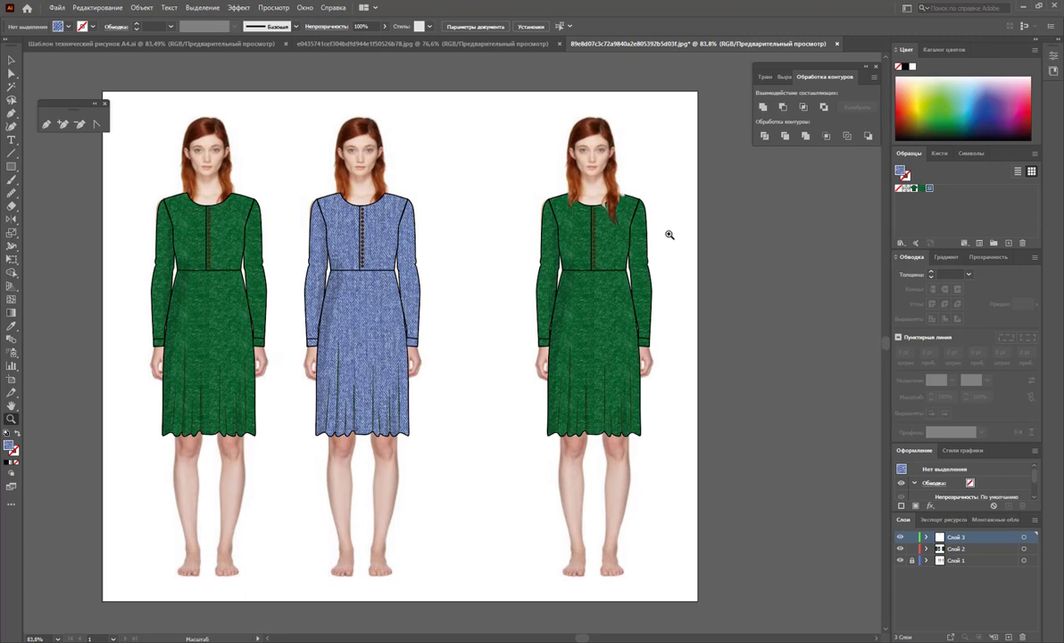
{"action": "scroll", "coordinate": [585, 636], "scroll_direction": "left", "scroll_amount": 2}
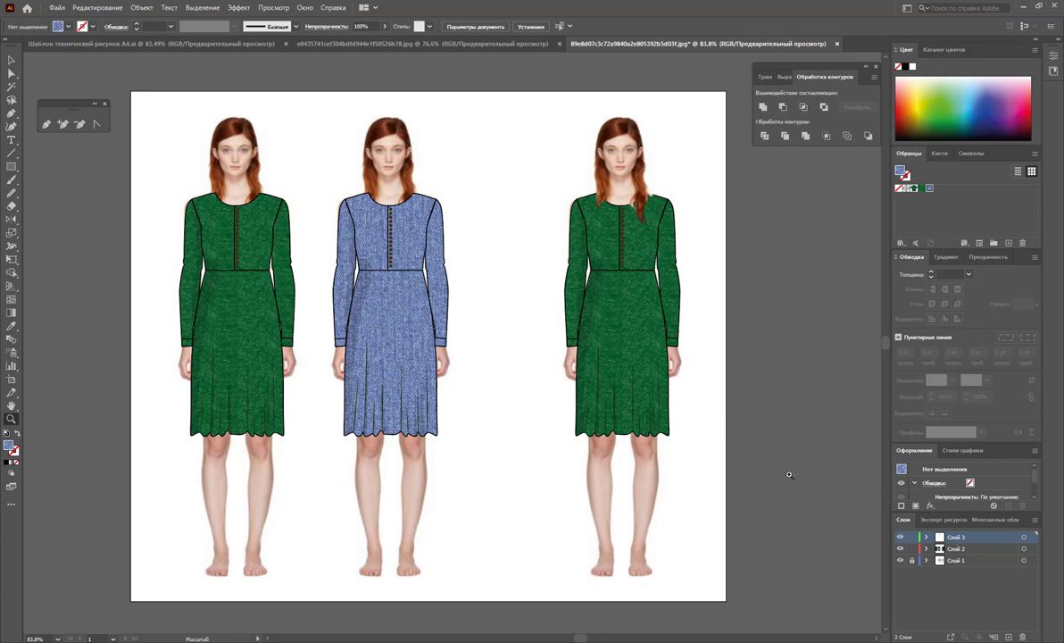
- Select the left model's green dress paths, move them left off the artboard, and deselect
{"action": "left_click", "coordinate": [11, 60]}
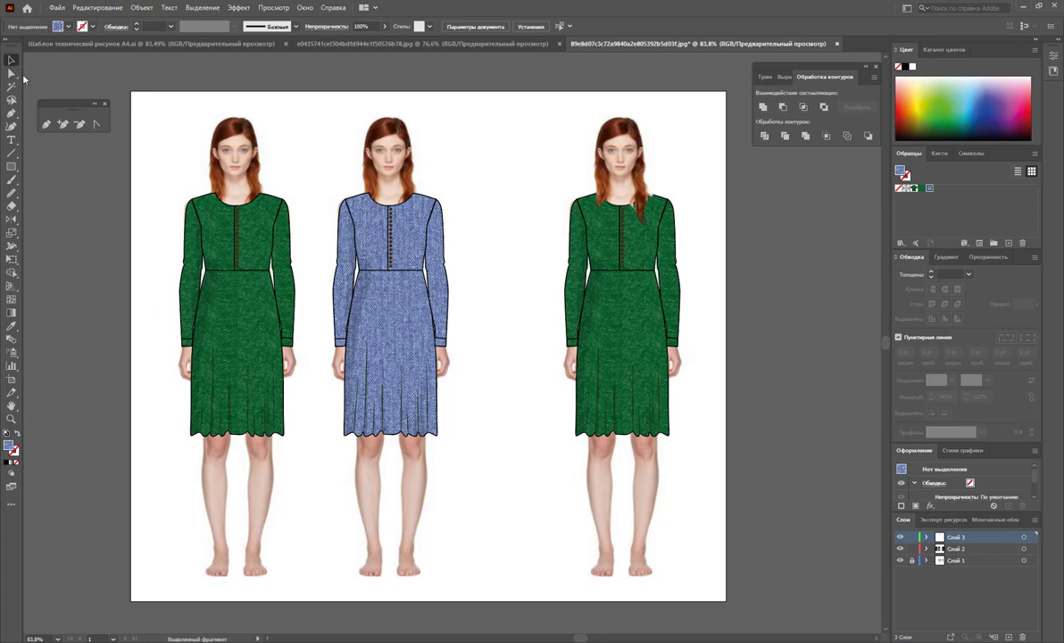
{"action": "left_click_drag", "start_coordinate": [132, 175], "coordinate": [313, 471]}
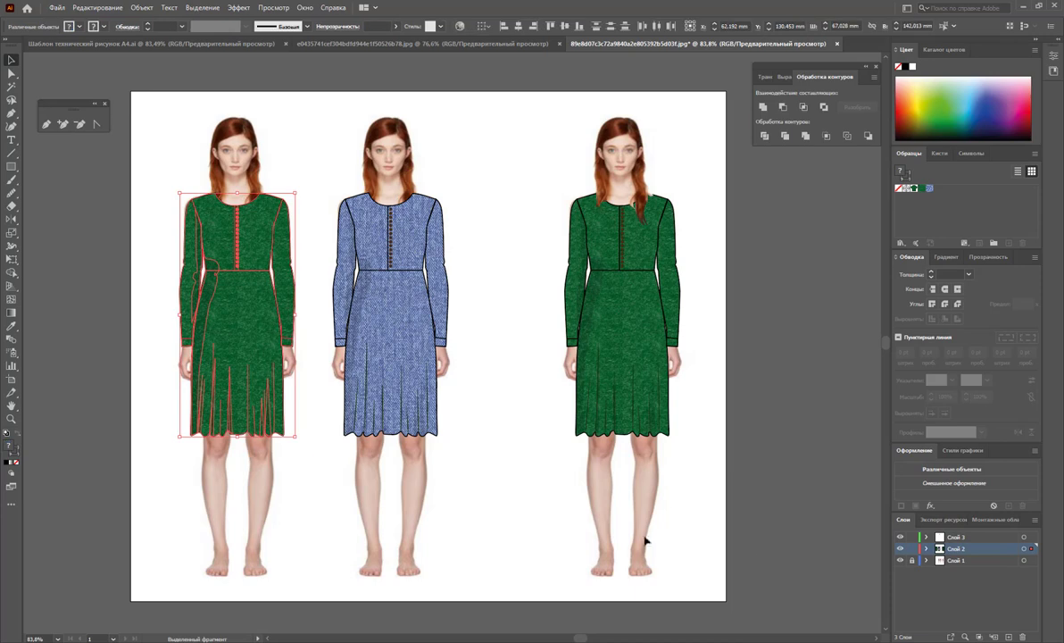
{"action": "left_click_drag", "start_coordinate": [266, 340], "coordinate": [68, 340]}
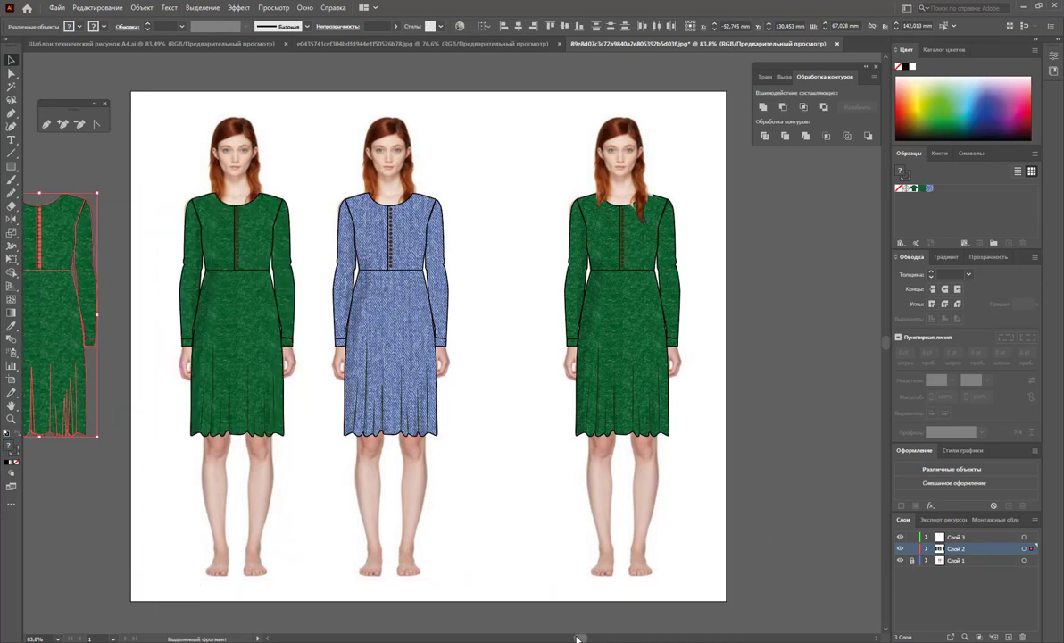
{"action": "scroll", "coordinate": [534, 594], "scroll_direction": "left", "scroll_amount": 3}
{"action": "left_click", "coordinate": [599, 577]}
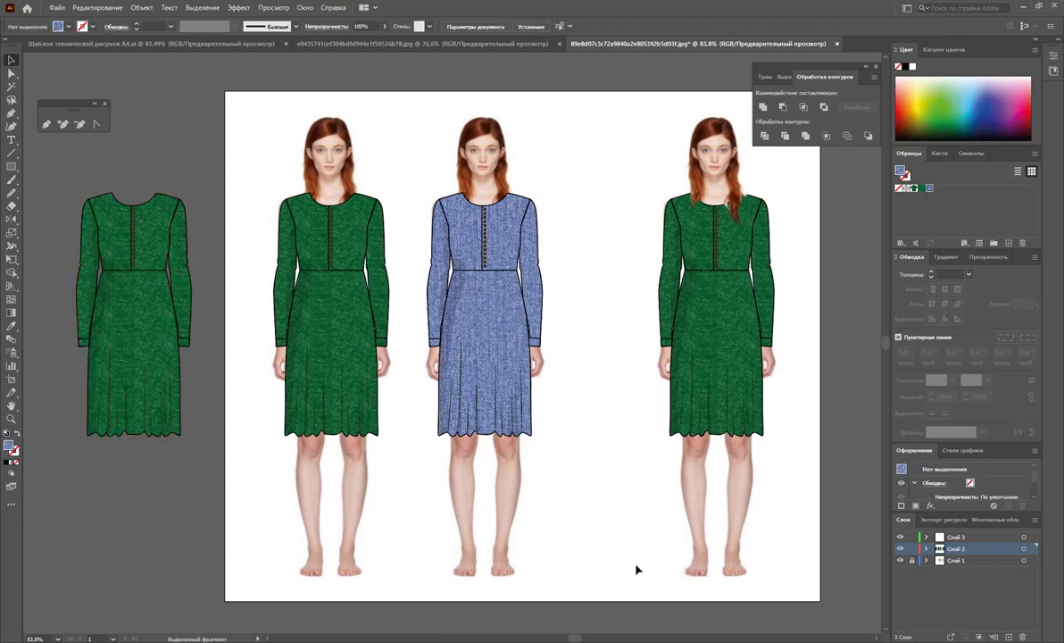
- Close the Pathfinder panel
{"action": "scroll", "coordinate": [591, 524], "scroll_direction": "up", "scroll_amount": 1}
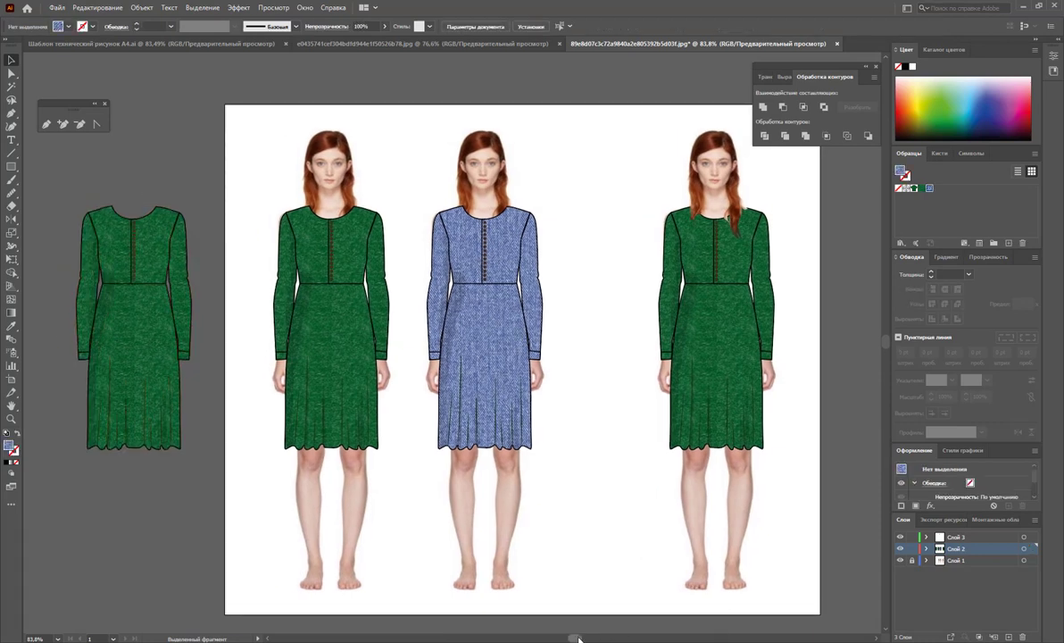
{"action": "scroll", "coordinate": [579, 640], "scroll_direction": "right", "scroll_amount": 1}
{"action": "scroll", "coordinate": [582, 505], "scroll_direction": "down", "scroll_amount": 1}
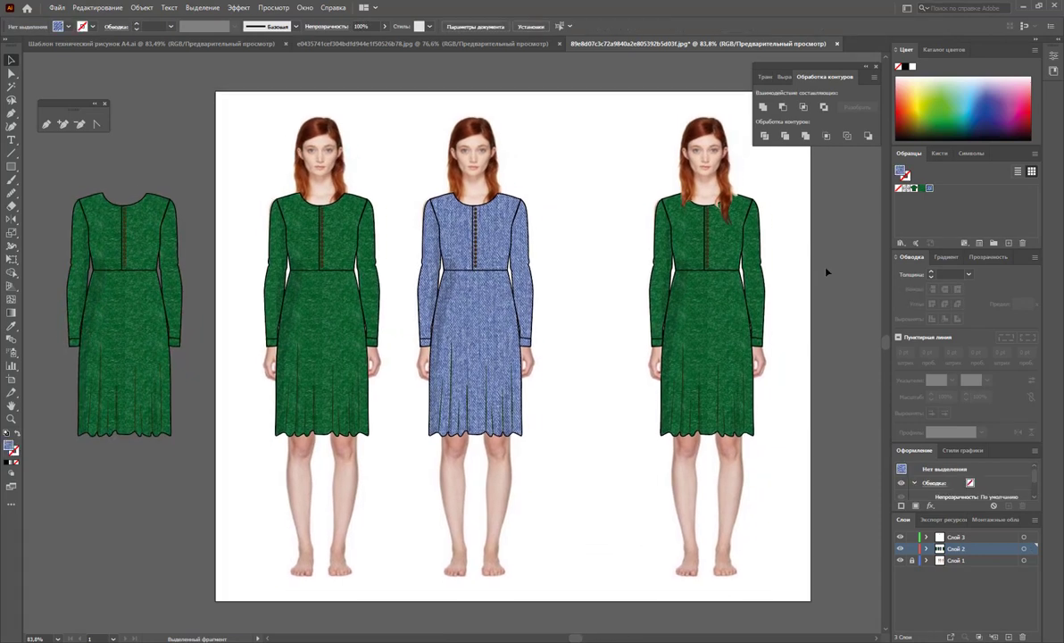
{"action": "left_click", "coordinate": [877, 68]}
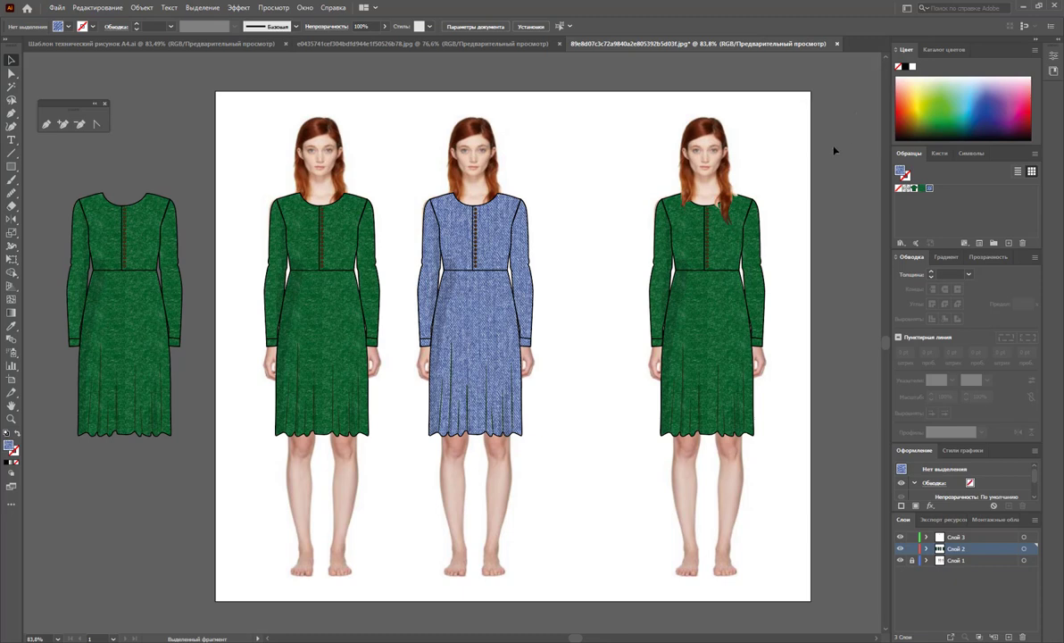